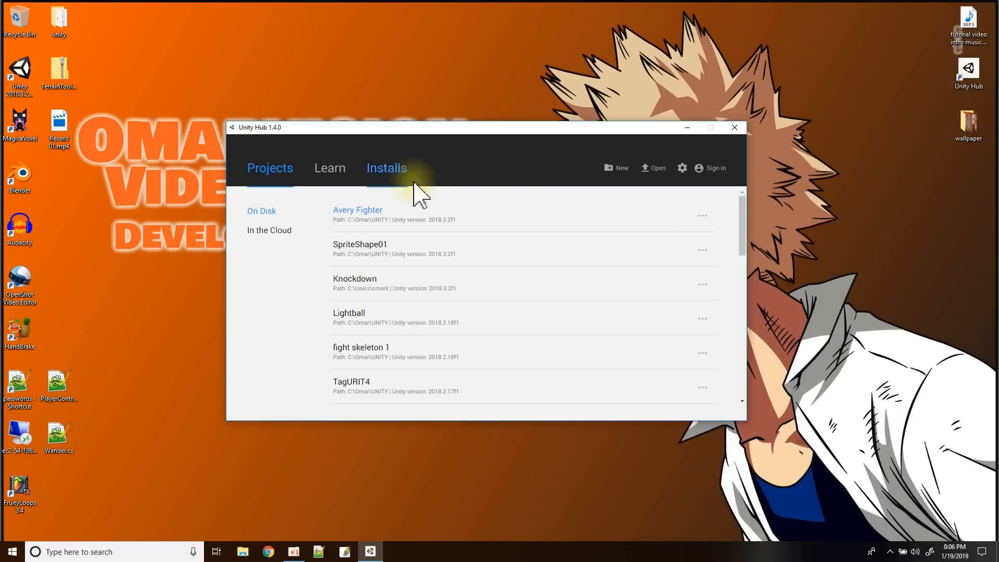
Look through the projects, learning material, and installed, official and beta Unity versions, ending back on the project list
{"action": "left_click", "coordinate": [278, 169]}
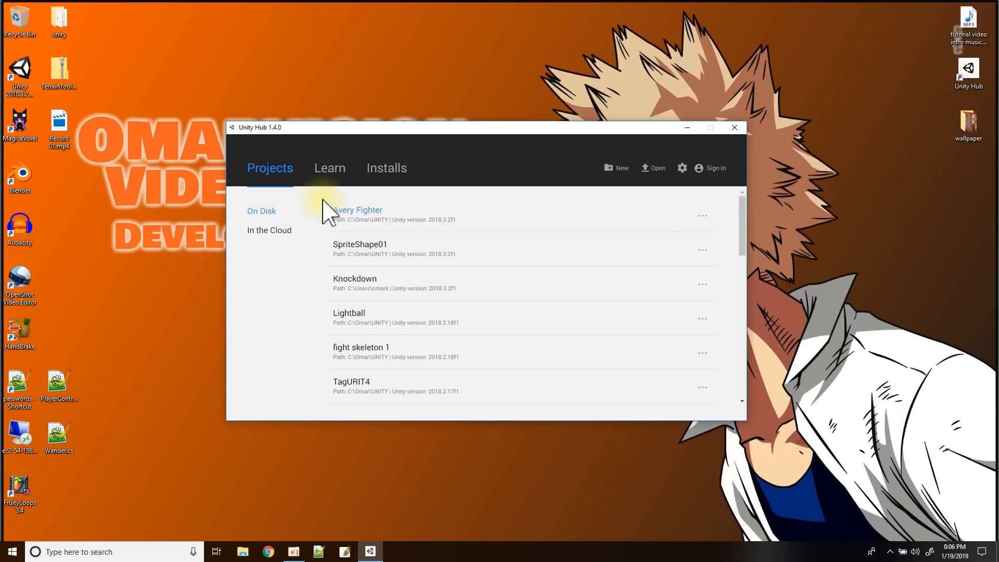
{"action": "left_click", "coordinate": [362, 383]}
{"action": "left_click", "coordinate": [331, 177]}
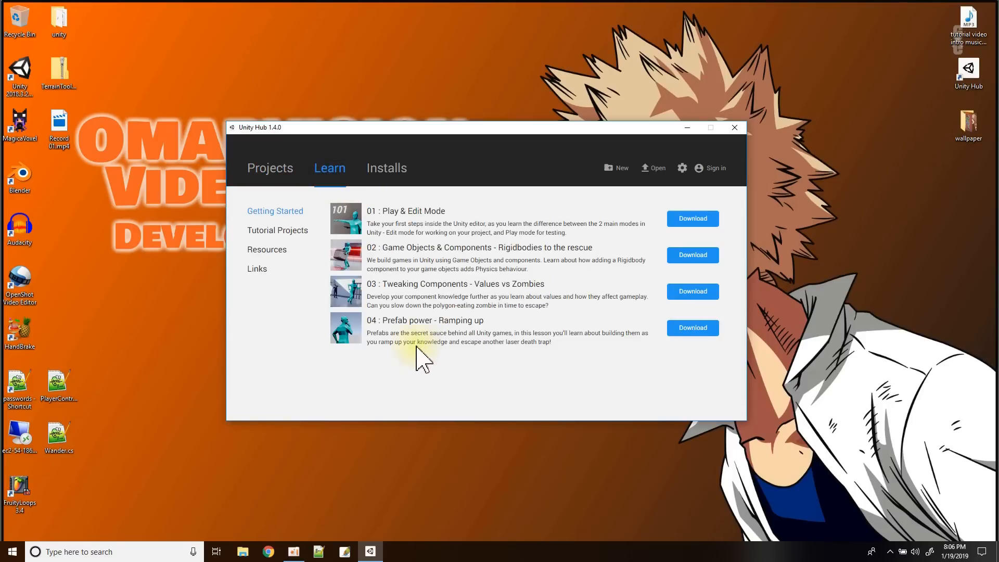
{"action": "left_click", "coordinate": [385, 176]}
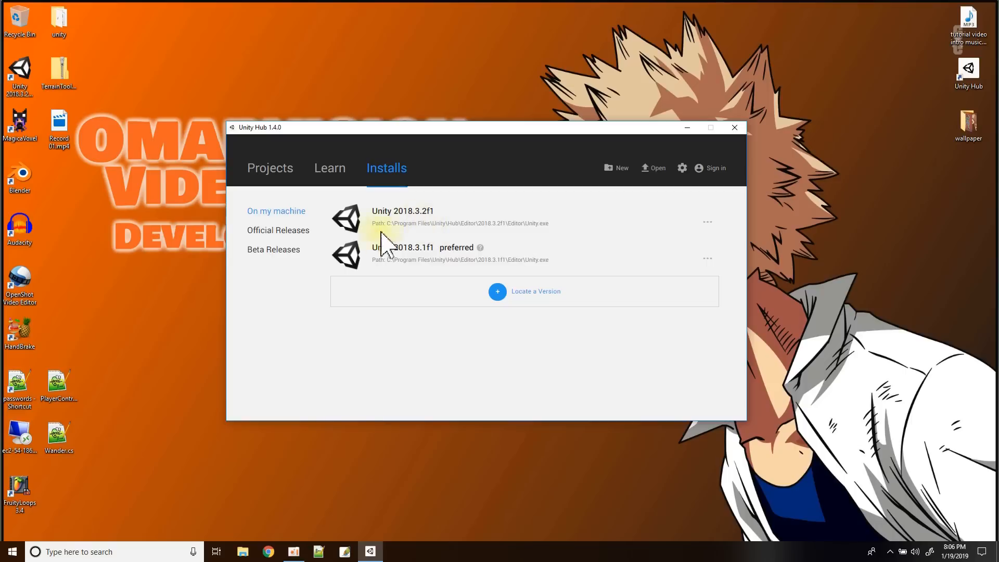
{"action": "left_click", "coordinate": [291, 231]}
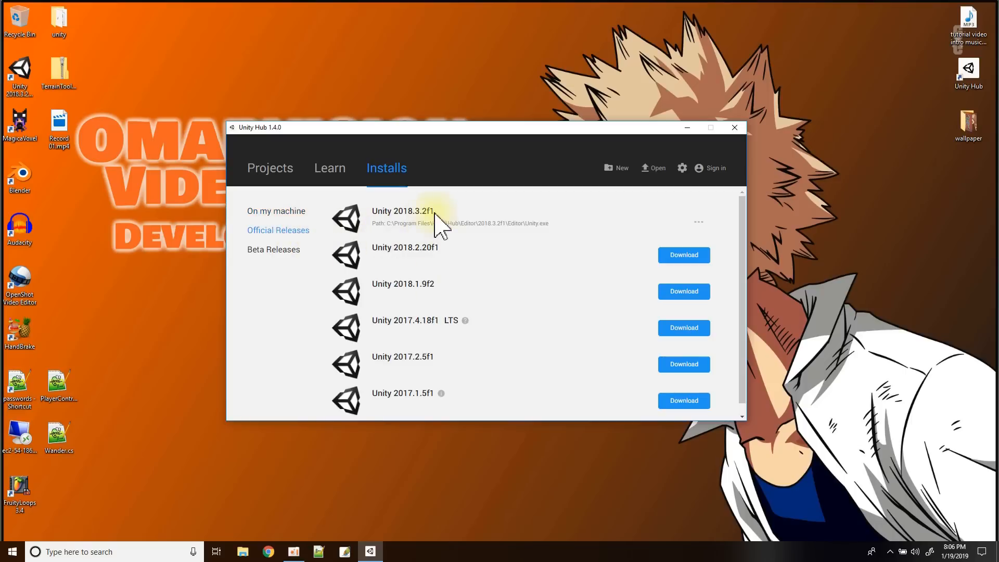
{"action": "scroll", "coordinate": [421, 298], "scroll_direction": "down", "scroll_amount": 1}
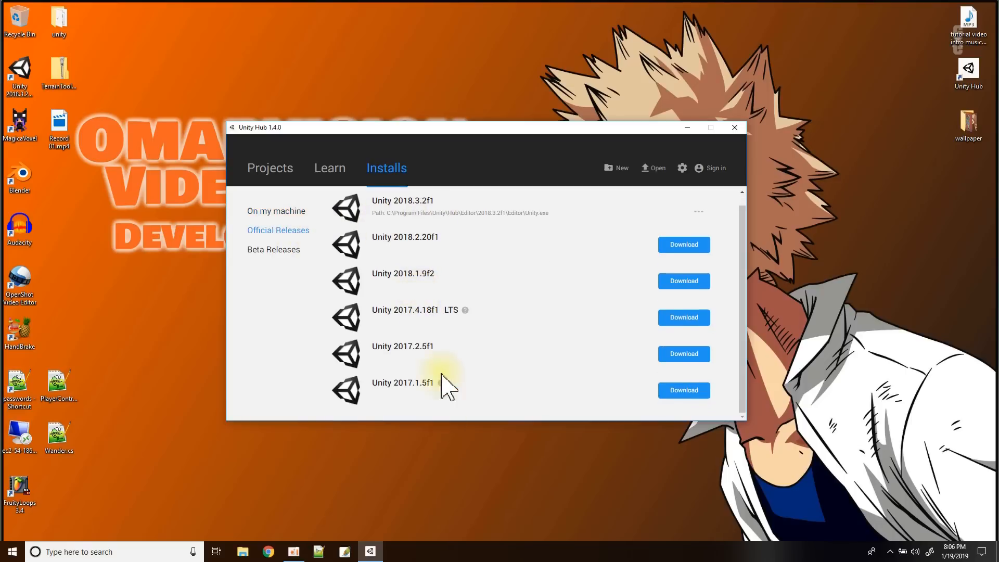
{"action": "scroll", "coordinate": [434, 318], "scroll_direction": "up", "scroll_amount": 1}
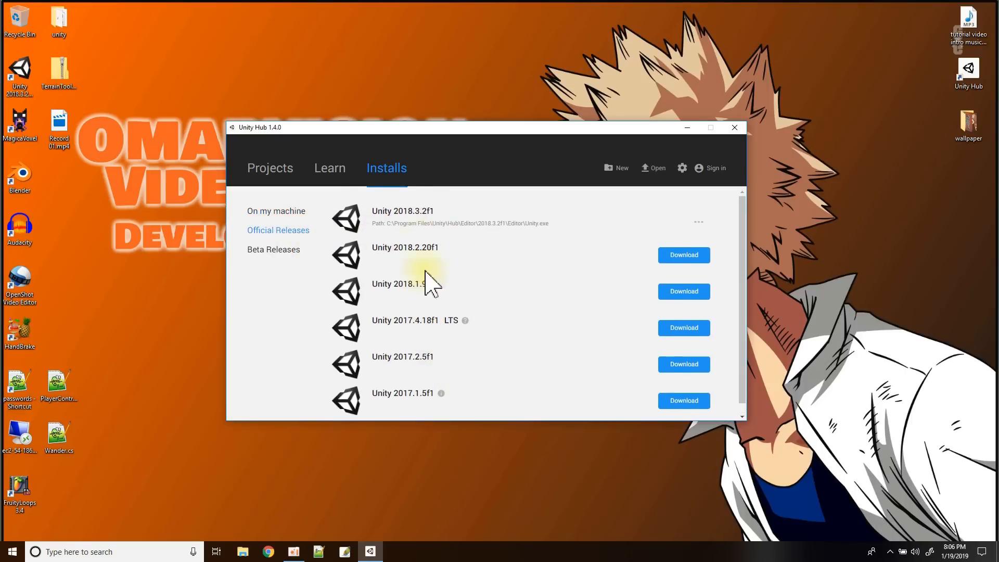
{"action": "left_click", "coordinate": [291, 252]}
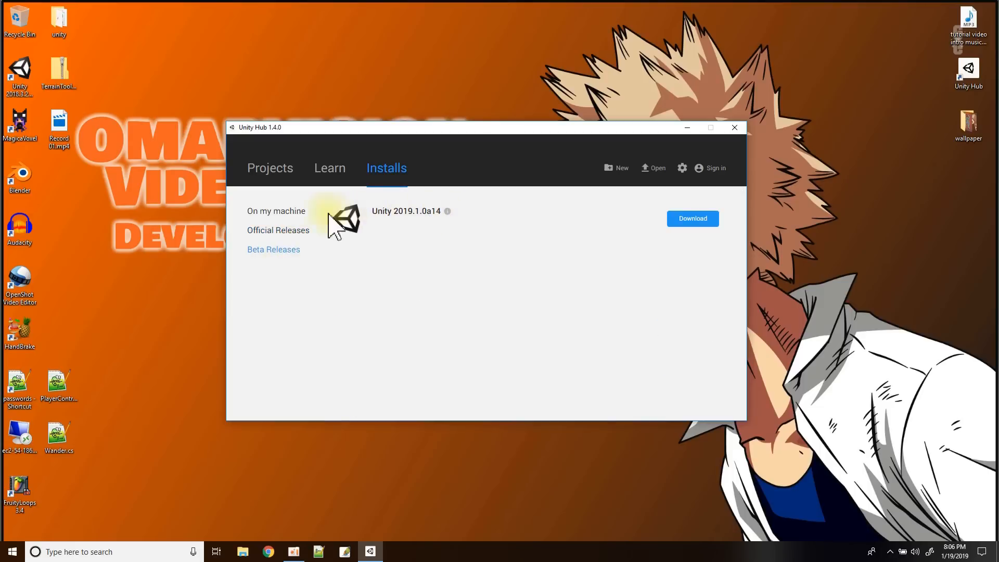
{"action": "left_click", "coordinate": [284, 215]}
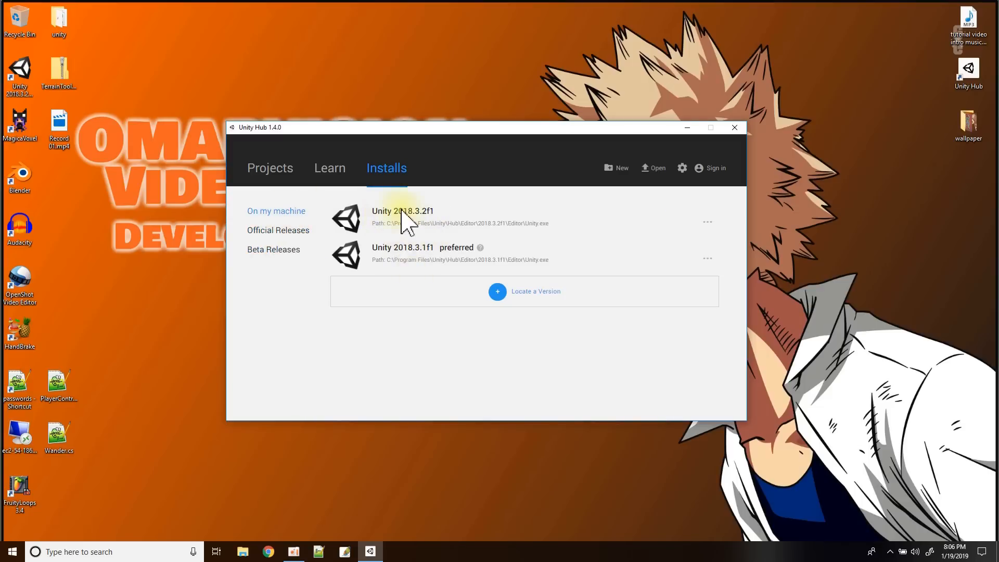
{"action": "left_click", "coordinate": [267, 175]}
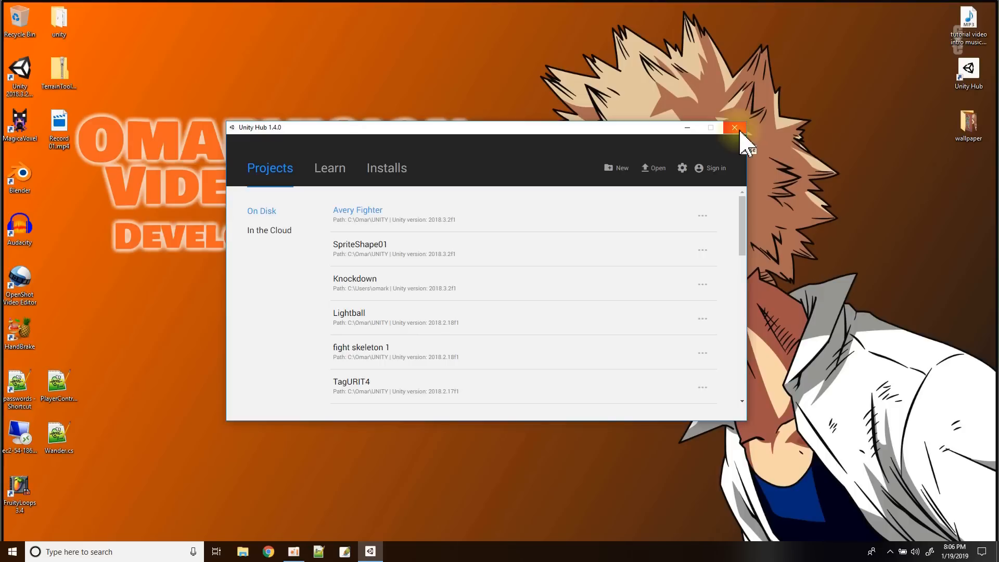
Start a new project named Terrain using Unity version 2018.3.1f1
{"action": "left_click", "coordinate": [619, 169]}
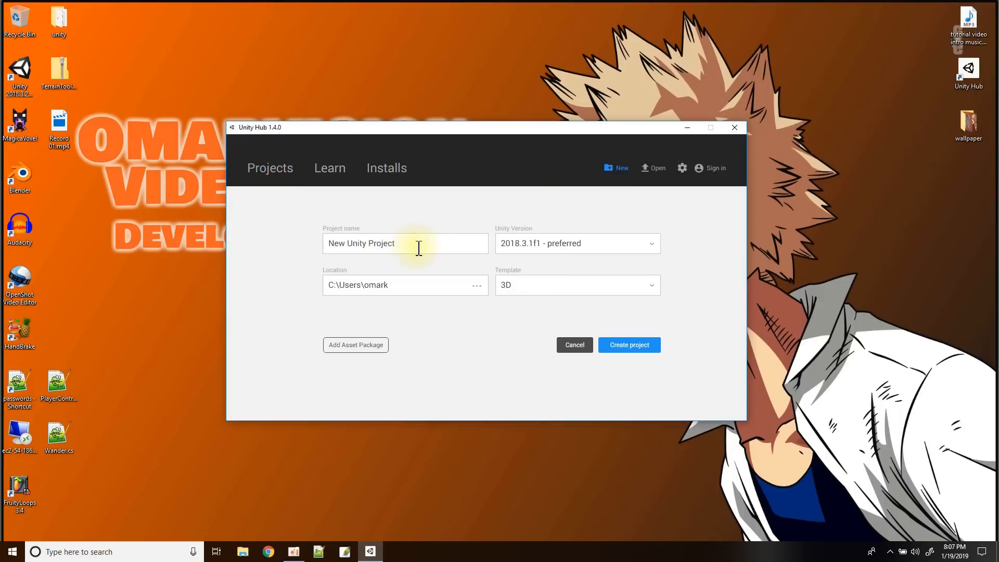
{"action": "left_click", "coordinate": [592, 243]}
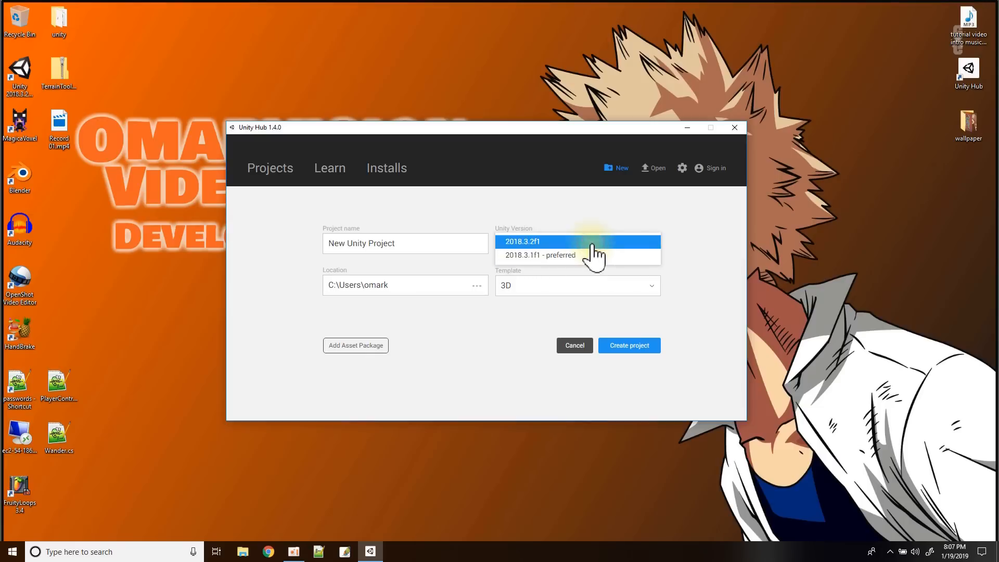
{"action": "left_click", "coordinate": [555, 255]}
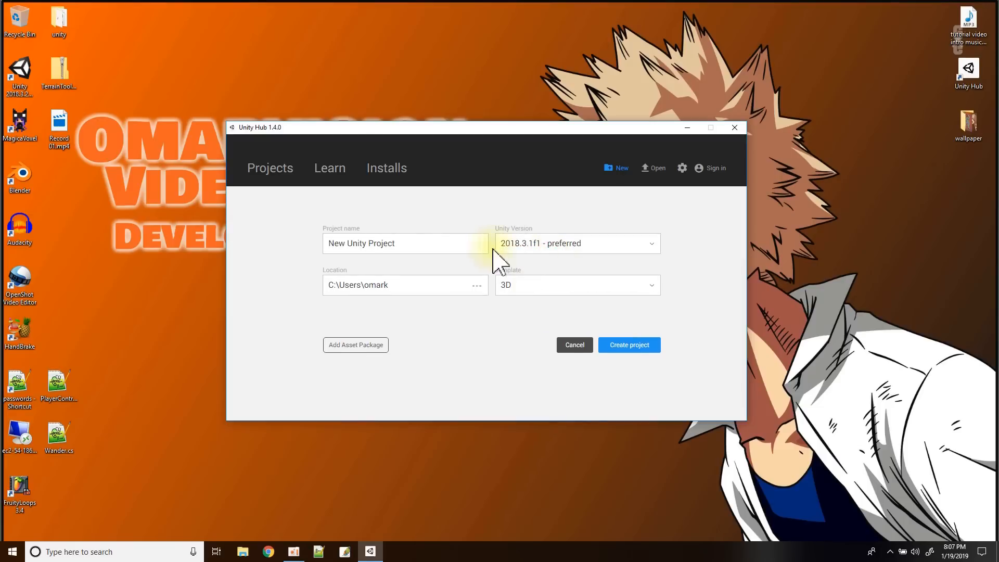
{"action": "triple_click", "coordinate": [399, 244]}
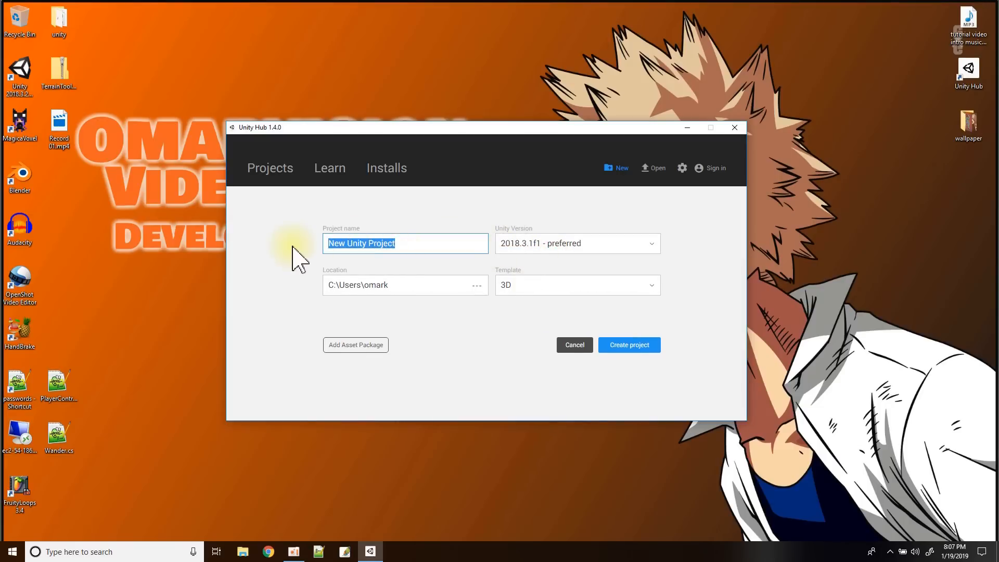
{"action": "type", "text": "Terrain"}
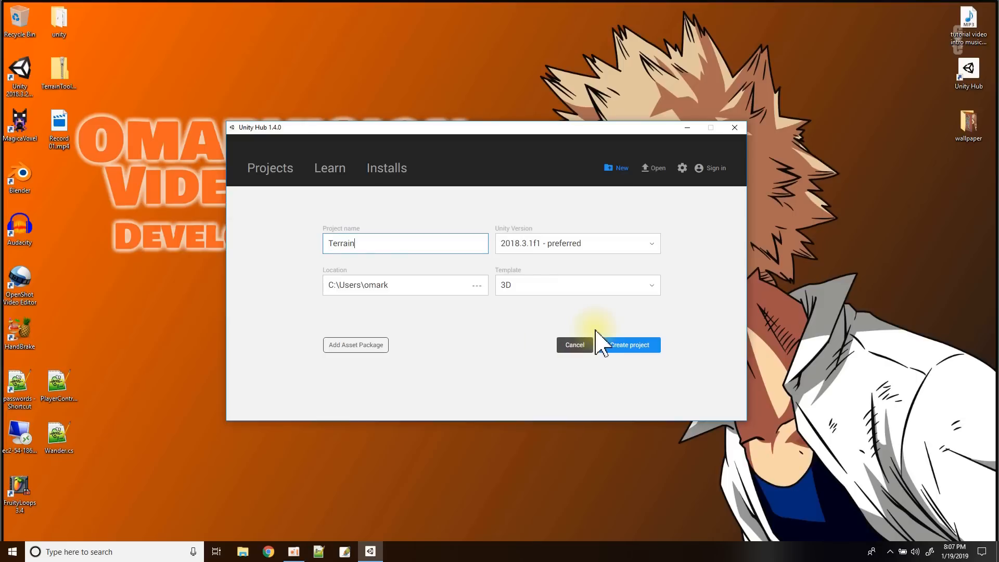
Set the project location to the UNITY folder inside the owner's folder on the C: drive and create the project
{"action": "left_click", "coordinate": [477, 286]}
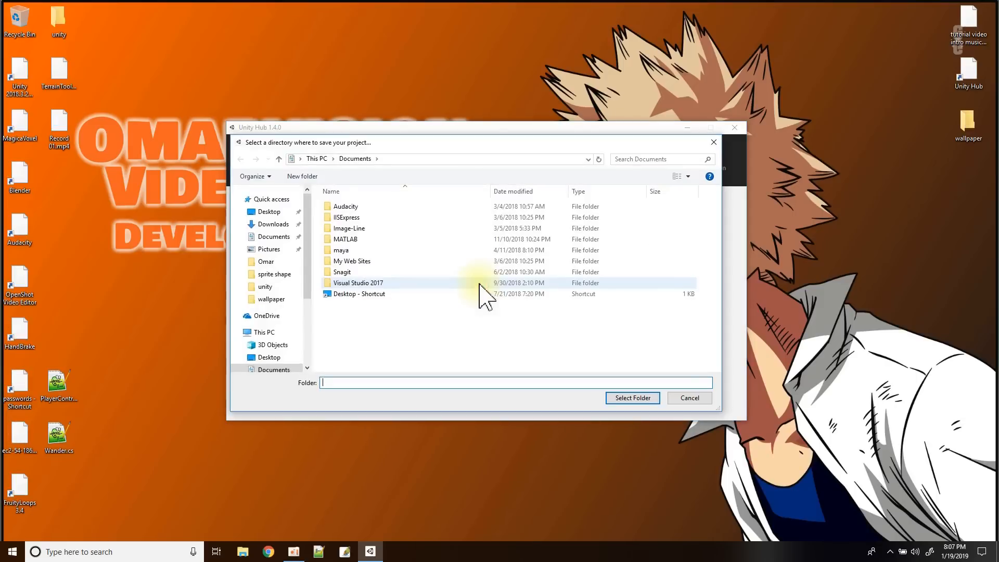
{"action": "left_click_drag", "start_coordinate": [304, 250], "coordinate": [311, 343]}
{"action": "left_click", "coordinate": [265, 312]}
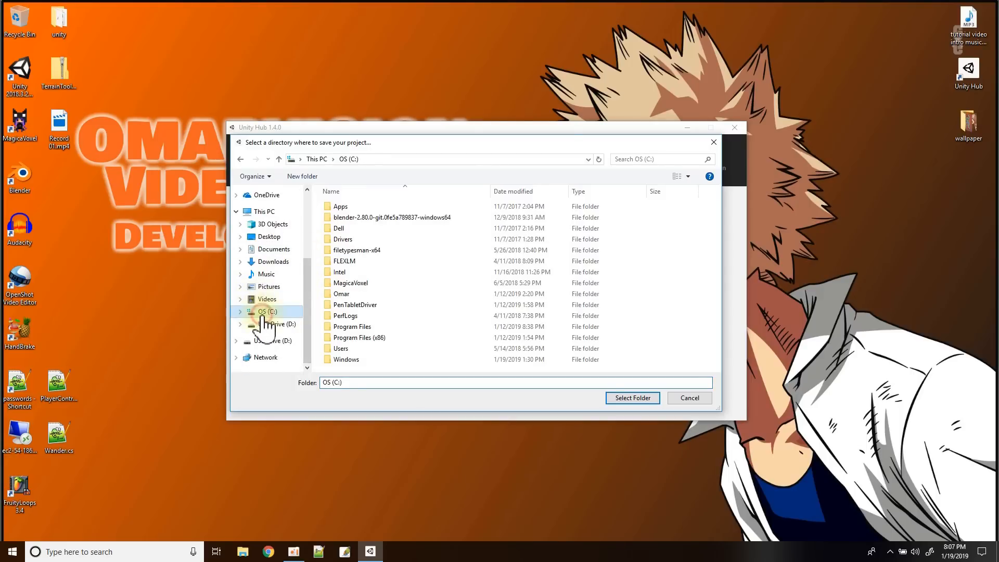
{"action": "double_click", "coordinate": [342, 293]}
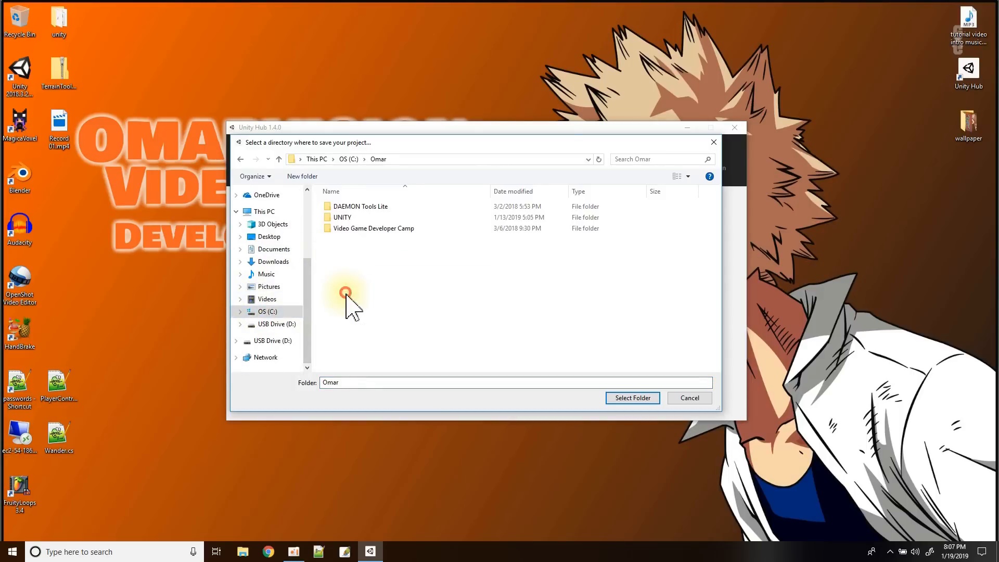
{"action": "double_click", "coordinate": [344, 219]}
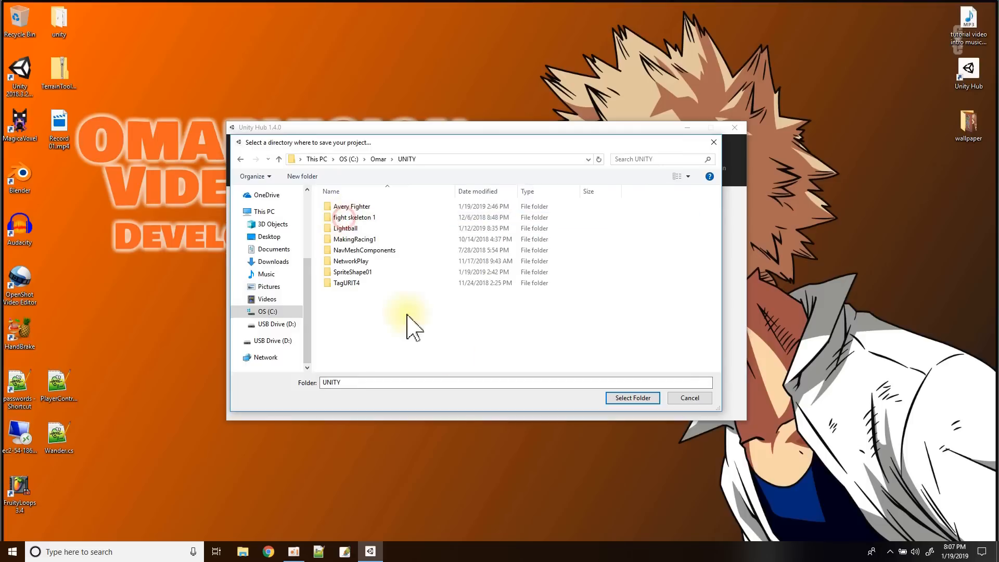
{"action": "left_click", "coordinate": [618, 398]}
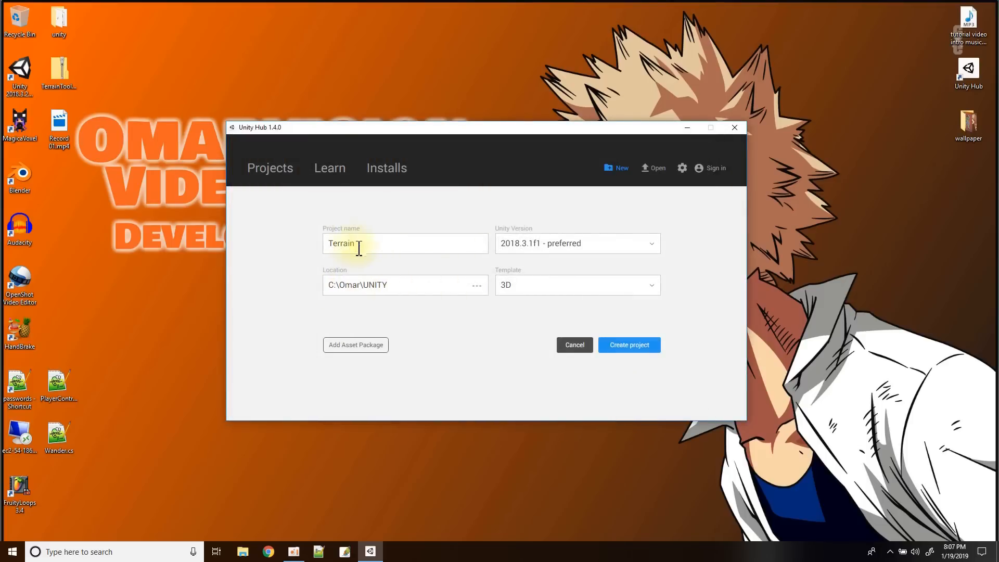
{"action": "left_click", "coordinate": [616, 346]}
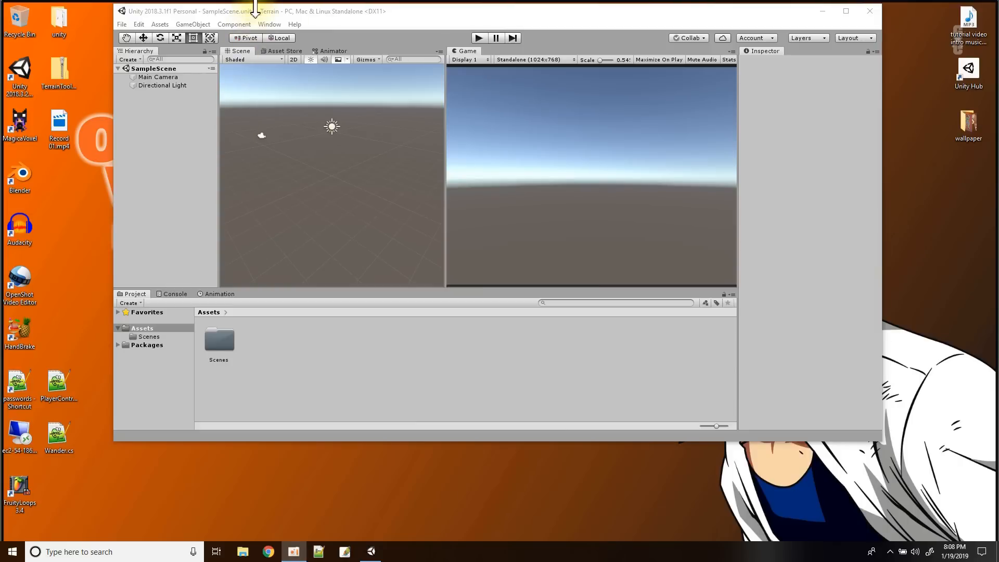
{"action": "left_click", "coordinate": [273, 11]}
{"action": "left_click_drag", "start_coordinate": [274, 11], "coordinate": [279, 32]}
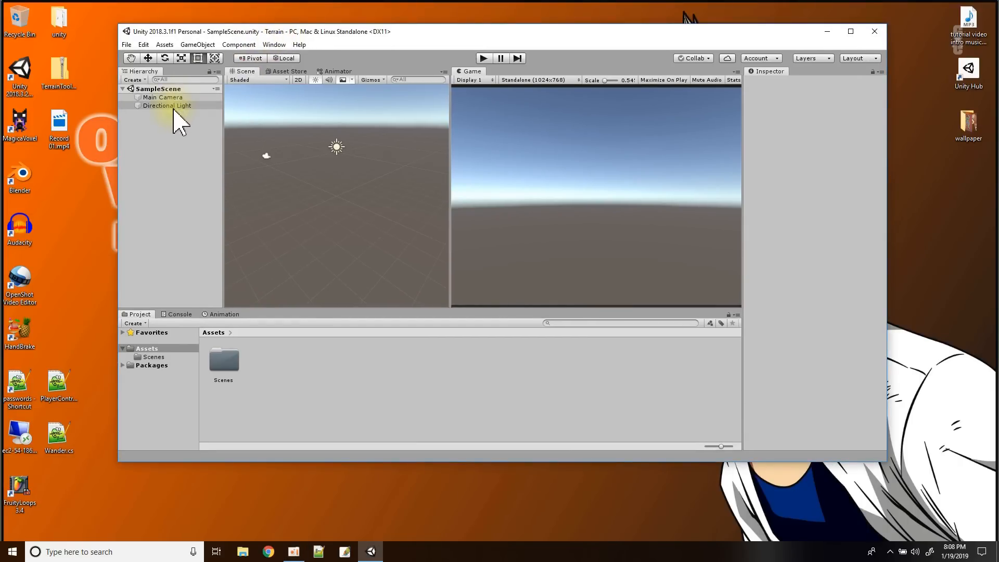
{"action": "right_click", "coordinate": [161, 90]}
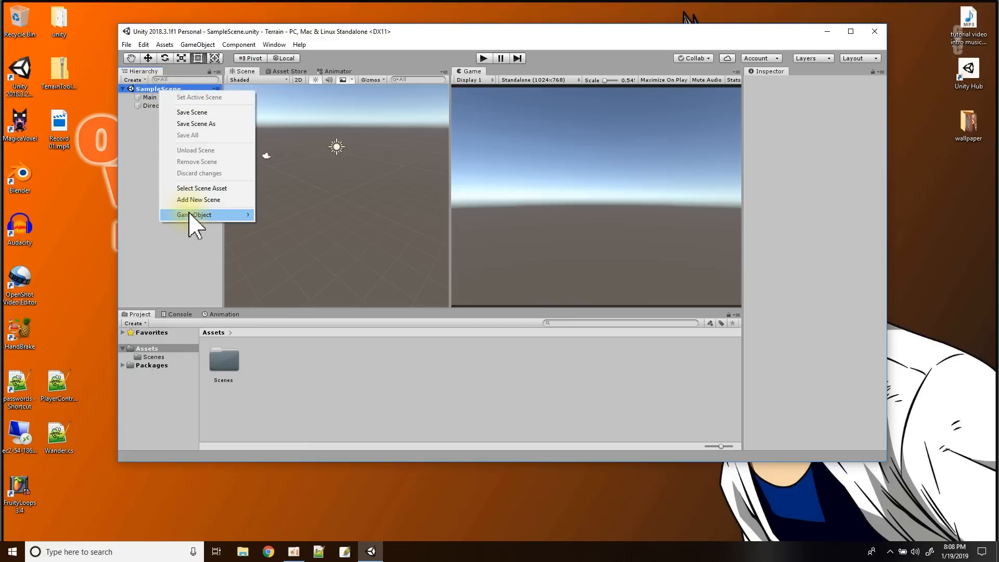
{"action": "mouse_move", "coordinate": [193, 215]}
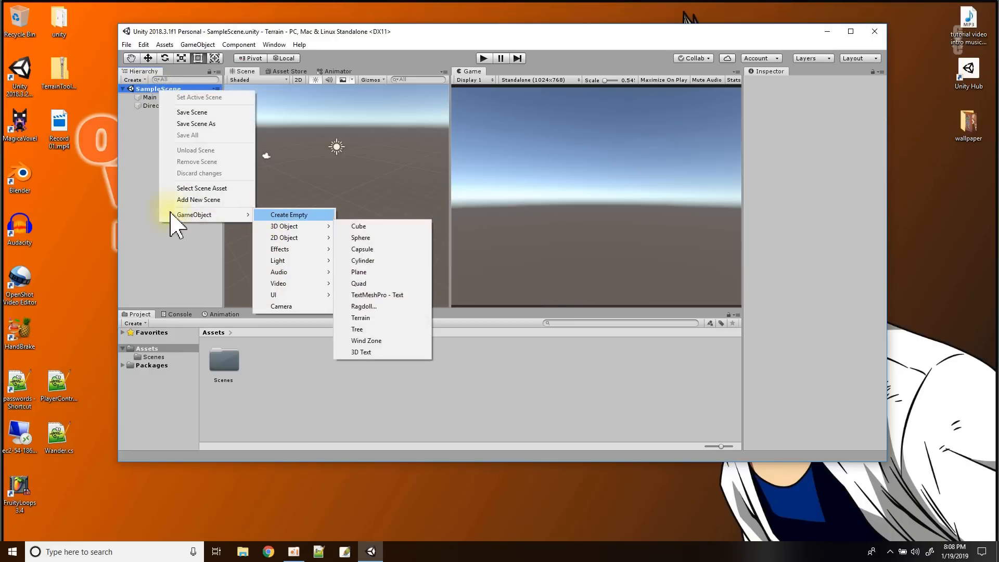
{"action": "left_click", "coordinate": [145, 99]}
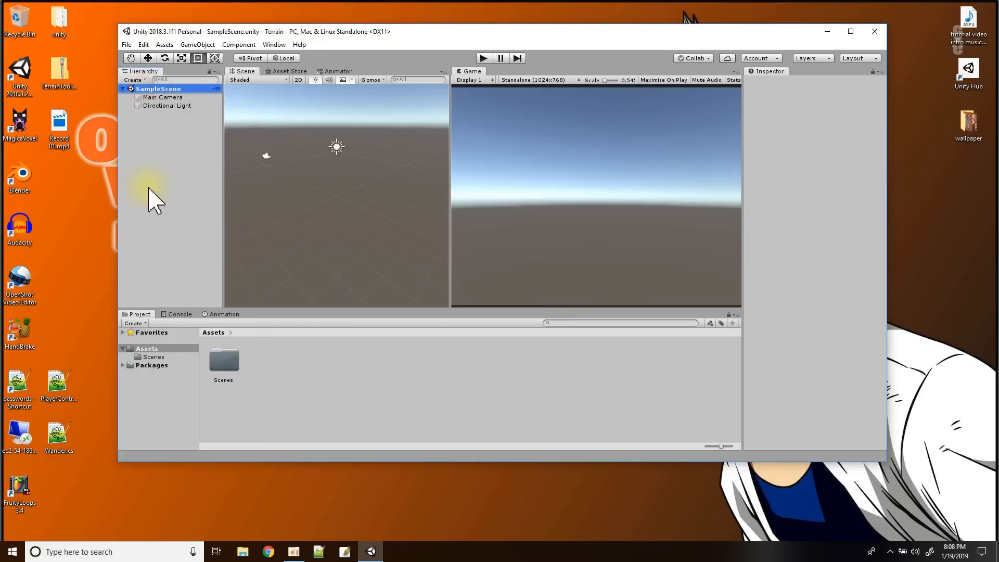
Add a Terrain 3D object to SampleScene and frame the whole terrain in the scene view
{"action": "right_click", "coordinate": [160, 89]}
{"action": "mouse_move", "coordinate": [204, 212]}
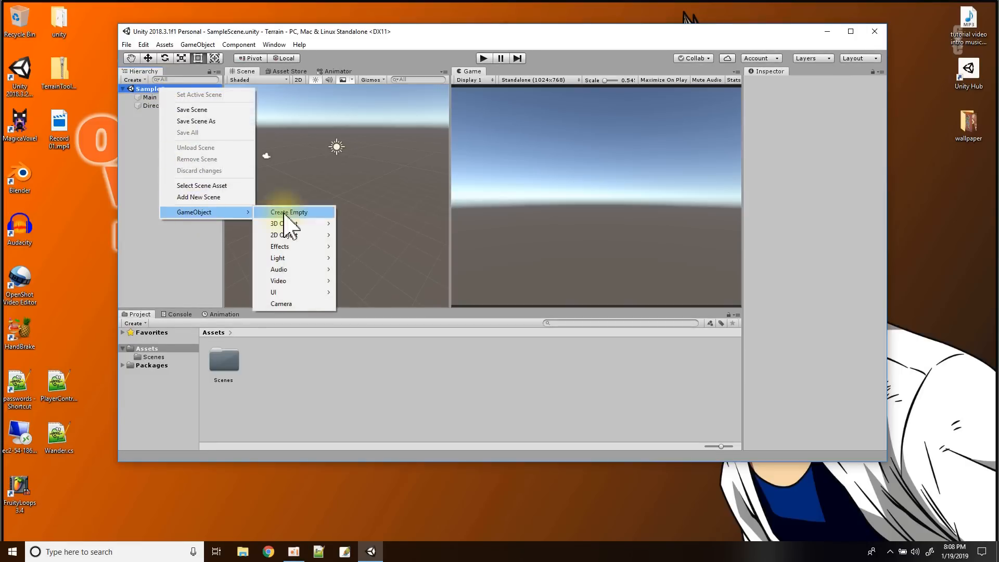
{"action": "mouse_move", "coordinate": [294, 224]}
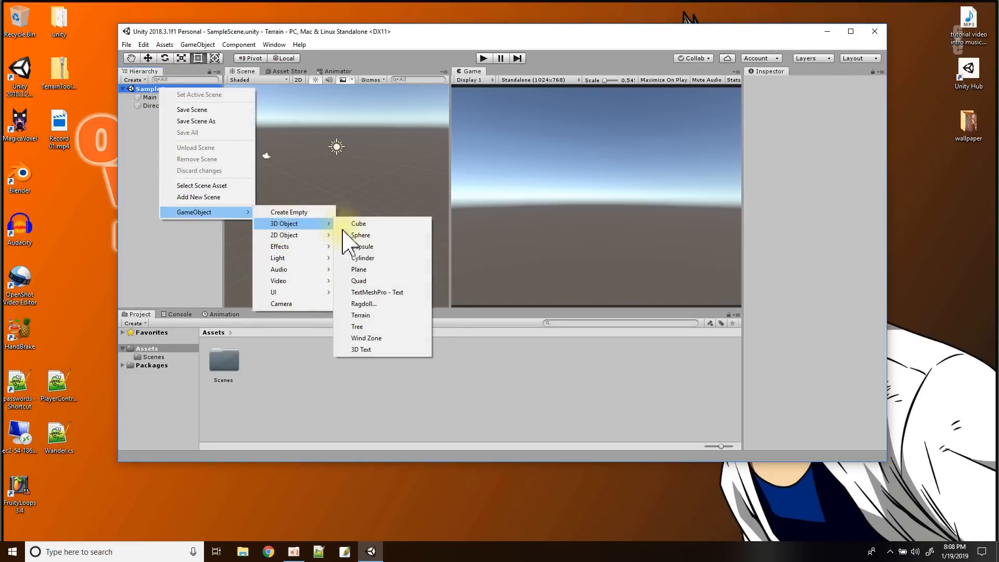
{"action": "left_click", "coordinate": [371, 317]}
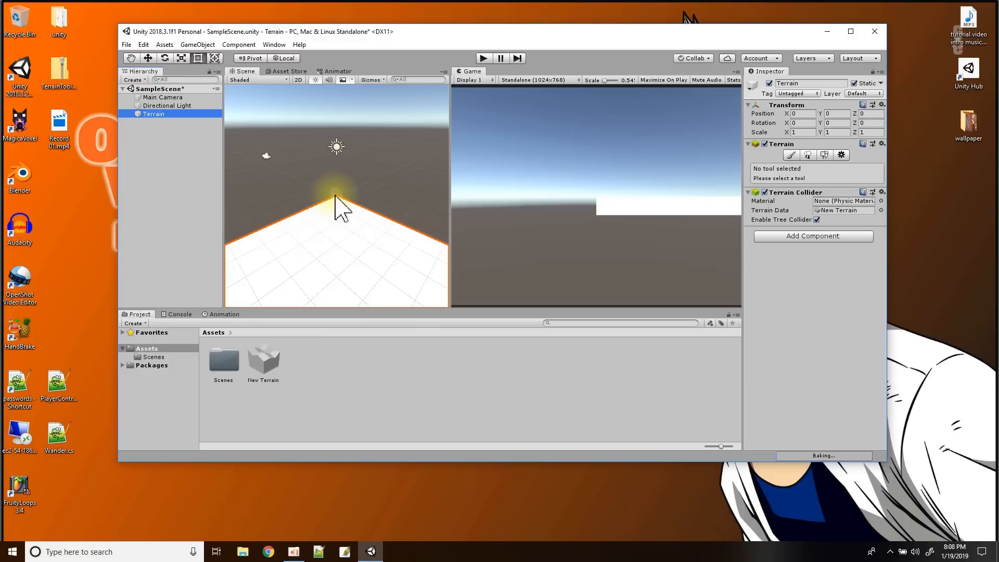
{"action": "double_click", "coordinate": [156, 114]}
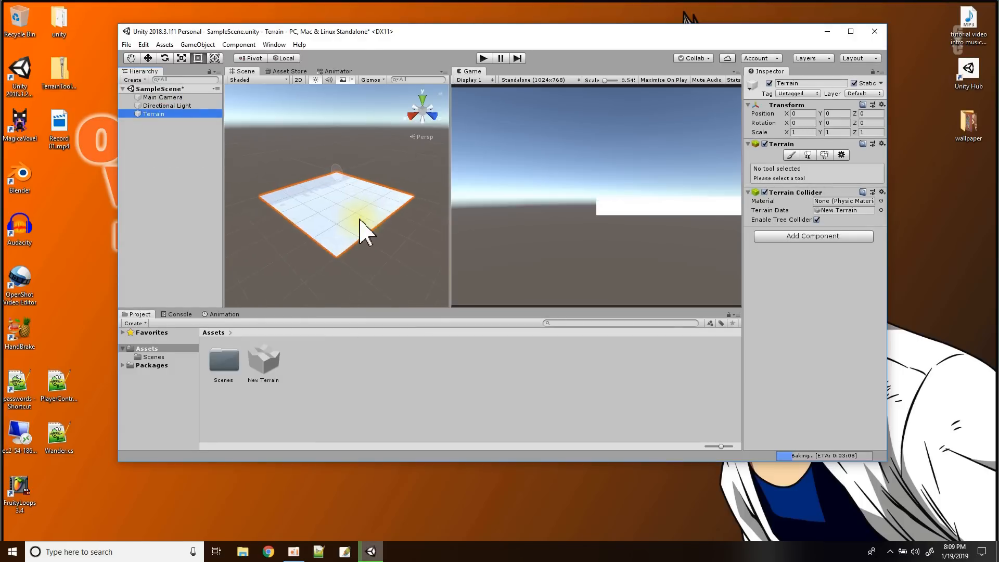
{"action": "scroll", "coordinate": [364, 232], "scroll_direction": "up", "scroll_amount": 2}
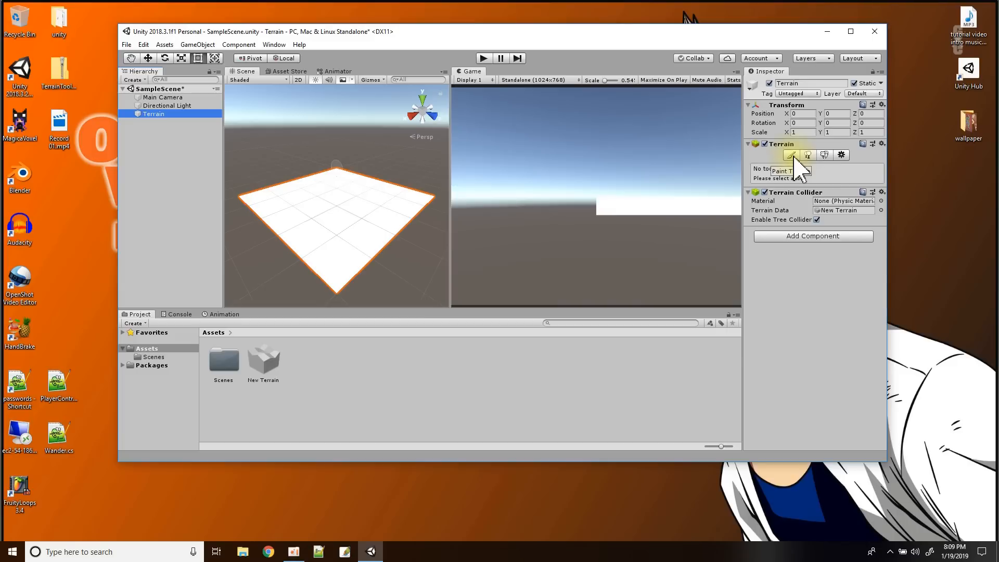
Activate terrain painting for the terrain and set its mode to Paint Texture
{"action": "left_click", "coordinate": [792, 155]}
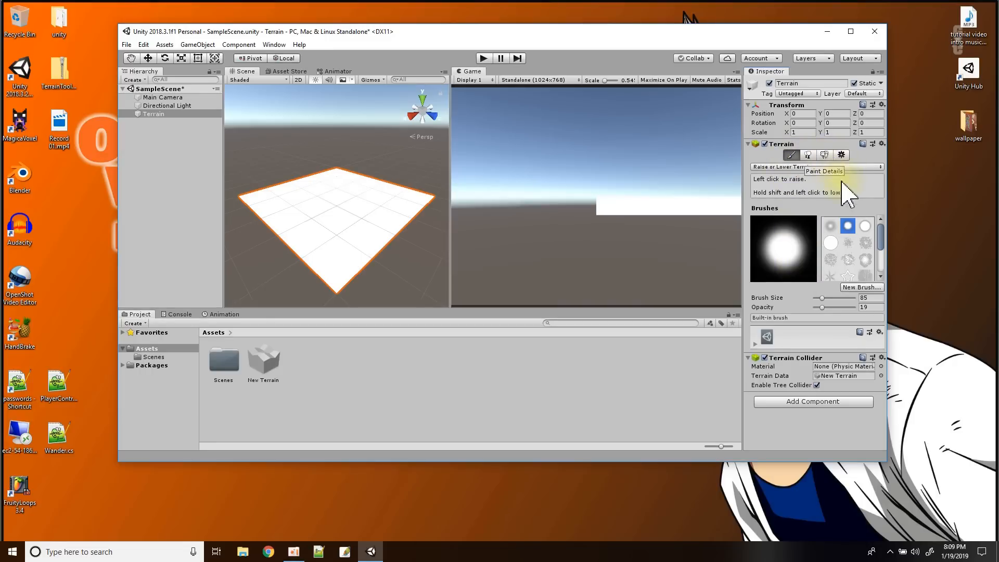
{"action": "left_click", "coordinate": [853, 166]}
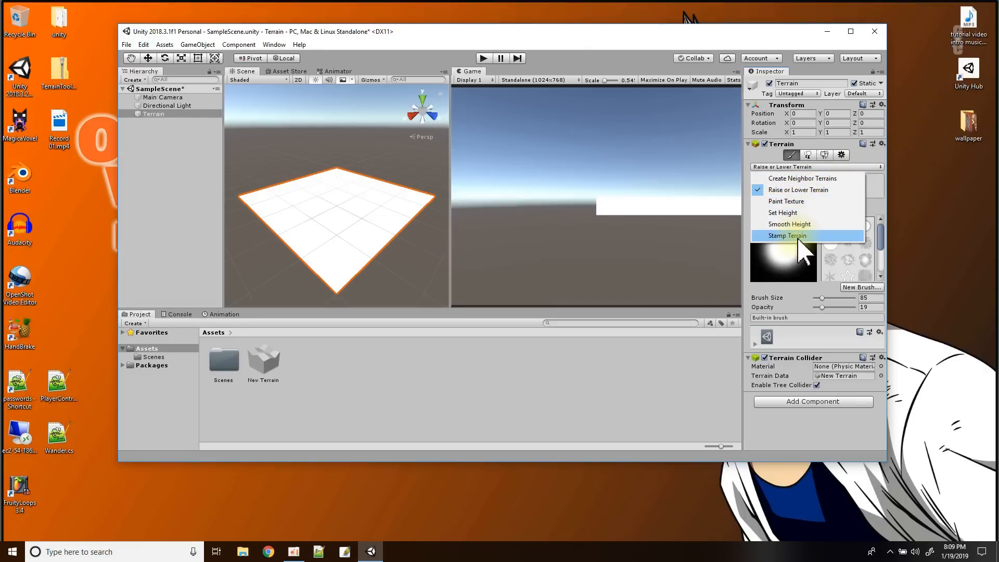
{"action": "left_click", "coordinate": [797, 202]}
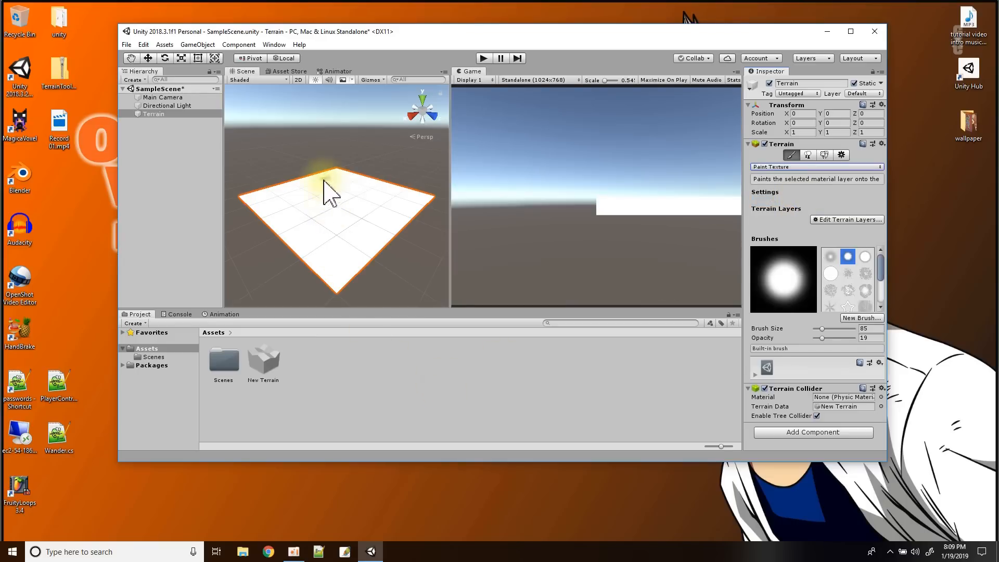
Switch to Chrome and search Google for images of seamless textures
{"action": "left_click", "coordinate": [269, 552]}
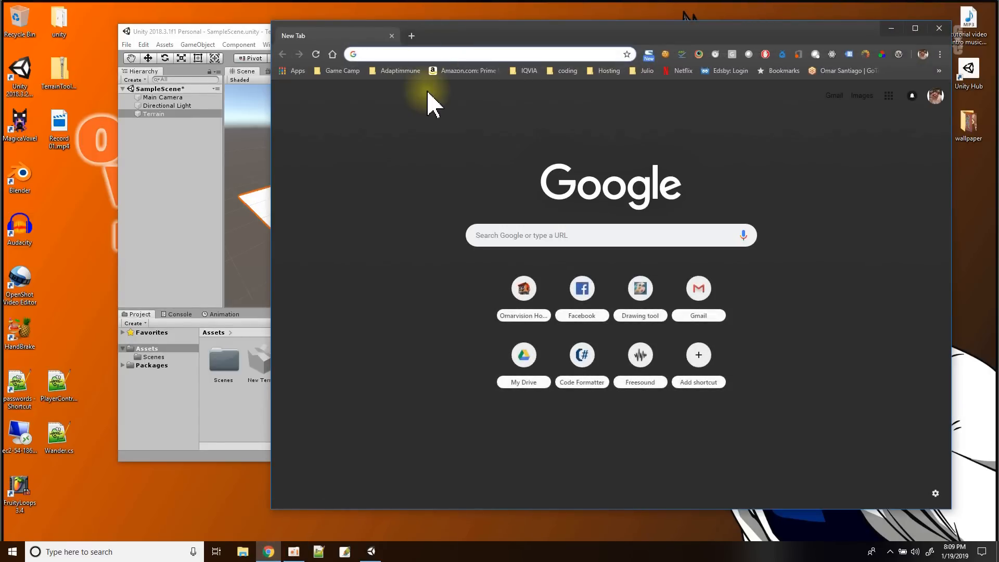
{"action": "type", "text": "seamless textures"}
{"action": "key", "text": "Return"}
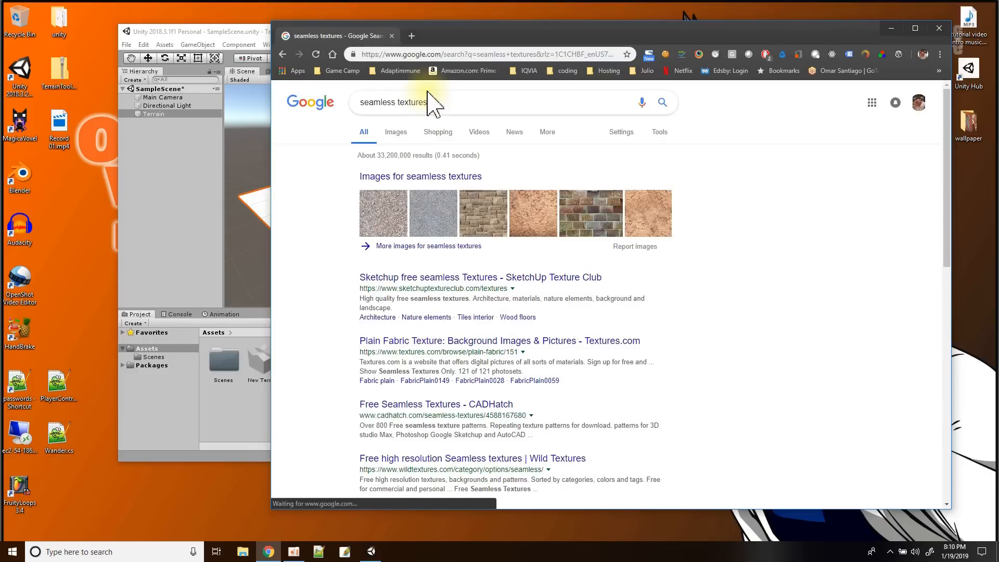
{"action": "left_click", "coordinate": [396, 133]}
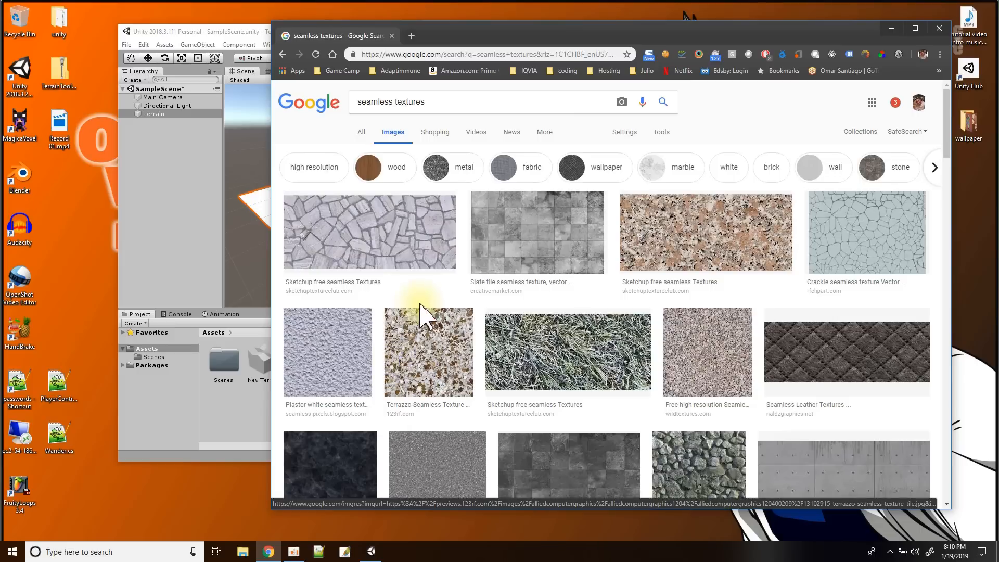
Filter the image results by grass and save the Pinterest tileable seamless grass texture as a JPEG on the Desktop
{"action": "left_click", "coordinate": [934, 168]}
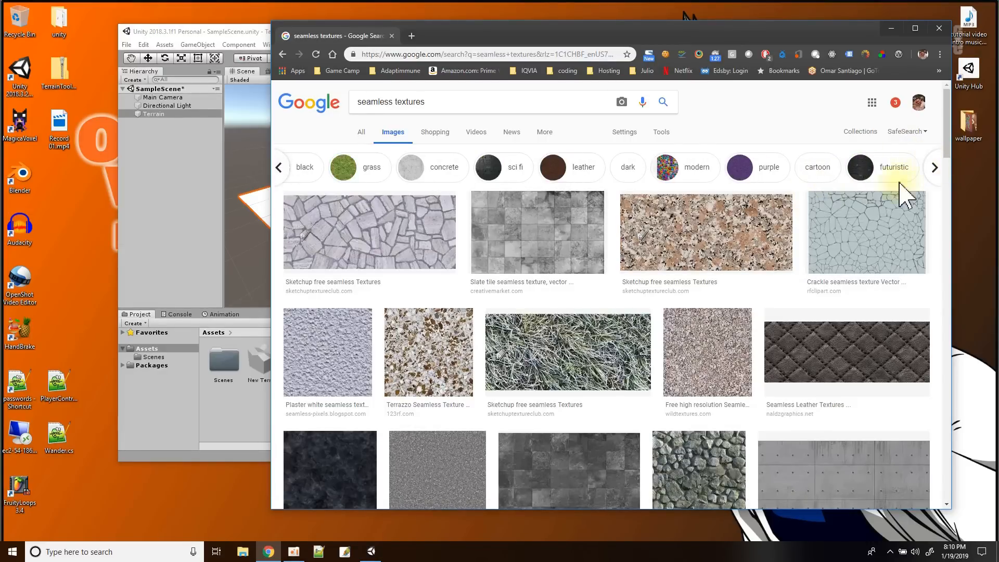
{"action": "left_click", "coordinate": [365, 175]}
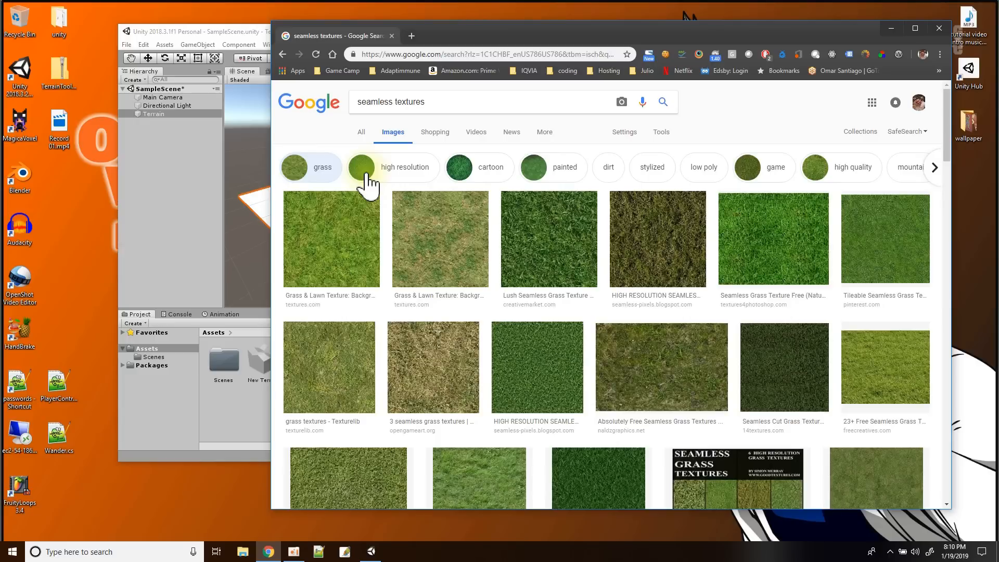
{"action": "left_click", "coordinate": [901, 254]}
{"action": "right_click", "coordinate": [511, 246]}
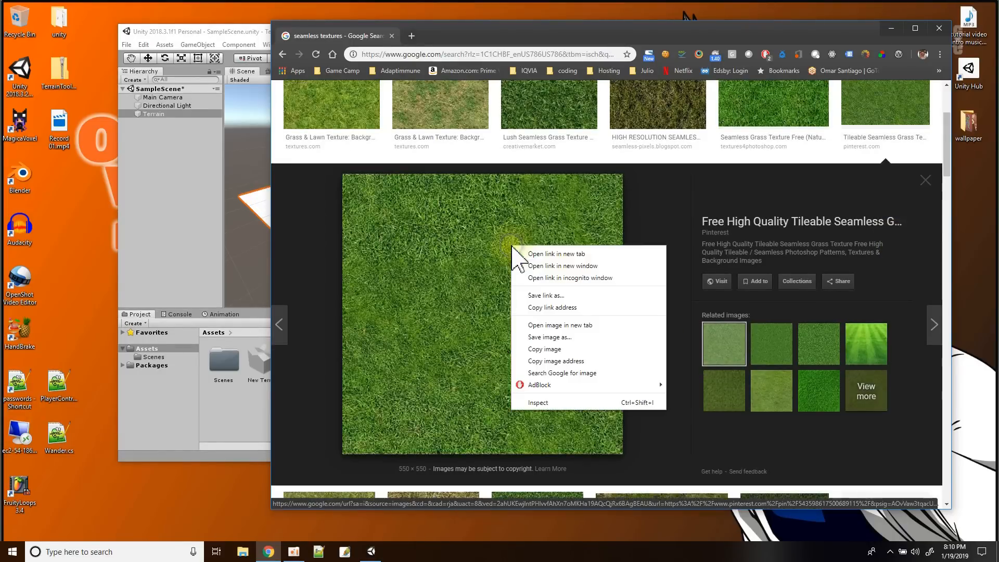
{"action": "left_click", "coordinate": [548, 336]}
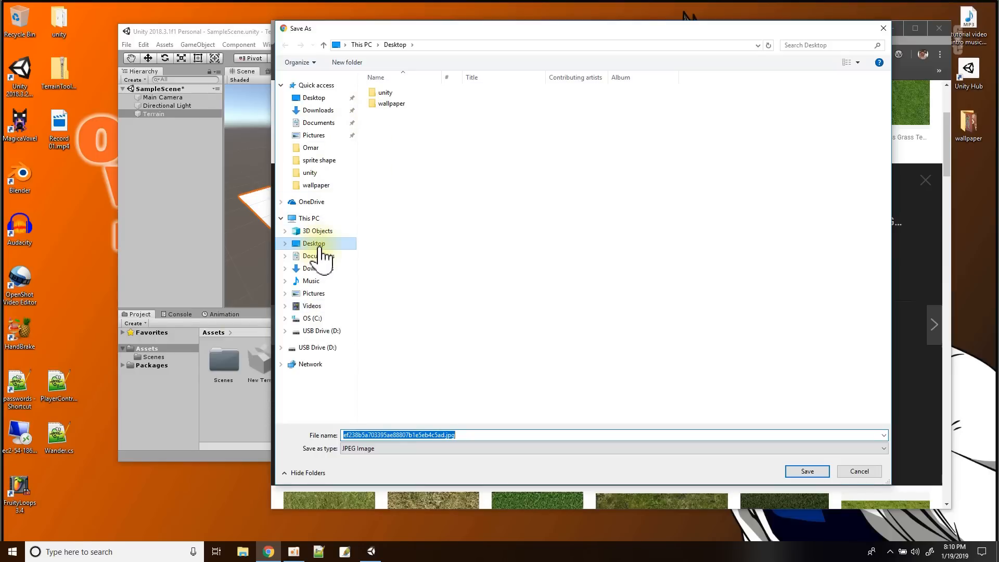
{"action": "left_click", "coordinate": [319, 244]}
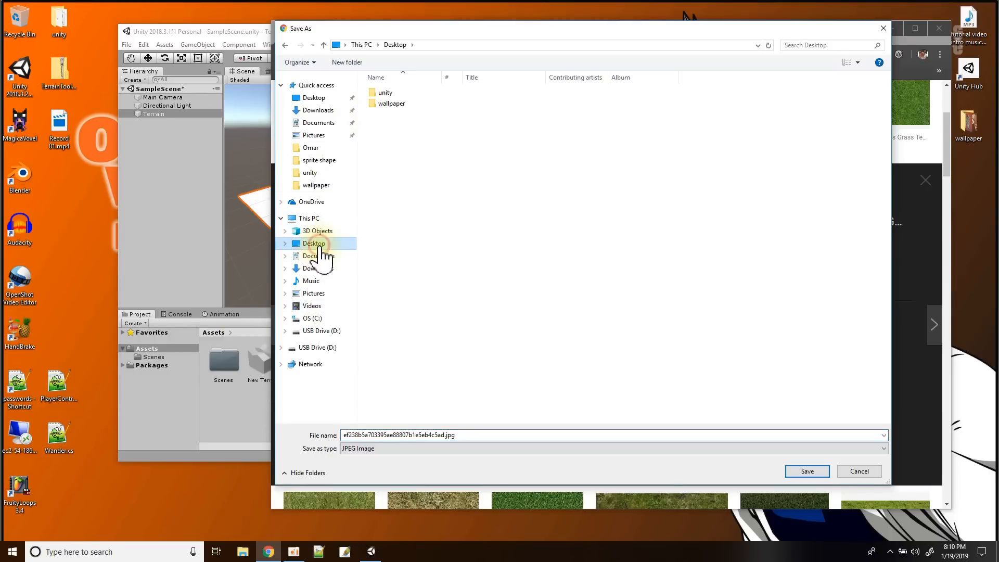
{"action": "left_click", "coordinate": [815, 473]}
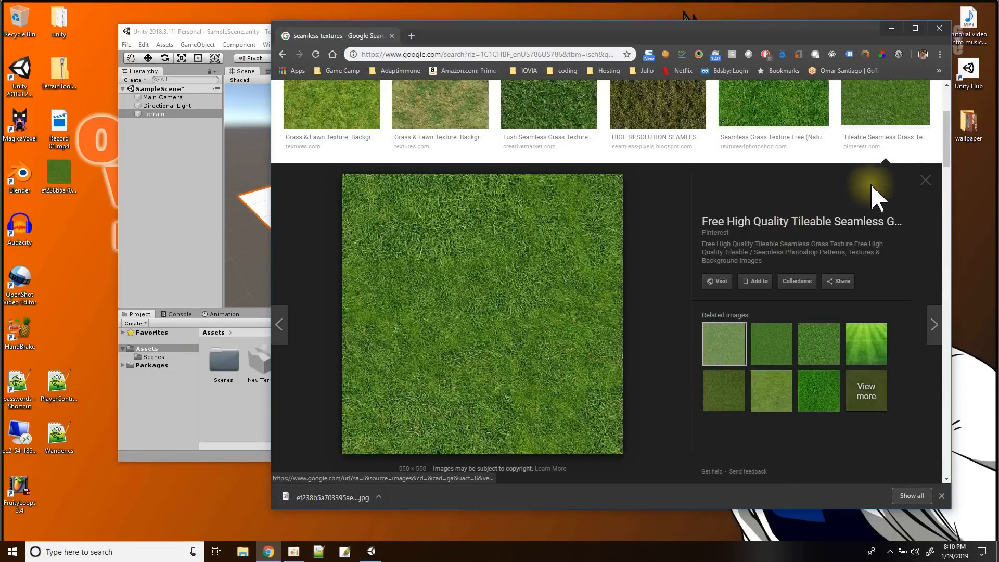
{"action": "left_click", "coordinate": [930, 182]}
Replace the grass filter on the seamless texture results with the stone filter
{"action": "scroll", "coordinate": [724, 284], "scroll_direction": "up", "scroll_amount": 2}
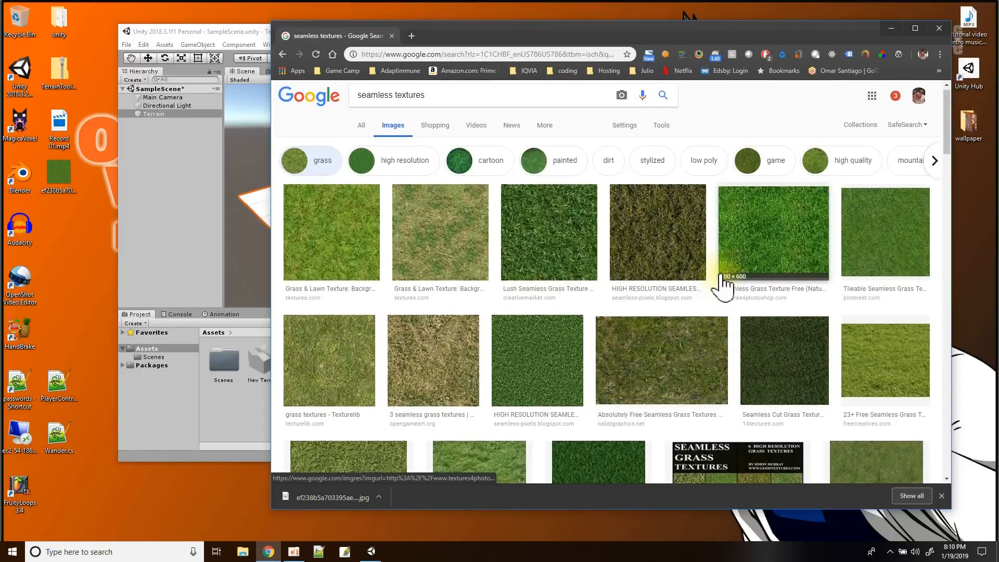
{"action": "scroll", "coordinate": [723, 284], "scroll_direction": "down", "scroll_amount": 4}
{"action": "scroll", "coordinate": [723, 283], "scroll_direction": "down", "scroll_amount": 2}
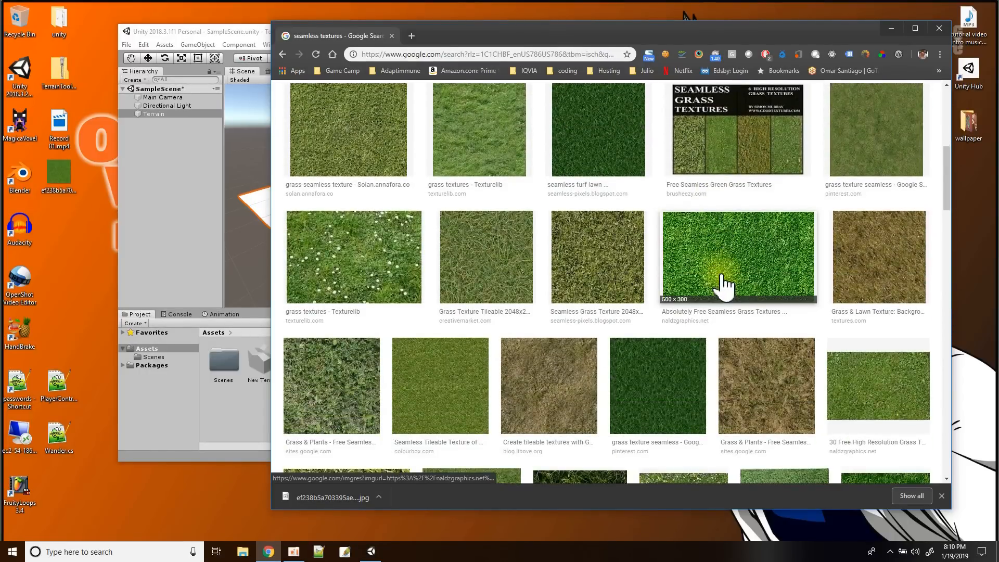
{"action": "scroll", "coordinate": [724, 284], "scroll_direction": "up", "scroll_amount": 6}
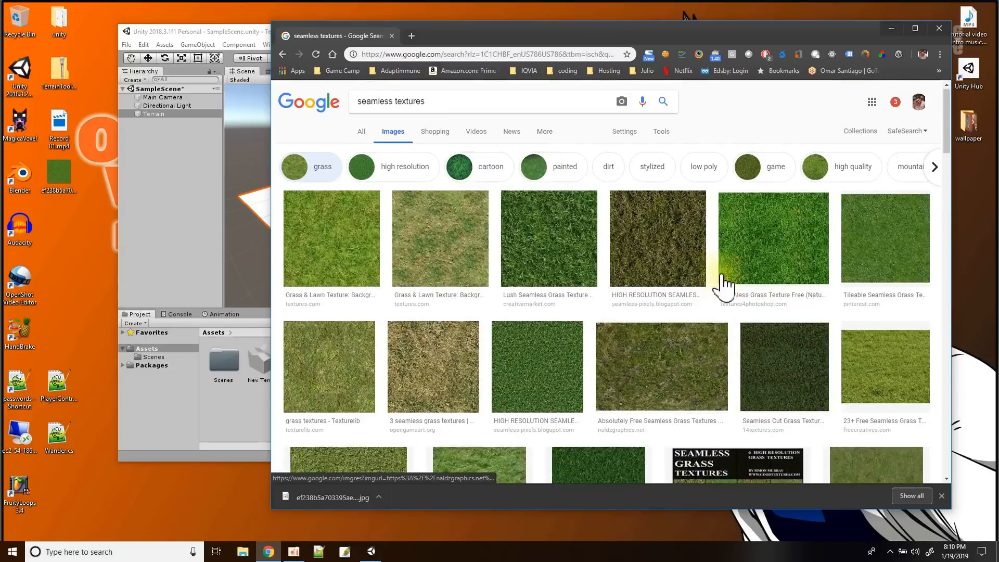
{"action": "left_click", "coordinate": [327, 168]}
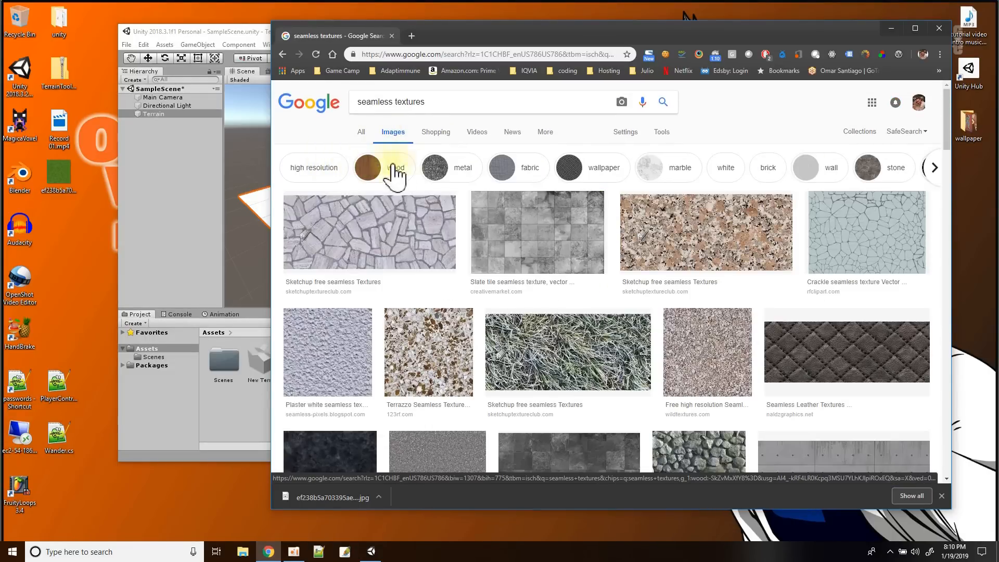
{"action": "left_click", "coordinate": [899, 169]}
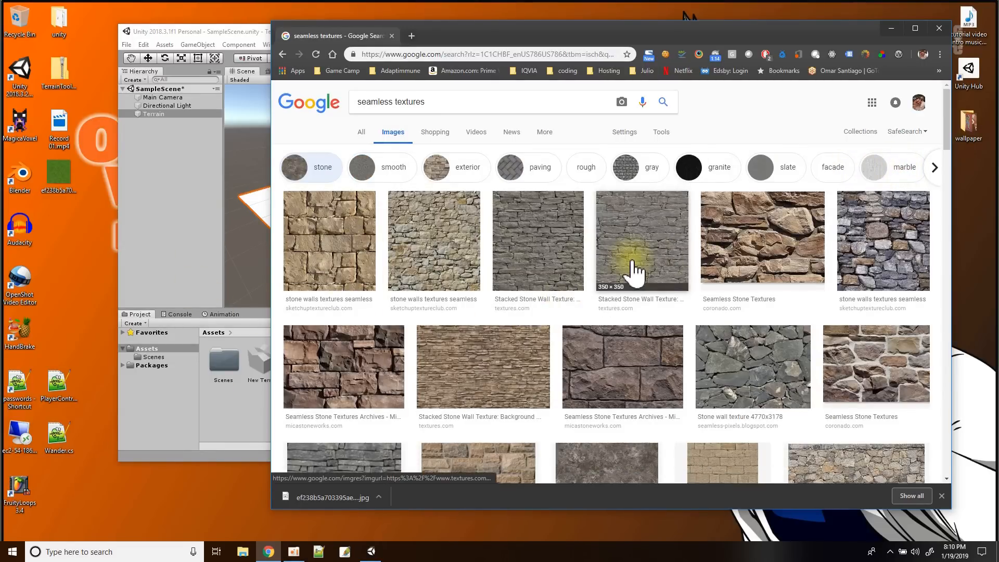
Save the 1000 × 1000 mottled stone texture from seamless-pixels.blogspot.com as "Seamless stone texture (5).jpg" on the Desktop and close the browser
{"action": "scroll", "coordinate": [585, 335], "scroll_direction": "down", "scroll_amount": 2}
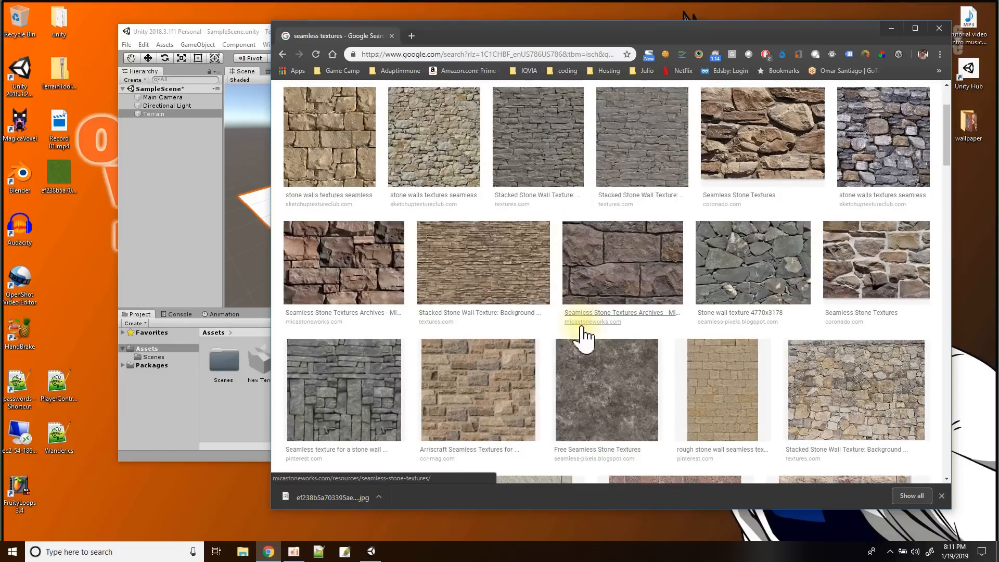
{"action": "scroll", "coordinate": [585, 335], "scroll_direction": "down", "scroll_amount": 2}
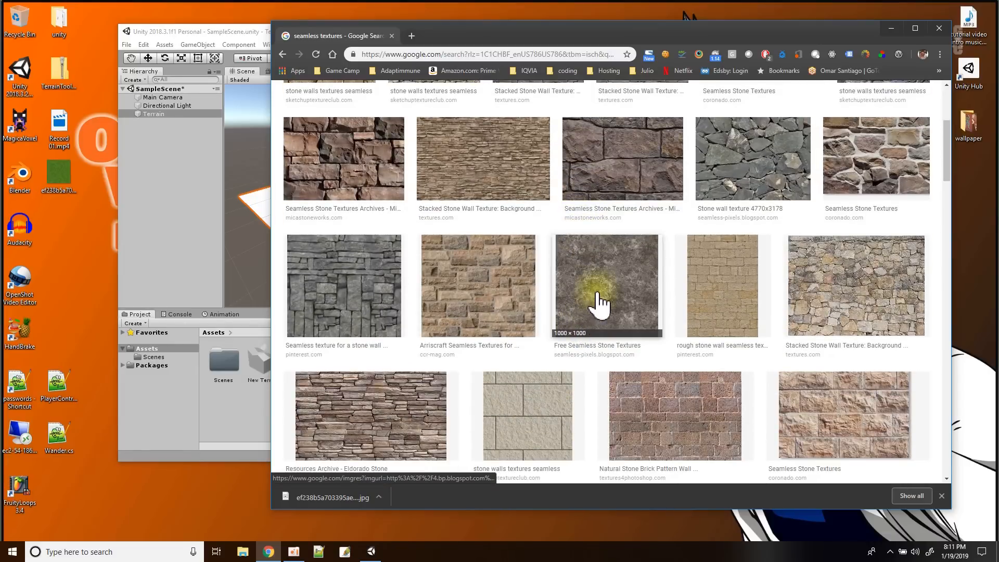
{"action": "scroll", "coordinate": [602, 295], "scroll_direction": "down", "scroll_amount": 5}
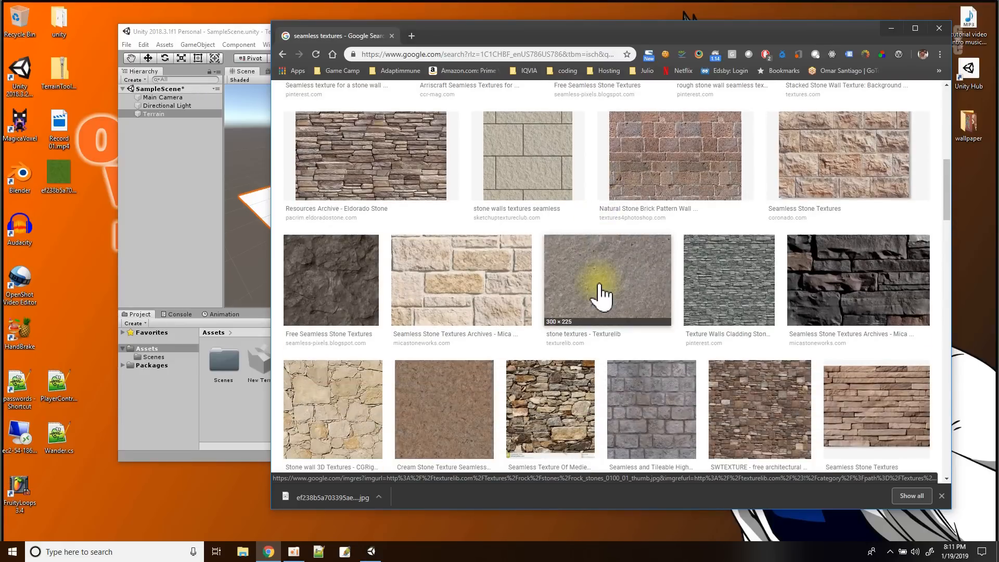
{"action": "scroll", "coordinate": [576, 302], "scroll_direction": "down", "scroll_amount": 3}
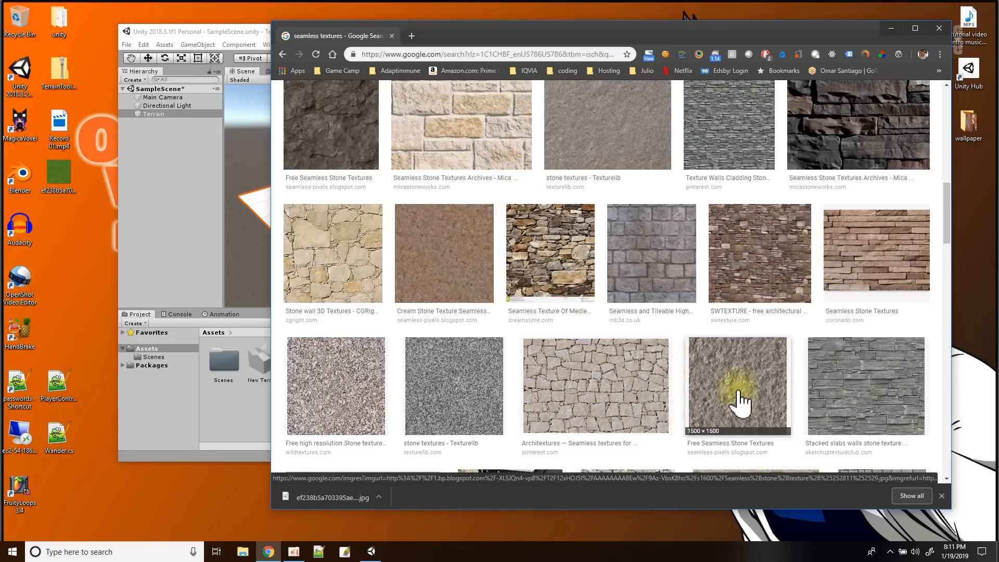
{"action": "scroll", "coordinate": [718, 364], "scroll_direction": "up", "scroll_amount": 7}
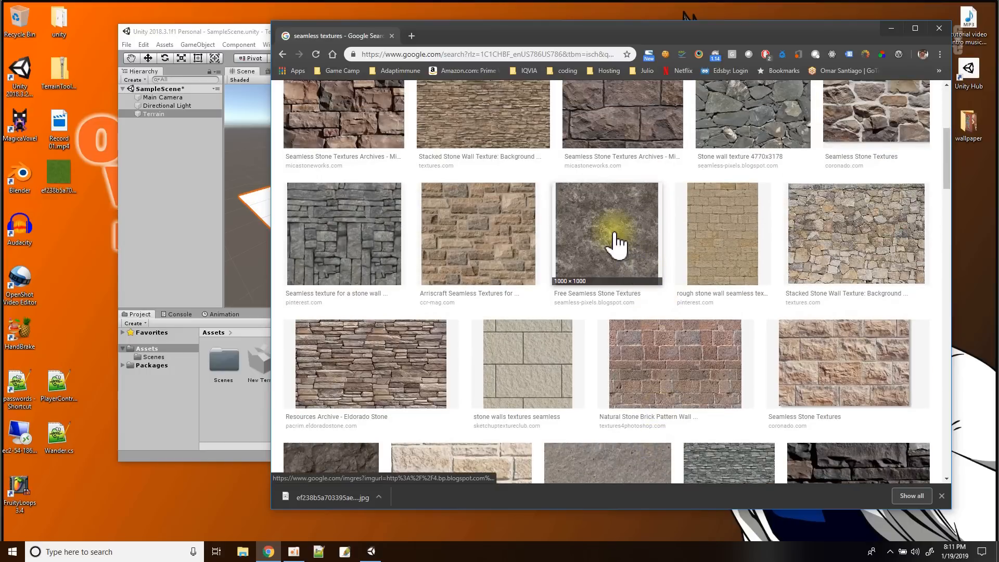
{"action": "left_click", "coordinate": [615, 240]}
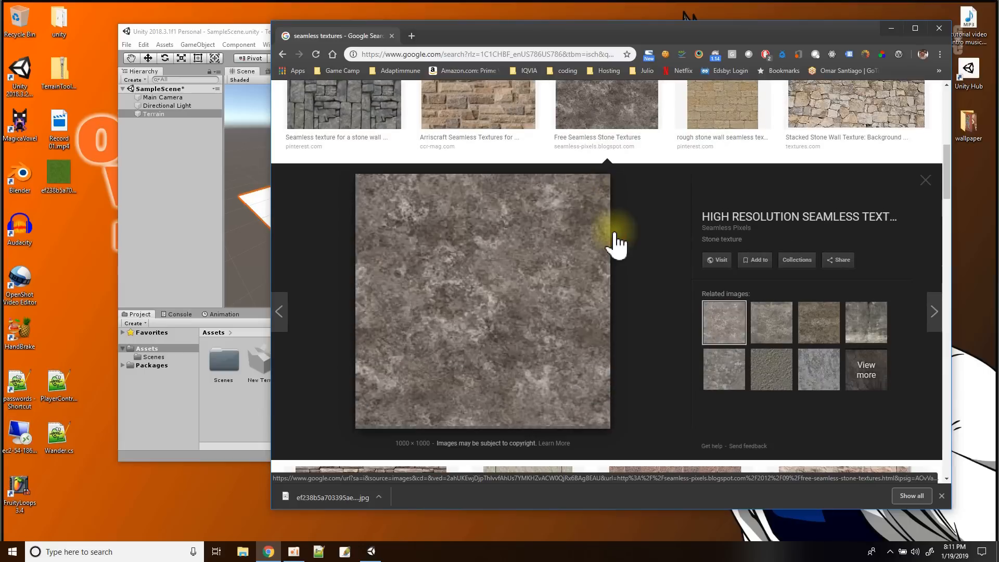
{"action": "right_click", "coordinate": [529, 292]}
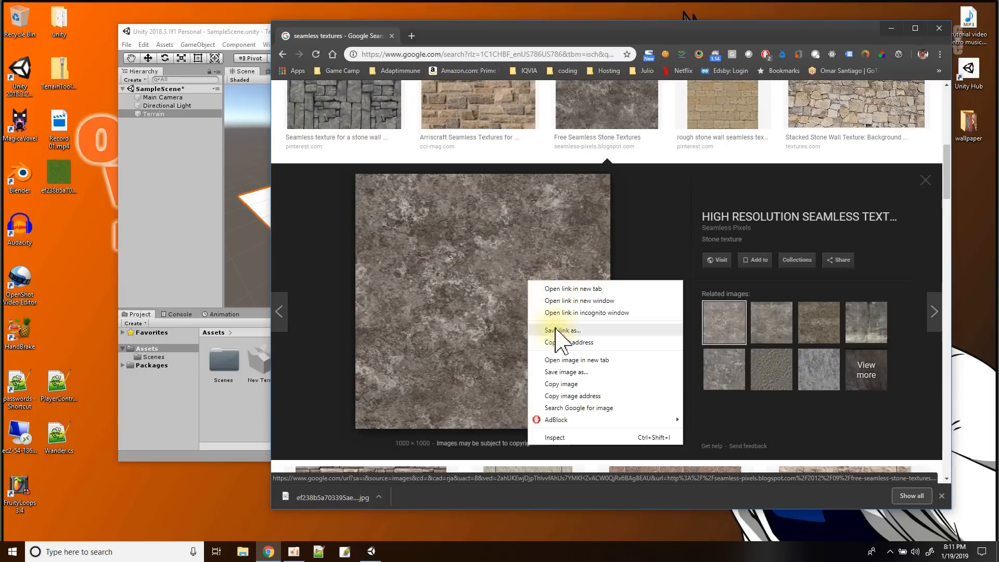
{"action": "left_click", "coordinate": [571, 372]}
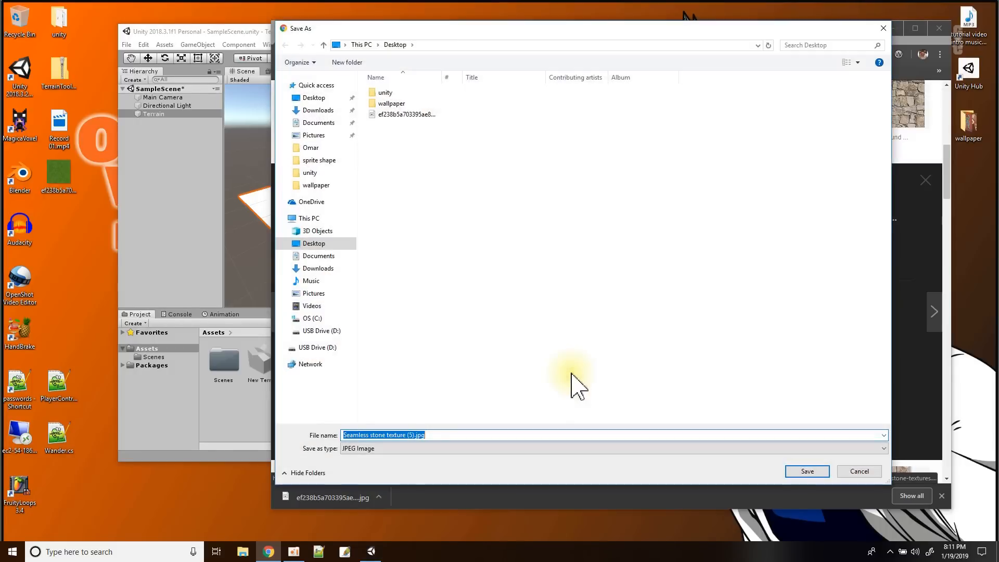
{"action": "left_click", "coordinate": [807, 472]}
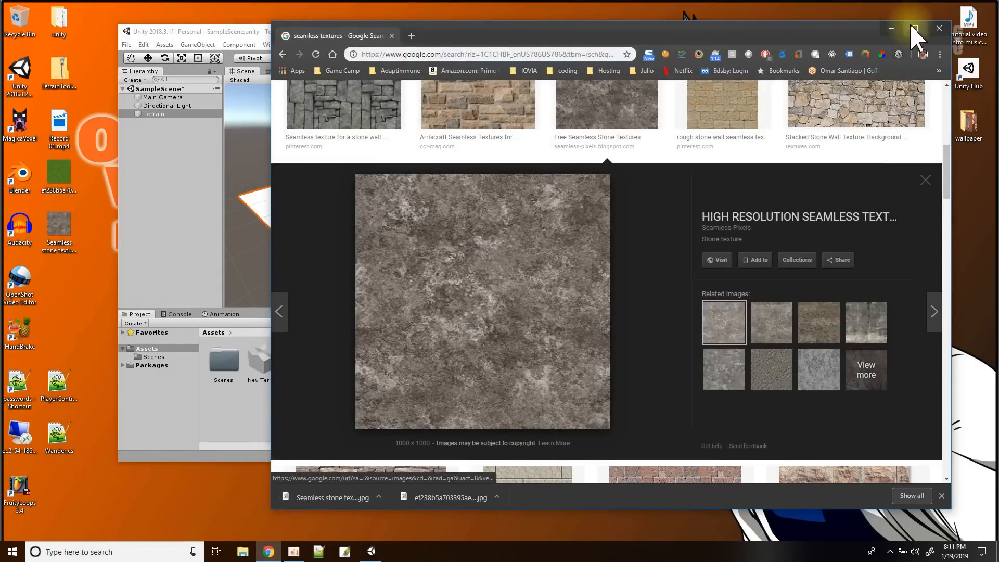
{"action": "left_click", "coordinate": [939, 29]}
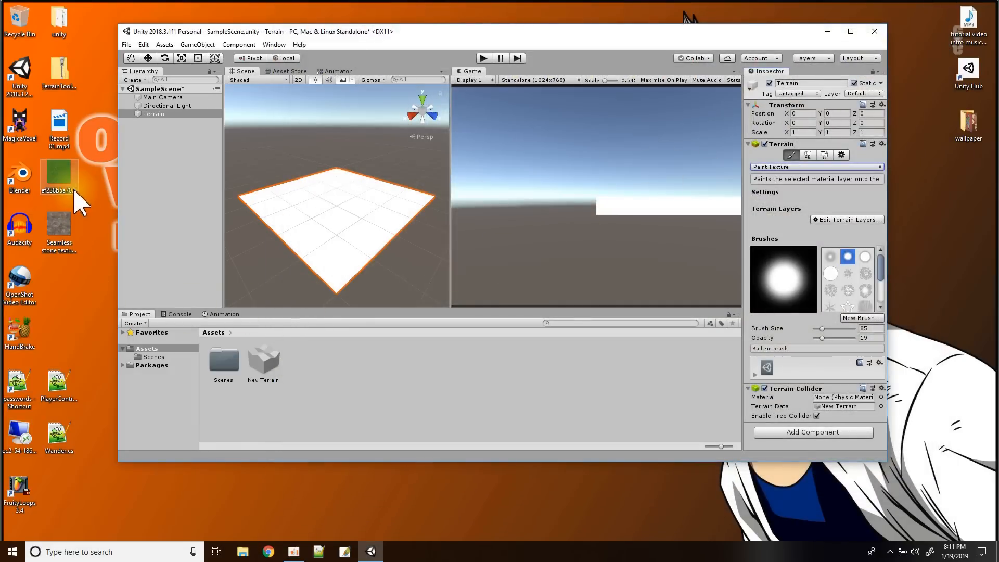
Import the grass and stone textures from the desktop into the Unity Assets folder and delete their desktop copies
{"action": "left_click_drag", "start_coordinate": [58, 185], "coordinate": [338, 389]}
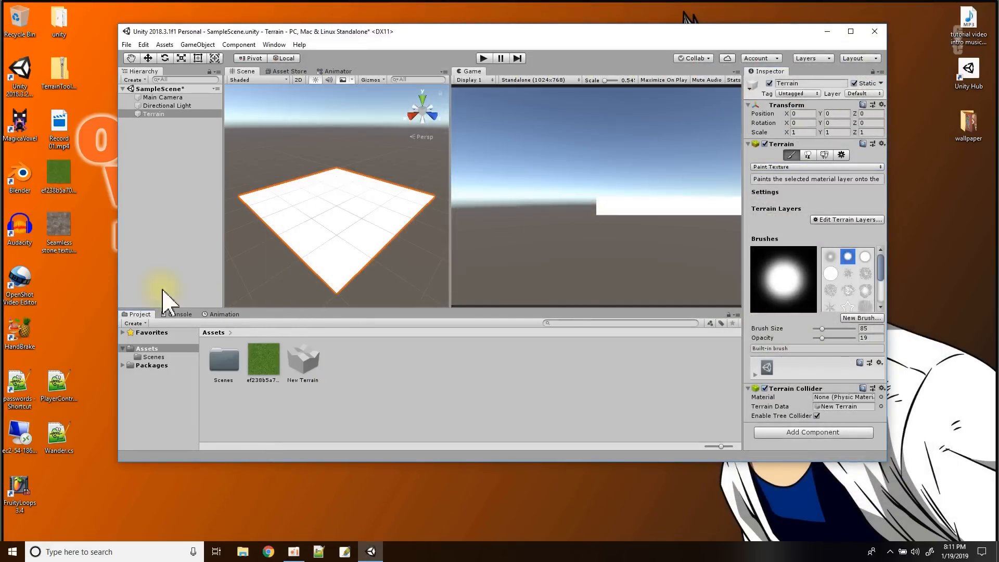
{"action": "left_click_drag", "start_coordinate": [60, 231], "coordinate": [343, 377]}
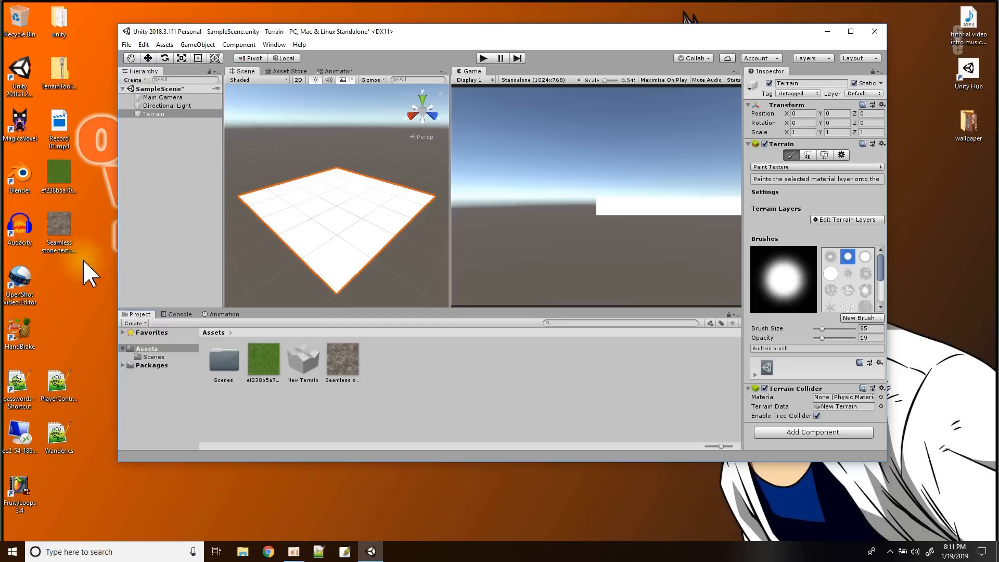
{"action": "left_click", "coordinate": [72, 210]}
{"action": "key", "text": "Delete"}
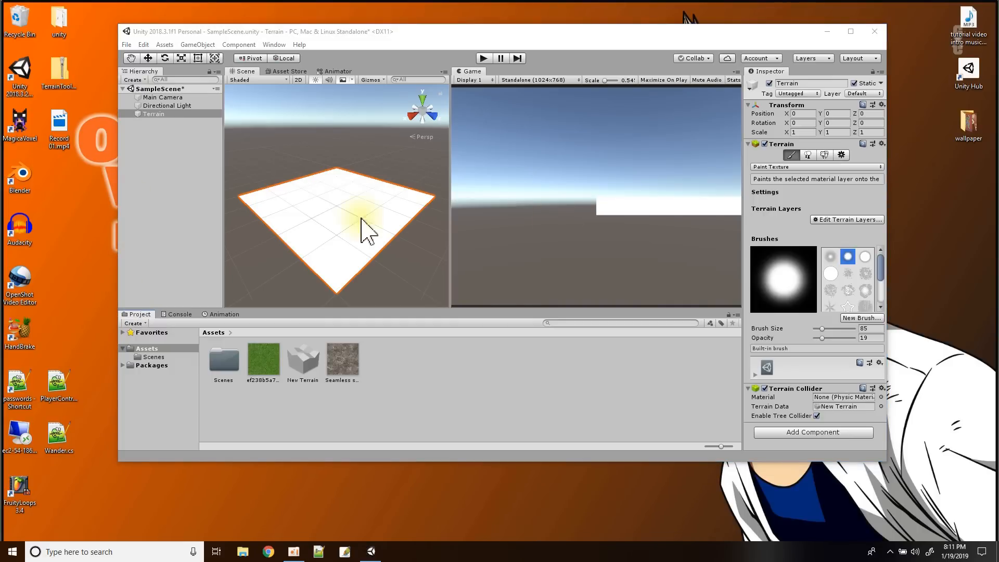
Select the Terrain object and choose Paint Texture as its terrain painting mode
{"action": "left_click", "coordinate": [164, 114]}
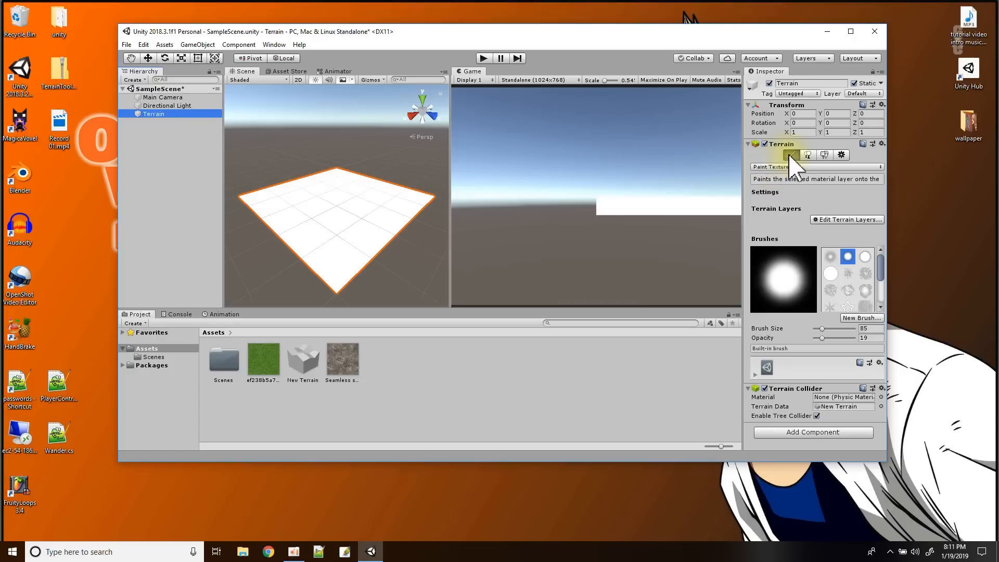
{"action": "left_click", "coordinate": [858, 167]}
{"action": "left_click", "coordinate": [808, 201]}
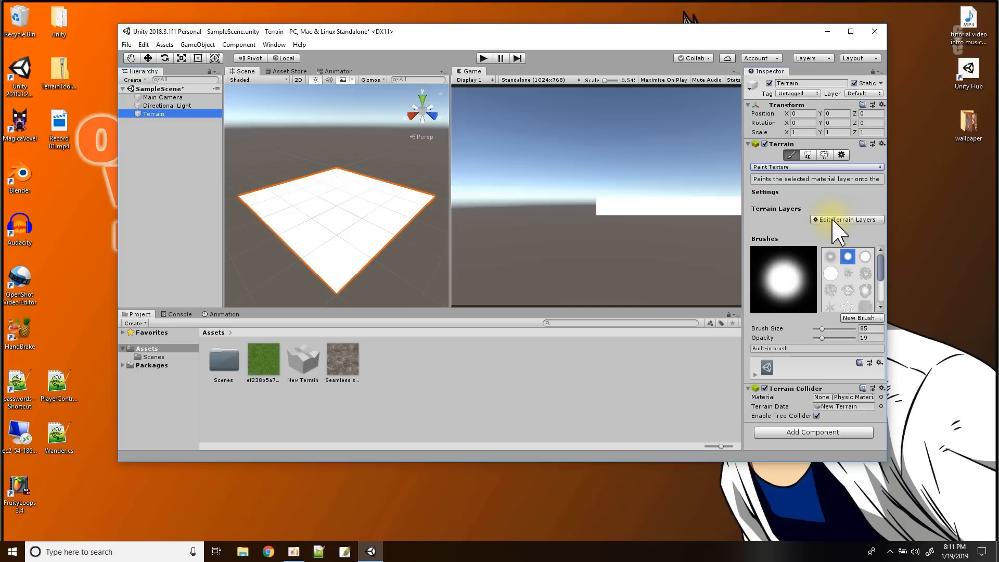
{"action": "left_click", "coordinate": [833, 220]}
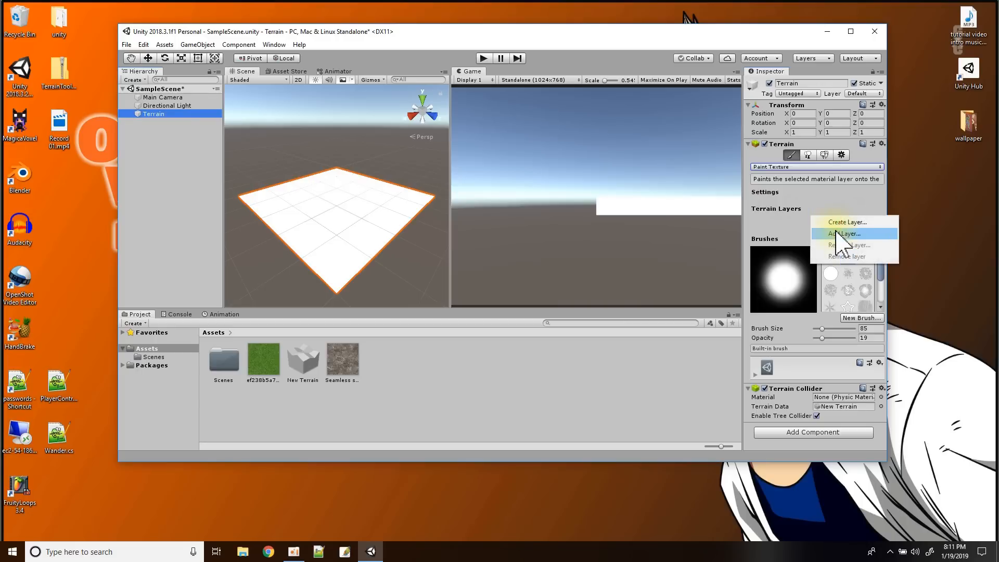
{"action": "left_click", "coordinate": [839, 235]}
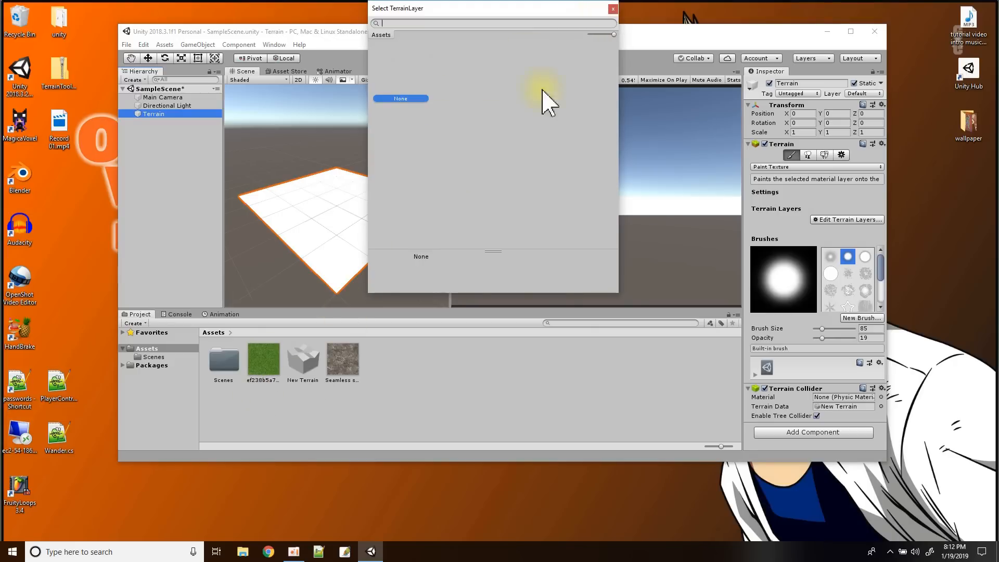
{"action": "left_click", "coordinate": [613, 10]}
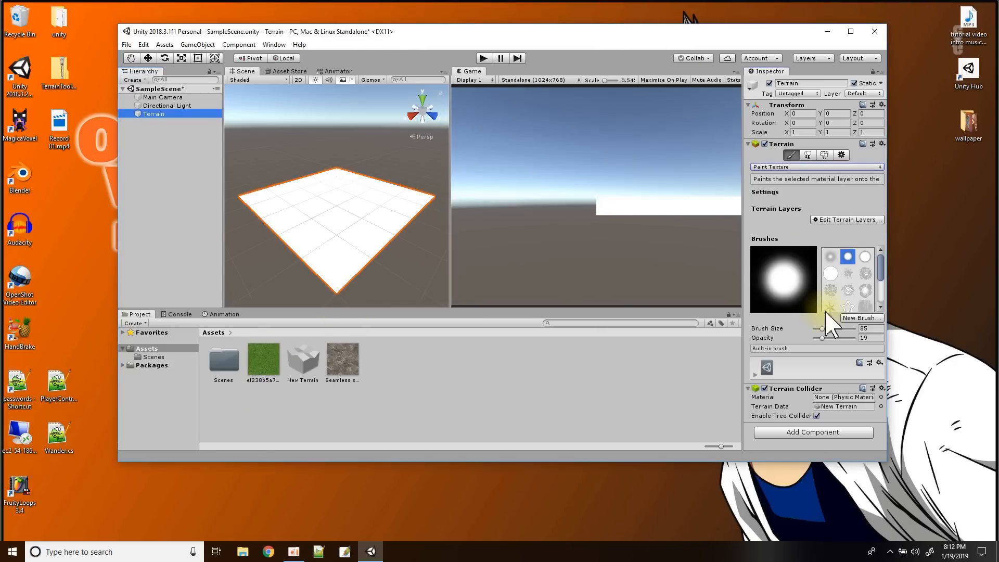
Create a terrain layer from the imported grass texture and examine the grass surface up close in the scene view
{"action": "left_click", "coordinate": [848, 221]}
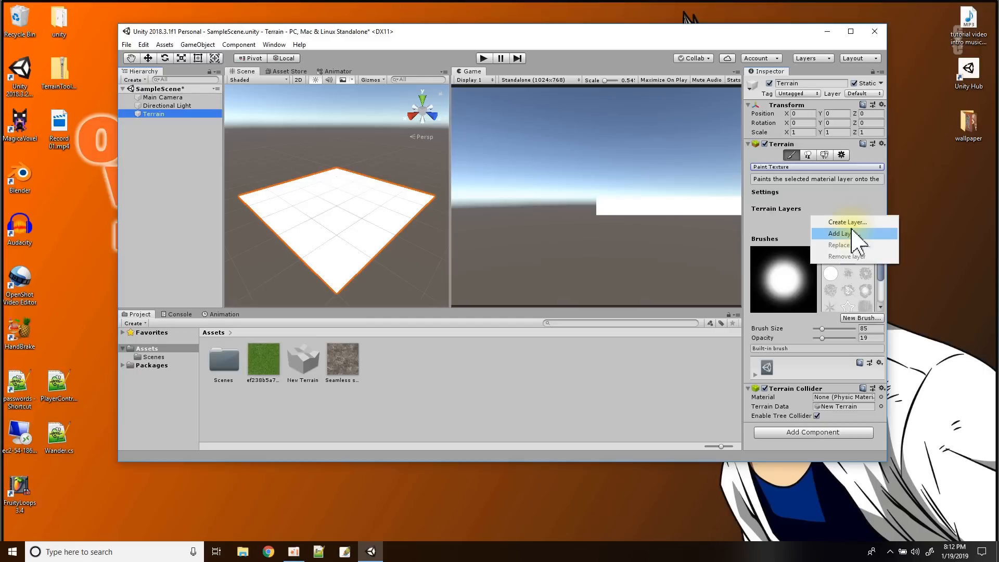
{"action": "left_click", "coordinate": [847, 222]}
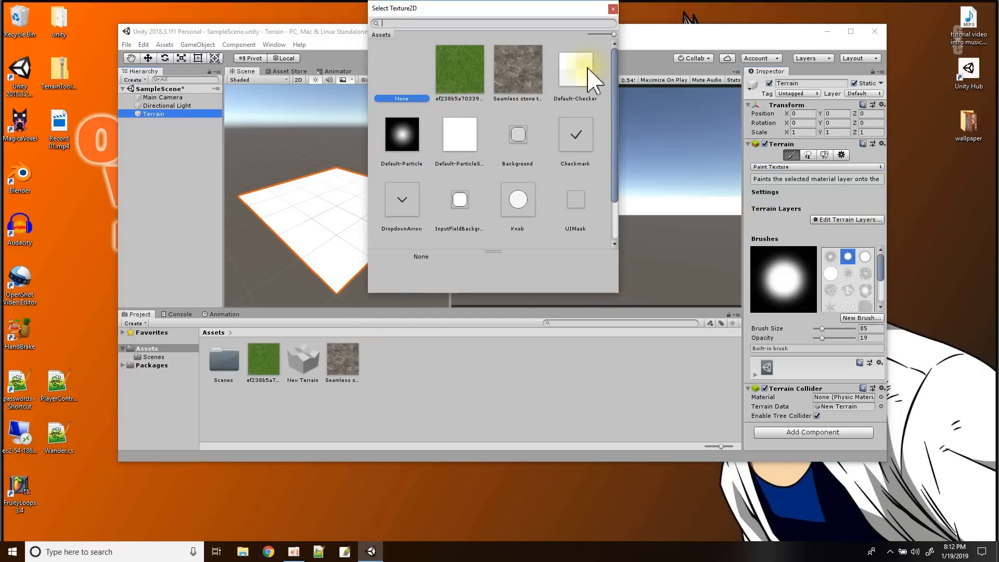
{"action": "left_click", "coordinate": [465, 84]}
{"action": "double_click", "coordinate": [462, 82]}
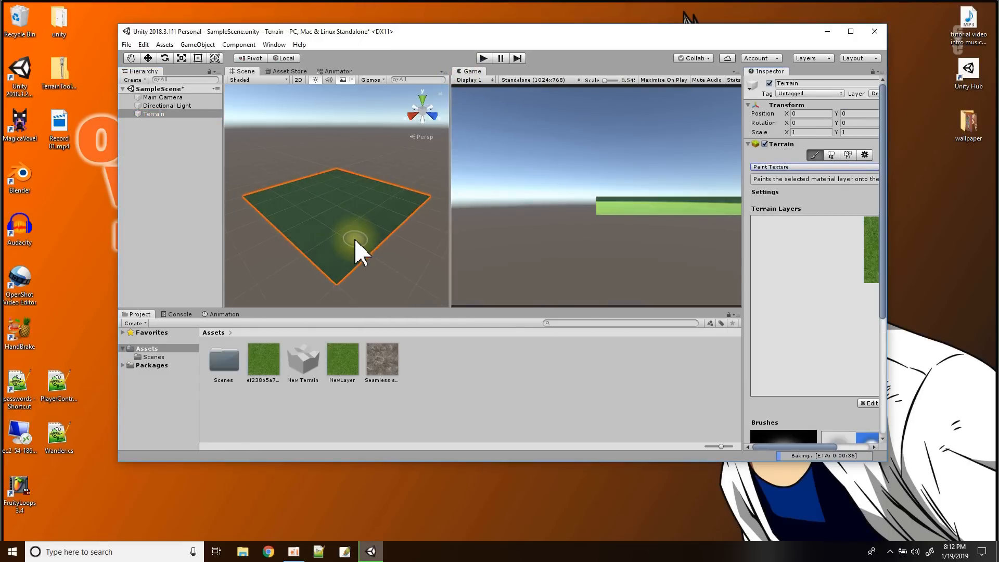
{"action": "scroll", "coordinate": [349, 249], "scroll_direction": "up", "scroll_amount": 3}
{"action": "scroll", "coordinate": [346, 252], "scroll_direction": "up", "scroll_amount": 5}
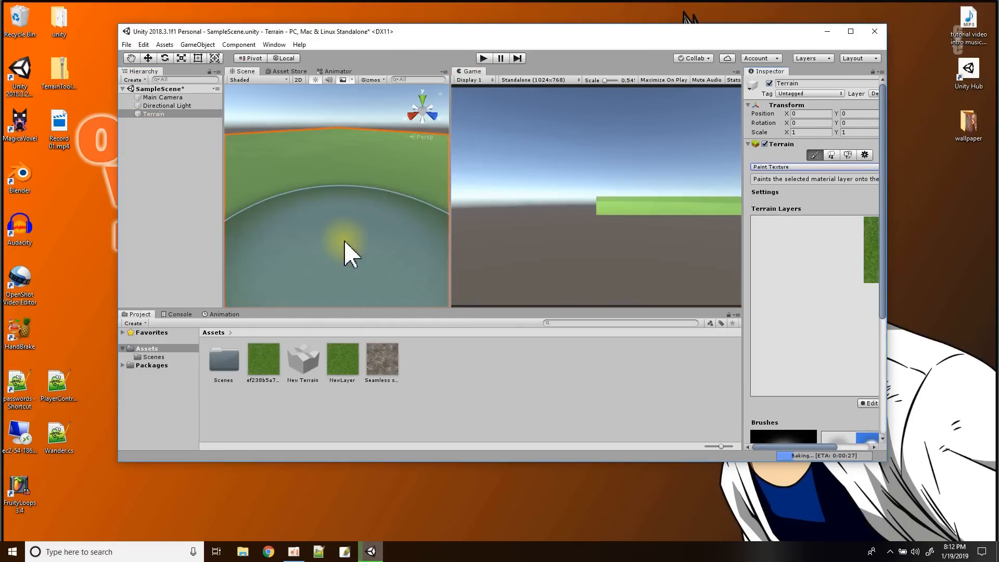
{"action": "scroll", "coordinate": [316, 225], "scroll_direction": "up", "scroll_amount": 5}
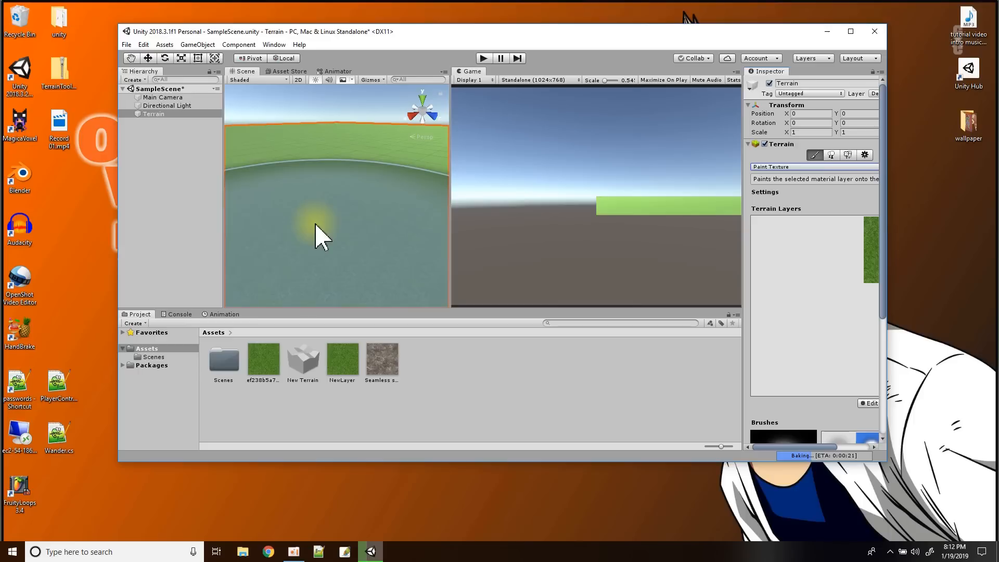
{"action": "scroll", "coordinate": [318, 232], "scroll_direction": "up", "scroll_amount": 2}
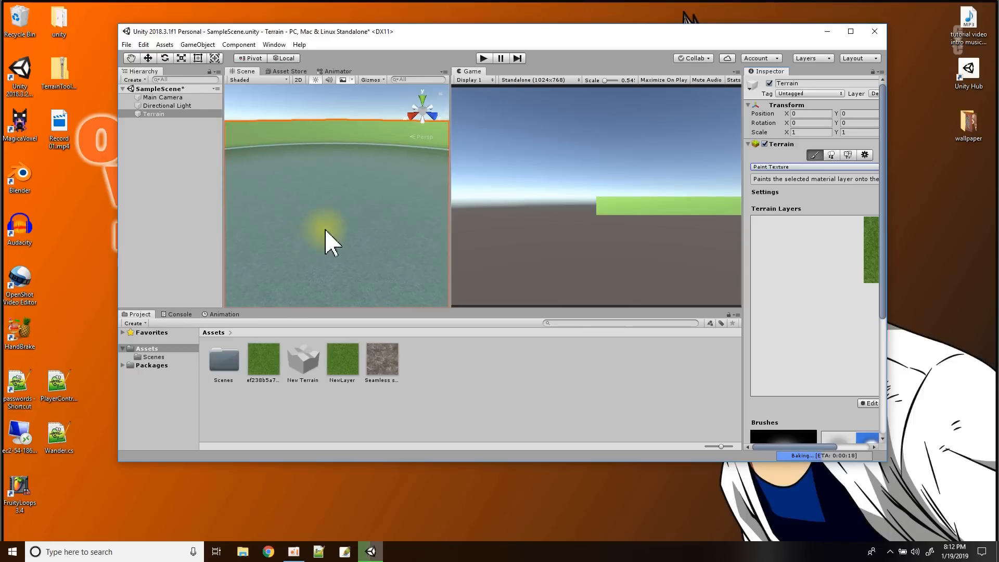
Widen the Inspector so that the terrain layer thumbnail, brush shapes and brush settings fit inside it
{"action": "scroll", "coordinate": [328, 232], "scroll_direction": "down", "scroll_amount": 10}
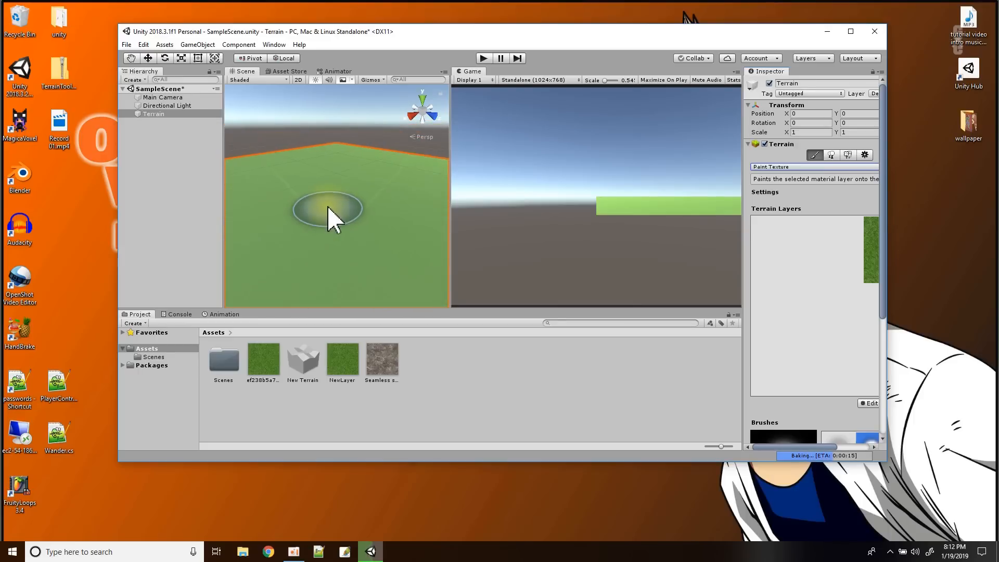
{"action": "scroll", "coordinate": [328, 208], "scroll_direction": "down", "scroll_amount": 6}
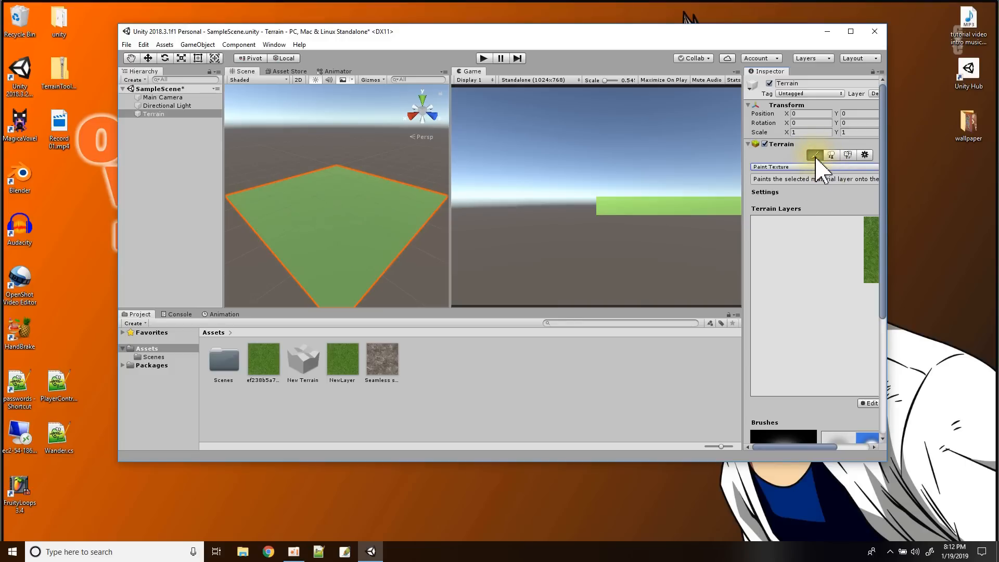
{"action": "scroll", "coordinate": [813, 386], "scroll_direction": "down", "scroll_amount": 4}
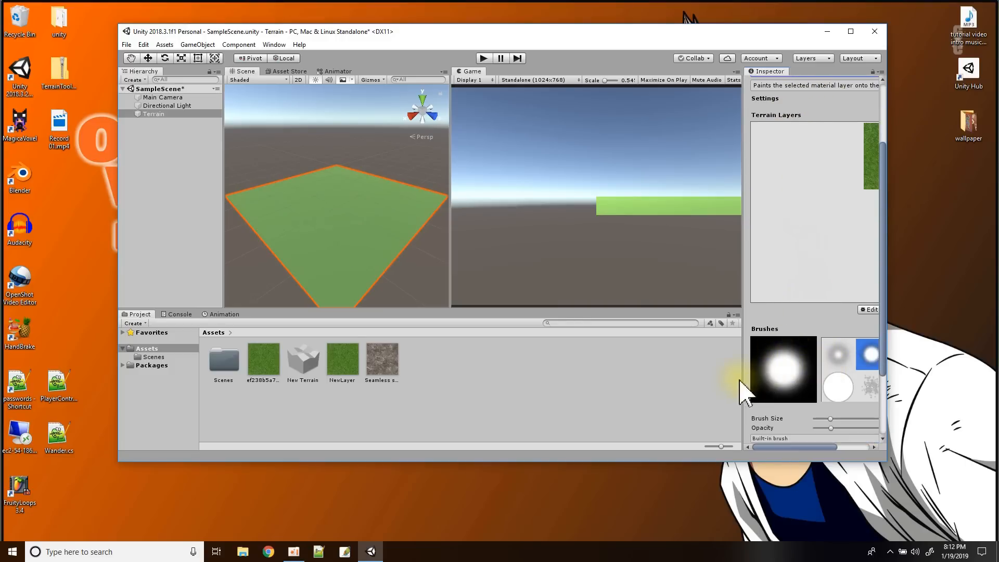
{"action": "left_click_drag", "start_coordinate": [739, 378], "coordinate": [702, 386]}
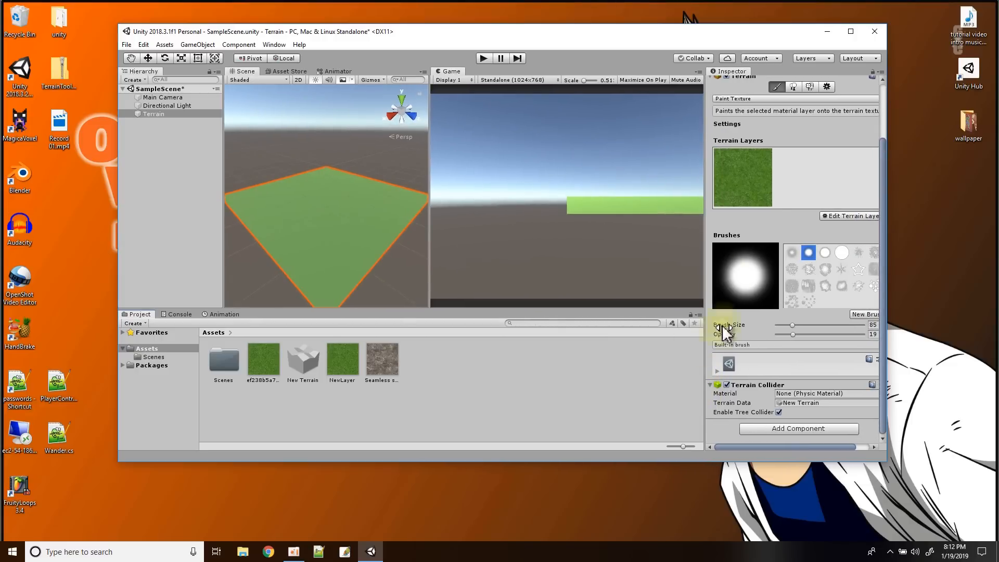
{"action": "scroll", "coordinate": [769, 178], "scroll_direction": "up", "scroll_amount": 3}
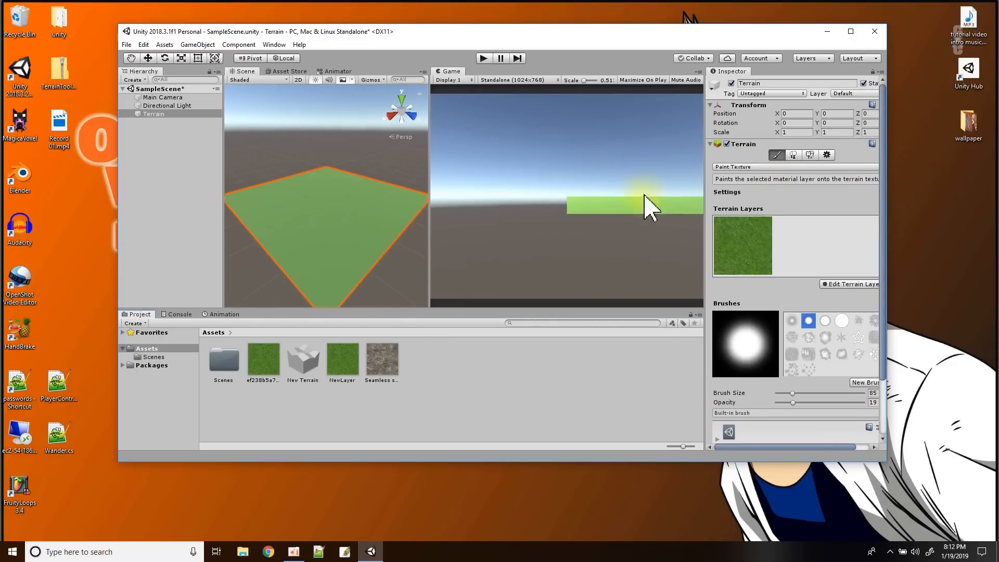
Raise smooth rolling hills across the terrain in Raise or Lower Terrain mode, using the softest round brush at size 199
{"action": "left_click", "coordinate": [733, 167]}
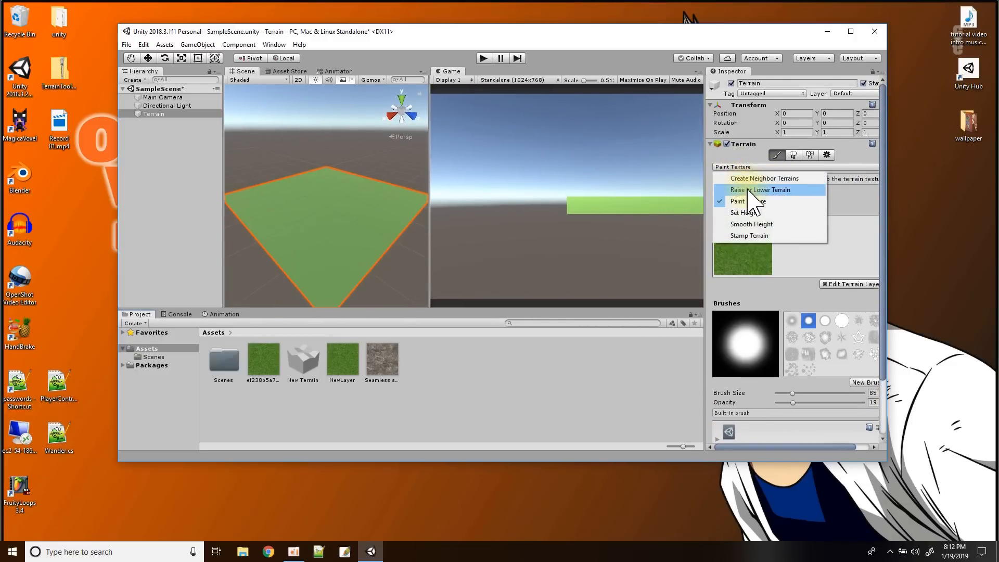
{"action": "left_click", "coordinate": [750, 190]}
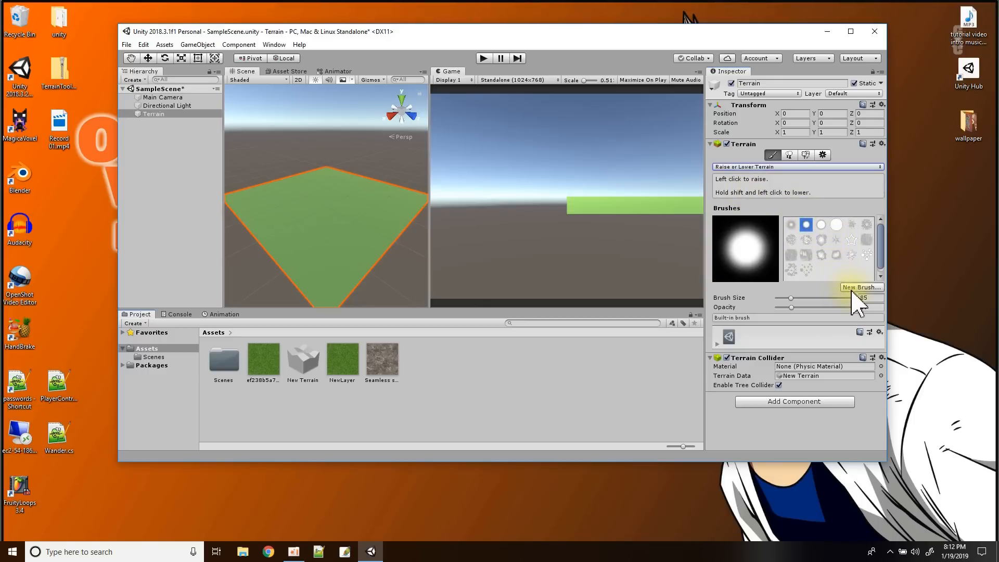
{"action": "left_click", "coordinate": [793, 226]}
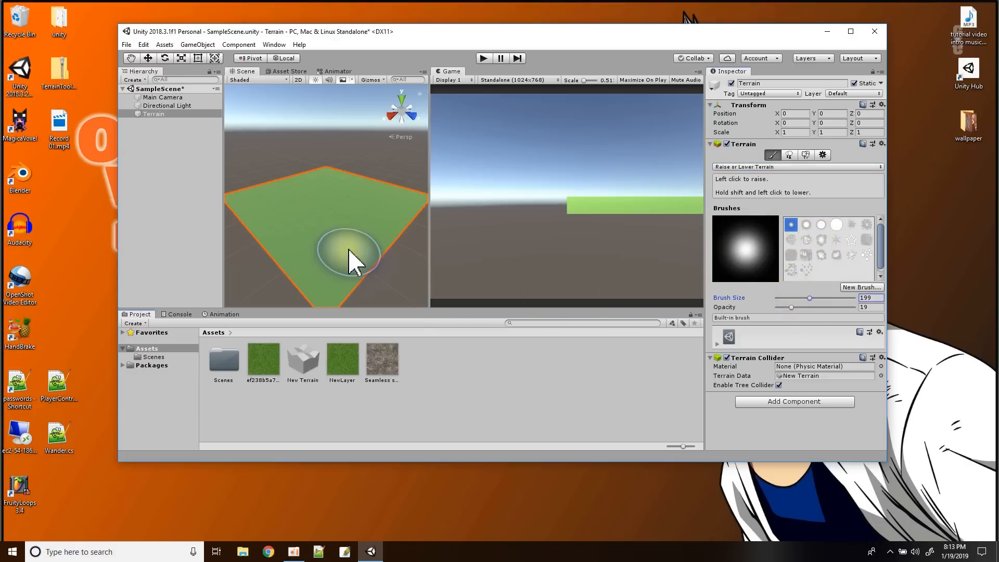
{"action": "mouse_move", "coordinate": [299, 239]}
{"action": "left_mouse_down"}
{"action": "mouse_move", "coordinate": [281, 211]}
{"action": "mouse_move", "coordinate": [296, 190]}
{"action": "mouse_move", "coordinate": [341, 186]}
{"action": "mouse_move", "coordinate": [371, 206]}
{"action": "mouse_move", "coordinate": [357, 274]}
{"action": "mouse_move", "coordinate": [292, 237]}
{"action": "left_mouse_up"}
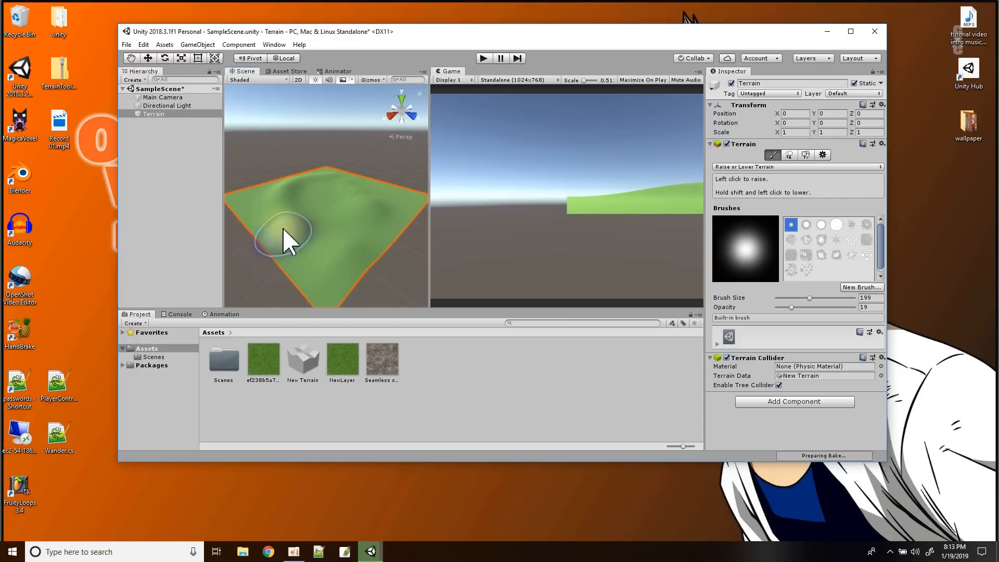
Set the brush size to 101 and raise rugged hills around the terrain with the rough cloud brush and the overlapping-rings brush
{"action": "left_click", "coordinate": [837, 255]}
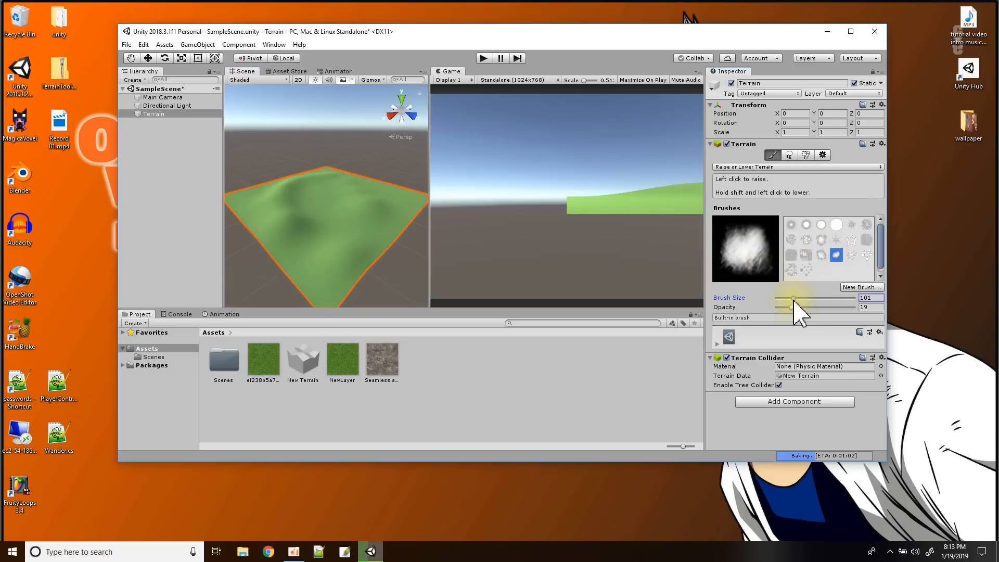
{"action": "mouse_move", "coordinate": [348, 232]}
{"action": "left_mouse_down"}
{"action": "mouse_move", "coordinate": [384, 224]}
{"action": "mouse_move", "coordinate": [391, 211]}
{"action": "mouse_move", "coordinate": [367, 212]}
{"action": "mouse_move", "coordinate": [360, 229]}
{"action": "mouse_move", "coordinate": [368, 204]}
{"action": "mouse_move", "coordinate": [361, 232]}
{"action": "mouse_move", "coordinate": [459, 237]}
{"action": "left_mouse_up"}
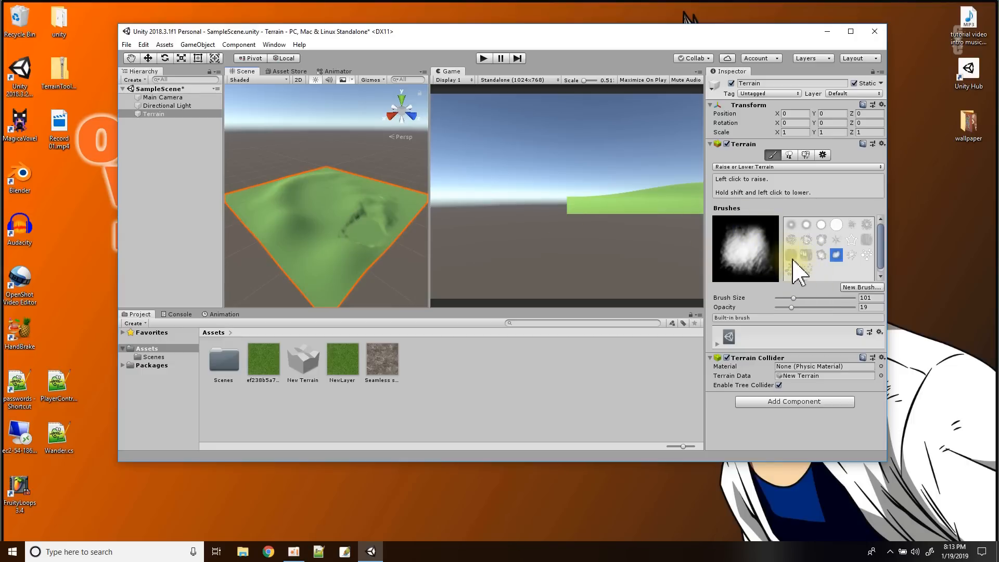
{"action": "left_click", "coordinate": [821, 238]}
{"action": "mouse_move", "coordinate": [377, 237]}
{"action": "left_mouse_down"}
{"action": "mouse_move", "coordinate": [359, 255]}
{"action": "mouse_move", "coordinate": [357, 244]}
{"action": "left_mouse_up"}
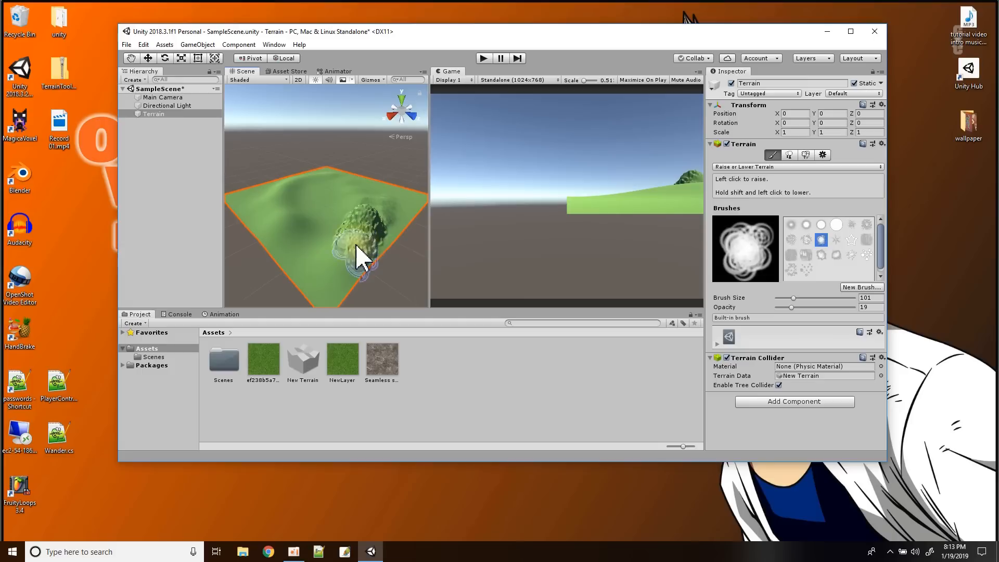
{"action": "left_click_drag", "start_coordinate": [258, 210], "coordinate": [292, 224]}
{"action": "mouse_move", "coordinate": [365, 268]}
{"action": "left_mouse_down"}
{"action": "mouse_move", "coordinate": [328, 279]}
{"action": "mouse_move", "coordinate": [319, 263]}
{"action": "mouse_move", "coordinate": [368, 229]}
{"action": "left_mouse_up"}
{"action": "left_click_drag", "start_coordinate": [359, 185], "coordinate": [350, 201]}
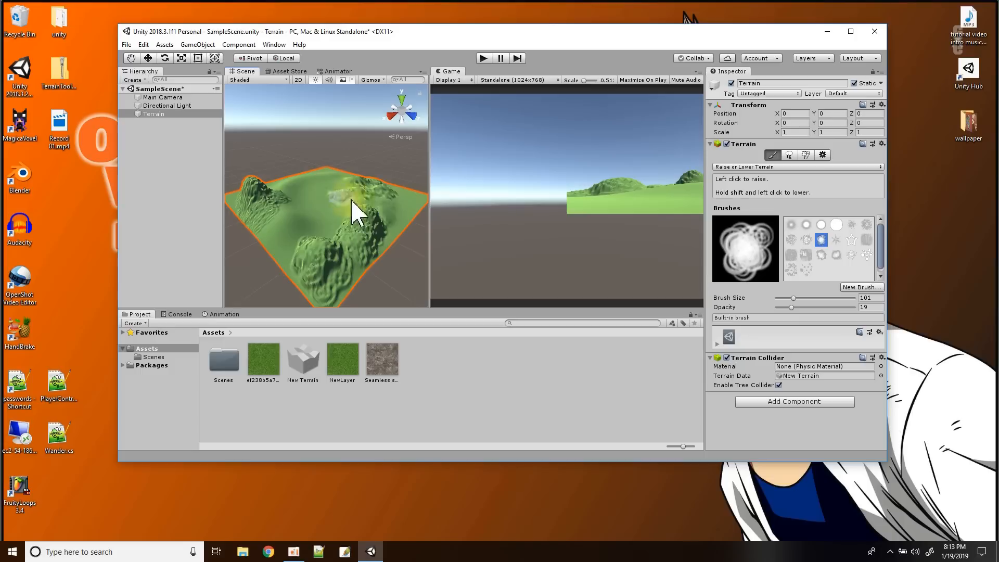
Stamp star-shaped walls near the terrain's right and far corners in Stamp Terrain mode, using the star brush and a stamp height of 25
{"action": "left_click", "coordinate": [778, 167]}
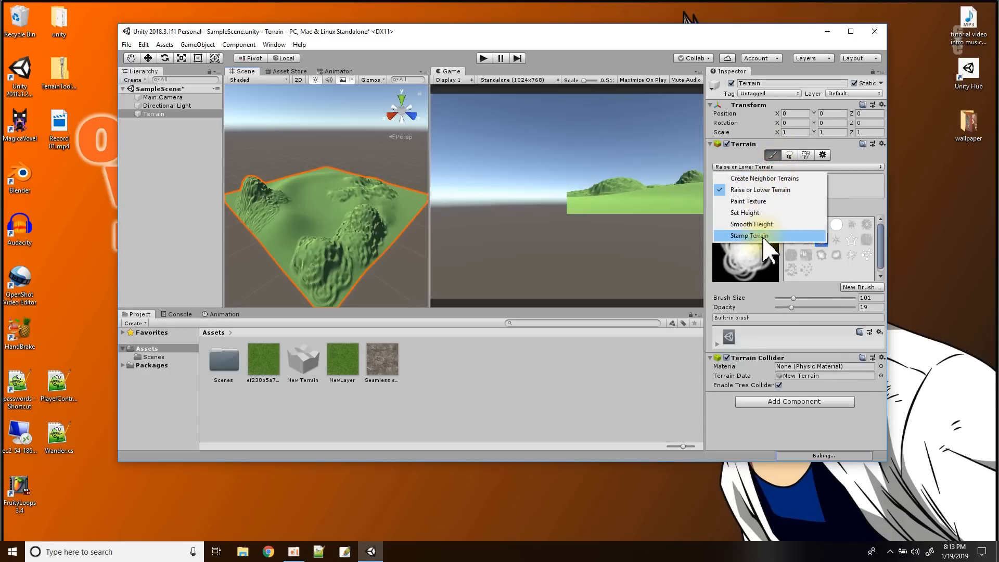
{"action": "left_click", "coordinate": [763, 237]}
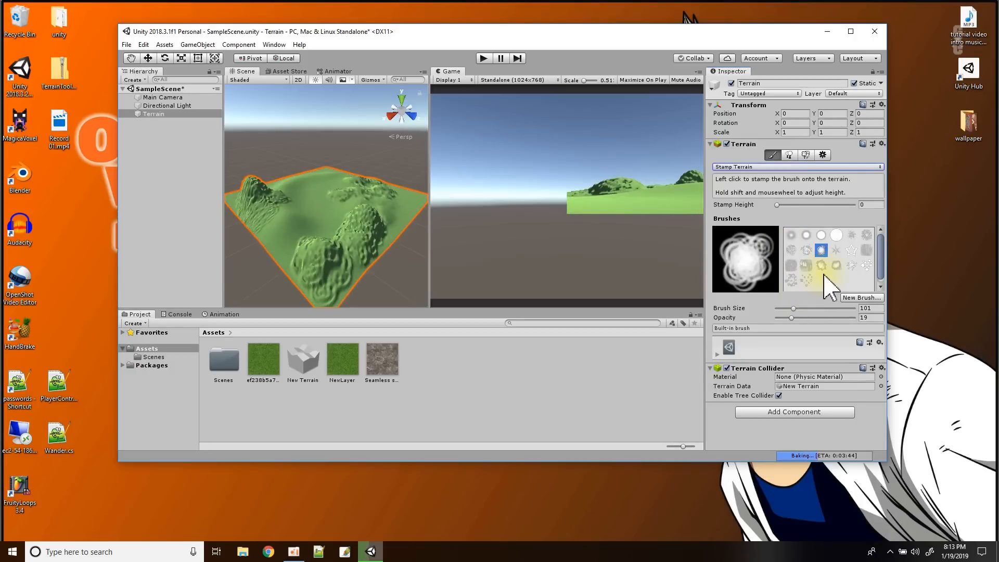
{"action": "left_click", "coordinate": [852, 251]}
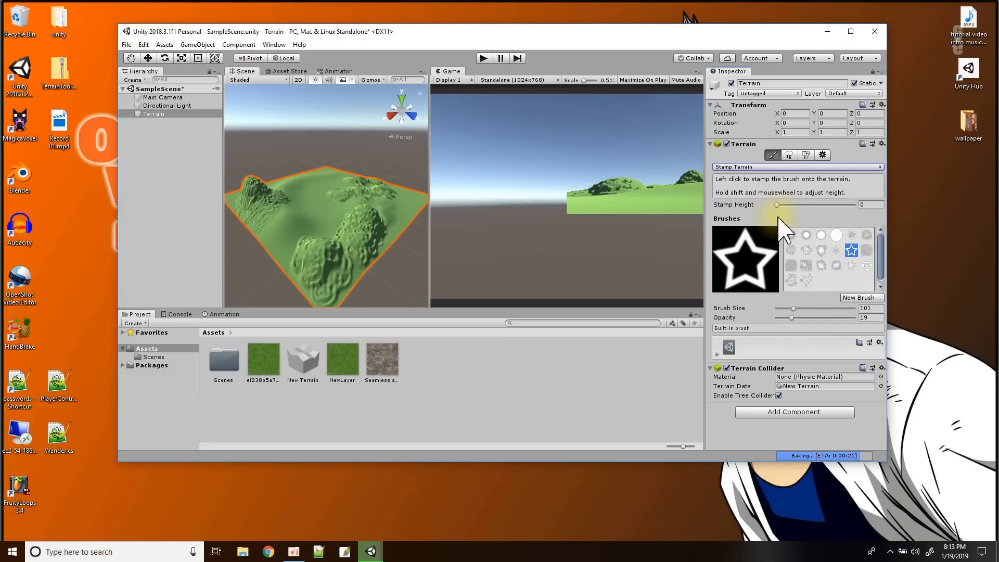
{"action": "mouse_move", "coordinate": [779, 206]}
{"action": "left_mouse_down"}
{"action": "mouse_move", "coordinate": [792, 214]}
{"action": "mouse_move", "coordinate": [785, 206]}
{"action": "left_mouse_up"}
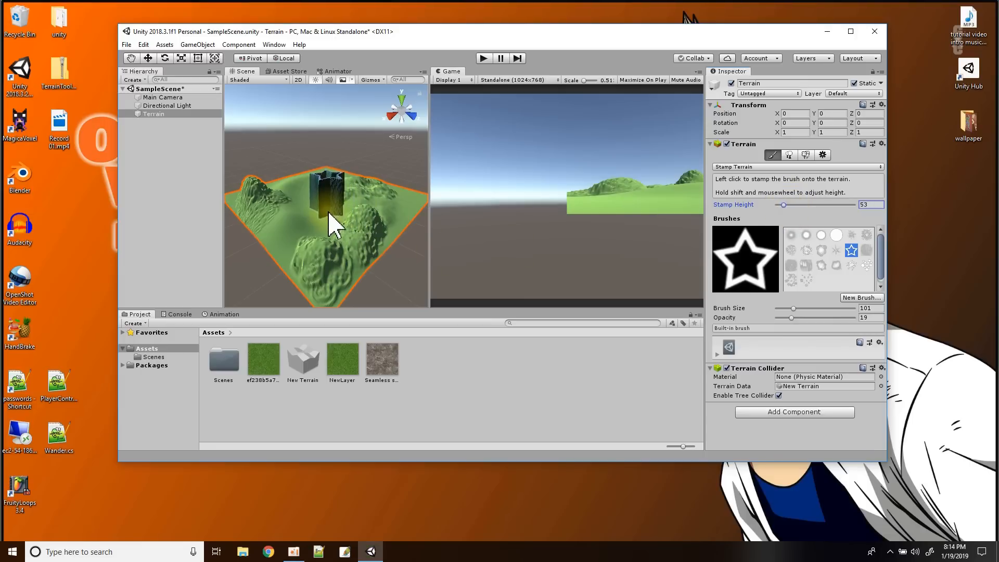
{"action": "left_click_drag", "start_coordinate": [784, 205], "coordinate": [781, 205]}
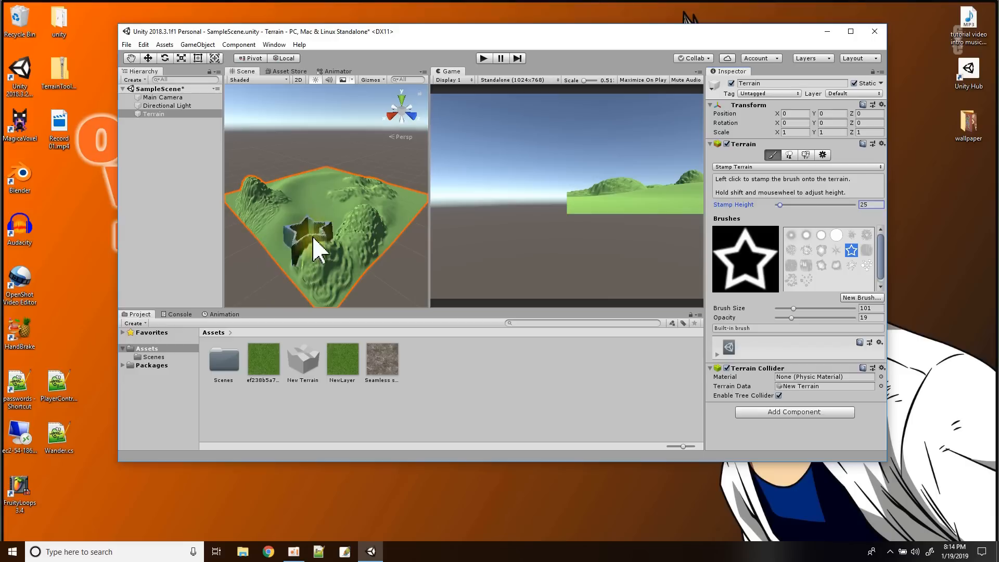
{"action": "left_click", "coordinate": [392, 211]}
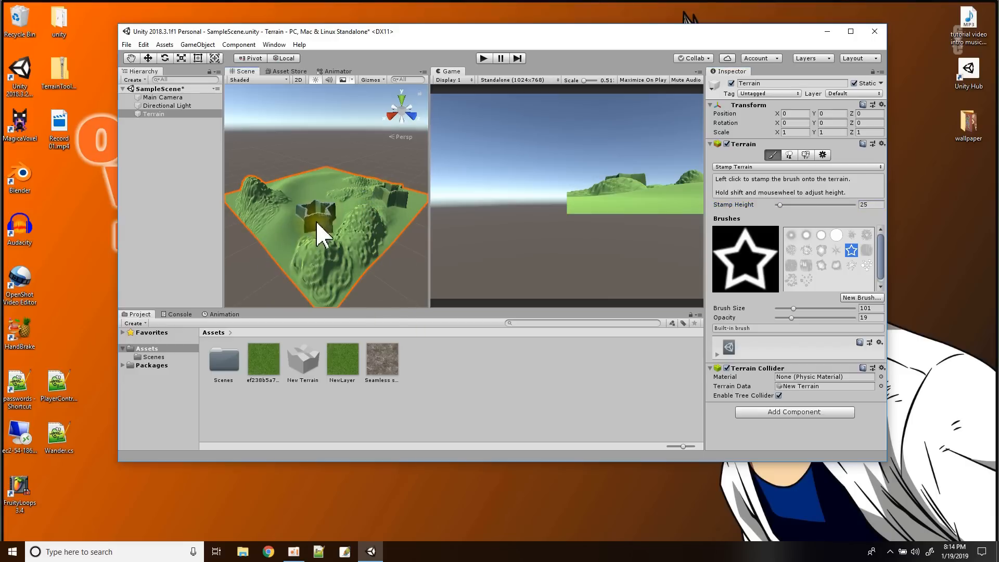
{"action": "left_click", "coordinate": [323, 189]}
{"action": "left_click", "coordinate": [333, 271]}
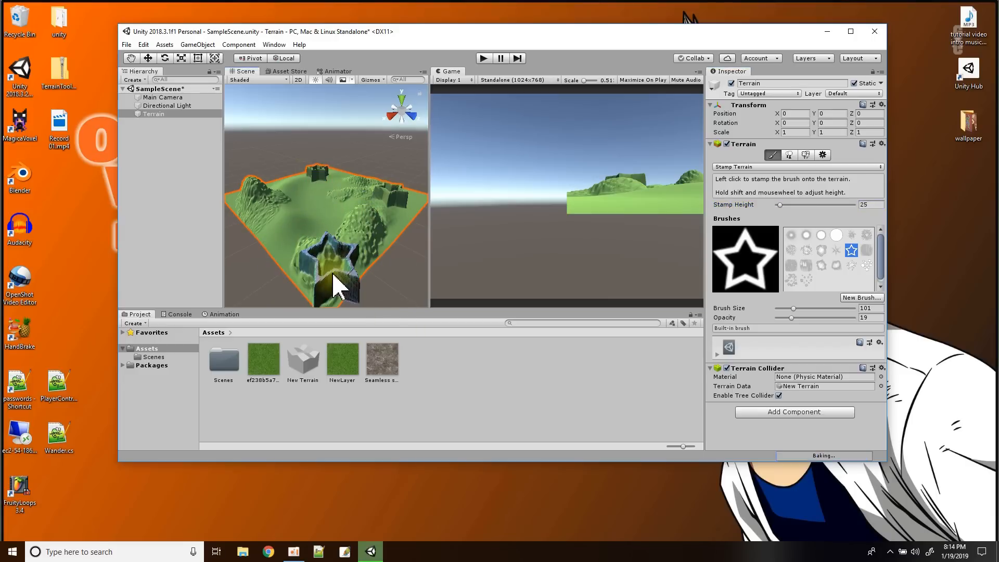
Stamp a cluster of rocky columns near the terrain's front-left edge with the scattered-dots brush at stamp height 25
{"action": "left_click", "coordinate": [852, 266]}
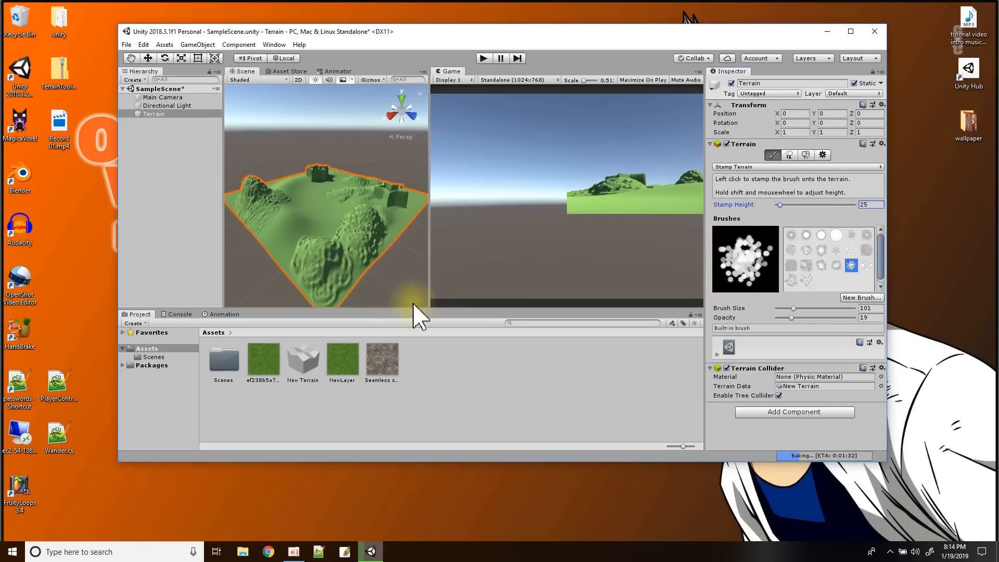
{"action": "left_click", "coordinate": [314, 272]}
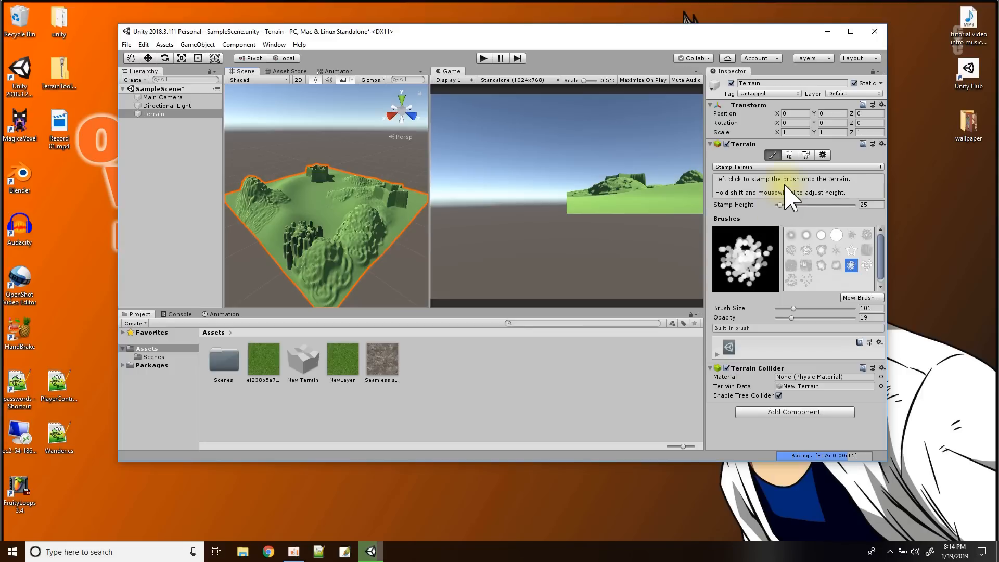
{"action": "left_click", "coordinate": [769, 167]}
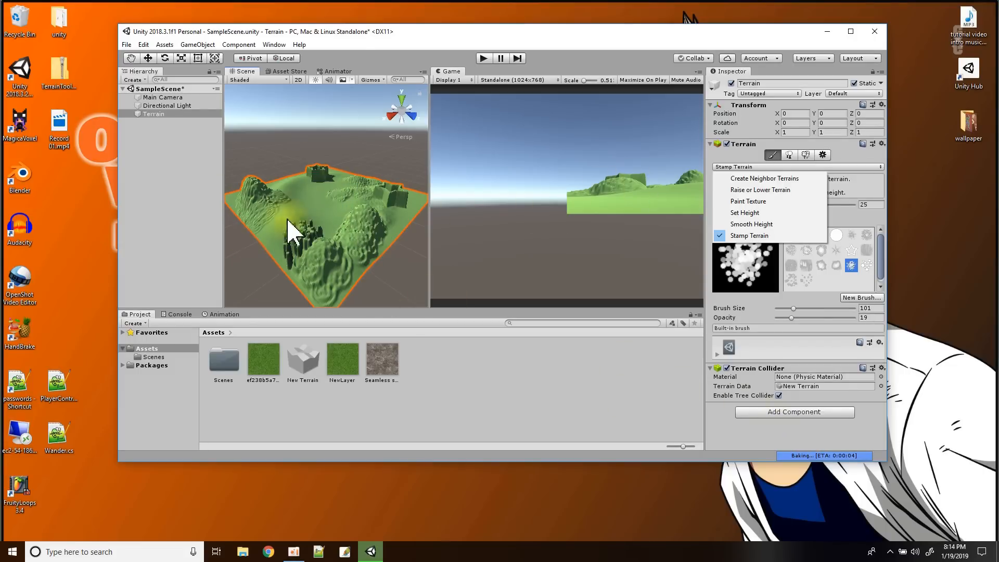
{"action": "left_click", "coordinate": [305, 219]}
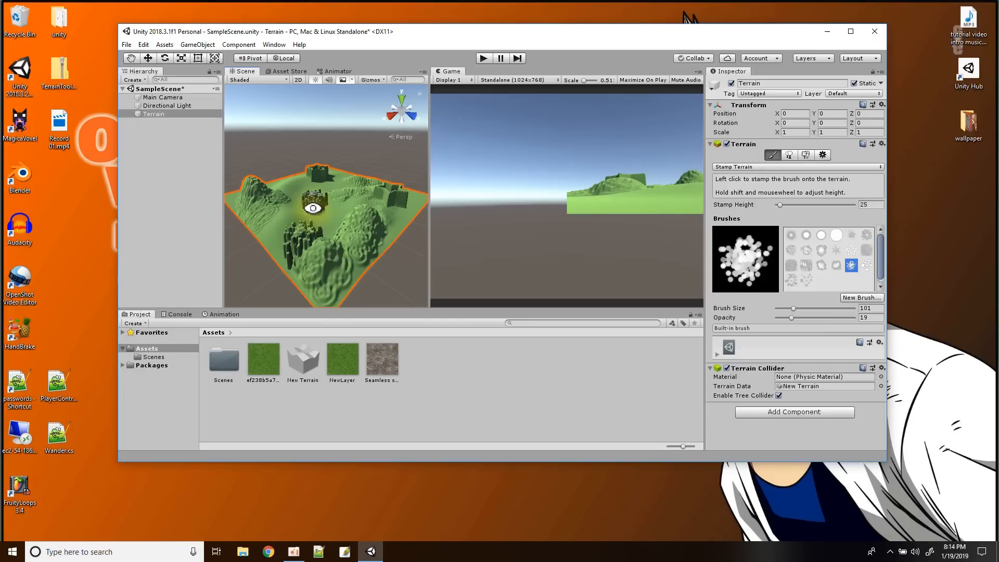
Create a neighbor terrain along the back-left edge of the existing terrain in Create Neighbor Terrains mode
{"action": "left_click_drag", "start_coordinate": [315, 207], "coordinate": [338, 245], "text": "alt"}
{"action": "left_click", "coordinate": [771, 155]}
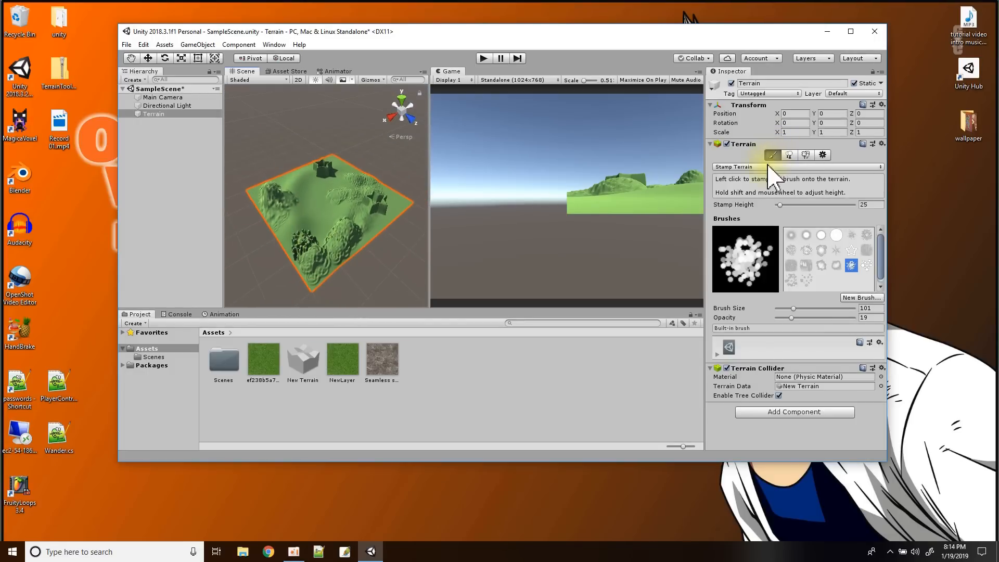
{"action": "left_click", "coordinate": [770, 166]}
{"action": "left_click", "coordinate": [776, 177]}
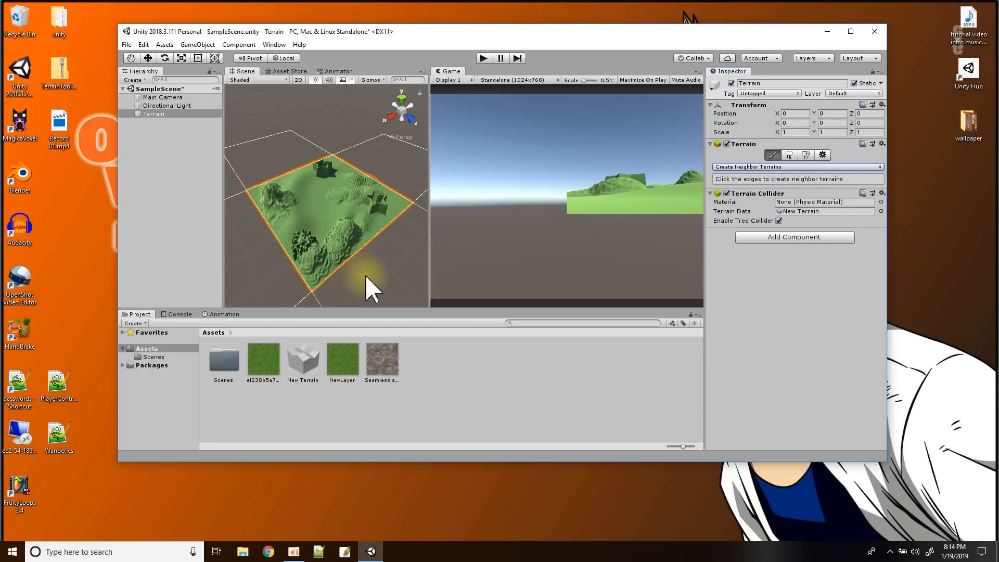
{"action": "left_click", "coordinate": [278, 162]}
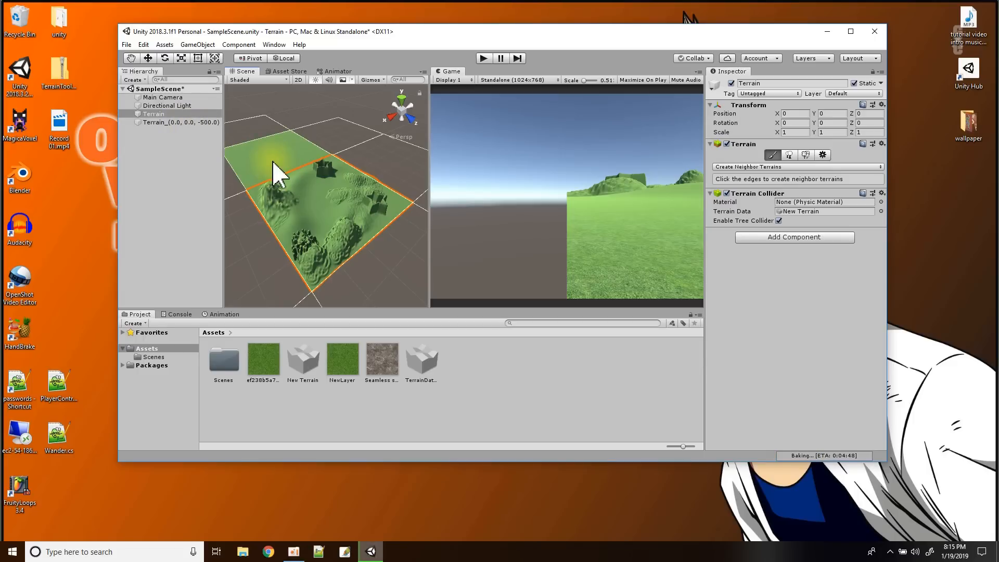
Raise bumpy hills across the border between the two terrains in Raise or Lower Terrain mode with the grainy brush at size 101
{"action": "middle_click_drag", "start_coordinate": [279, 152], "coordinate": [323, 234]}
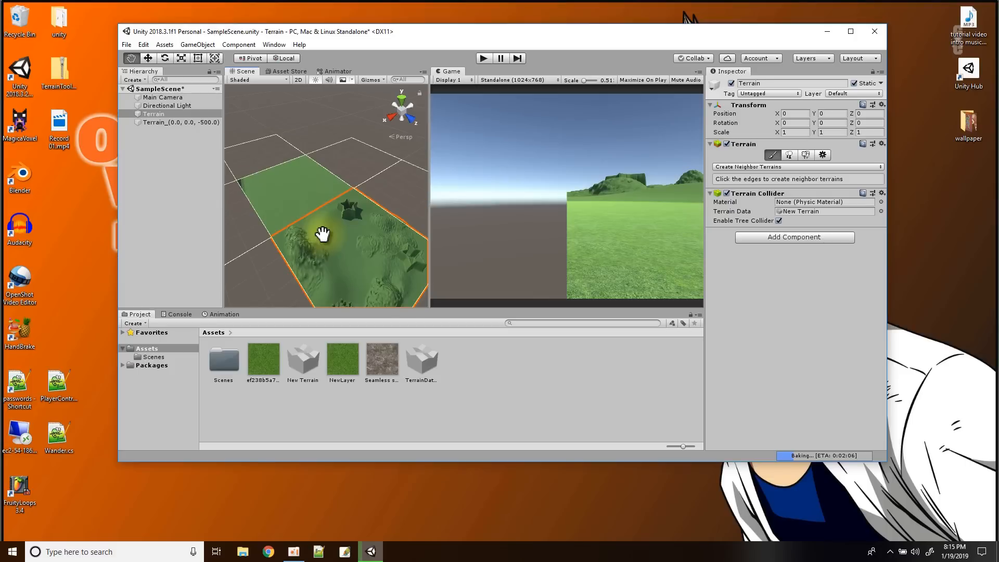
{"action": "scroll", "coordinate": [328, 241], "scroll_direction": "up", "scroll_amount": 3}
{"action": "left_click", "coordinate": [760, 166]}
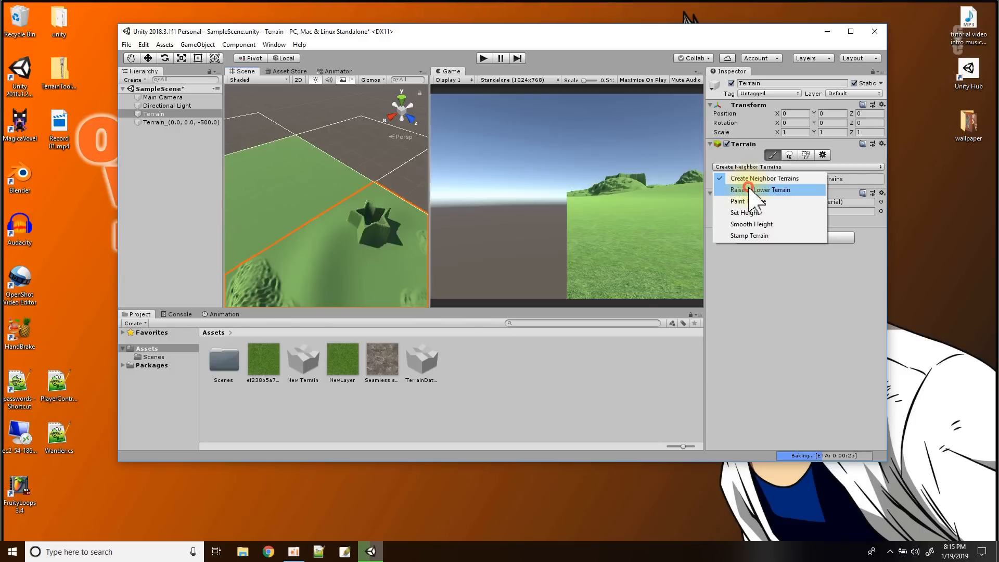
{"action": "left_click", "coordinate": [750, 189]}
{"action": "mouse_move", "coordinate": [312, 255]}
{"action": "left_mouse_down"}
{"action": "mouse_move", "coordinate": [290, 223]}
{"action": "mouse_move", "coordinate": [323, 259]}
{"action": "mouse_move", "coordinate": [312, 263]}
{"action": "left_mouse_up"}
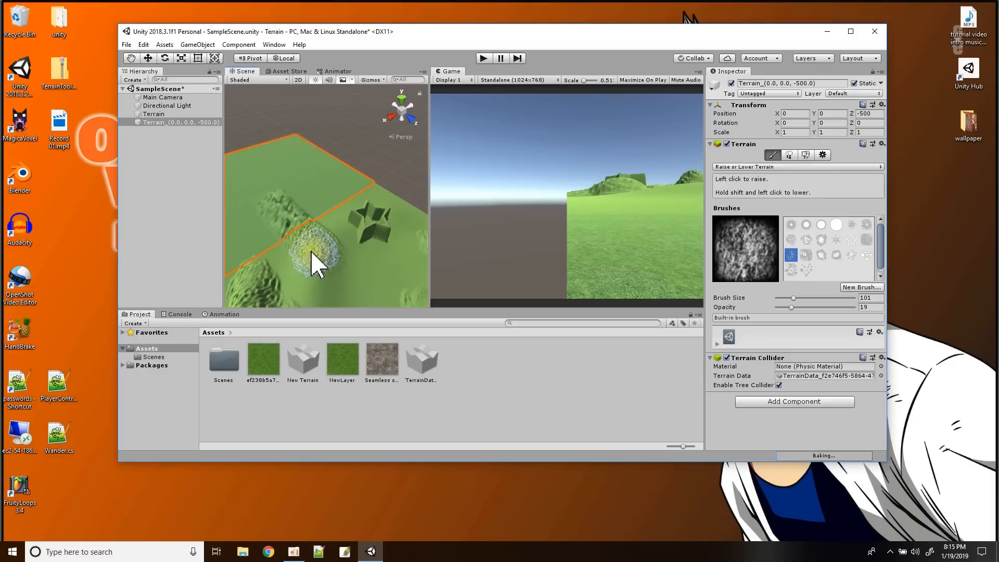
{"action": "mouse_move", "coordinate": [311, 252]}
{"action": "left_mouse_down"}
{"action": "mouse_move", "coordinate": [286, 228]}
{"action": "mouse_move", "coordinate": [313, 240]}
{"action": "left_mouse_up"}
{"action": "scroll", "coordinate": [322, 184], "scroll_direction": "down", "scroll_amount": 8}
{"action": "scroll", "coordinate": [322, 195], "scroll_direction": "down", "scroll_amount": 2}
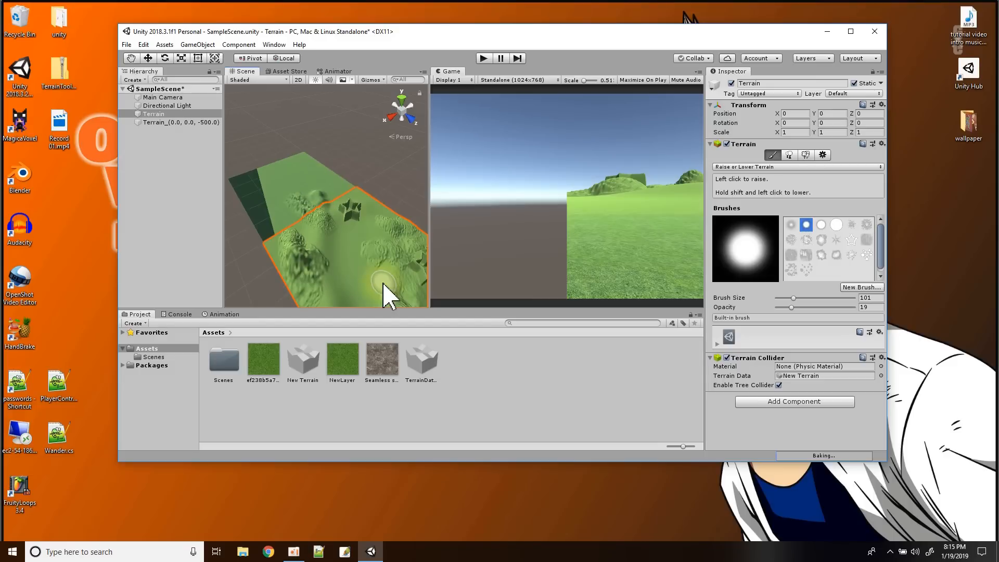
{"action": "scroll", "coordinate": [355, 238], "scroll_direction": "up", "scroll_amount": 5}
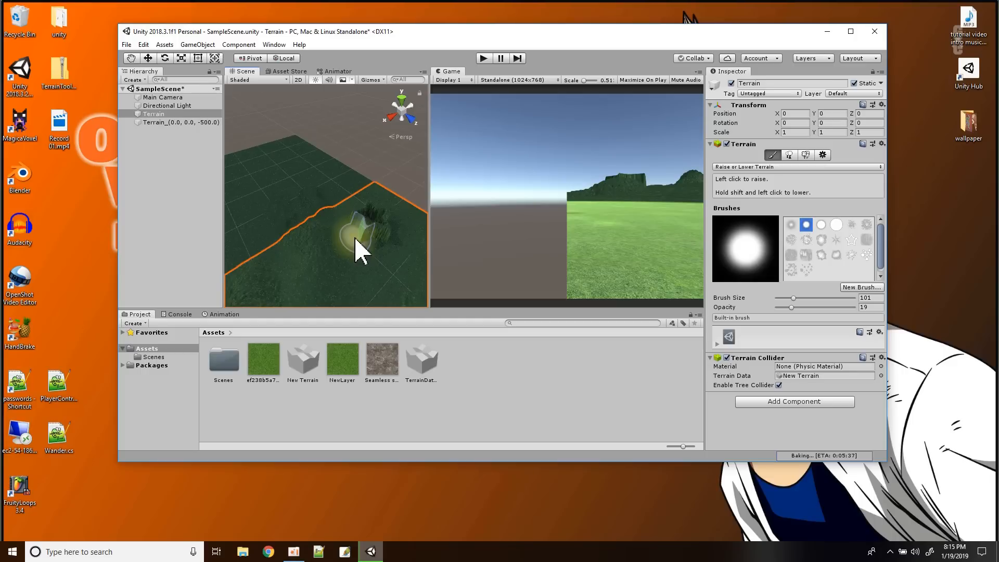
{"action": "scroll", "coordinate": [344, 247], "scroll_direction": "down", "scroll_amount": 3}
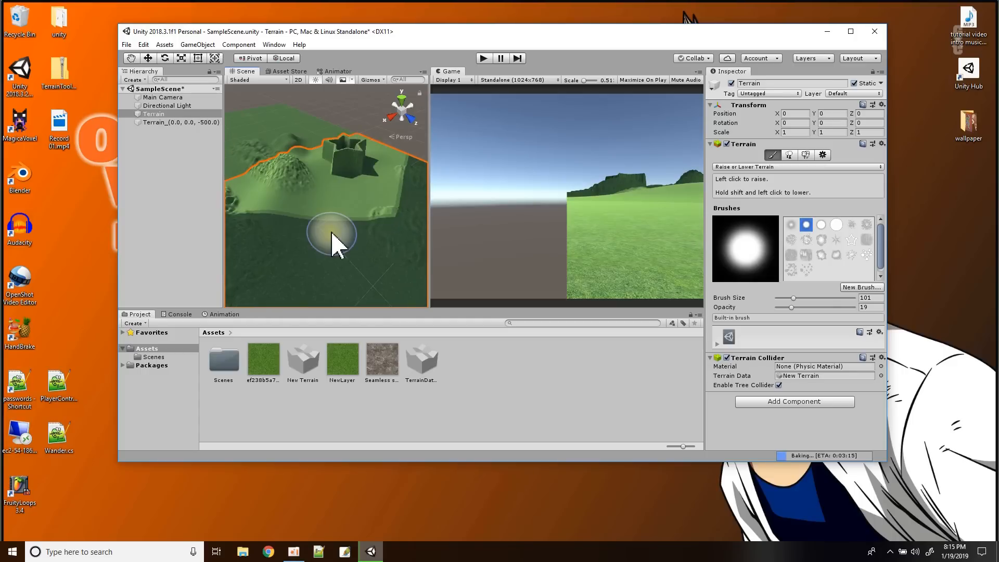
Create a new stone terrain layer from the seamless stone texture in Paint Texture mode
{"action": "left_click", "coordinate": [775, 167]}
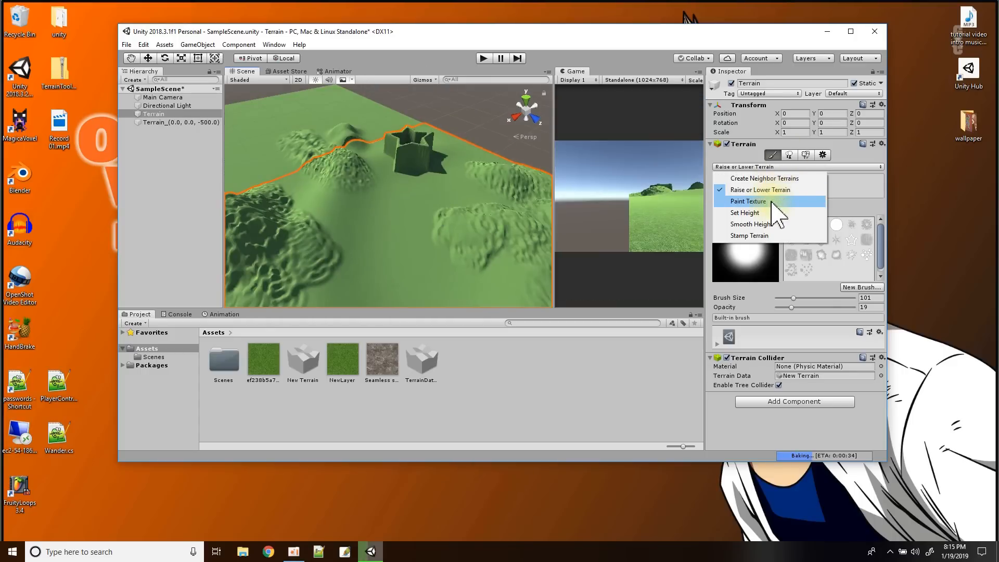
{"action": "left_click", "coordinate": [773, 202]}
{"action": "left_click", "coordinate": [844, 284]}
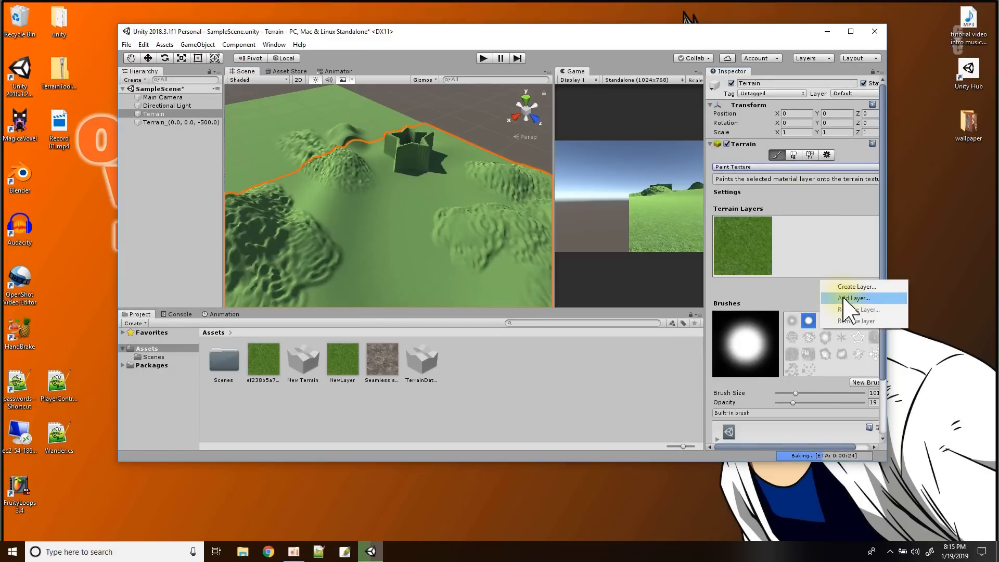
{"action": "left_click", "coordinate": [854, 298]}
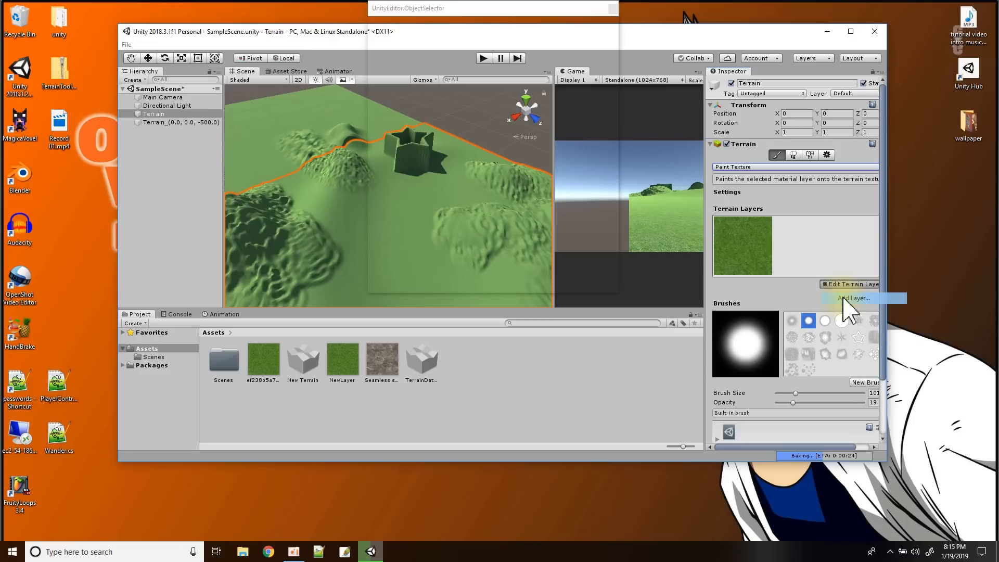
{"action": "left_click", "coordinate": [850, 285]}
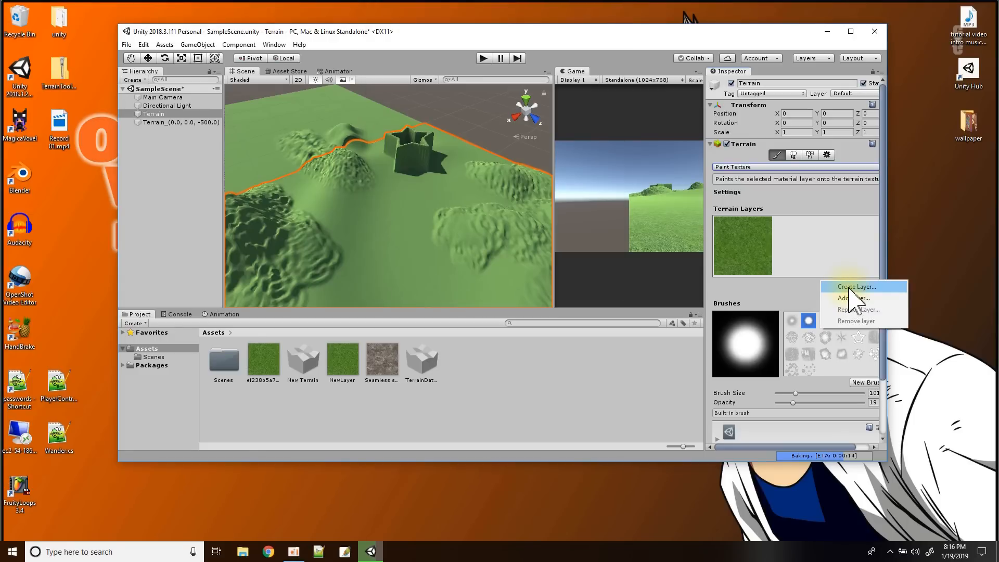
{"action": "left_click", "coordinate": [850, 287]}
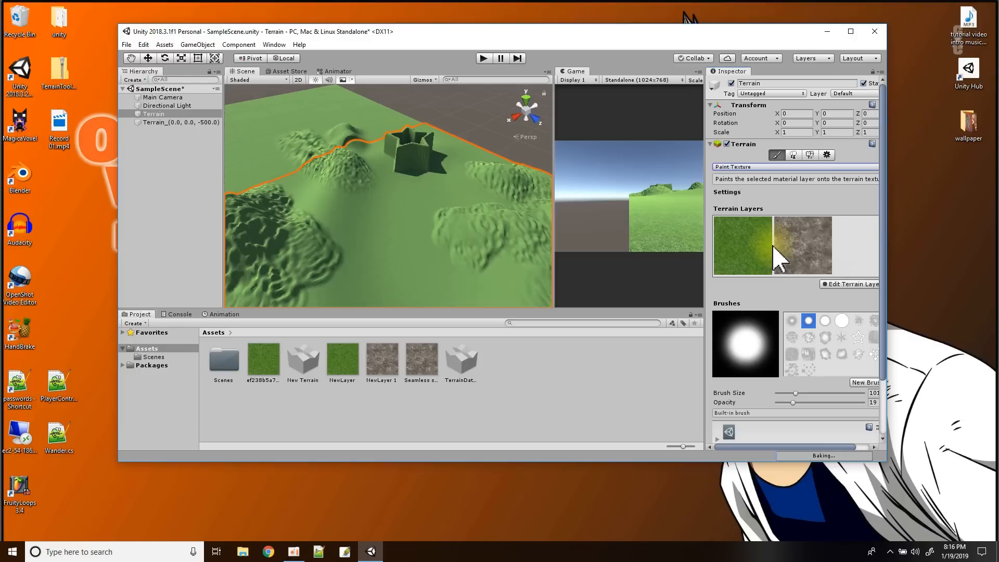
Paint the stone layer over the bumpy hills on both terrains with the soft round brush at size 78 and opacity 82
{"action": "left_click", "coordinate": [775, 255]}
{"action": "left_click_drag", "start_coordinate": [364, 186], "coordinate": [305, 156]}
{"action": "mouse_move", "coordinate": [479, 196]}
{"action": "left_mouse_down"}
{"action": "mouse_move", "coordinate": [529, 212]}
{"action": "mouse_move", "coordinate": [541, 241]}
{"action": "left_mouse_up"}
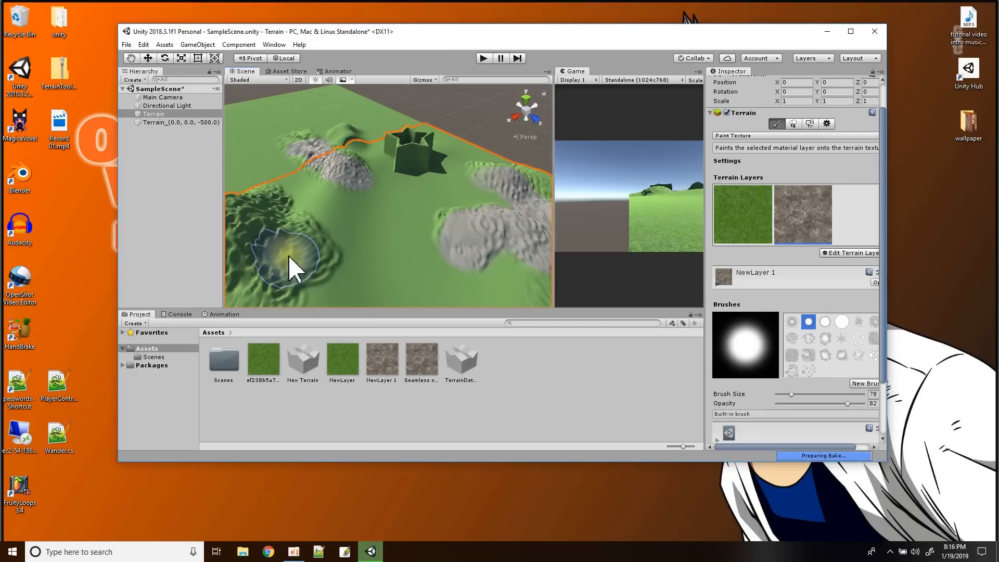
{"action": "left_click_drag", "start_coordinate": [290, 256], "coordinate": [317, 238]}
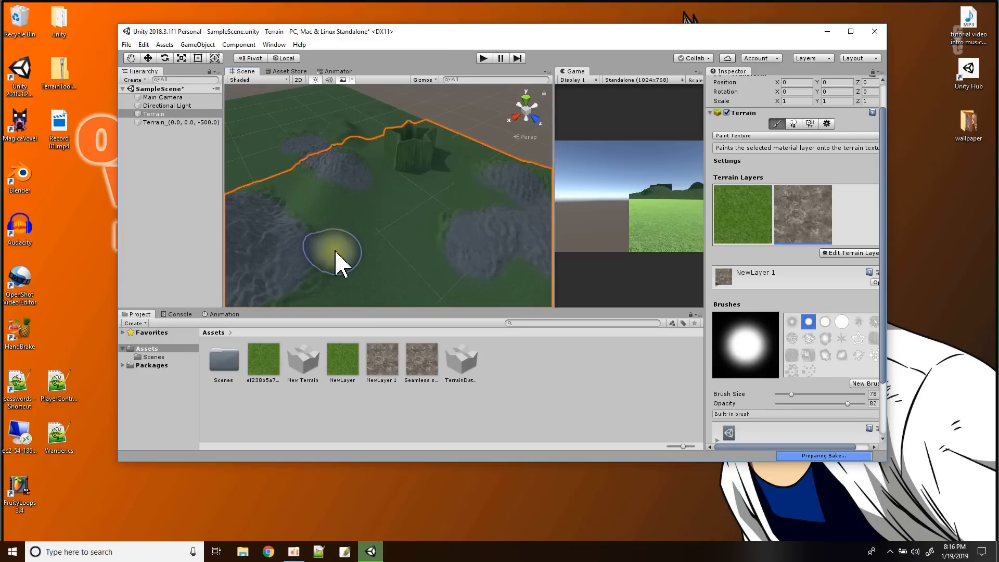
{"action": "scroll", "coordinate": [335, 252], "scroll_direction": "up", "scroll_amount": 3}
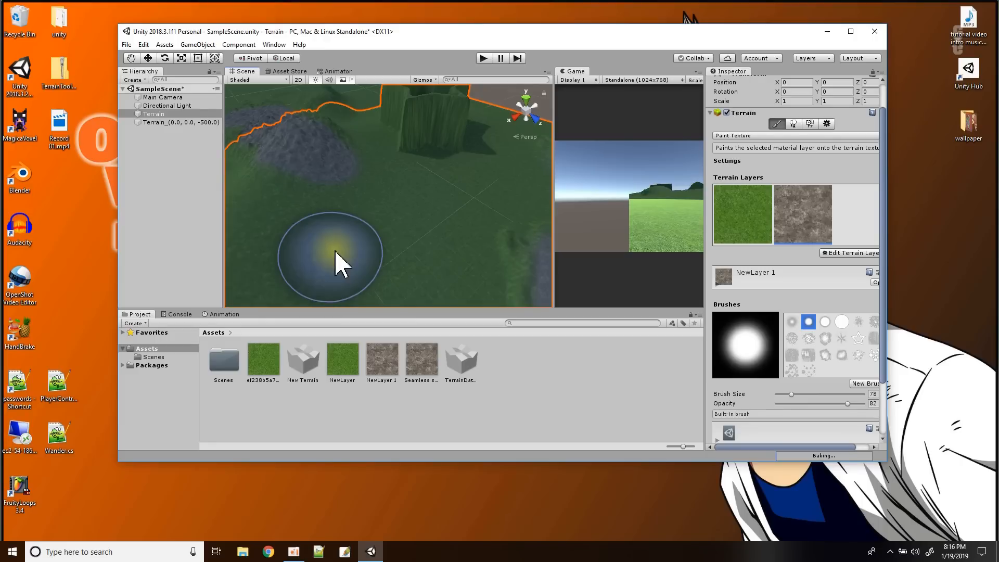
{"action": "scroll", "coordinate": [338, 263], "scroll_direction": "up", "scroll_amount": 2}
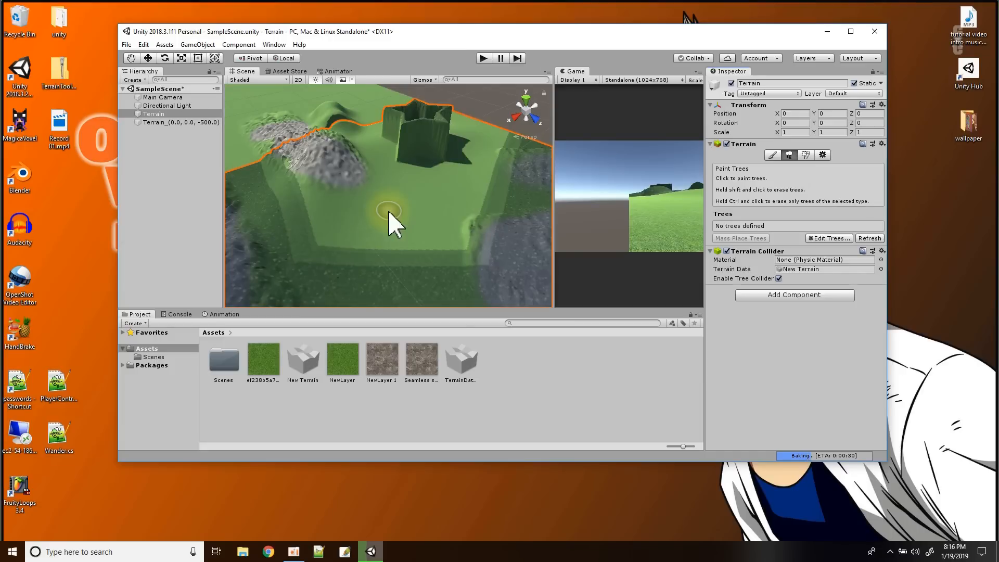
Search the Asset Store for "speed trees"
{"action": "left_click", "coordinate": [289, 71]}
{"action": "left_click_drag", "start_coordinate": [295, 34], "coordinate": [262, 29]}
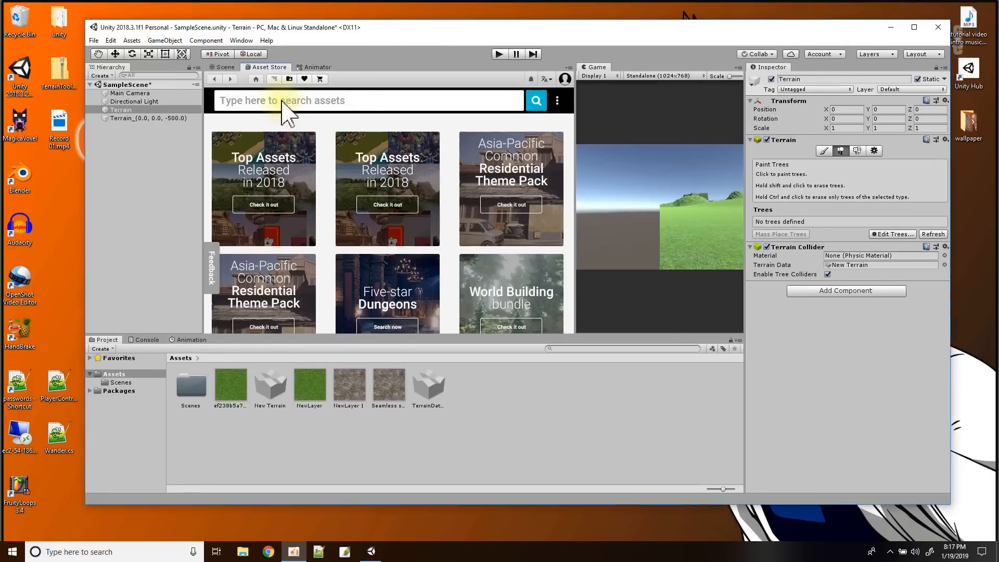
{"action": "left_click", "coordinate": [283, 101]}
{"action": "type", "text": "speed t"}
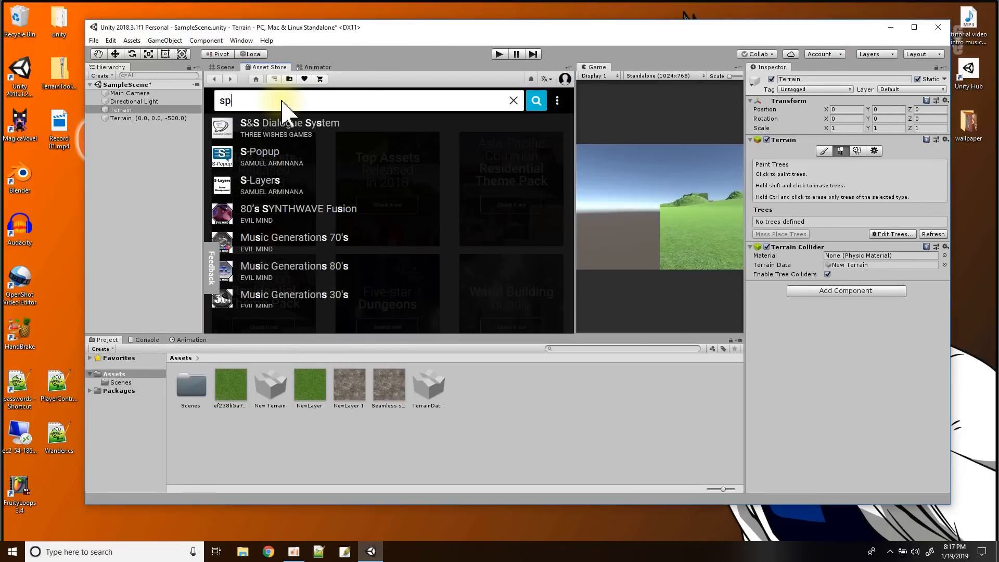
{"action": "type", "text": "s"}
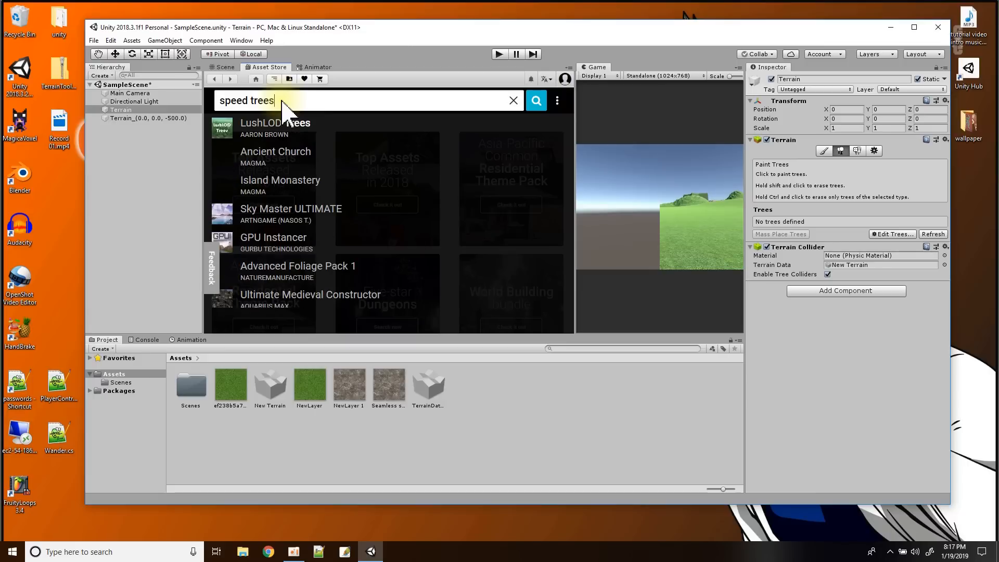
{"action": "key", "text": "Return"}
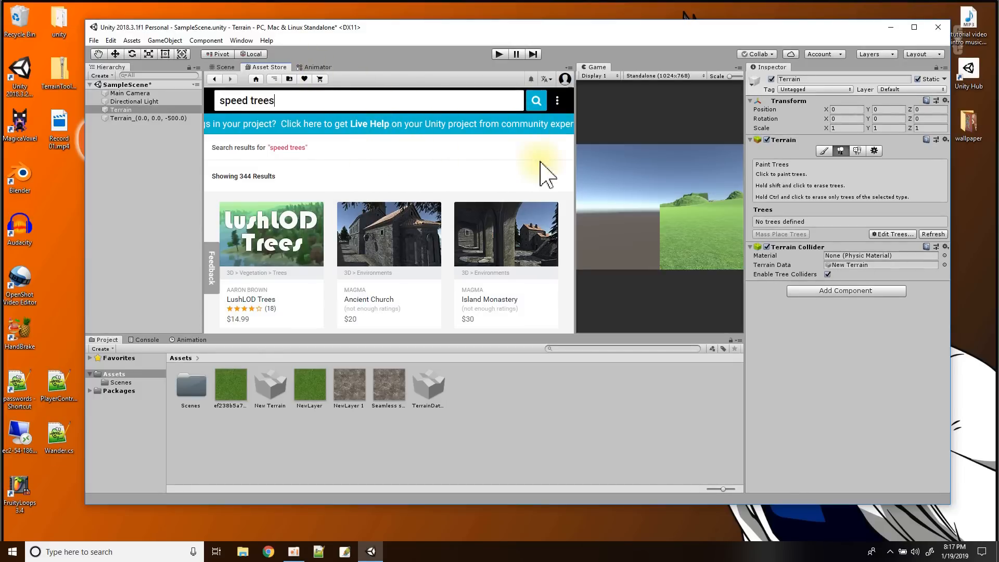
Detach the Asset Store as a floating window and enlarge it until the search filters show
{"action": "left_click", "coordinate": [557, 101]}
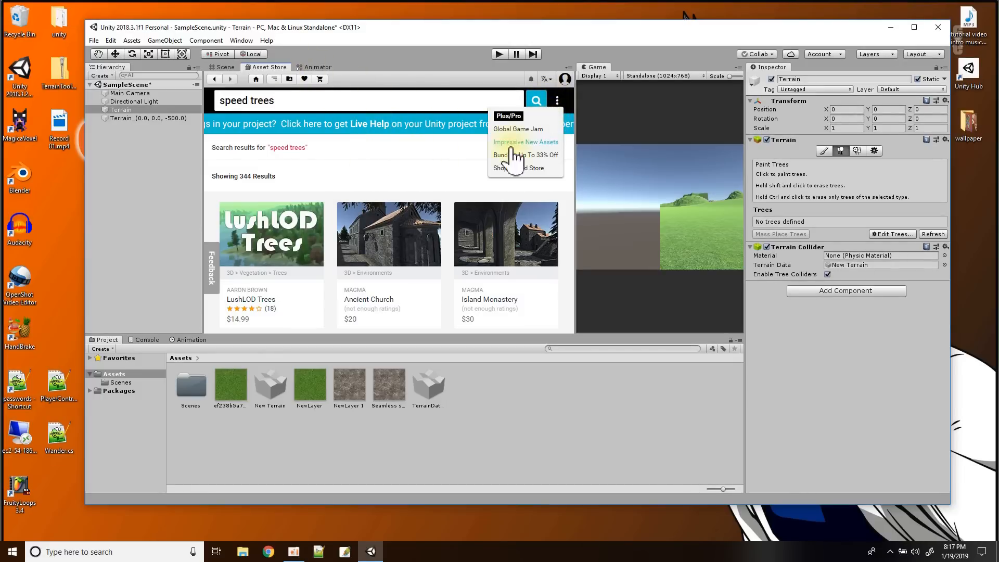
{"action": "left_click", "coordinate": [336, 164]}
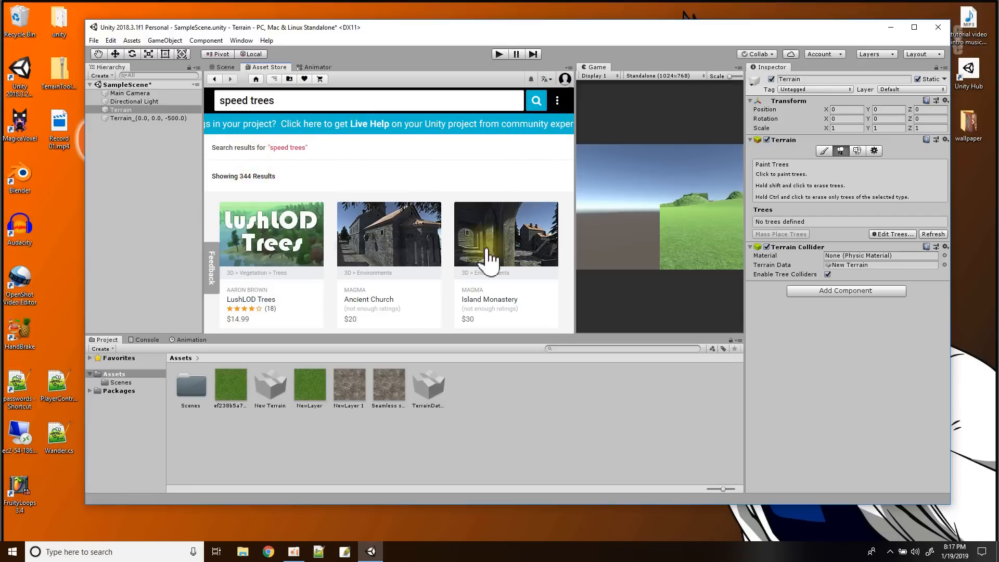
{"action": "scroll", "coordinate": [445, 223], "scroll_direction": "down", "scroll_amount": 3}
{"action": "scroll", "coordinate": [445, 222], "scroll_direction": "up", "scroll_amount": 3}
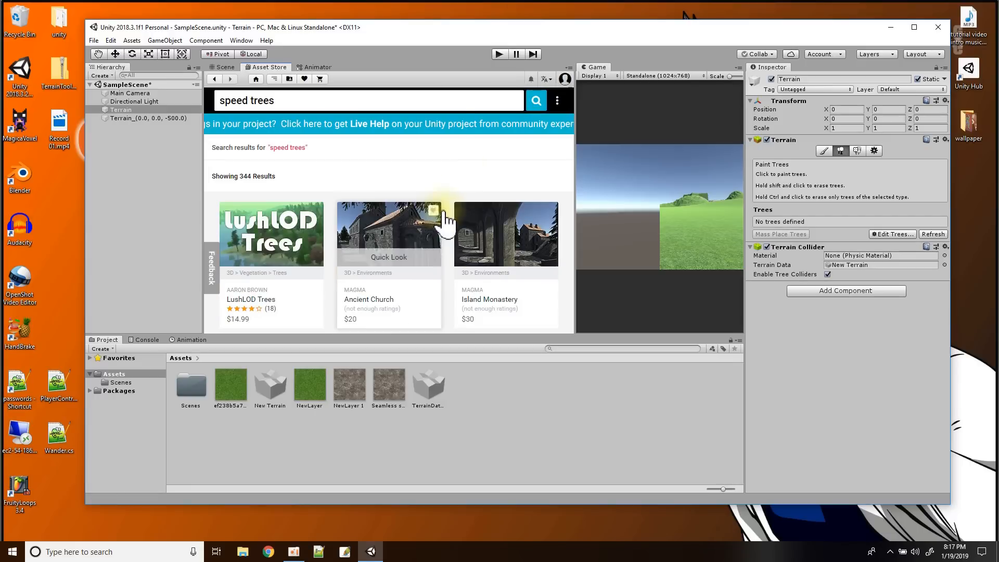
{"action": "left_click_drag", "start_coordinate": [274, 68], "coordinate": [380, 207]}
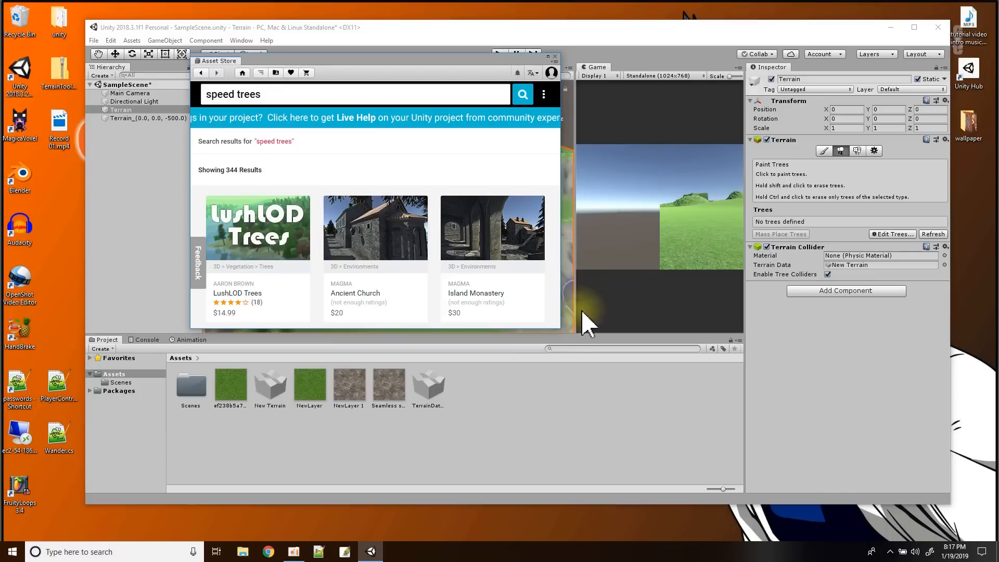
{"action": "left_click_drag", "start_coordinate": [559, 328], "coordinate": [877, 460]}
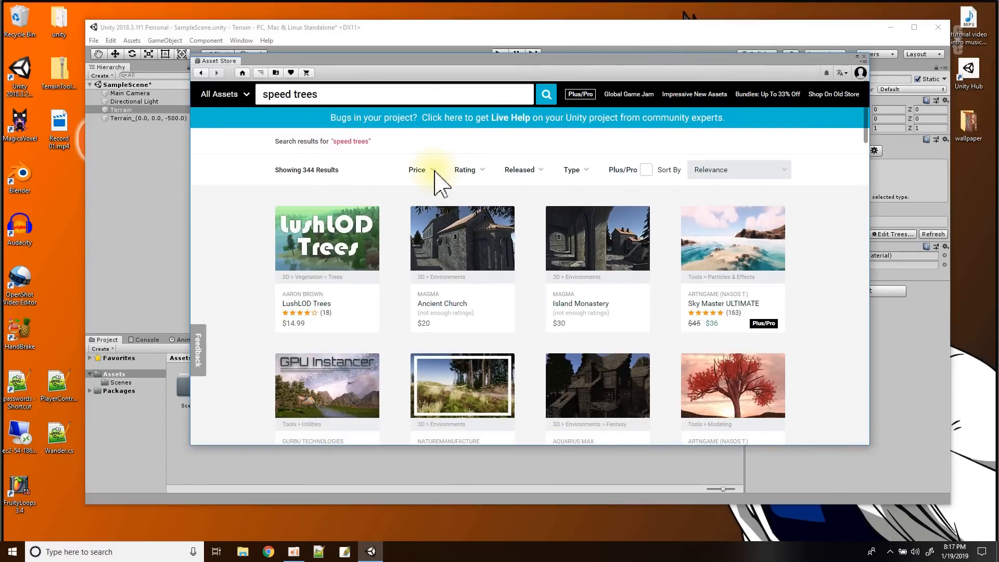
Filter the "speed trees" search results by price to show only free assets
{"action": "left_click", "coordinate": [438, 180]}
{"action": "left_click_drag", "start_coordinate": [548, 247], "coordinate": [416, 268]}
{"action": "left_click", "coordinate": [541, 281]}
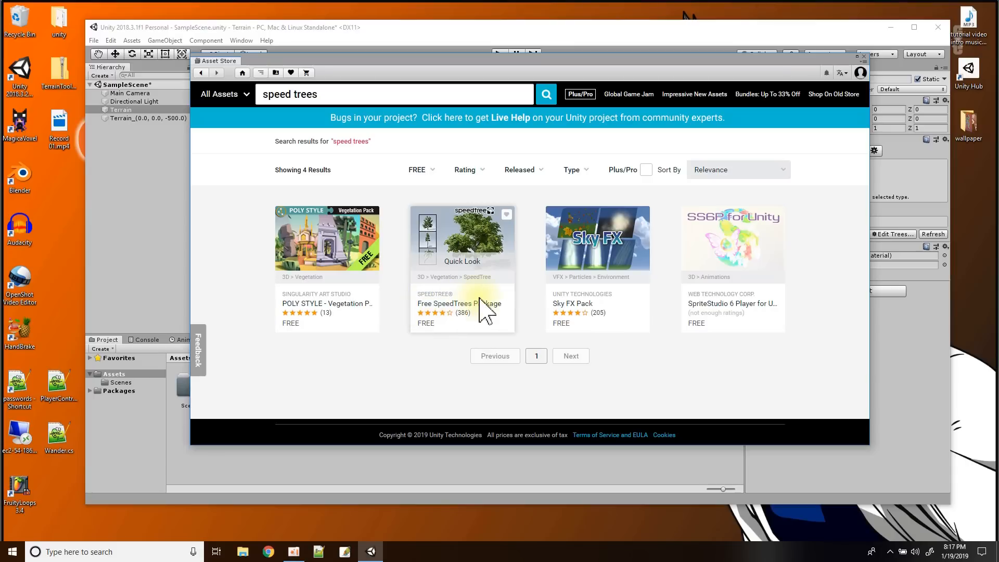
Import all files of the Free SpeedTrees Package into the project and close the Asset Store window
{"action": "left_click", "coordinate": [467, 231]}
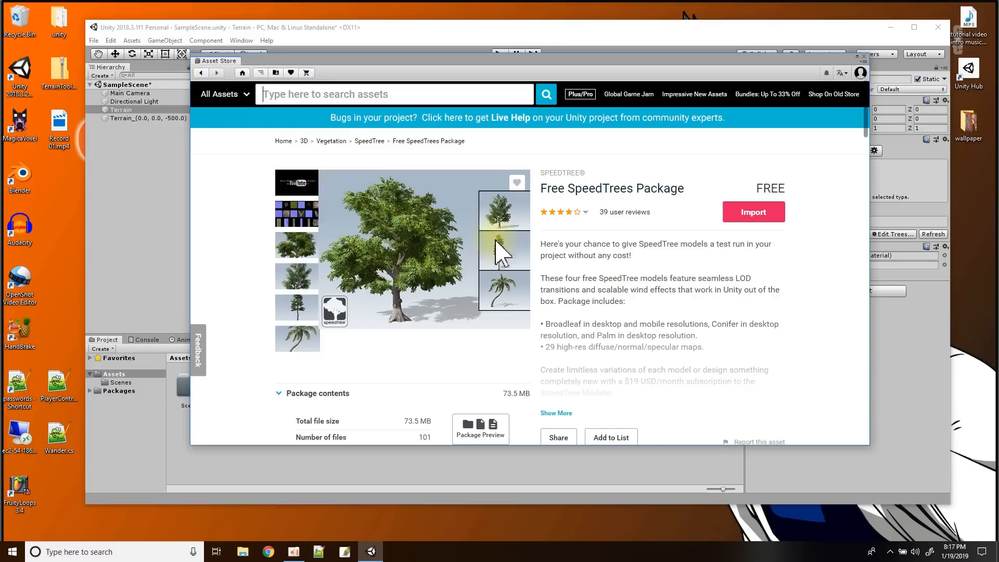
{"action": "left_click", "coordinate": [756, 218]}
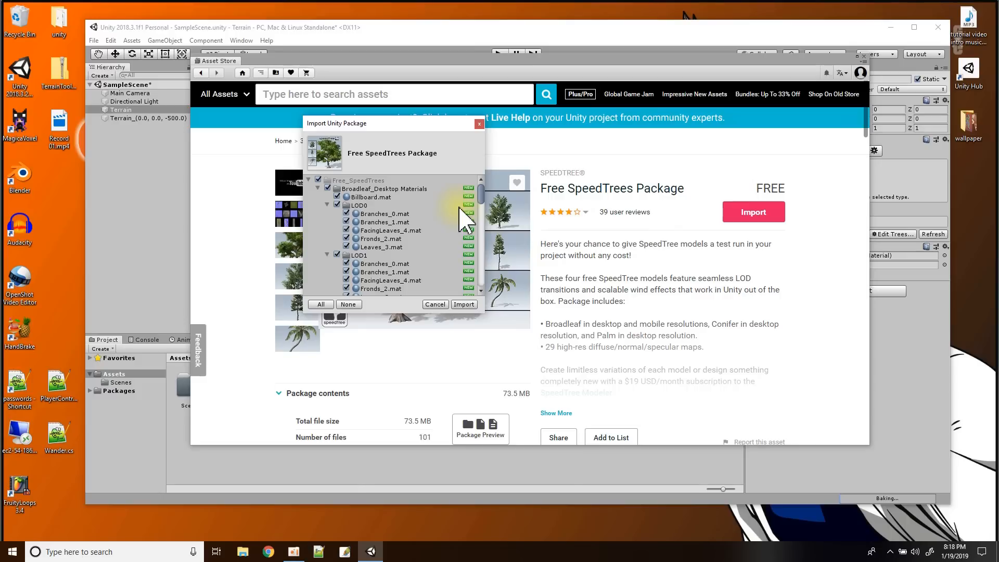
{"action": "left_click", "coordinate": [462, 305]}
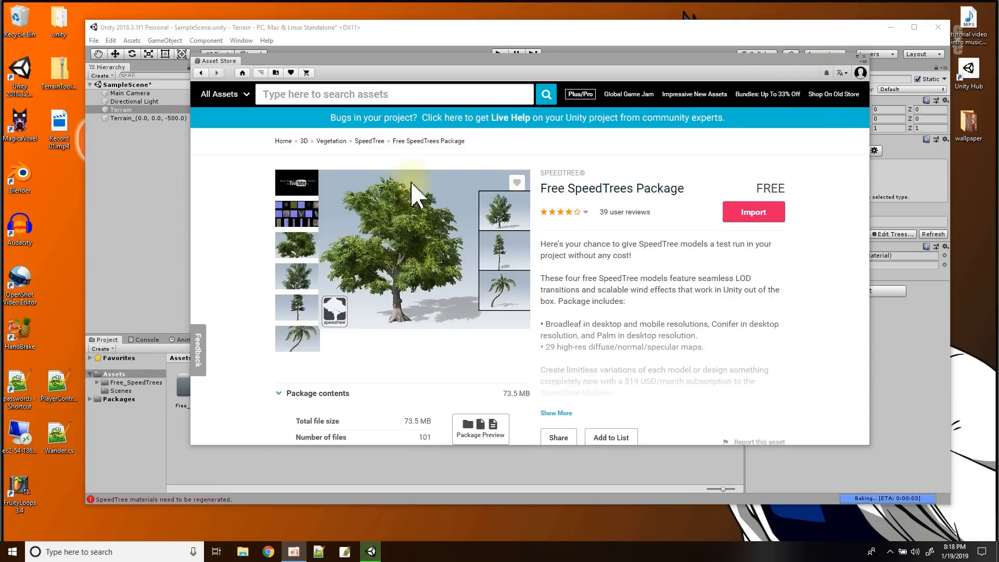
{"action": "left_click", "coordinate": [865, 56]}
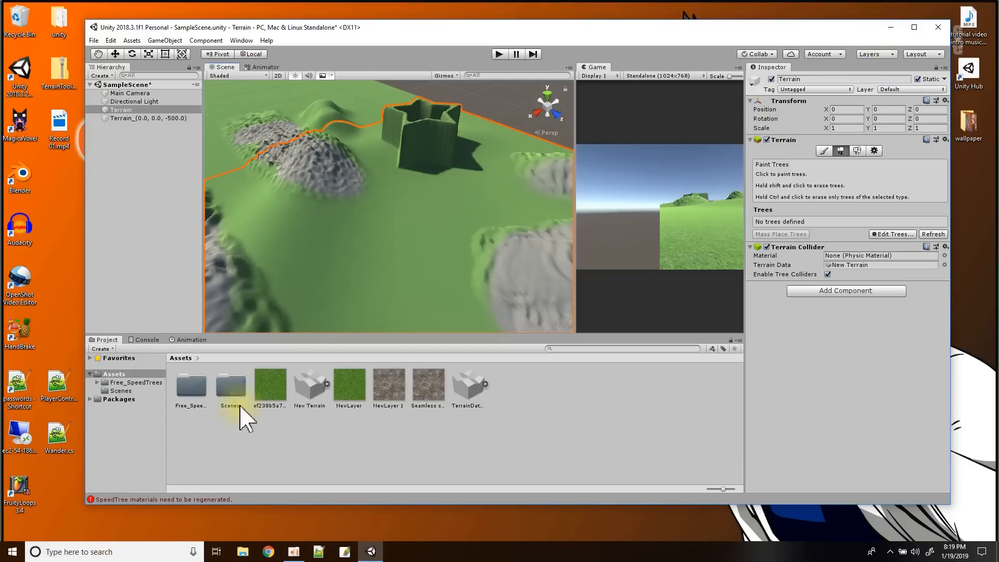
Add the Broadleaf_Desktop prefab as a paintable tree on the original Terrain in Paint Trees mode
{"action": "left_click", "coordinate": [191, 390]}
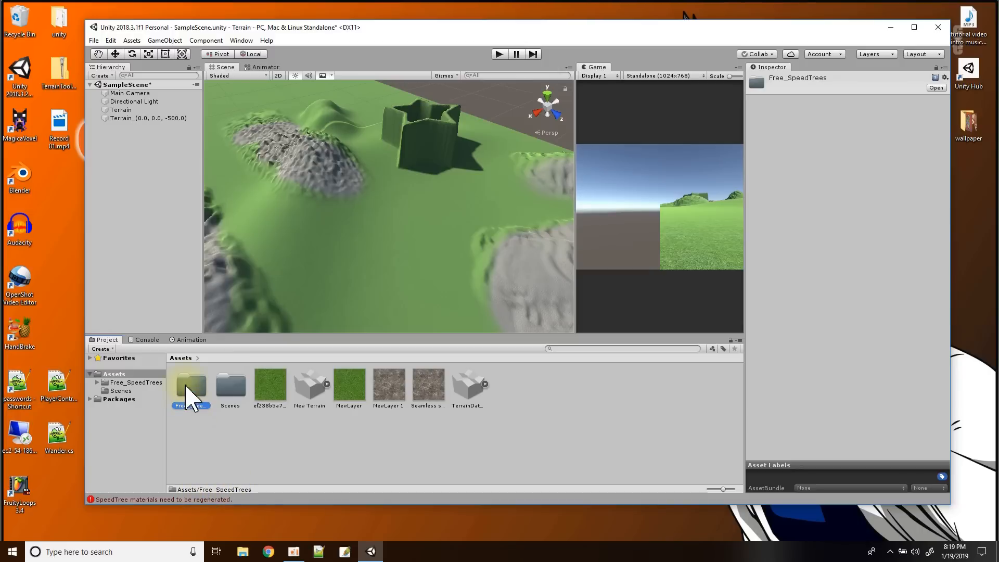
{"action": "left_click", "coordinate": [122, 109]}
{"action": "scroll", "coordinate": [319, 179], "scroll_direction": "down", "scroll_amount": 4}
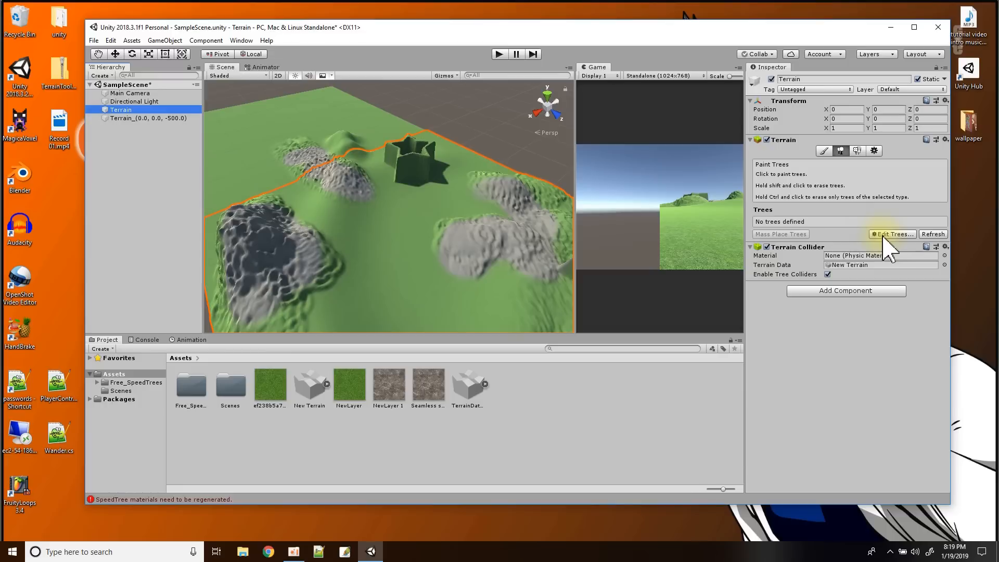
{"action": "left_click", "coordinate": [845, 155]}
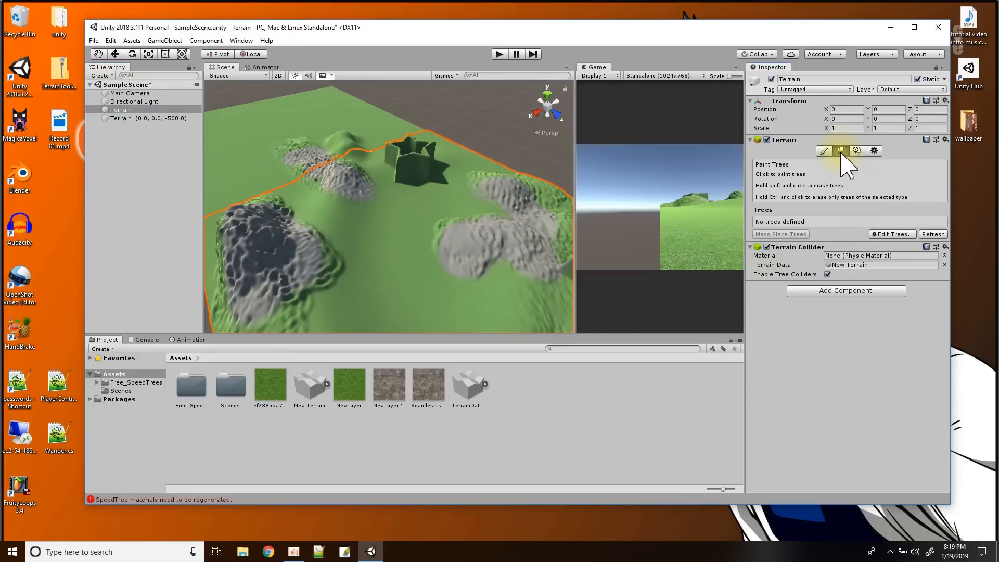
{"action": "left_click", "coordinate": [888, 236]}
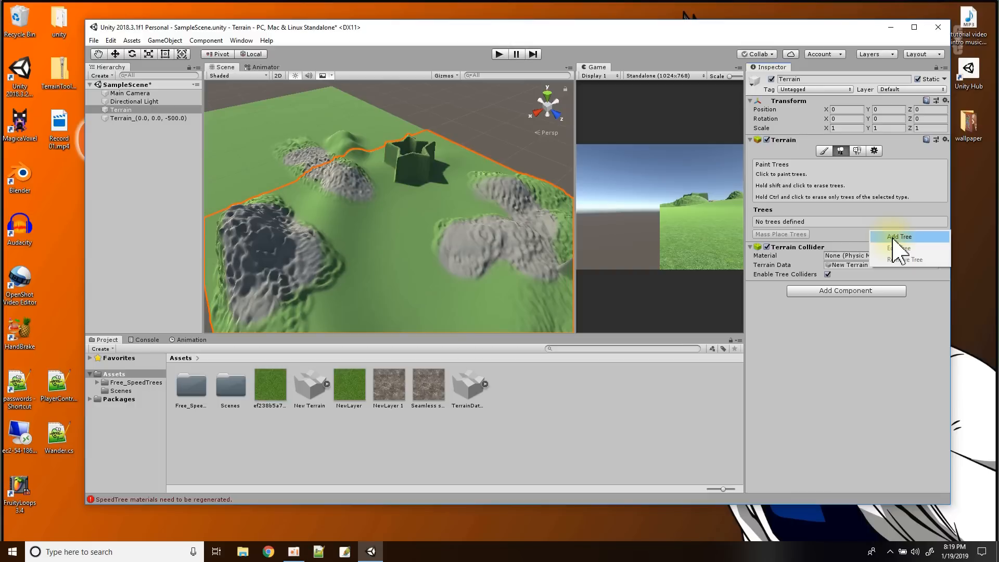
{"action": "left_click", "coordinate": [894, 237]}
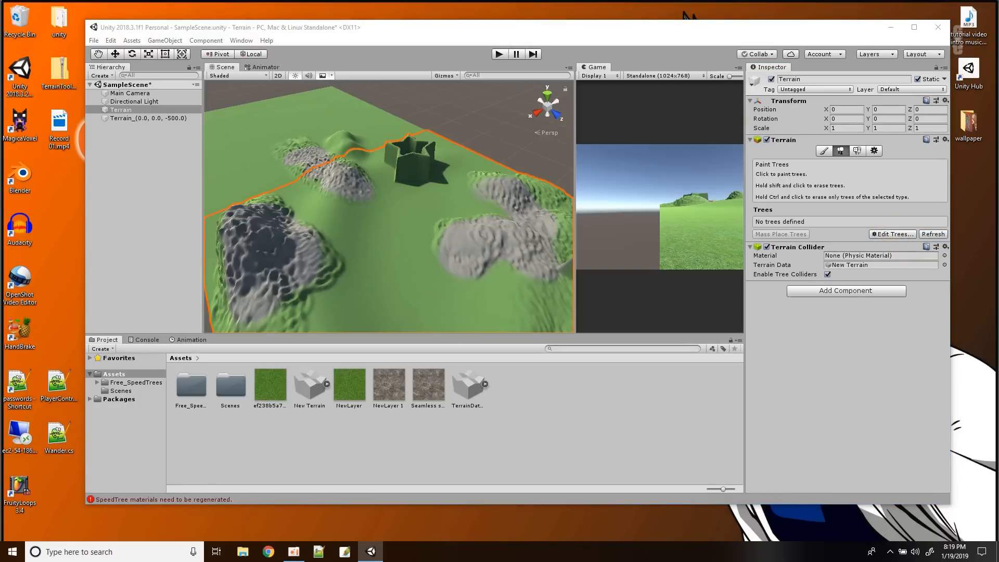
{"action": "left_click_drag", "start_coordinate": [748, 206], "coordinate": [551, 218]}
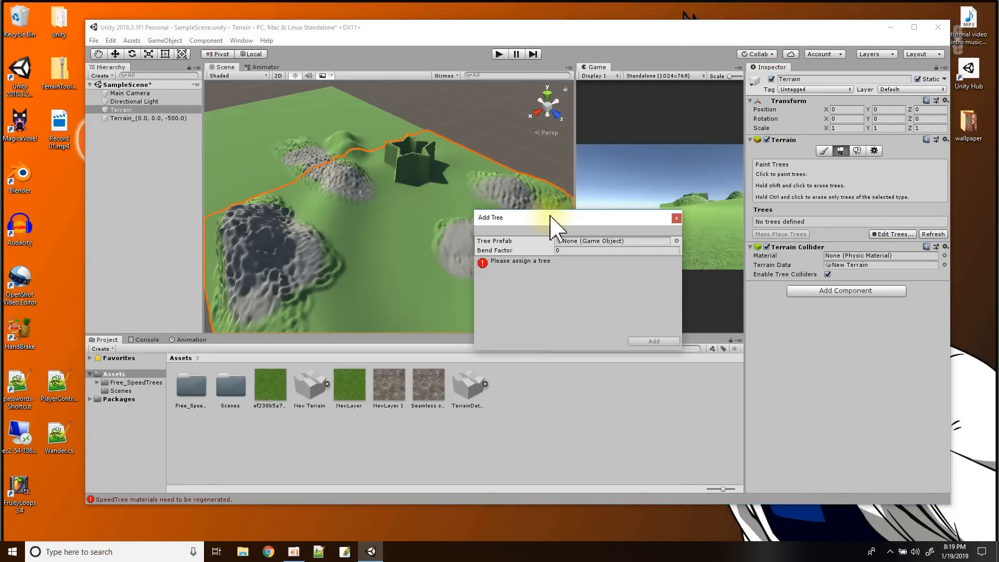
{"action": "left_click", "coordinate": [676, 241]}
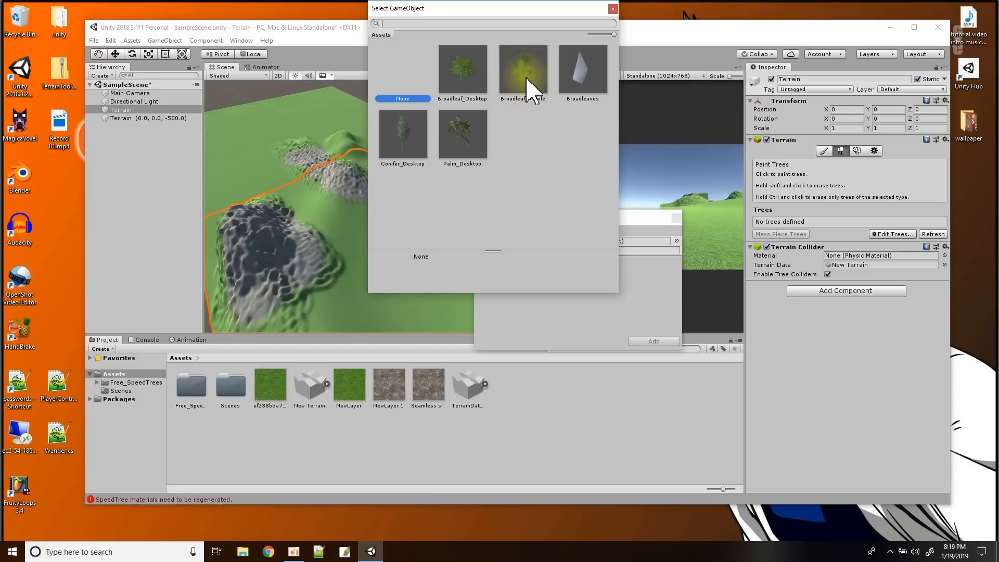
{"action": "left_click", "coordinate": [463, 82]}
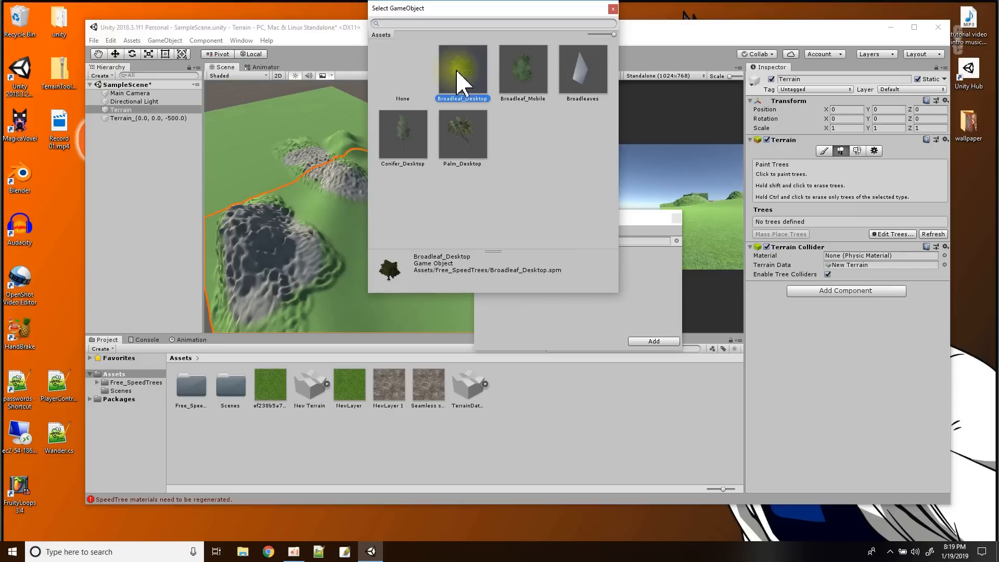
{"action": "double_click", "coordinate": [459, 83]}
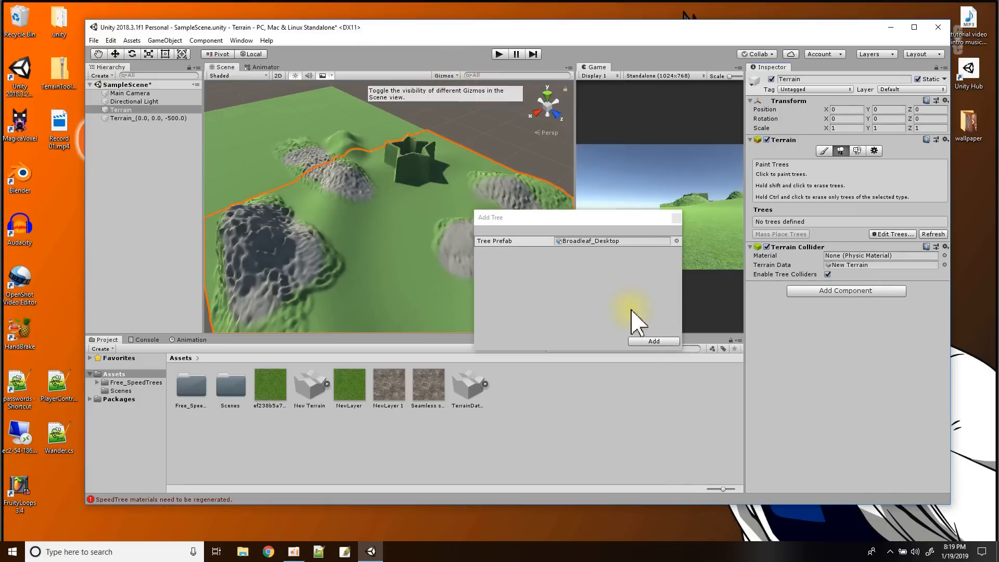
{"action": "left_click", "coordinate": [655, 342]}
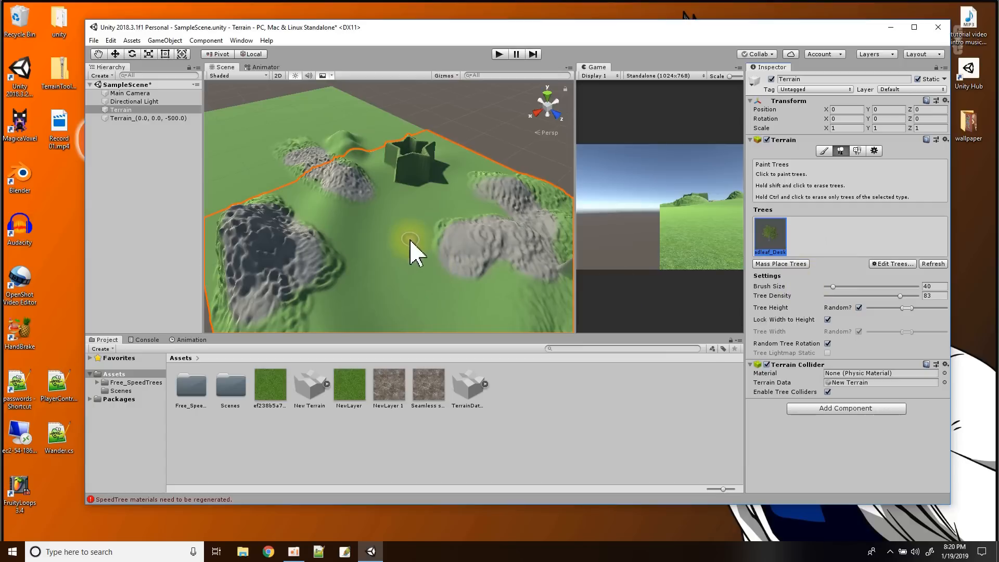
Paint a few broadleaf trees between the star-shaped walls and the stone hills with brush size 40 and tree density 83
{"action": "left_click", "coordinate": [443, 208]}
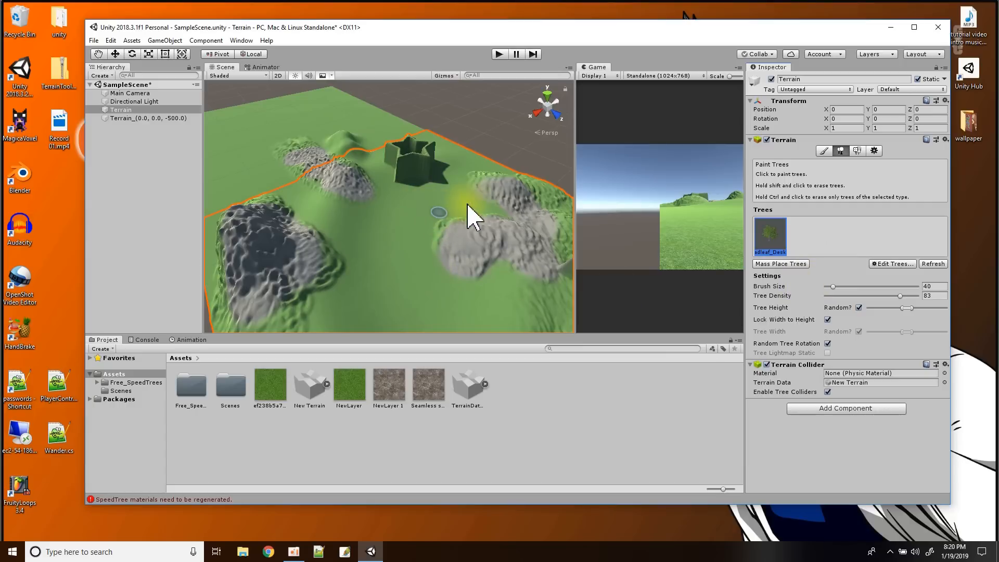
{"action": "mouse_move", "coordinate": [477, 206]}
{"action": "left_mouse_down"}
{"action": "mouse_move", "coordinate": [385, 221]}
{"action": "mouse_move", "coordinate": [389, 234]}
{"action": "left_mouse_up"}
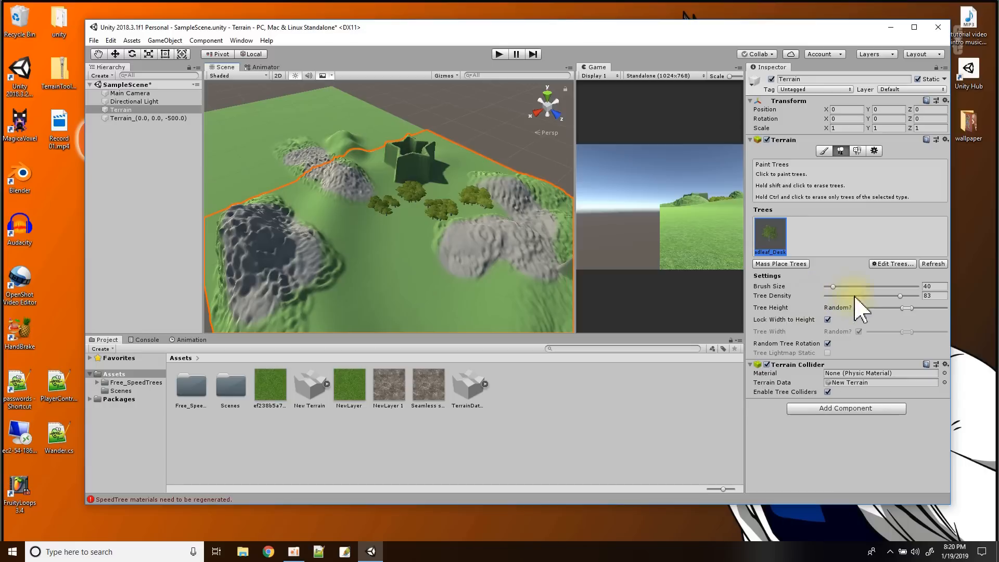
Paint small broadleaf groups on the grass between the stone hills, first at tree density 26 and again at density 45
{"action": "left_click_drag", "start_coordinate": [894, 295], "coordinate": [843, 299]}
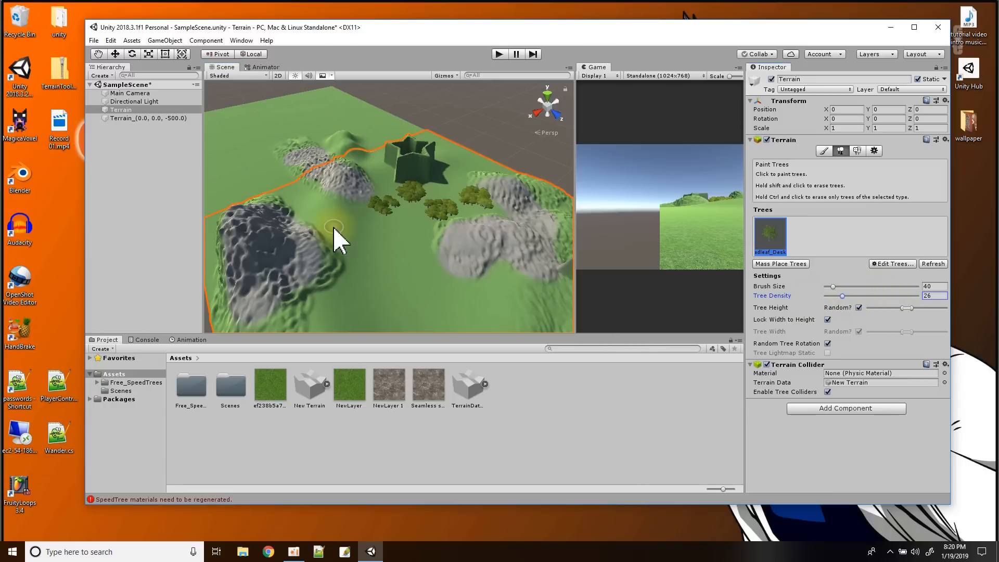
{"action": "left_click", "coordinate": [350, 241]}
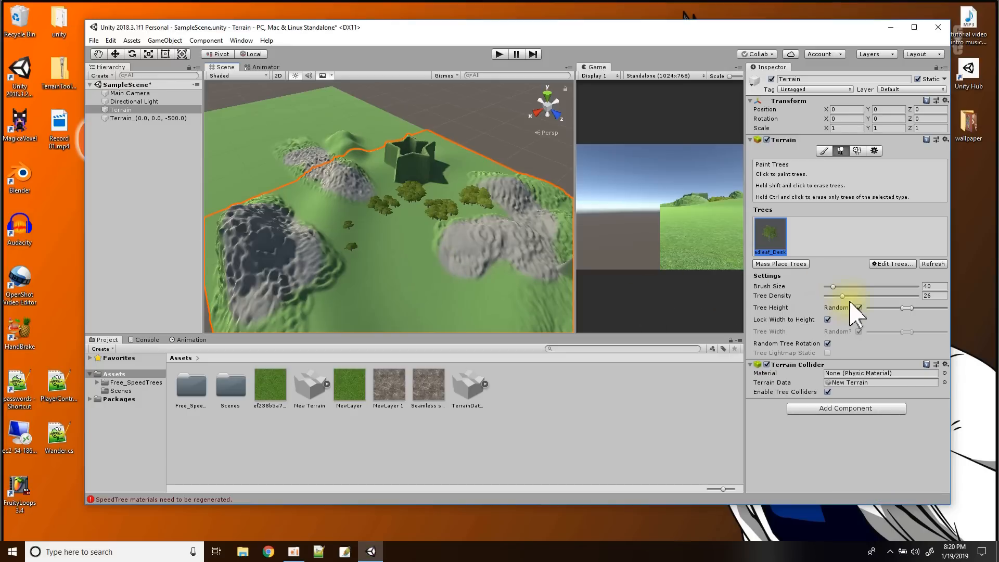
{"action": "left_click_drag", "start_coordinate": [843, 296], "coordinate": [850, 296]}
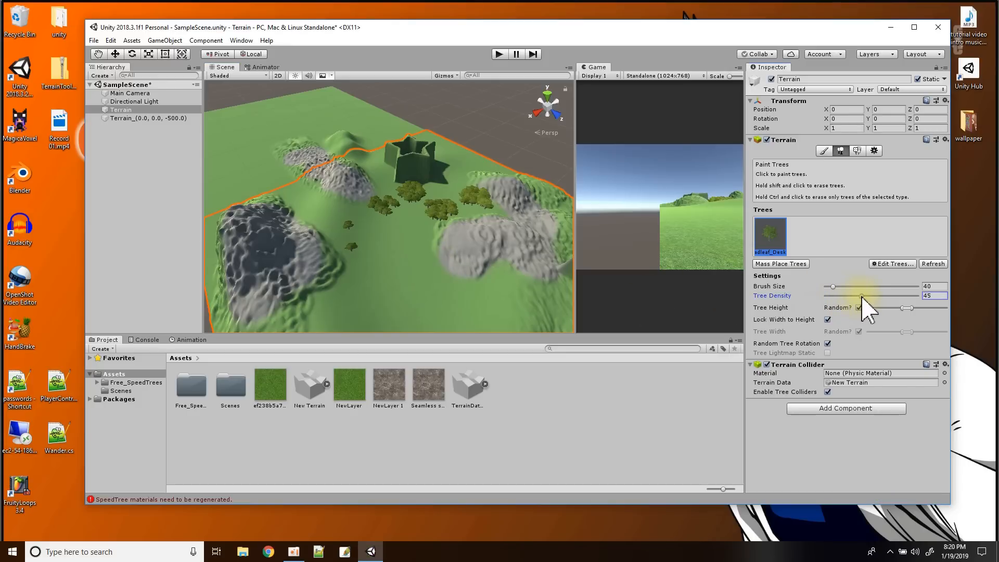
{"action": "left_click", "coordinate": [398, 249]}
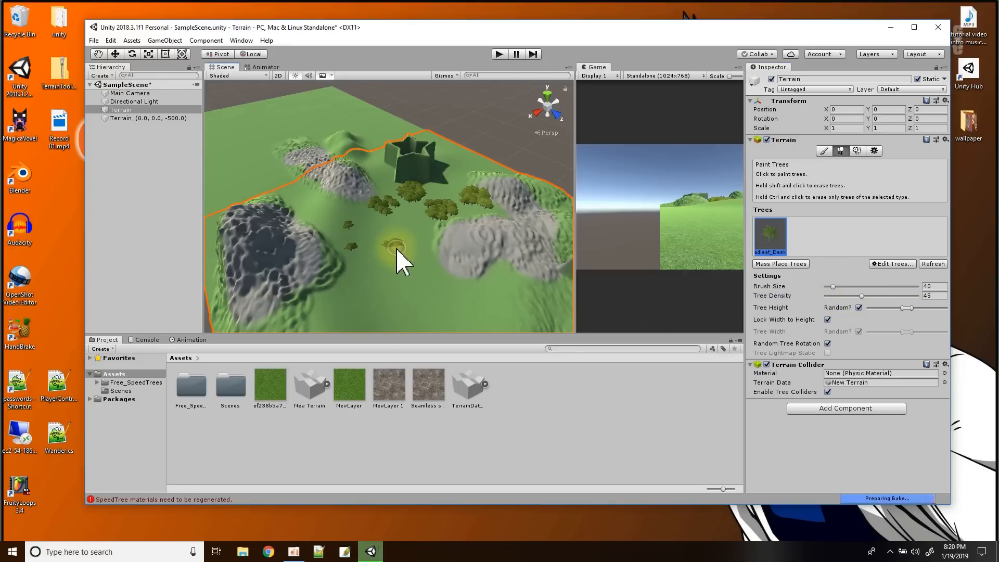
Set the brush size to 219 and paint a dense broadleaf forest across the adjoining terrain tile
{"action": "left_click_drag", "start_coordinate": [833, 287], "coordinate": [866, 286]}
{"action": "mouse_move", "coordinate": [322, 172]}
{"action": "left_mouse_down"}
{"action": "mouse_move", "coordinate": [279, 178]}
{"action": "mouse_move", "coordinate": [263, 149]}
{"action": "mouse_move", "coordinate": [333, 137]}
{"action": "left_mouse_up"}
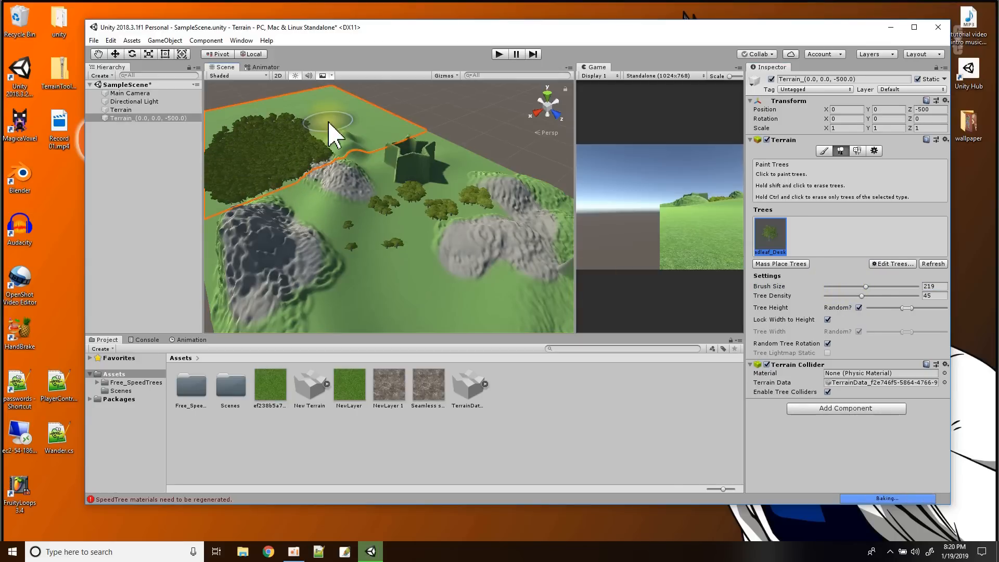
{"action": "left_click", "coordinate": [110, 41]}
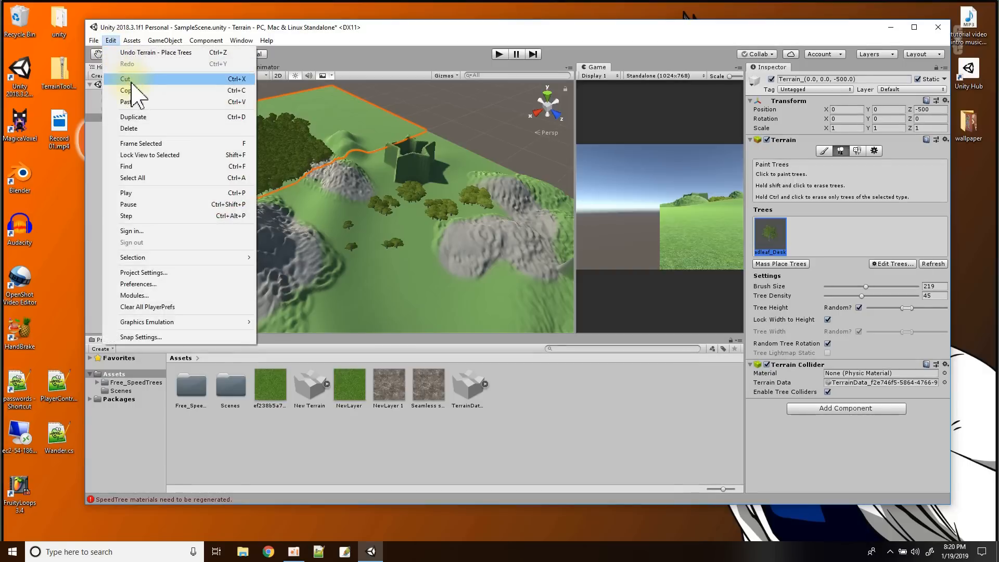
{"action": "left_click", "coordinate": [375, 44]}
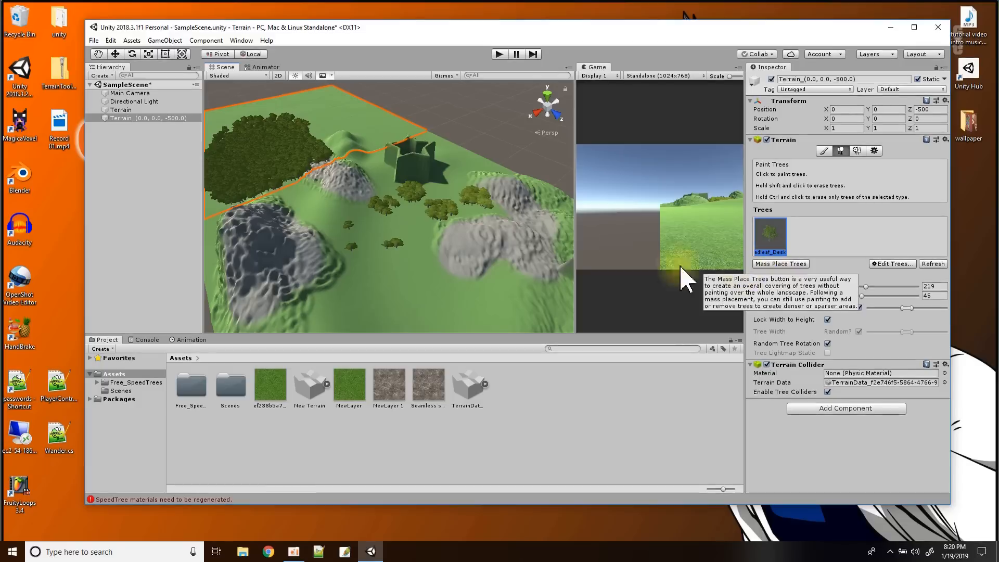
Run Mass Place Trees on the adjoining terrain tile with Keep Existing Trees turned off
{"action": "left_click", "coordinate": [788, 264]}
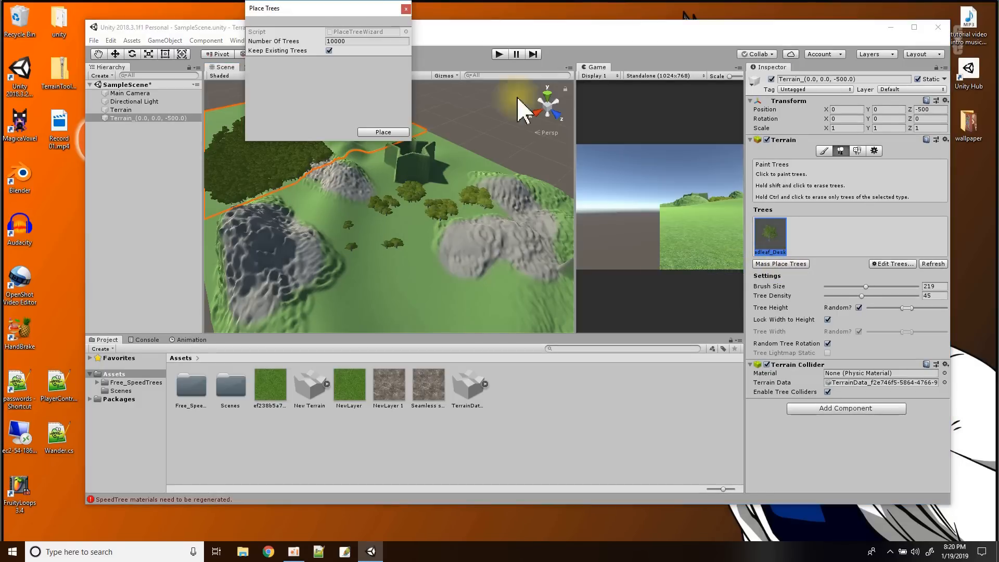
{"action": "left_click_drag", "start_coordinate": [323, 9], "coordinate": [476, 173]}
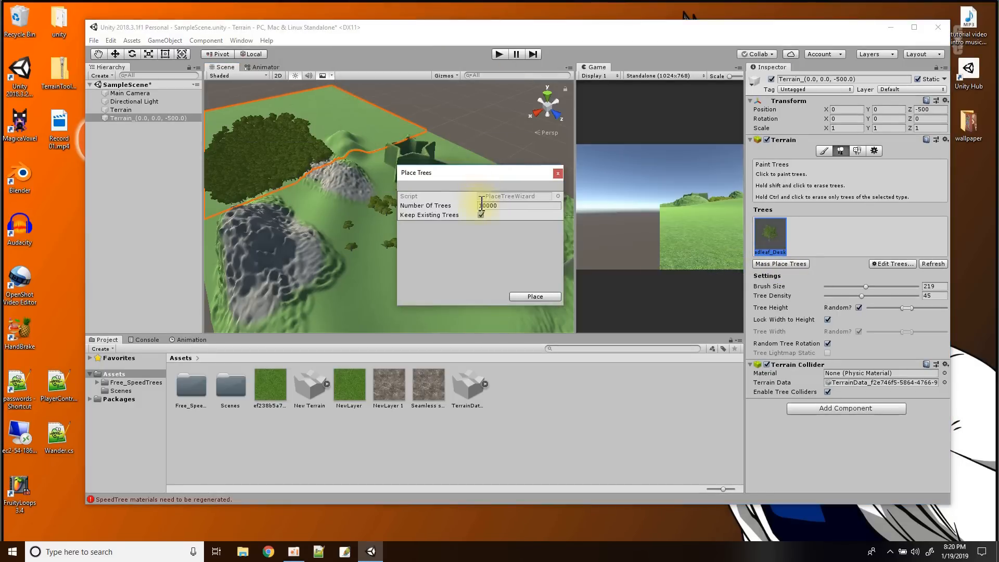
{"action": "left_click", "coordinate": [501, 206]}
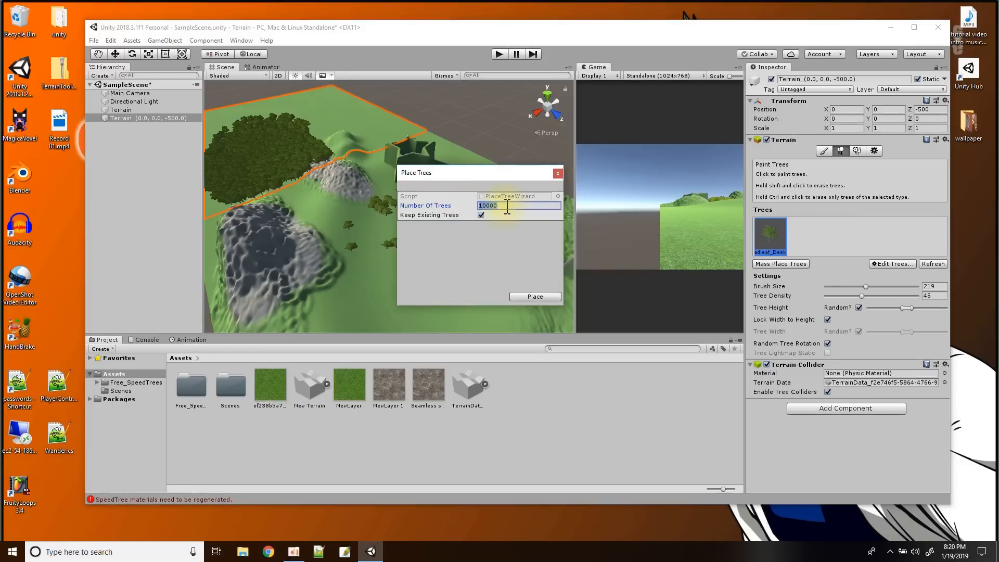
{"action": "left_click", "coordinate": [481, 215]}
{"action": "left_click", "coordinate": [532, 297]}
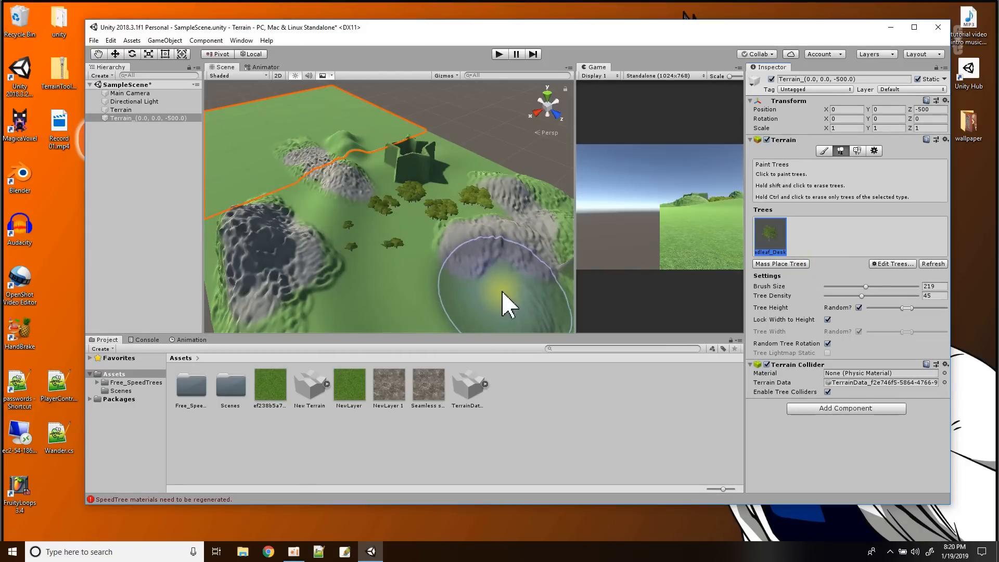
Paint scattered broadleaf trees across the original Terrain's stone hills and valley with brush size 219 and tree density 16
{"action": "left_click_drag", "start_coordinate": [863, 297], "coordinate": [844, 299]}
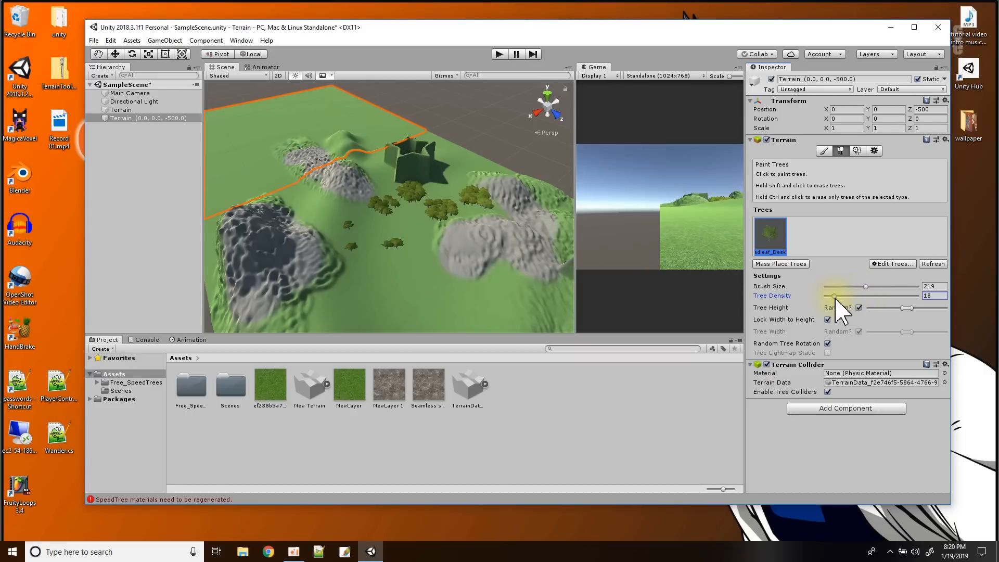
{"action": "mouse_move", "coordinate": [350, 237]}
{"action": "left_mouse_down"}
{"action": "mouse_move", "coordinate": [336, 229]}
{"action": "mouse_move", "coordinate": [386, 272]}
{"action": "mouse_move", "coordinate": [491, 286]}
{"action": "left_mouse_up"}
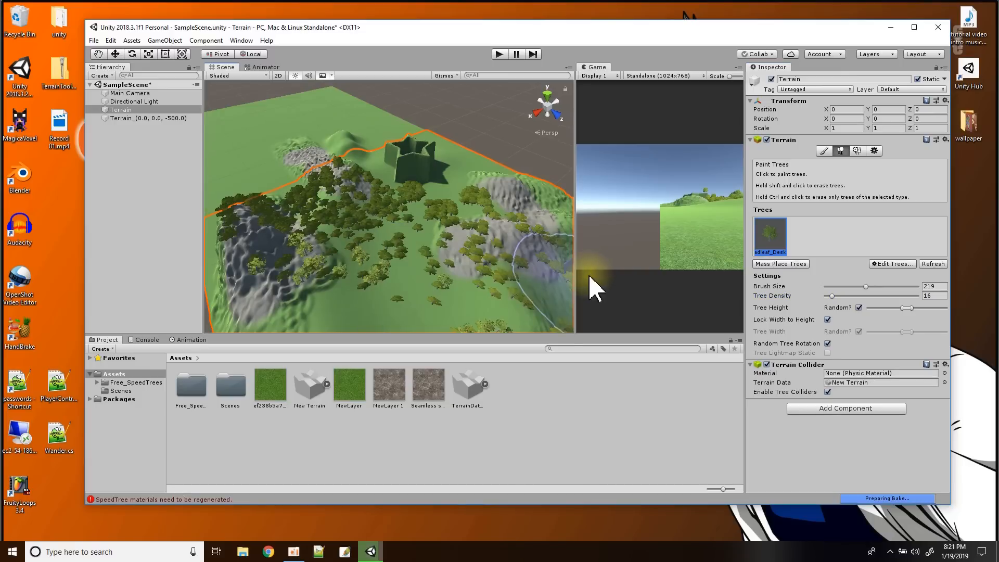
{"action": "scroll", "coordinate": [395, 255], "scroll_direction": "up", "scroll_amount": 1}
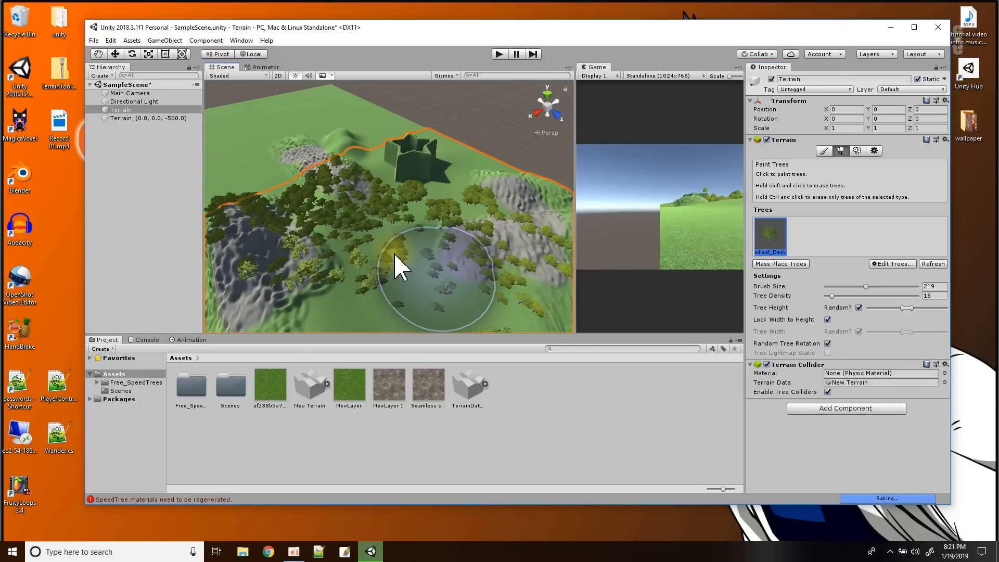
{"action": "scroll", "coordinate": [393, 253], "scroll_direction": "up", "scroll_amount": 5}
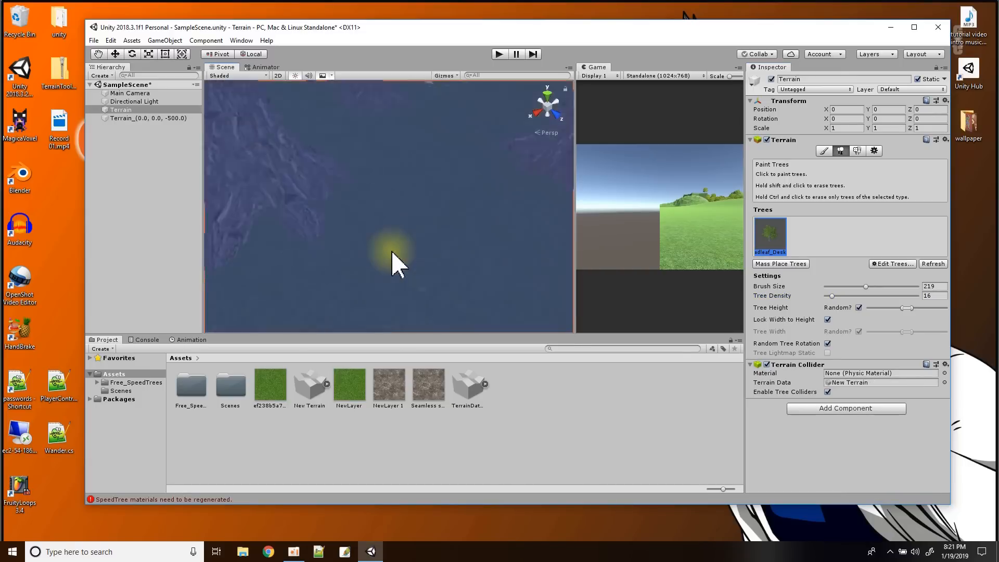
{"action": "scroll", "coordinate": [397, 264], "scroll_direction": "down", "scroll_amount": 3}
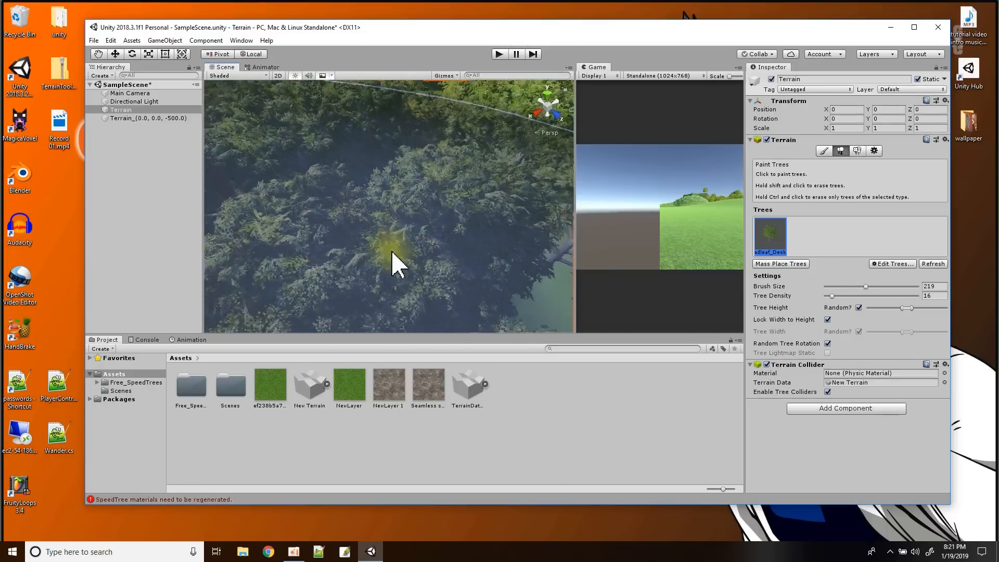
{"action": "scroll", "coordinate": [397, 265], "scroll_direction": "down", "scroll_amount": 4}
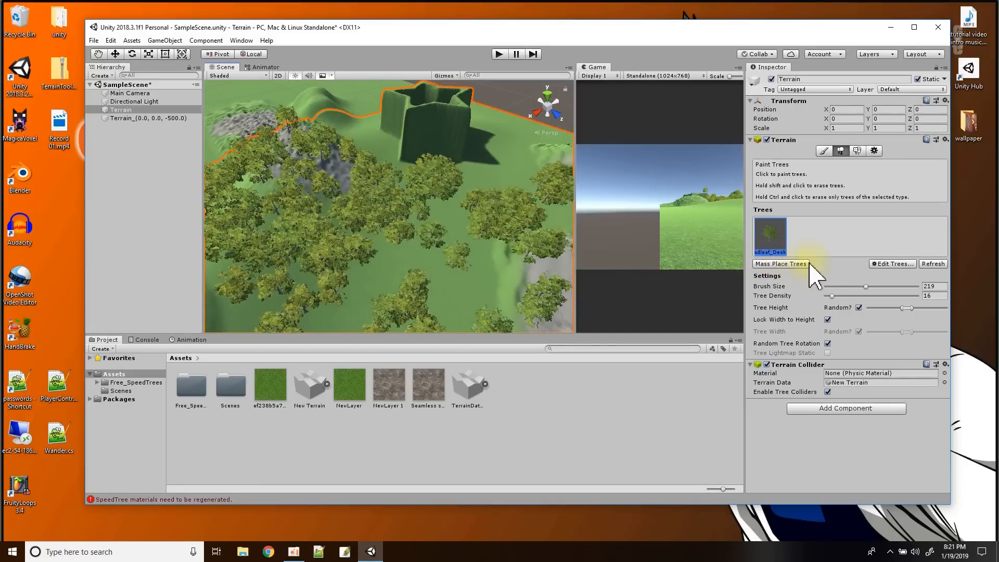
Add the Conifer_Desktop prefab as a second paintable tree on the original Terrain
{"action": "left_click", "coordinate": [893, 264]}
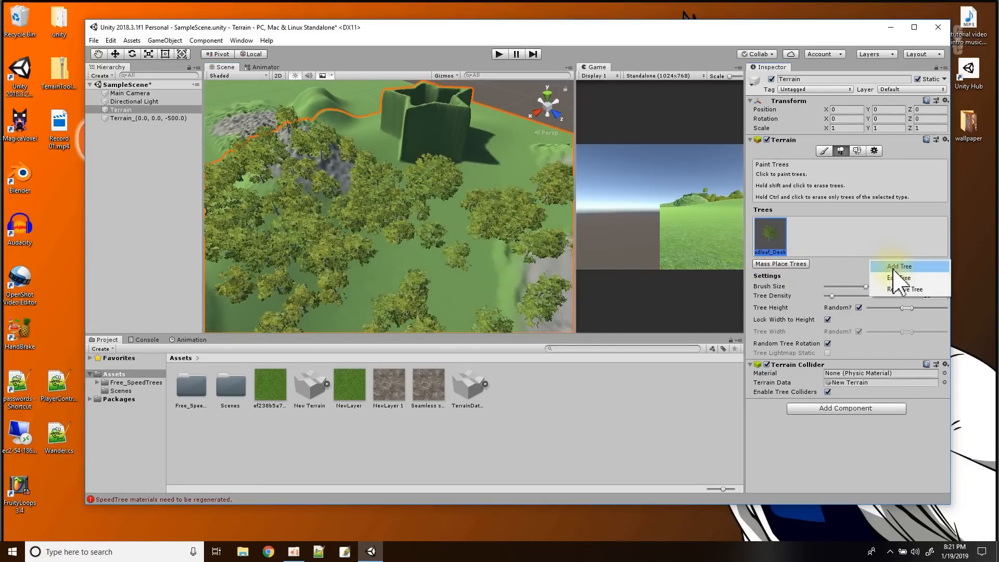
{"action": "left_click", "coordinate": [893, 267]}
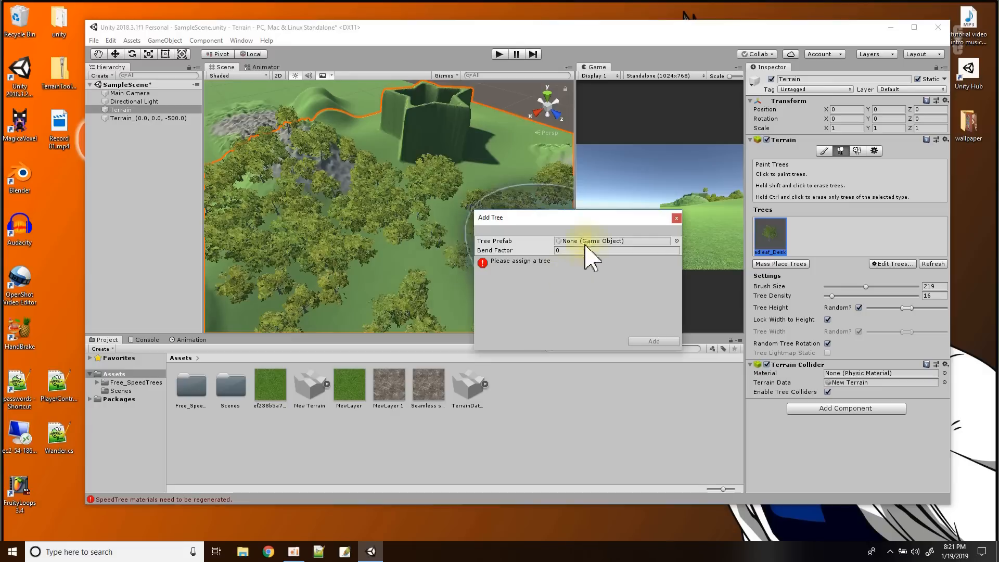
{"action": "left_click", "coordinate": [676, 241]}
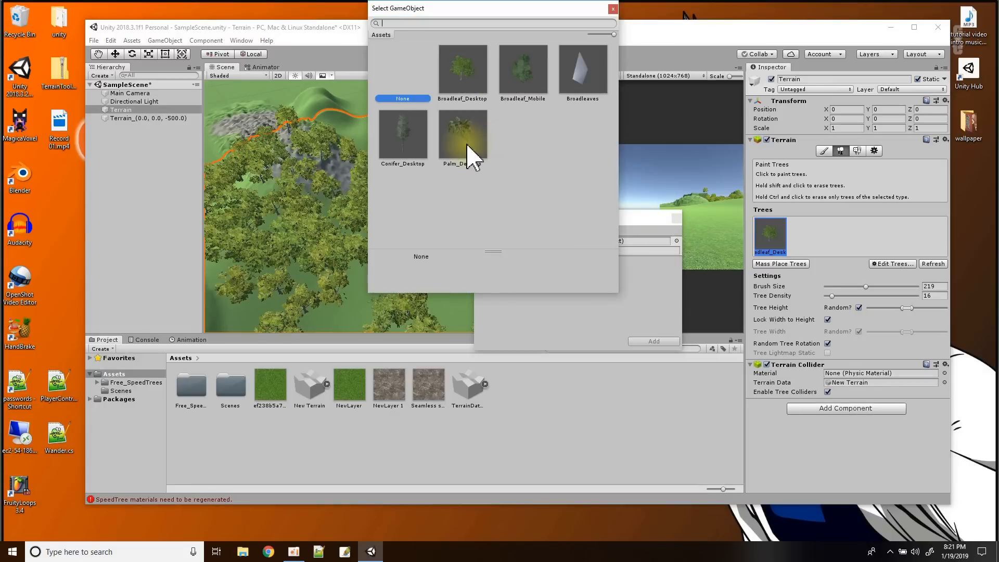
{"action": "left_click", "coordinate": [408, 151]}
{"action": "double_click", "coordinate": [408, 143]}
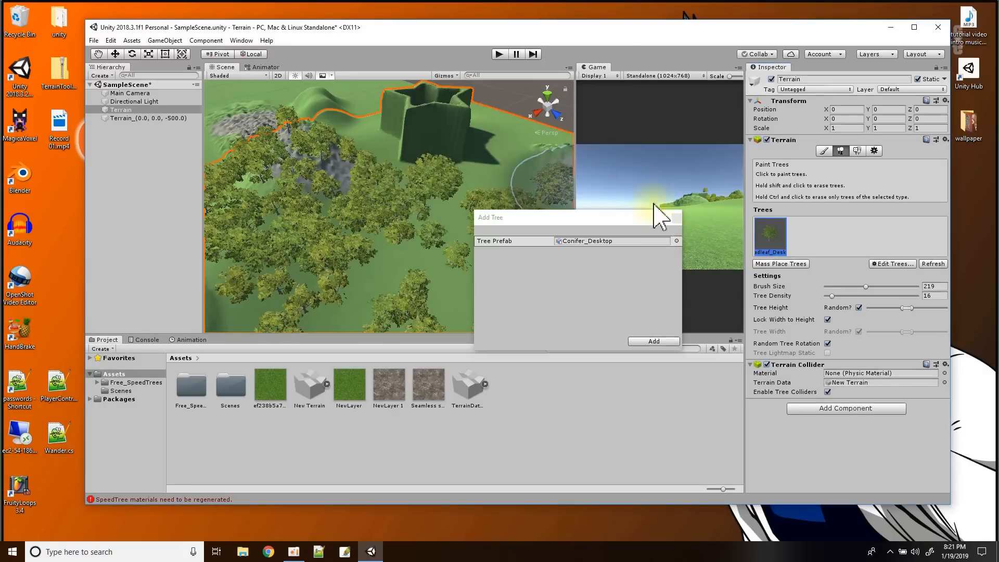
{"action": "left_click", "coordinate": [635, 341]}
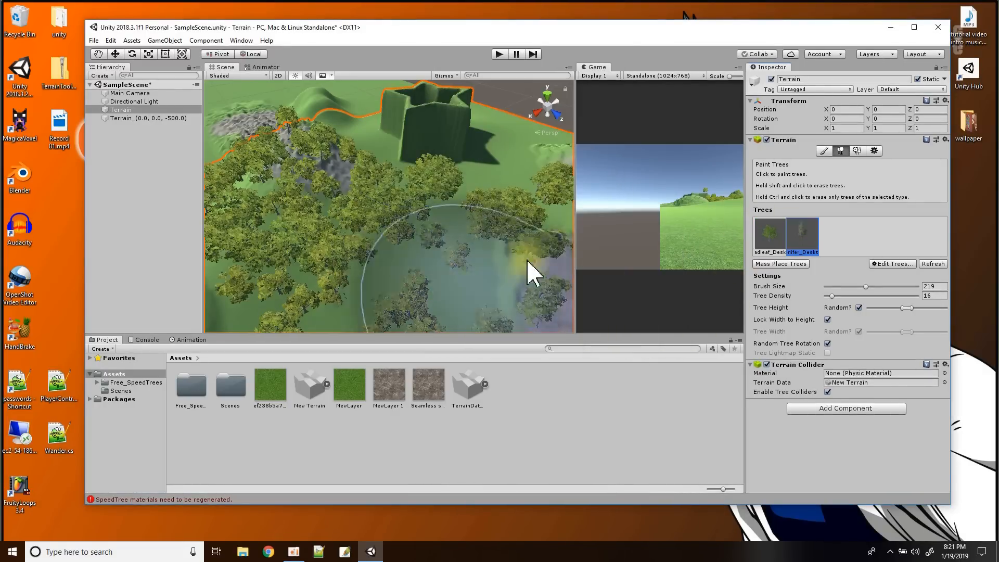
Paint conifers in the open valley and behind the star-shaped walls with brush size 97 and tree density 15
{"action": "scroll", "coordinate": [430, 235], "scroll_direction": "down", "scroll_amount": 10}
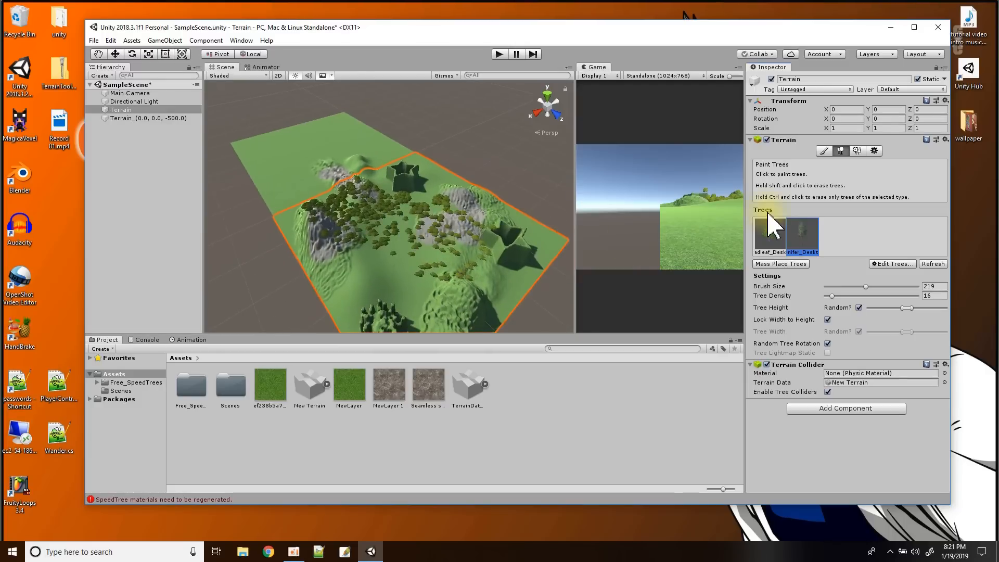
{"action": "left_click", "coordinate": [768, 239]}
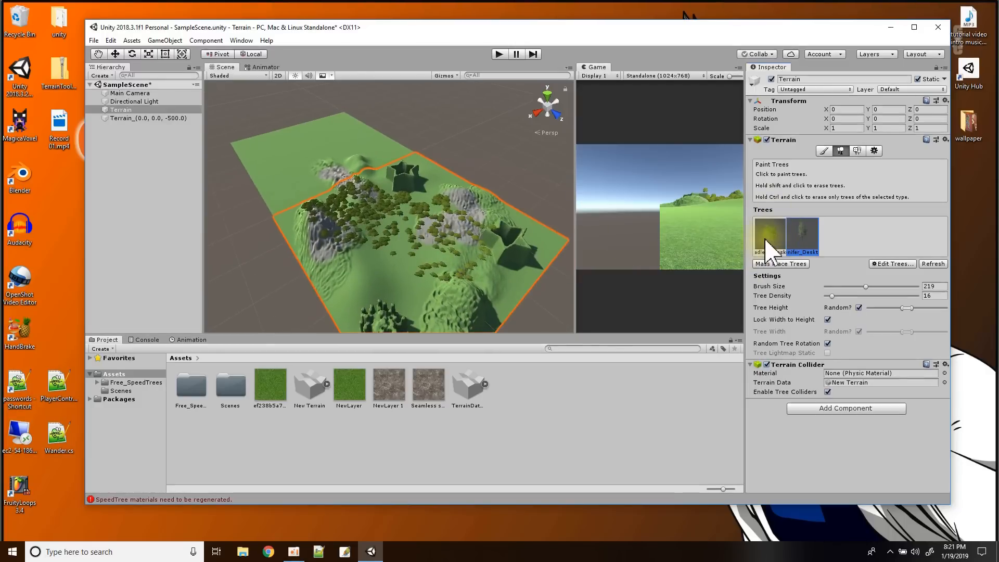
{"action": "left_click", "coordinate": [805, 234]}
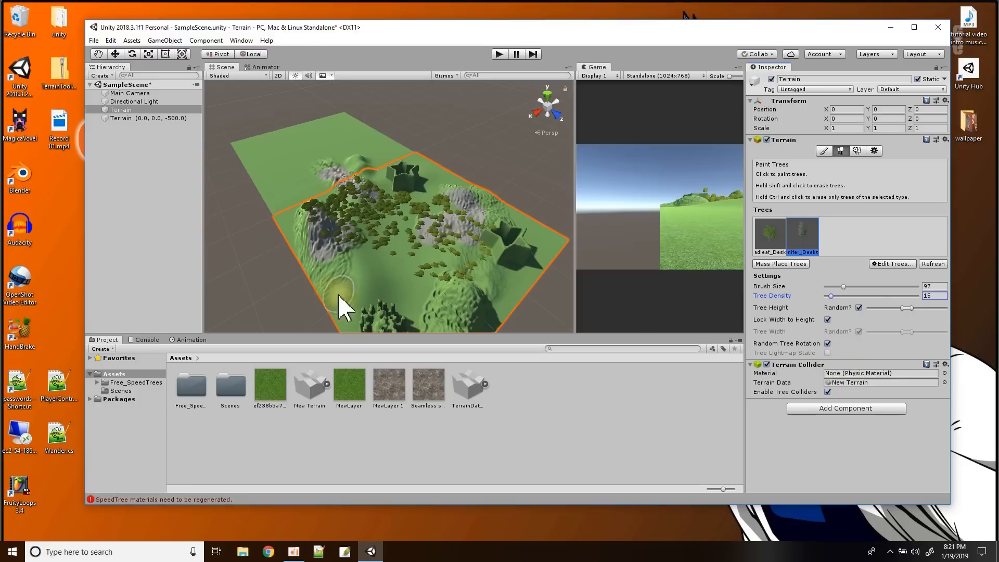
{"action": "left_click", "coordinate": [368, 283]}
{"action": "mouse_move", "coordinate": [368, 283]}
{"action": "left_mouse_down"}
{"action": "mouse_move", "coordinate": [387, 286]}
{"action": "mouse_move", "coordinate": [439, 192]}
{"action": "mouse_move", "coordinate": [462, 200]}
{"action": "left_mouse_up"}
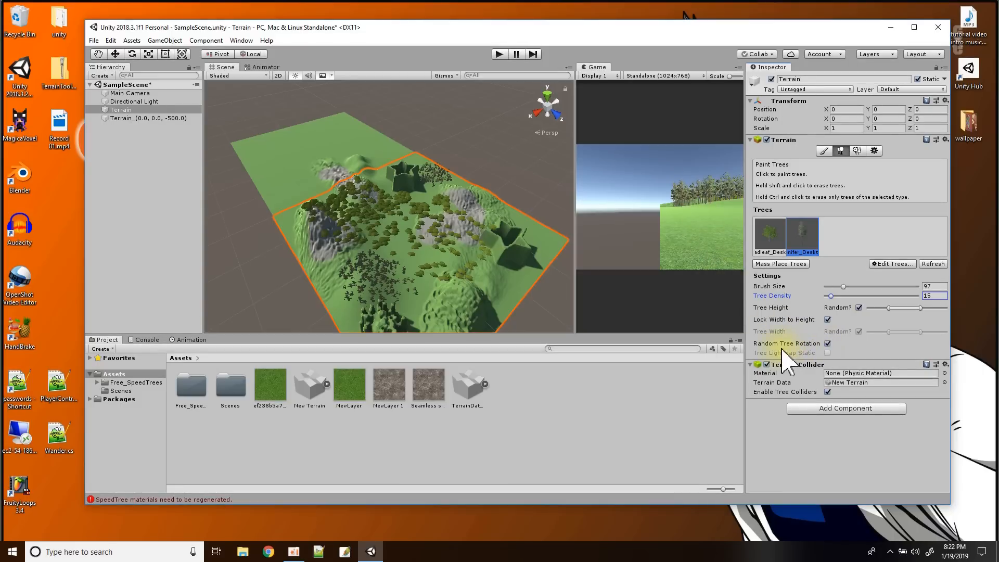
Raise the minimum of the random tree height range and paint conifers among the broadleaf trees in the valley
{"action": "scroll", "coordinate": [466, 281], "scroll_direction": "up", "scroll_amount": 4}
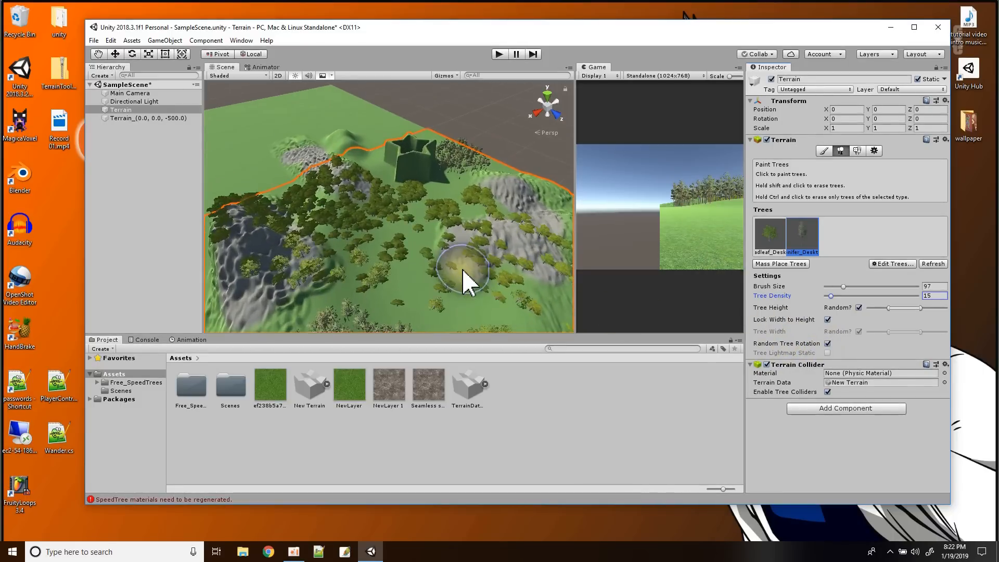
{"action": "scroll", "coordinate": [432, 286], "scroll_direction": "down", "scroll_amount": 4}
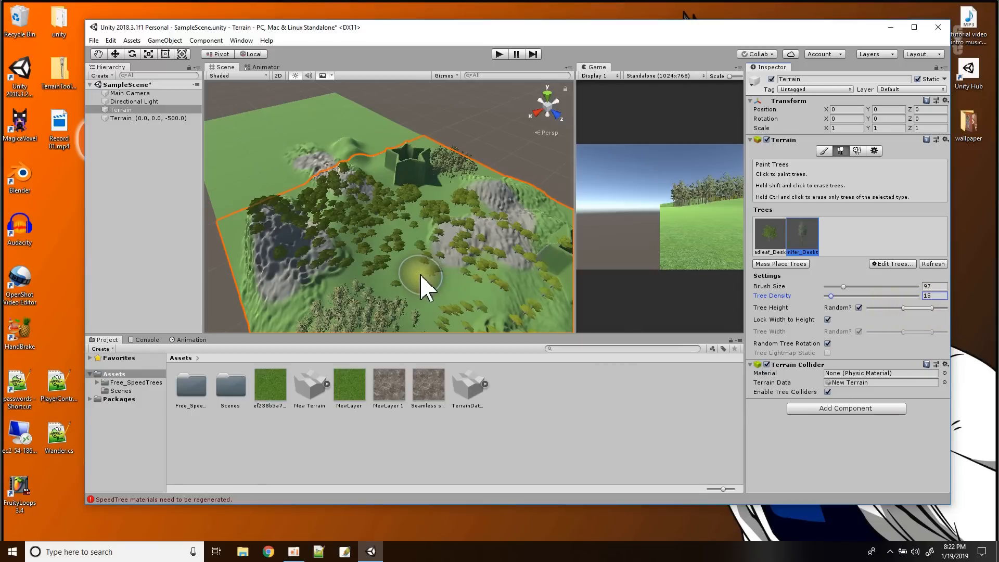
{"action": "mouse_move", "coordinate": [419, 274]}
{"action": "left_mouse_down"}
{"action": "mouse_move", "coordinate": [417, 297]}
{"action": "mouse_move", "coordinate": [431, 312]}
{"action": "left_mouse_up"}
{"action": "scroll", "coordinate": [431, 326], "scroll_direction": "up", "scroll_amount": 10}
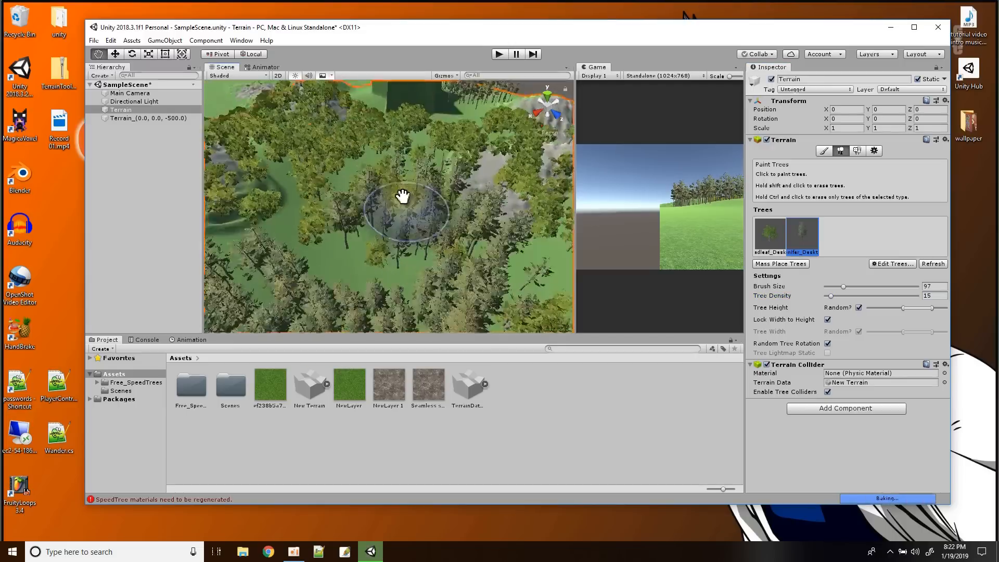
{"action": "scroll", "coordinate": [390, 187], "scroll_direction": "down", "scroll_amount": 5}
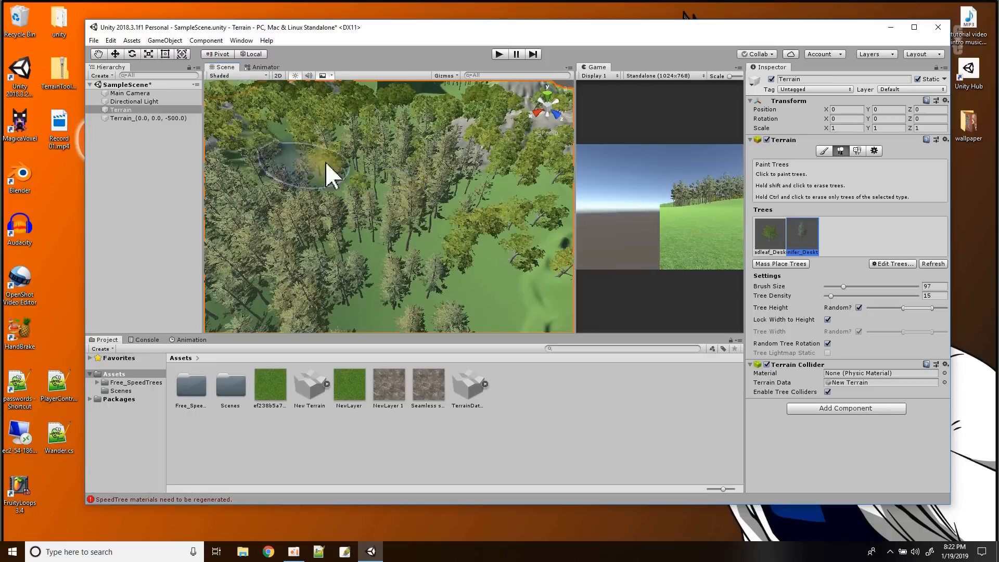
Narrow the random tree height range to taller trees and paint more conifers in the clearing beside the existing ones
{"action": "left_click_drag", "start_coordinate": [903, 308], "coordinate": [909, 307]}
{"action": "left_click", "coordinate": [510, 281]}
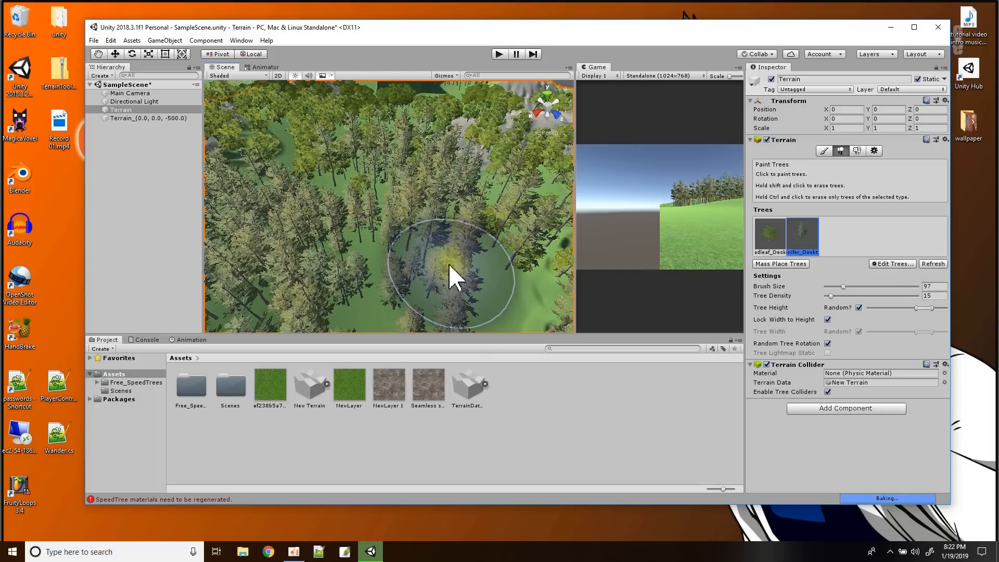
{"action": "left_click_drag", "start_coordinate": [445, 287], "coordinate": [306, 232], "text": "alt"}
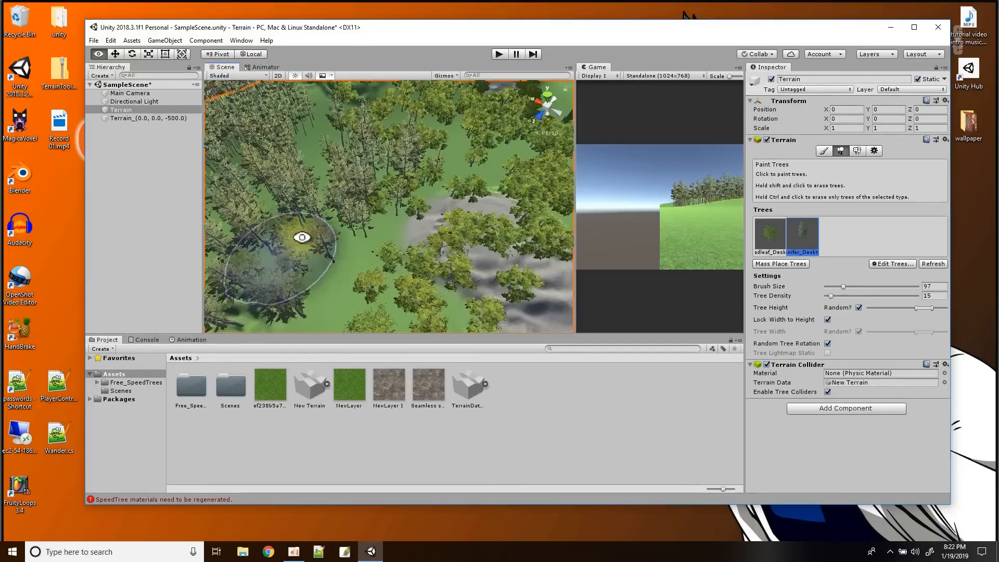
{"action": "scroll", "coordinate": [337, 224], "scroll_direction": "down", "scroll_amount": 5}
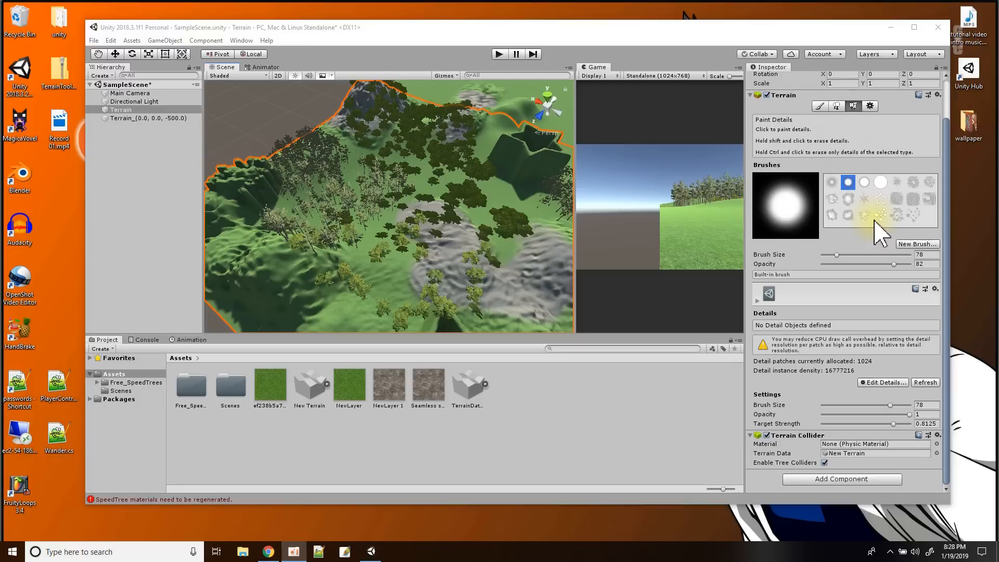
{"action": "left_click", "coordinate": [885, 383]}
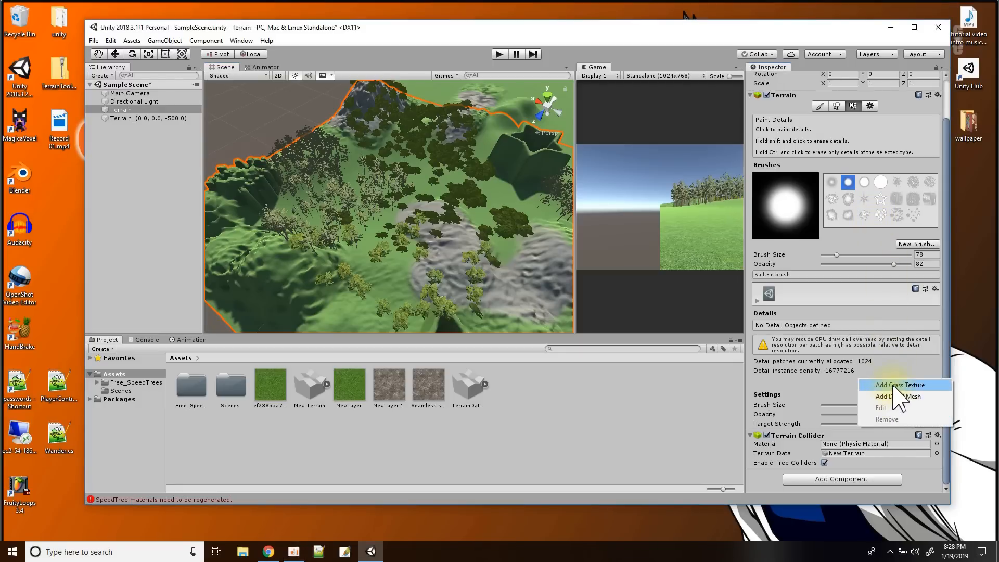
{"action": "left_click", "coordinate": [894, 386]}
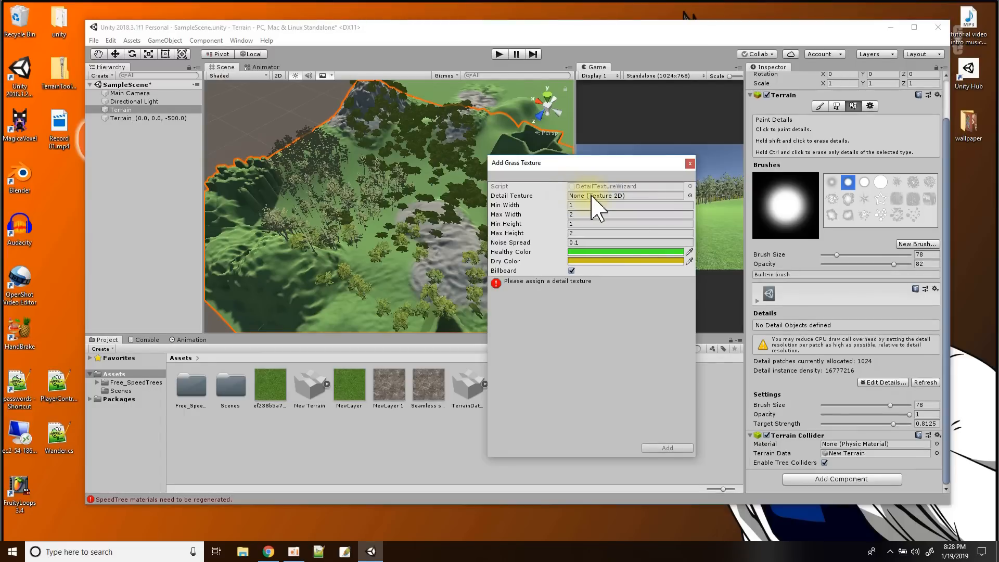
{"action": "left_click", "coordinate": [690, 164]}
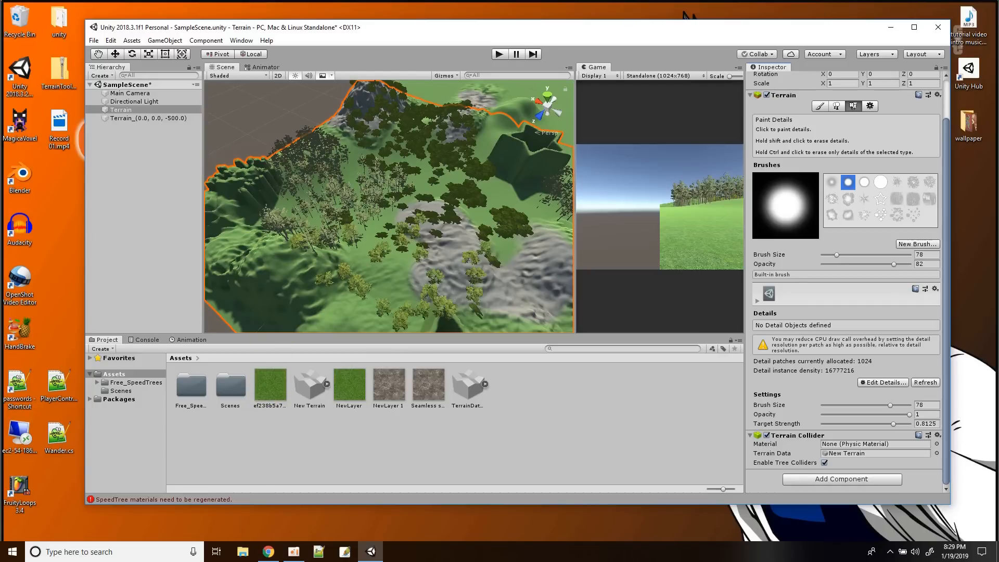
Switch to Chrome and search Google for "grass images"
{"action": "key", "text": "alt+Tab"}
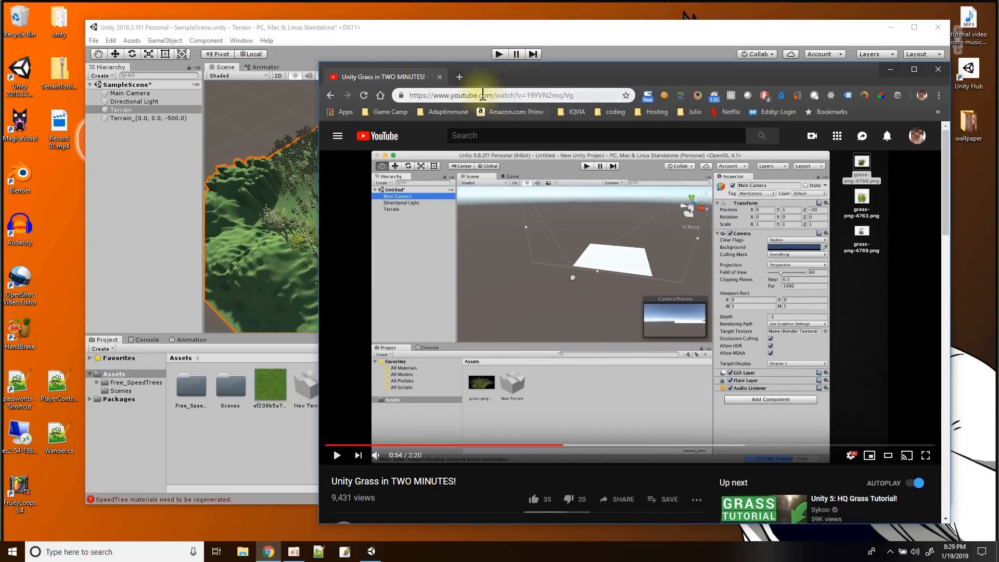
{"action": "left_click", "coordinate": [474, 97]}
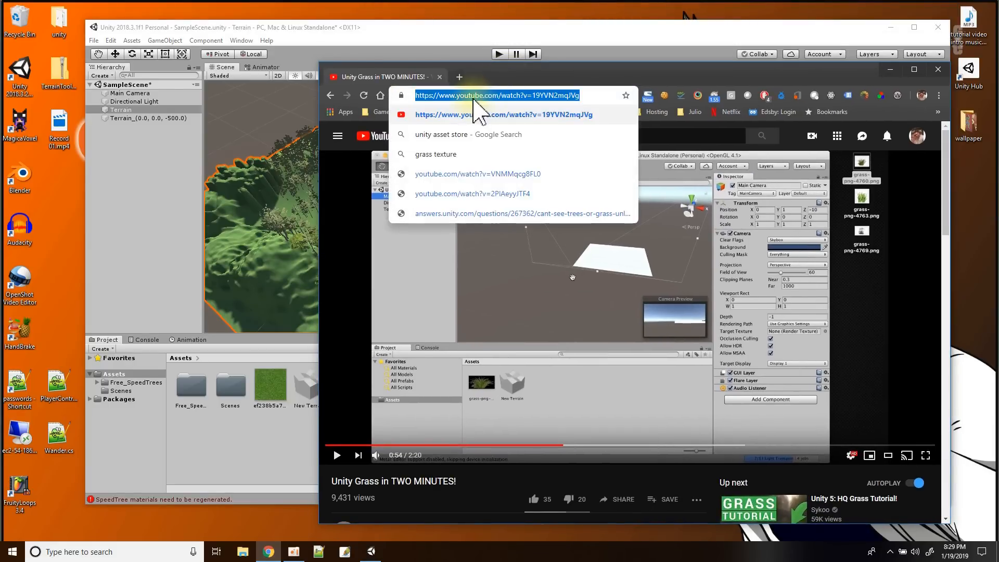
{"action": "type", "text": "grass"}
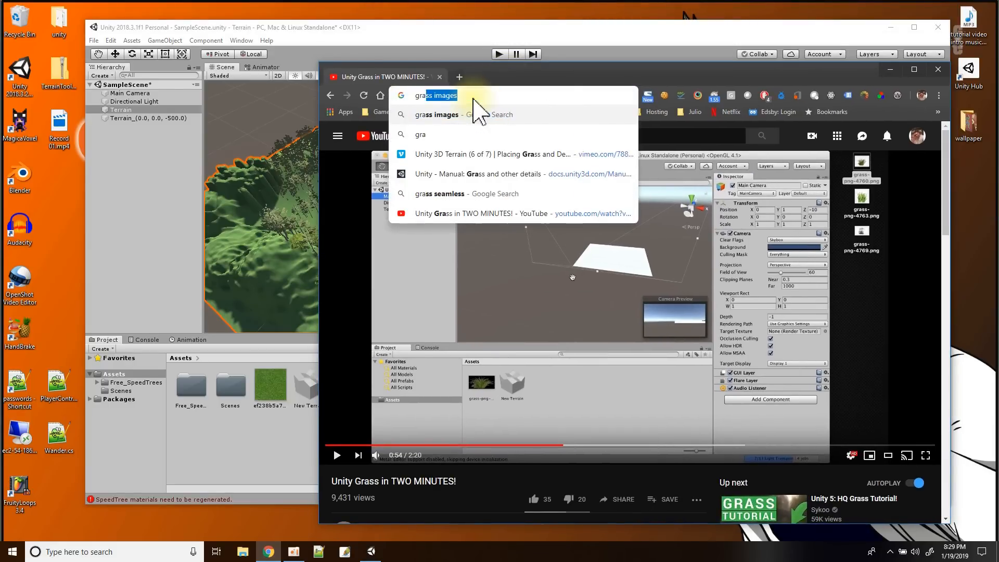
{"action": "type", "text": " images"}
{"action": "key", "text": "Return"}
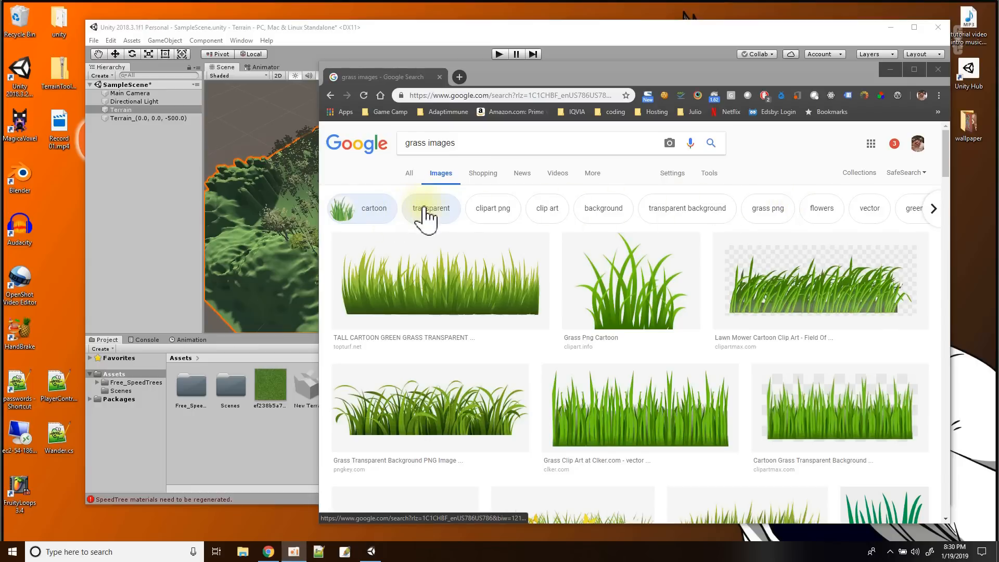
Save the 1024 × 1024 Grass Transparent PNG picture from freeiconspng.com to the Desktop as billboard-grass-png-11.png and close the browser
{"action": "scroll", "coordinate": [514, 286], "scroll_direction": "down", "scroll_amount": 5}
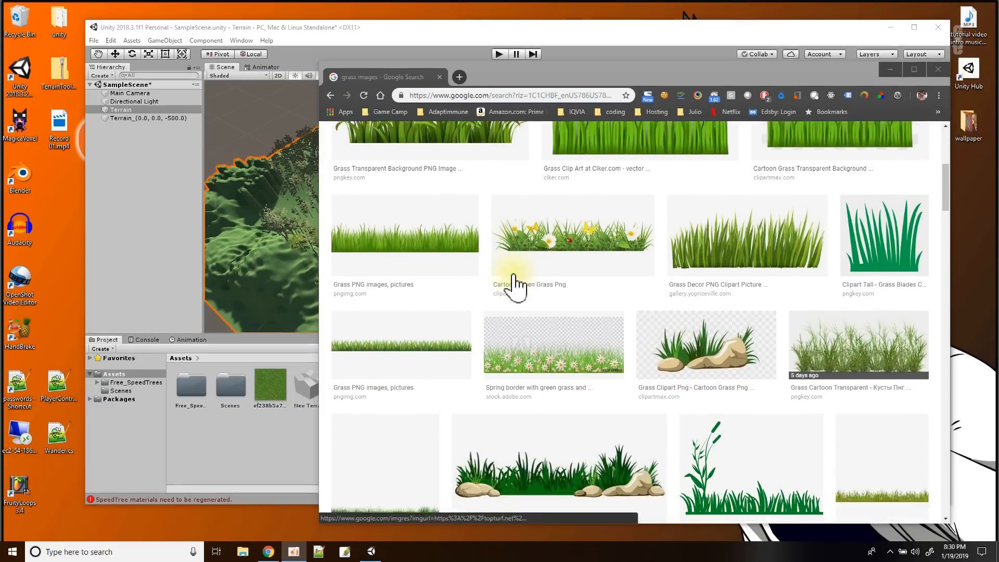
{"action": "scroll", "coordinate": [542, 330], "scroll_direction": "down", "scroll_amount": 4}
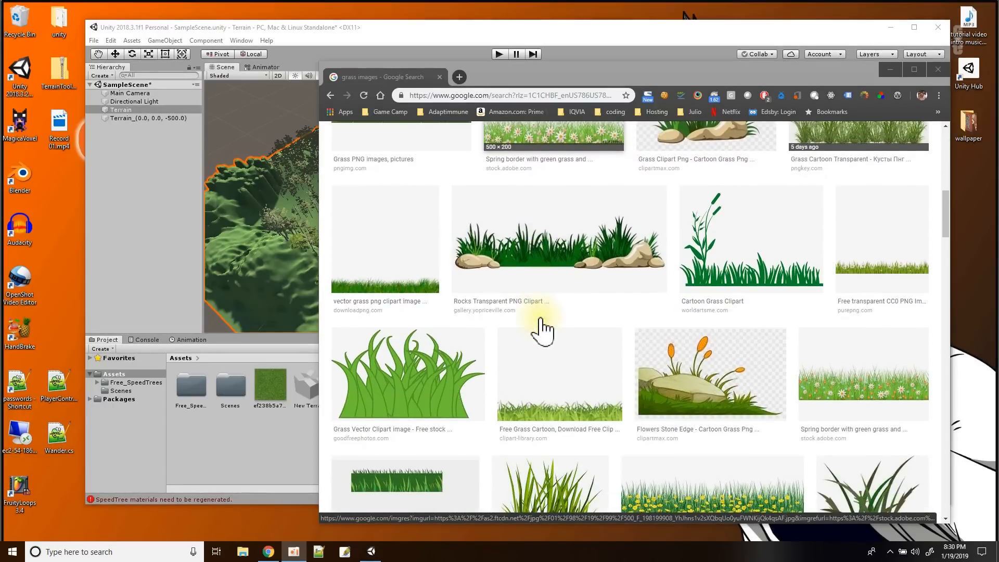
{"action": "scroll", "coordinate": [542, 330], "scroll_direction": "down", "scroll_amount": 3}
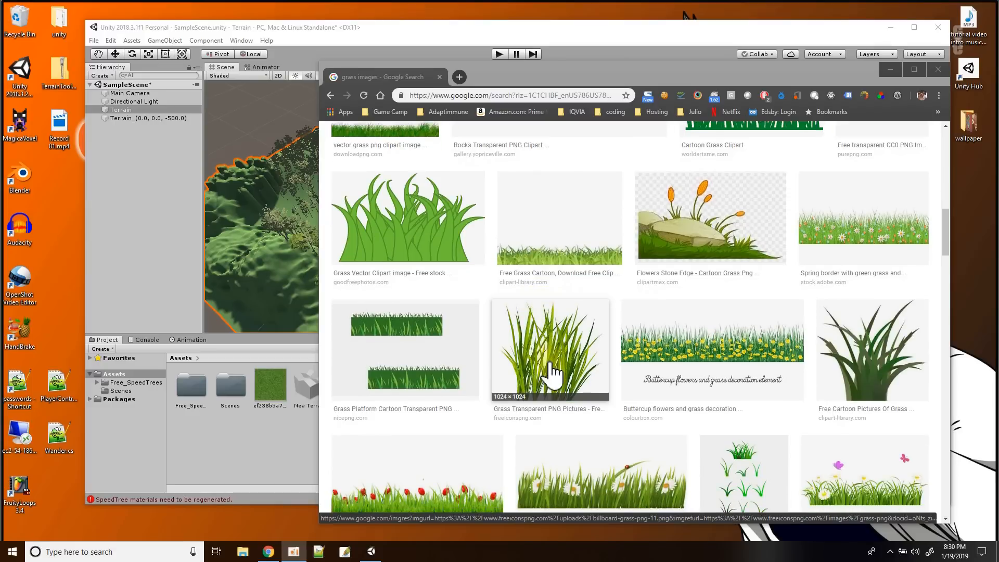
{"action": "left_click", "coordinate": [542, 371]}
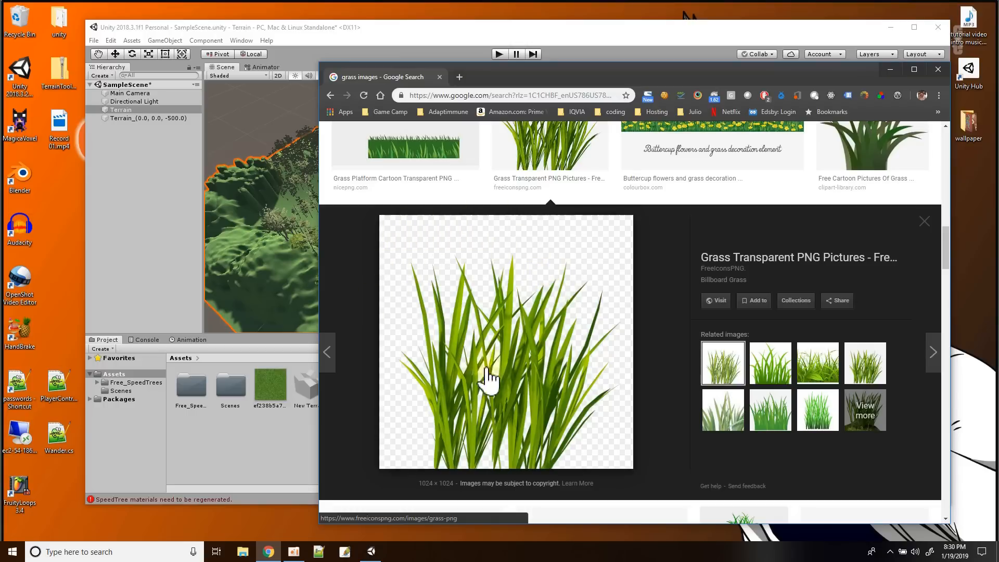
{"action": "right_click", "coordinate": [527, 318]}
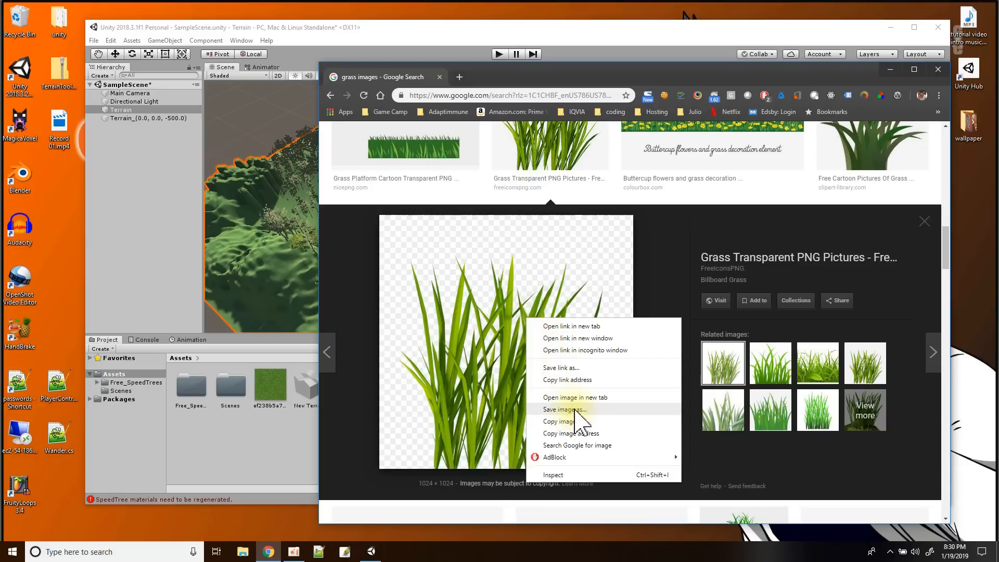
{"action": "left_click", "coordinate": [565, 410]}
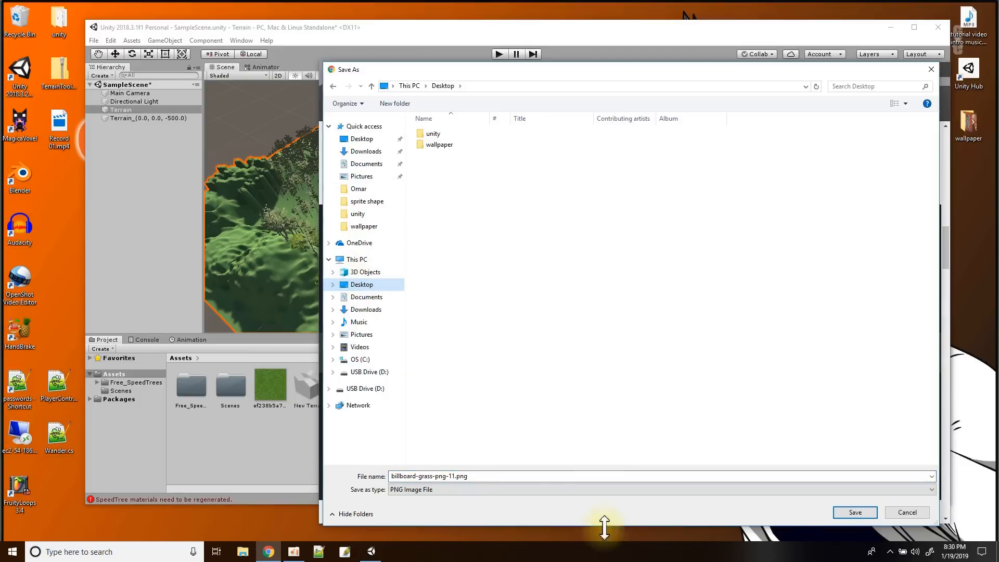
{"action": "left_click", "coordinate": [854, 512]}
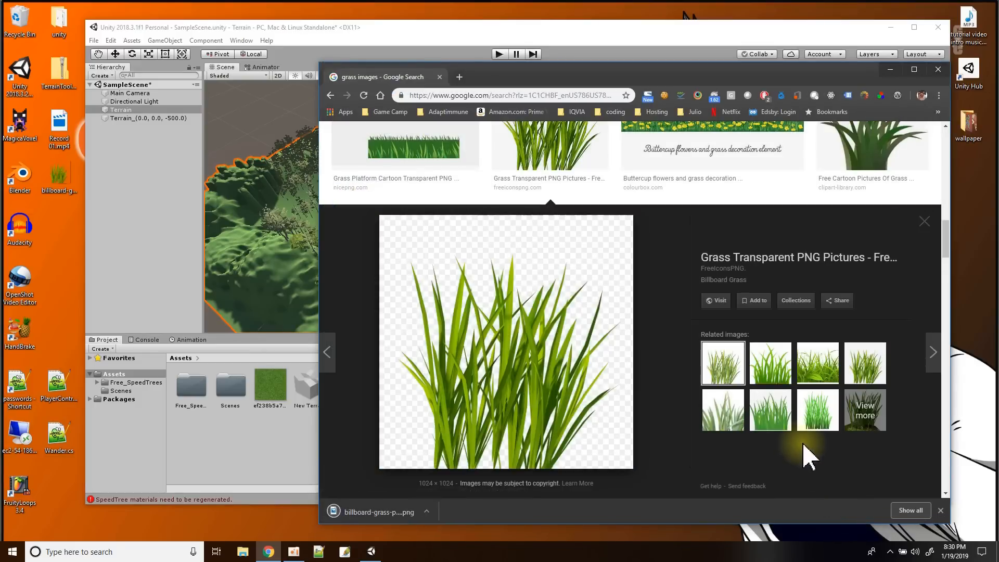
{"action": "left_click", "coordinate": [938, 70]}
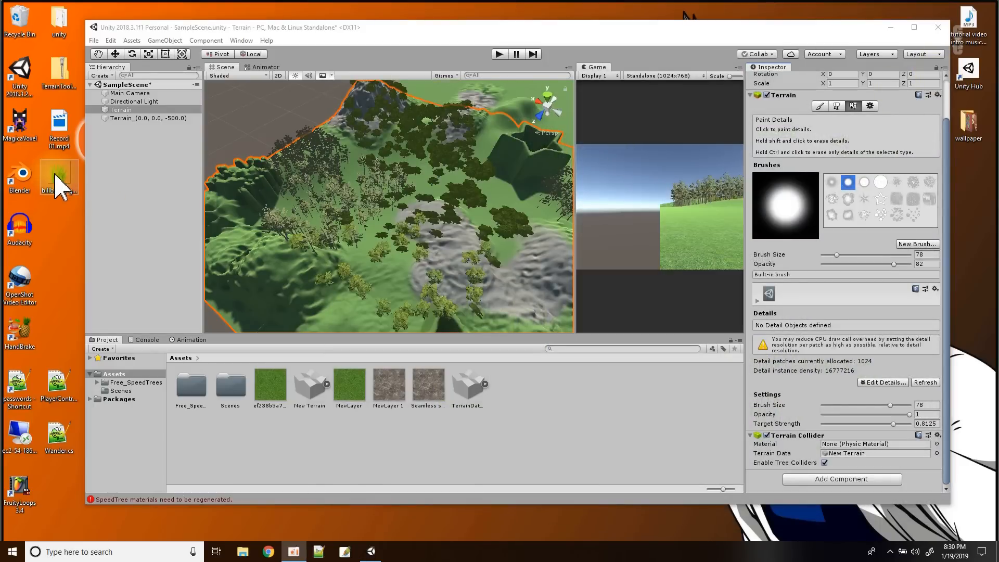
Import billboard-grass-png-11 from the desktop into the Assets folder and apply the Sprite (2D and UI) texture type to it
{"action": "left_click_drag", "start_coordinate": [60, 184], "coordinate": [526, 401]}
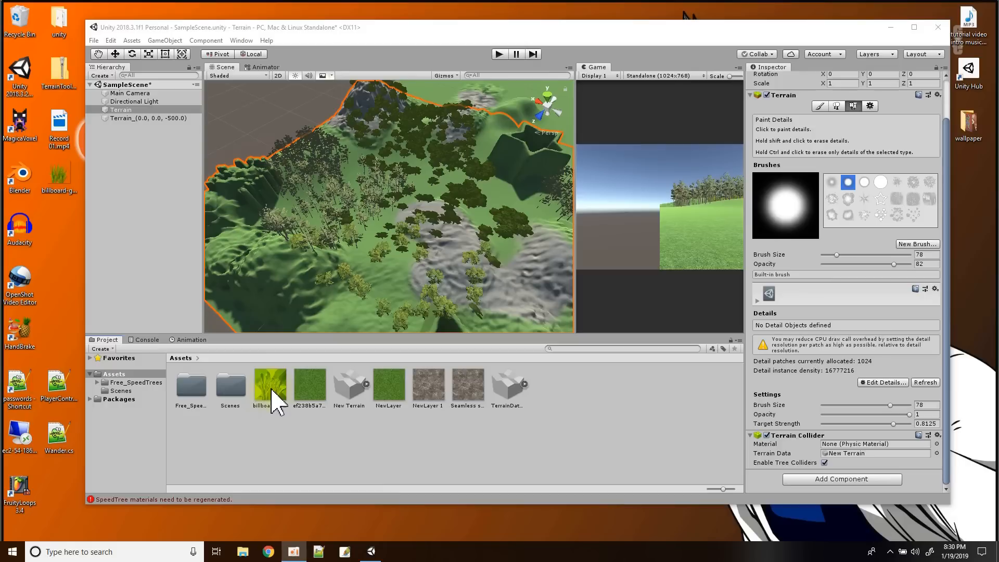
{"action": "left_click", "coordinate": [271, 388]}
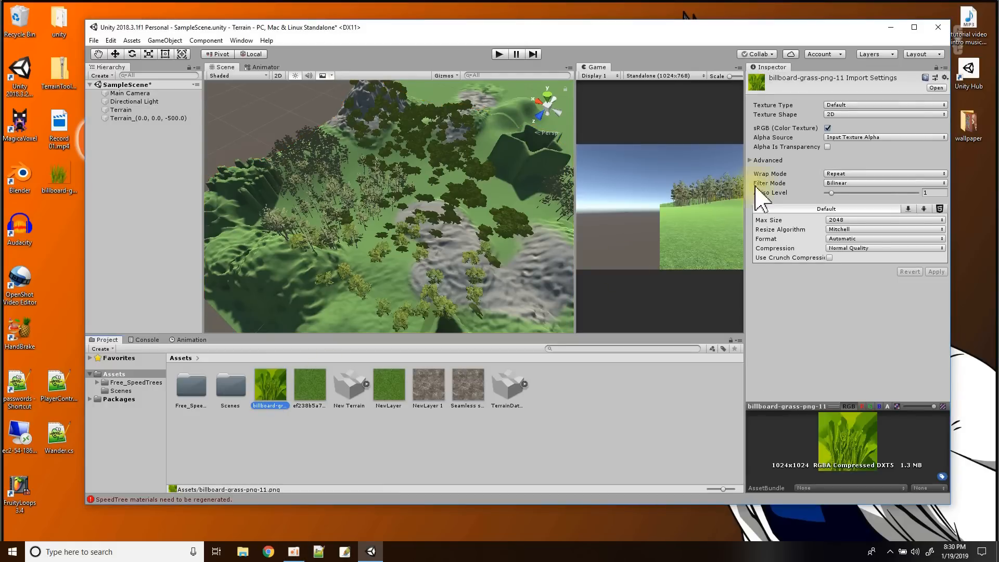
{"action": "left_click", "coordinate": [852, 106]}
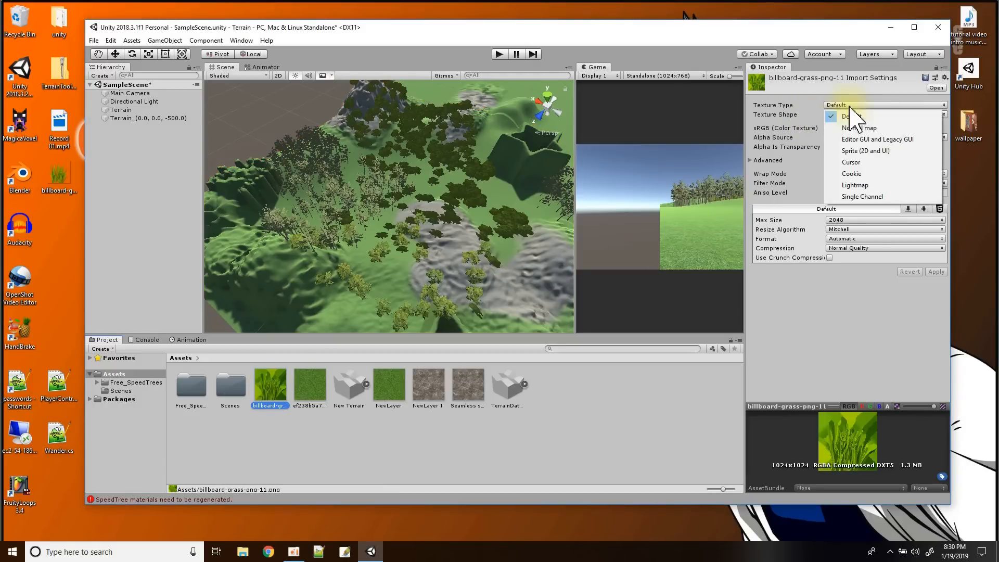
{"action": "left_click", "coordinate": [860, 153]}
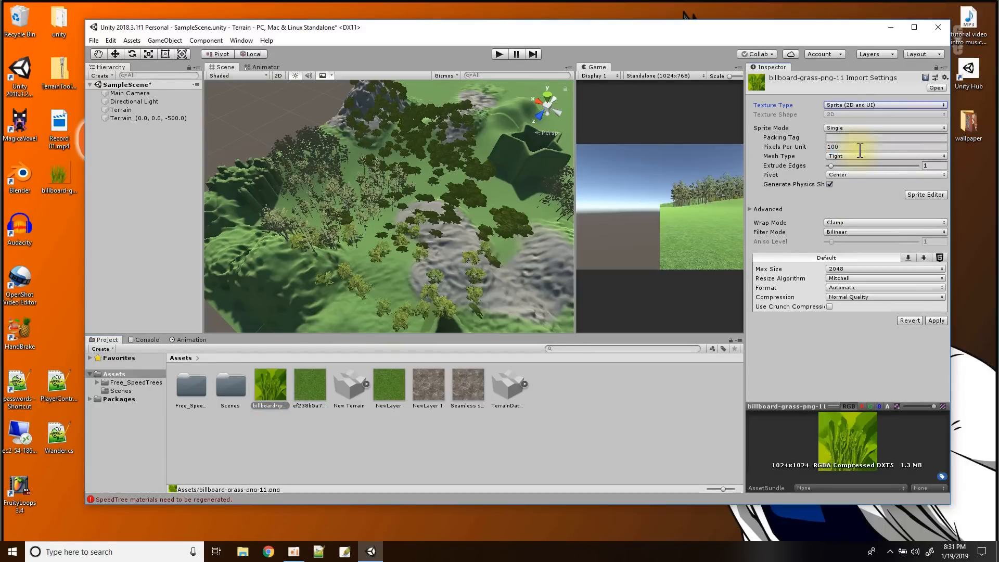
{"action": "left_click", "coordinate": [937, 321]}
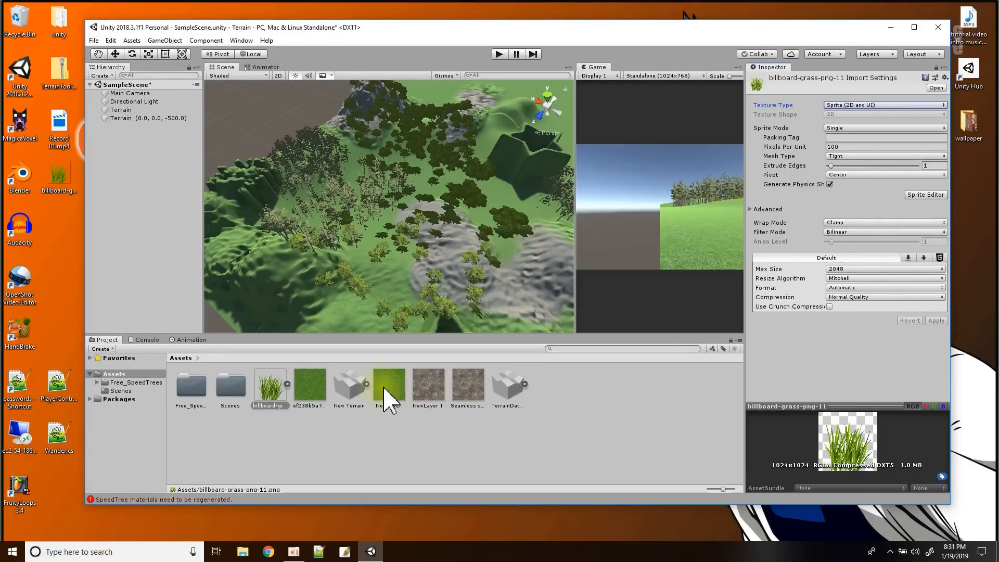
Add billboard-grass-png-11 as a grass detail texture on the original Terrain, keeping the default width, height and colour settings
{"action": "left_click_drag", "start_coordinate": [281, 401], "coordinate": [115, 119]}
{"action": "left_click", "coordinate": [115, 110]}
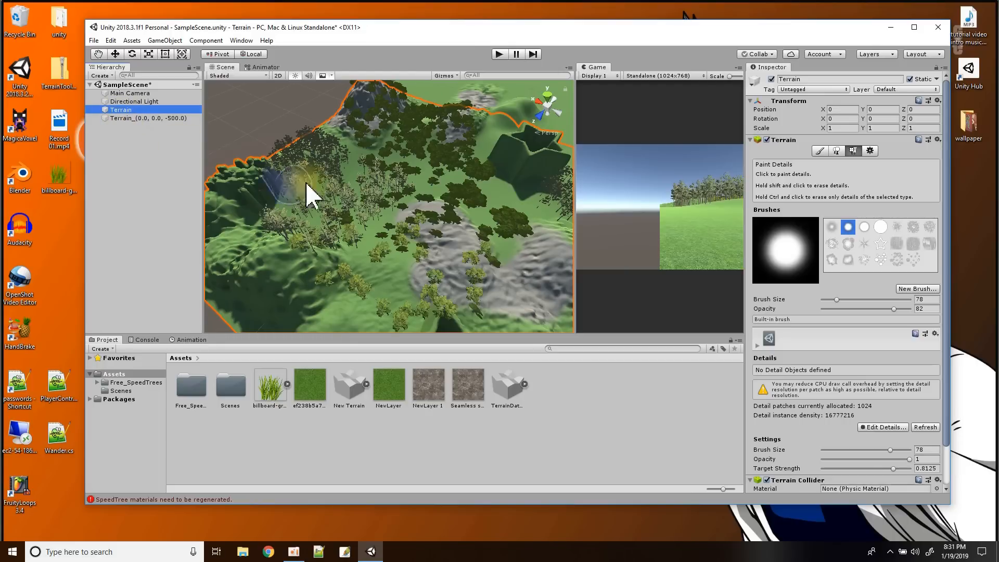
{"action": "middle_click_drag", "start_coordinate": [474, 164], "coordinate": [280, 322]}
{"action": "scroll", "coordinate": [404, 250], "scroll_direction": "up", "scroll_amount": 7}
{"action": "mouse_move", "coordinate": [392, 223]}
{"action": "middle_mouse_down"}
{"action": "mouse_move", "coordinate": [370, 107]}
{"action": "mouse_move", "coordinate": [391, 111]}
{"action": "middle_mouse_up"}
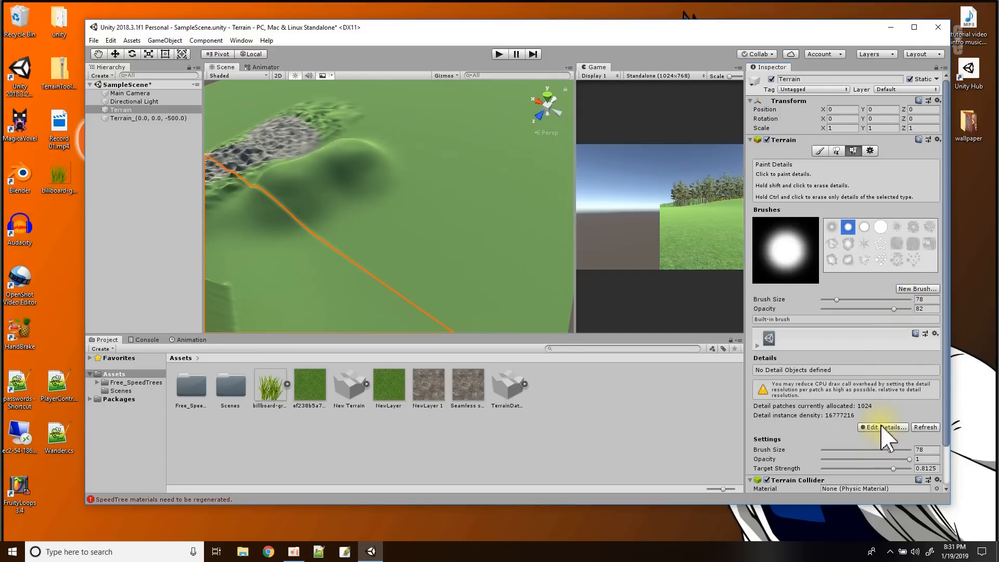
{"action": "left_click", "coordinate": [882, 428]}
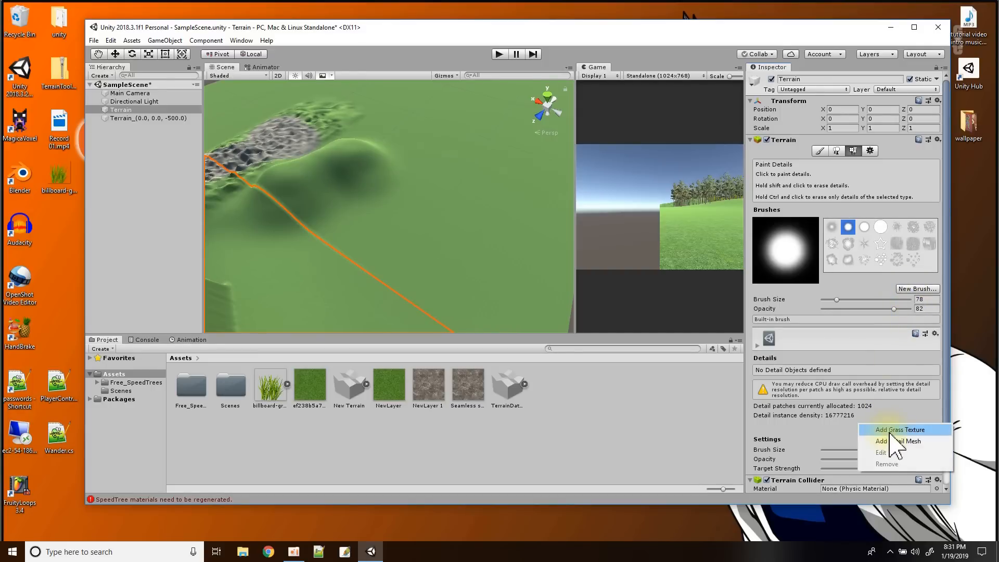
{"action": "left_click", "coordinate": [893, 437]}
{"action": "left_click", "coordinate": [690, 195]}
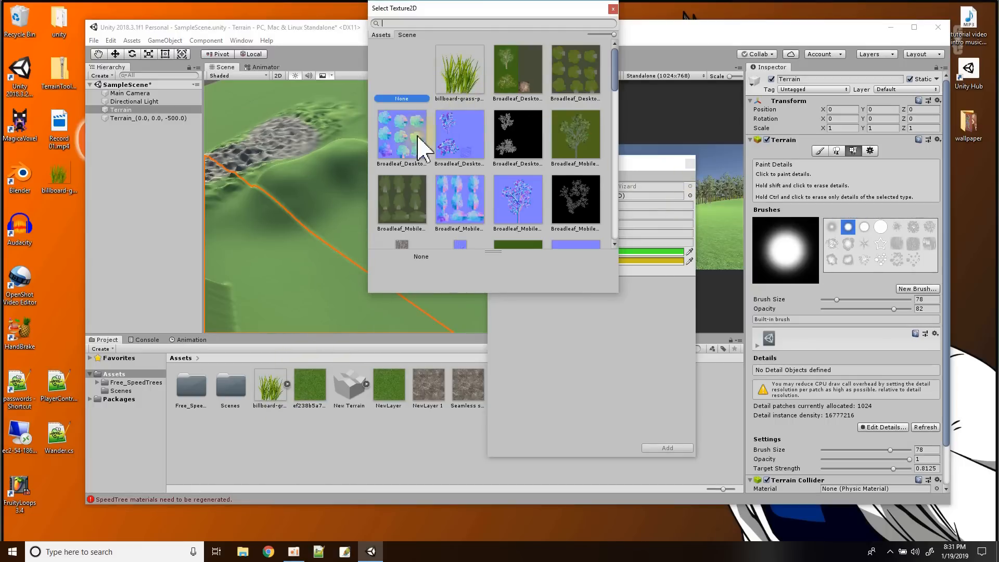
{"action": "double_click", "coordinate": [460, 83]}
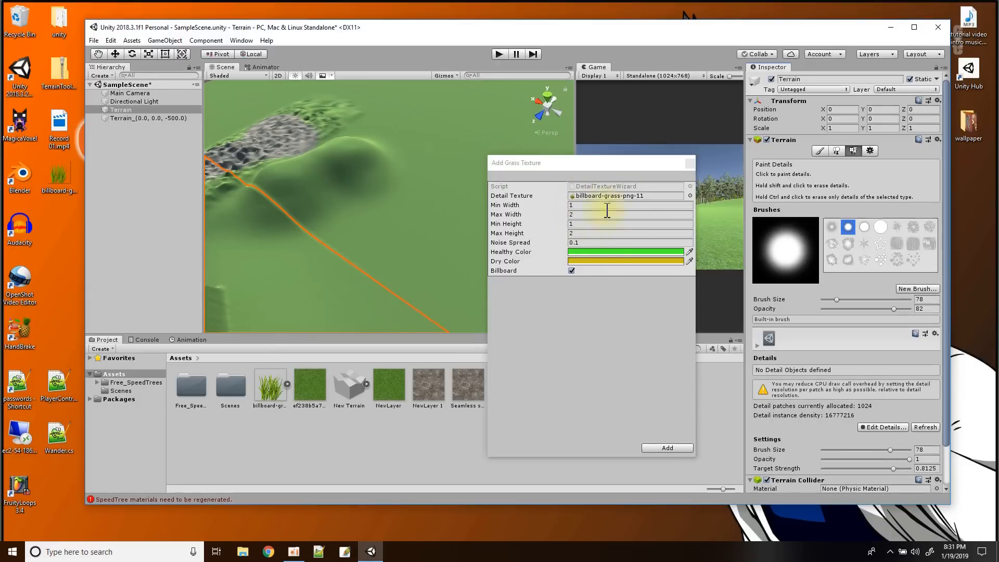
{"action": "left_click", "coordinate": [666, 449]}
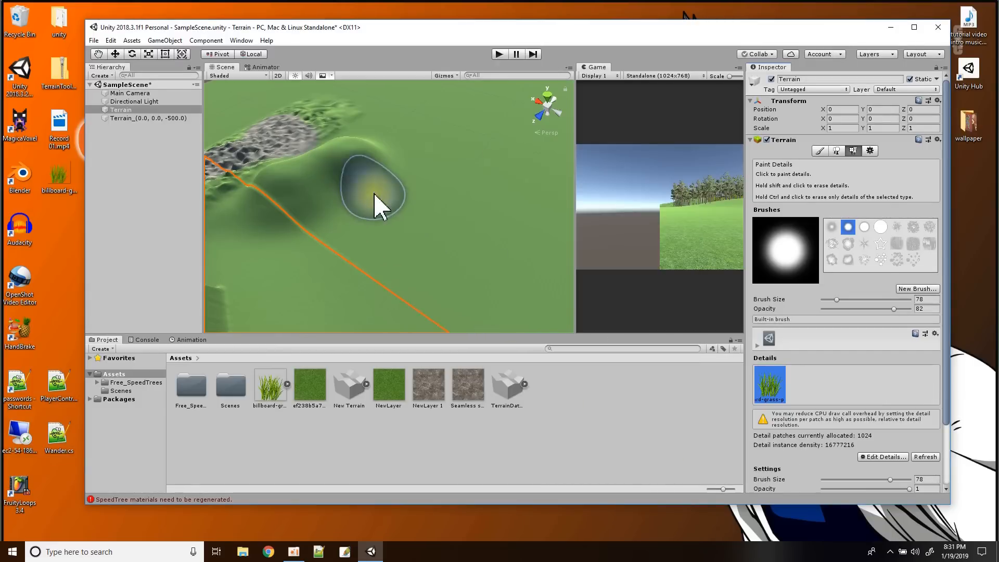
Paint grass details on the flat green area of the original Terrain near the star-shaped walls, using brush size 78
{"action": "left_click", "coordinate": [393, 251]}
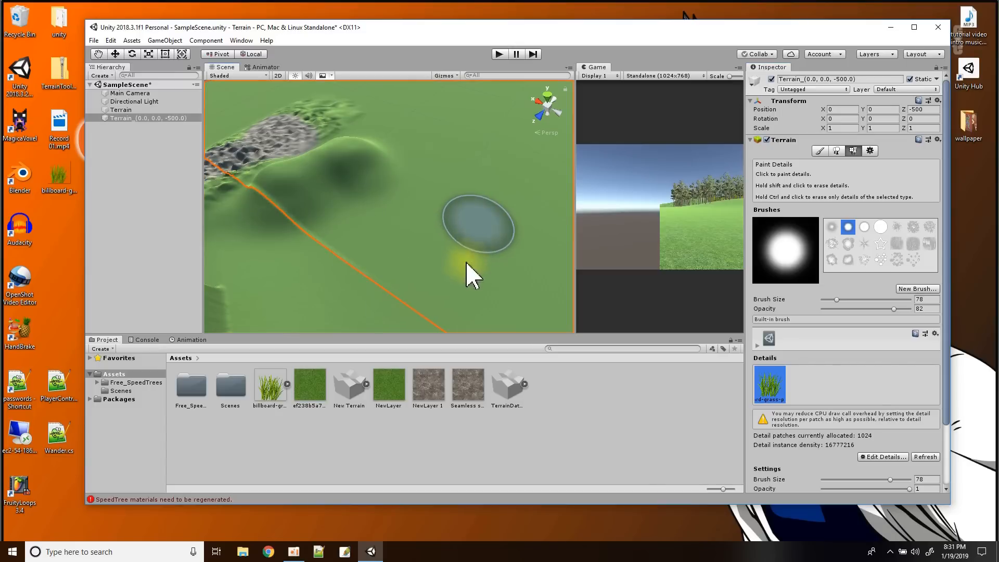
{"action": "left_click", "coordinate": [349, 292]}
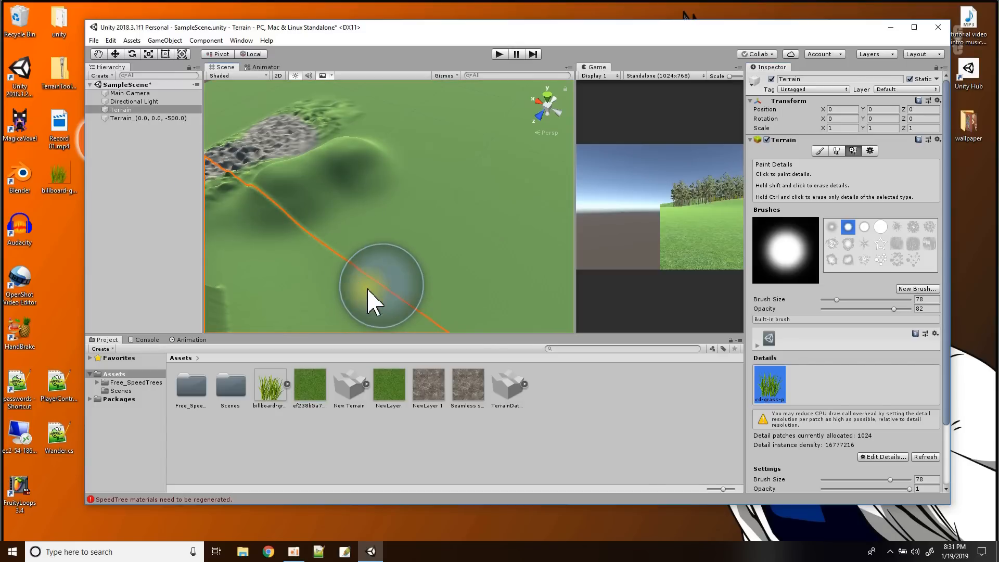
{"action": "scroll", "coordinate": [396, 250], "scroll_direction": "down", "scroll_amount": 3}
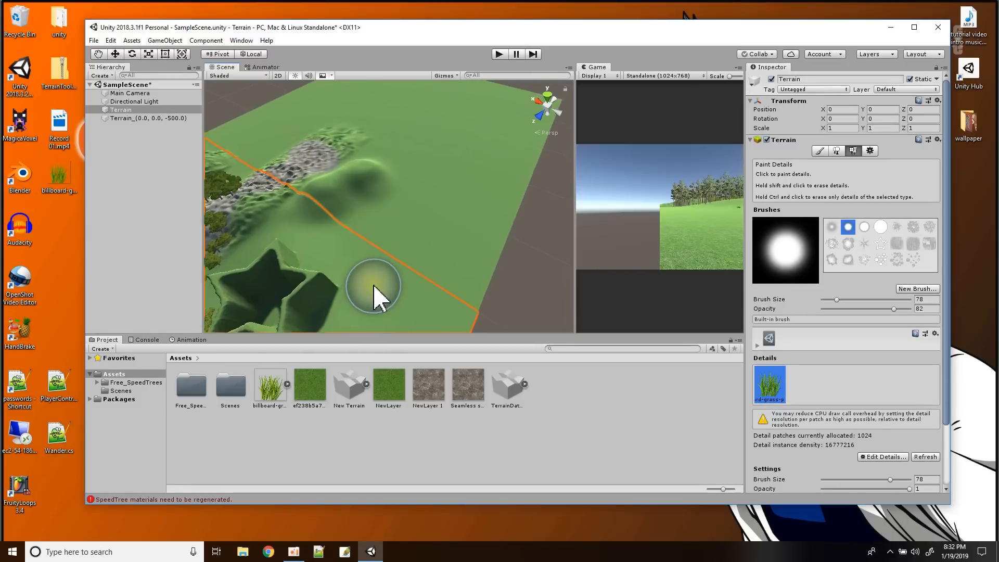
{"action": "scroll", "coordinate": [375, 297], "scroll_direction": "up", "scroll_amount": 5}
{"action": "scroll", "coordinate": [373, 285], "scroll_direction": "up", "scroll_amount": 4}
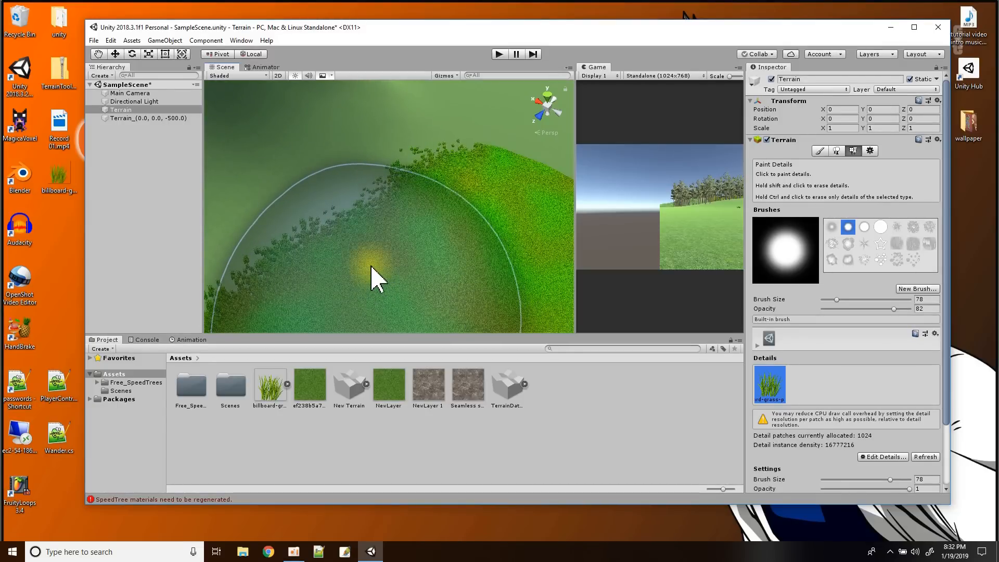
Examine the painted grass patch up close and from farther away, including its edge against the bare ground
{"action": "mouse_move", "coordinate": [372, 265]}
{"action": "left_mouse_down", "text": "alt"}
{"action": "mouse_move", "coordinate": [386, 275]}
{"action": "mouse_move", "coordinate": [404, 161]}
{"action": "mouse_move", "coordinate": [529, 162]}
{"action": "mouse_move", "coordinate": [687, 134]}
{"action": "mouse_move", "coordinate": [575, 172]}
{"action": "mouse_move", "coordinate": [520, 225]}
{"action": "left_mouse_up", "text": "alt"}
{"action": "middle_click_drag", "start_coordinate": [425, 167], "coordinate": [411, 86]}
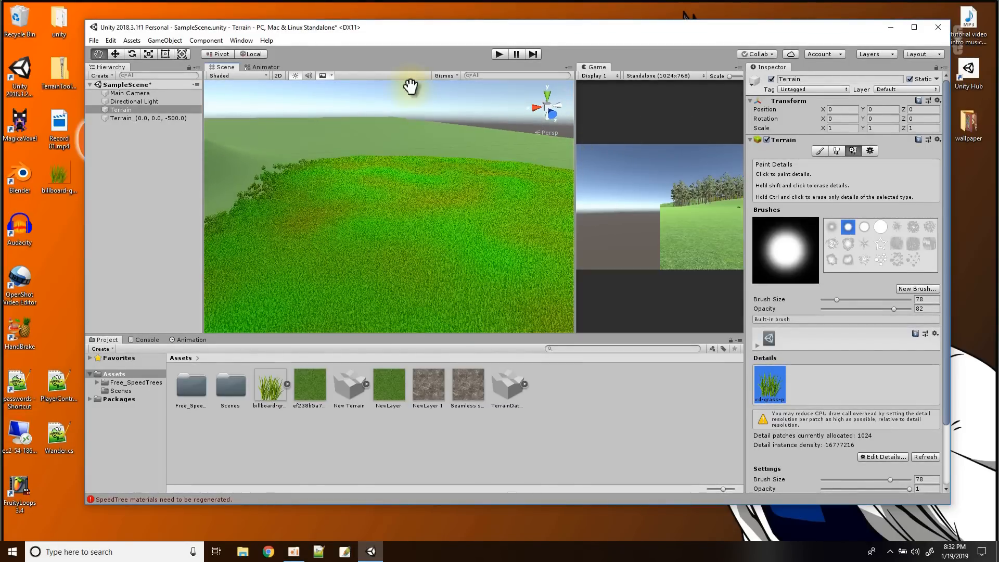
{"action": "mouse_move", "coordinate": [416, 270]}
{"action": "middle_mouse_down"}
{"action": "mouse_move", "coordinate": [405, 74]}
{"action": "mouse_move", "coordinate": [414, 110]}
{"action": "middle_mouse_up"}
{"action": "scroll", "coordinate": [414, 127], "scroll_direction": "up", "scroll_amount": 3}
{"action": "scroll", "coordinate": [413, 167], "scroll_direction": "down", "scroll_amount": 5}
{"action": "scroll", "coordinate": [415, 179], "scroll_direction": "down", "scroll_amount": 5}
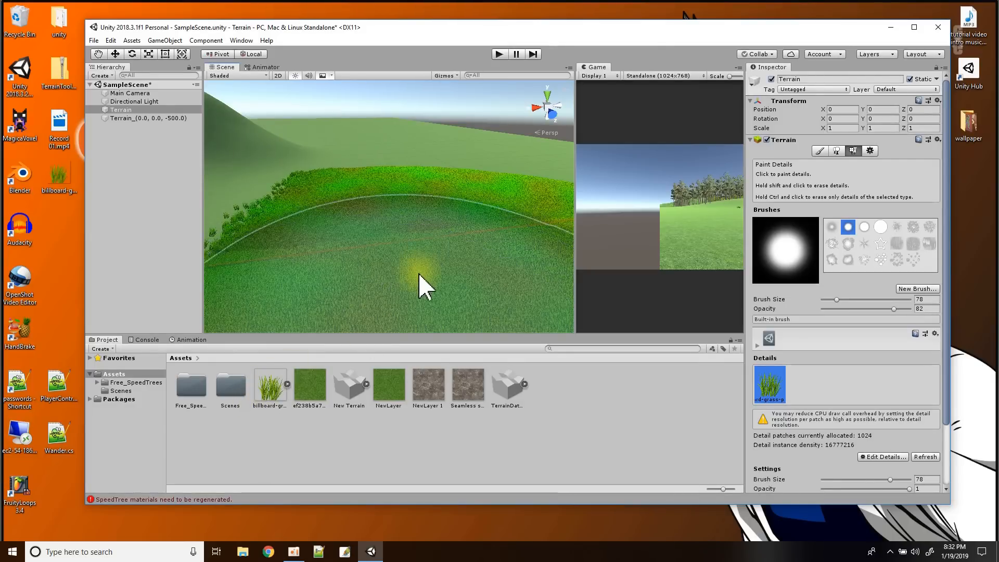
{"action": "scroll", "coordinate": [421, 276], "scroll_direction": "up", "scroll_amount": 6}
{"action": "scroll", "coordinate": [421, 276], "scroll_direction": "down", "scroll_amount": 2}
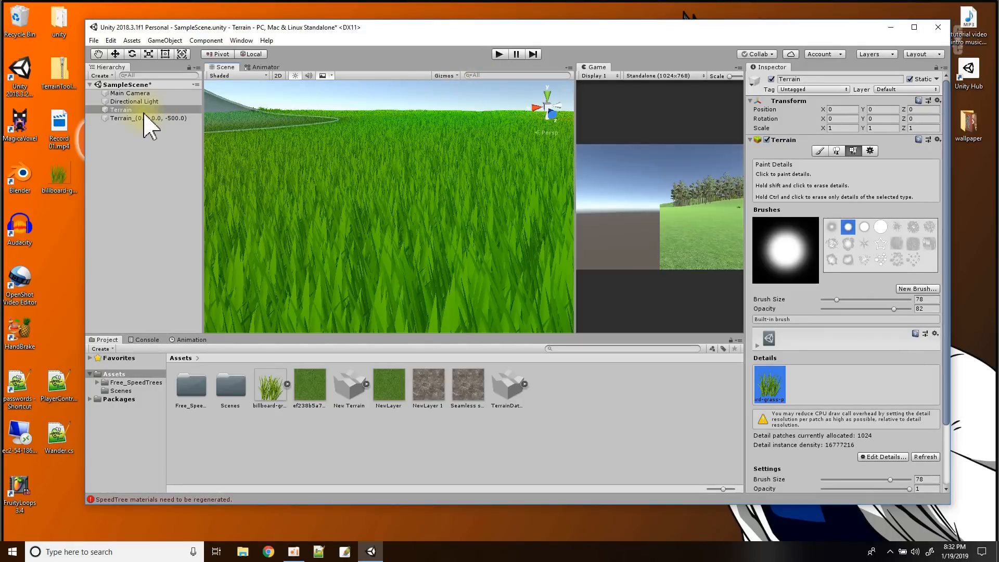
{"action": "scroll", "coordinate": [335, 212], "scroll_direction": "down", "scroll_amount": 5}
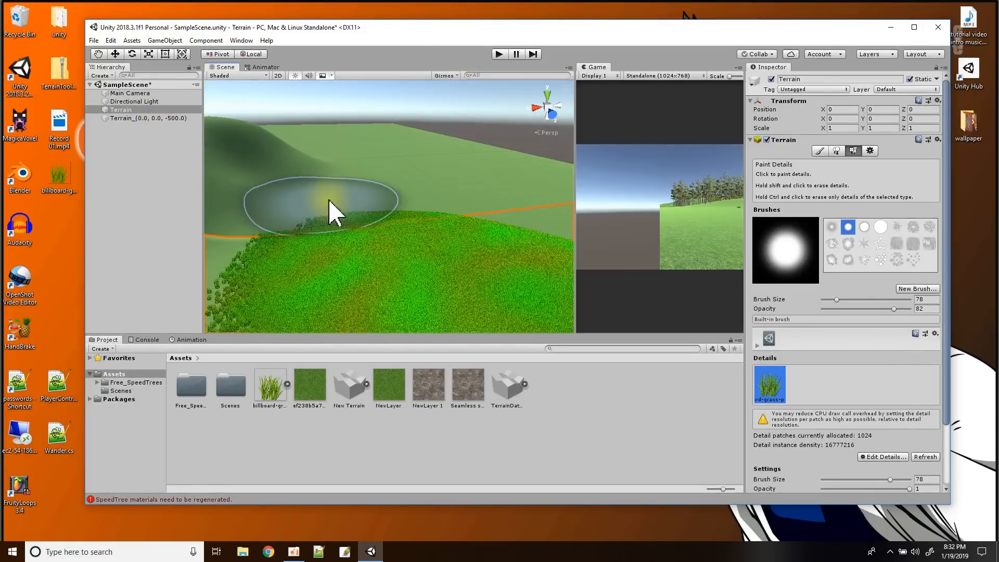
{"action": "right_click_drag", "start_coordinate": [350, 248], "coordinate": [397, 305]}
{"action": "middle_click_drag", "start_coordinate": [406, 305], "coordinate": [355, 197]}
{"action": "scroll", "coordinate": [356, 197], "scroll_direction": "up", "scroll_amount": 3}
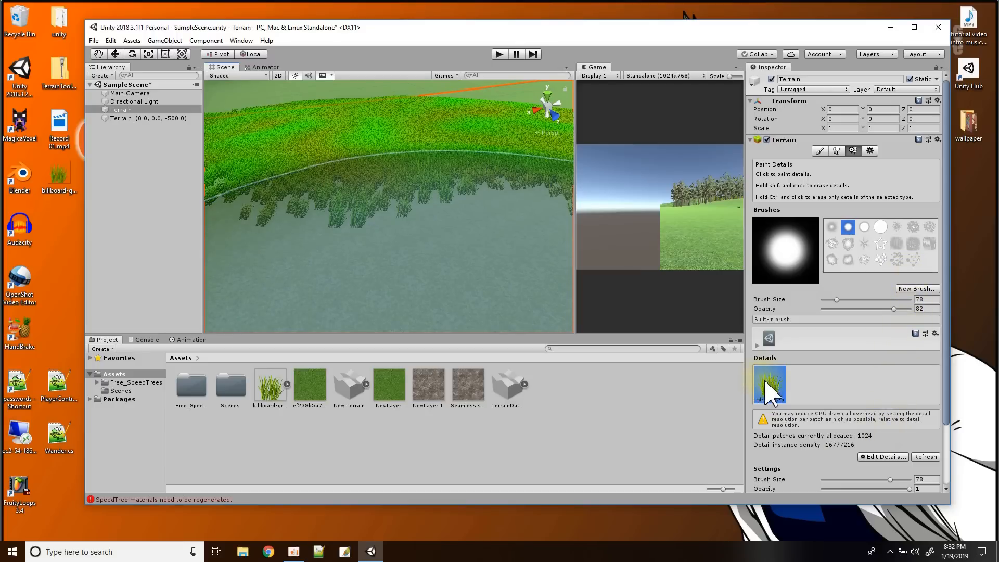
Examine the width, height, noise and colour settings of the billboard-grass-png-11 detail texture without changing them
{"action": "left_click", "coordinate": [891, 457]}
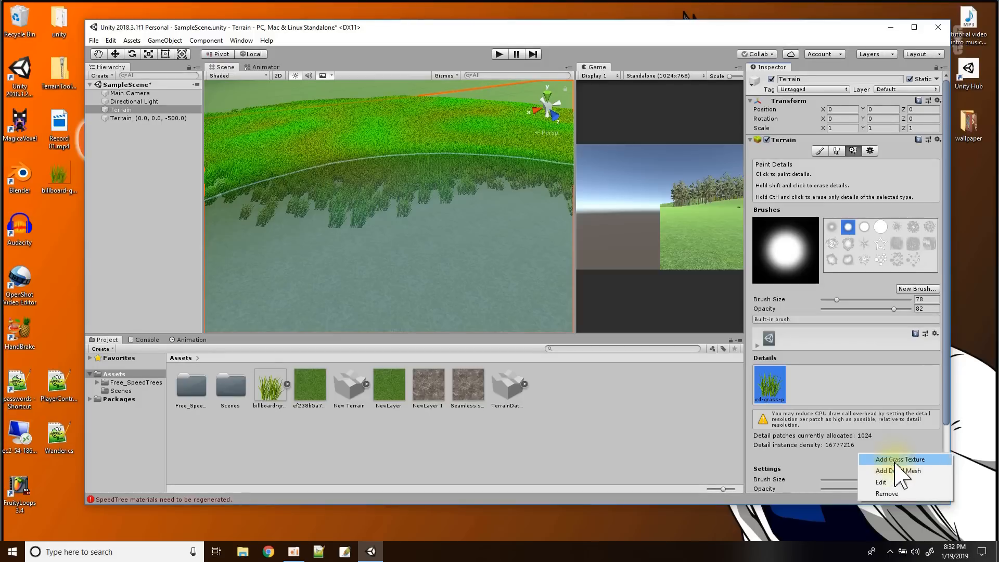
{"action": "left_click", "coordinate": [897, 483]}
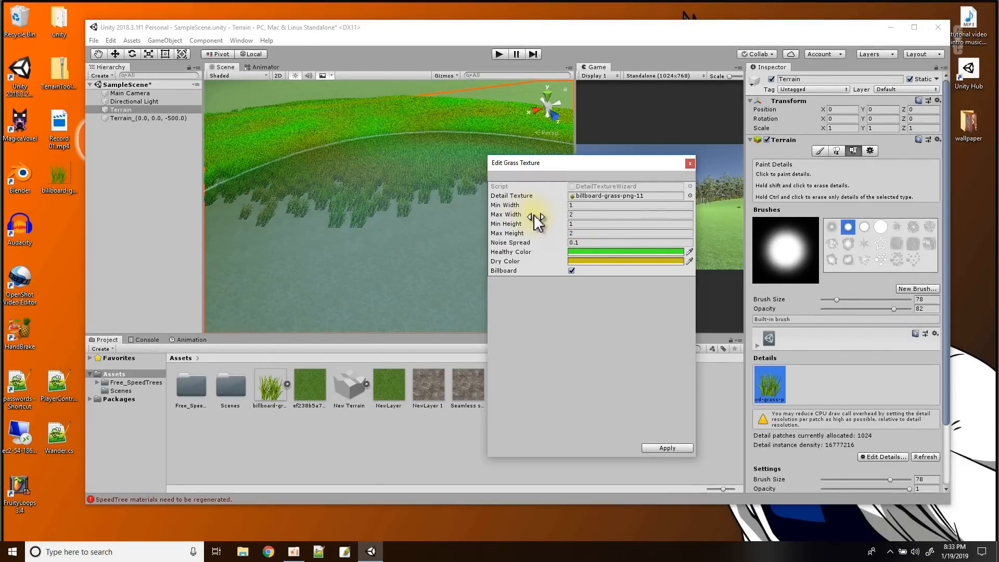
{"action": "left_click", "coordinate": [690, 164]}
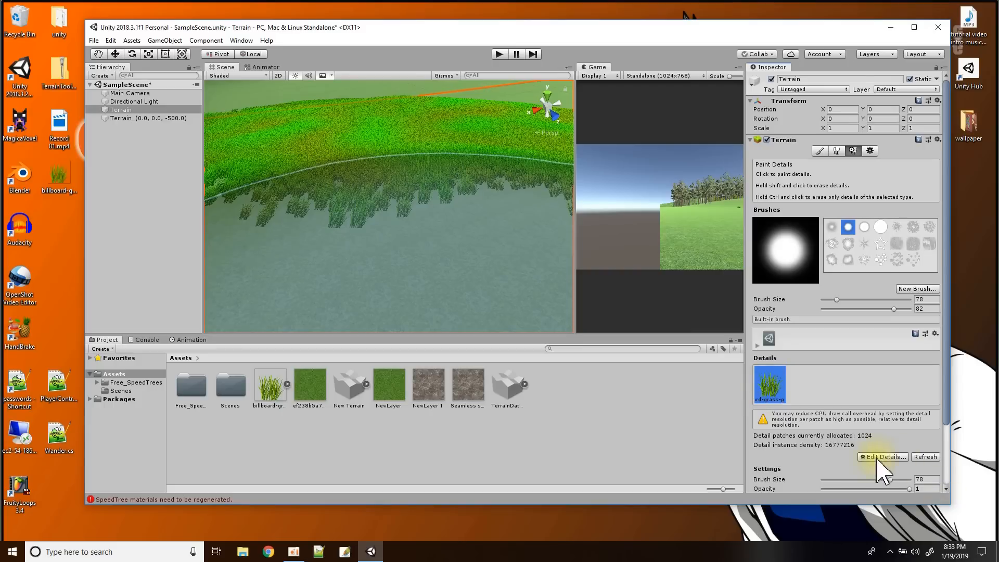
Remove the billboard-grass-png-11 detail from the original Terrain, clearing all the grass painted with it
{"action": "left_click", "coordinate": [882, 457]}
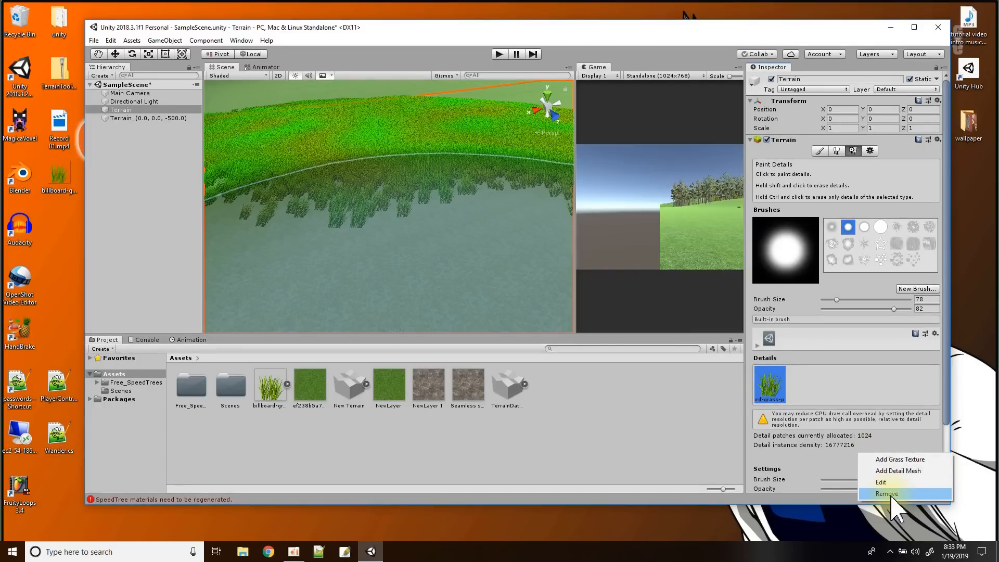
{"action": "left_click", "coordinate": [890, 494]}
{"action": "scroll", "coordinate": [304, 193], "scroll_direction": "down", "scroll_amount": 3}
{"action": "scroll", "coordinate": [299, 183], "scroll_direction": "up", "scroll_amount": 5}
{"action": "scroll", "coordinate": [300, 182], "scroll_direction": "down", "scroll_amount": 3}
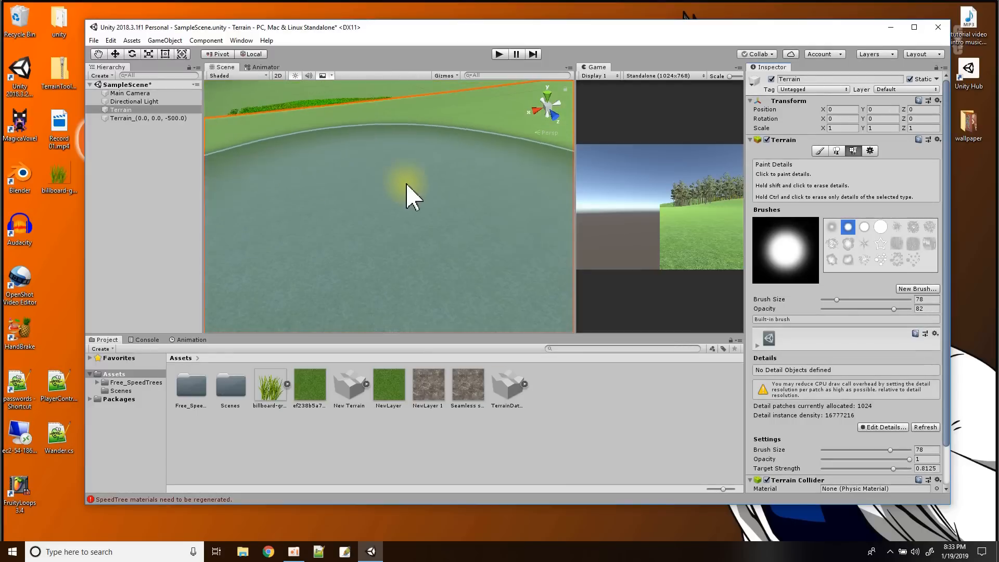
{"action": "scroll", "coordinate": [396, 193], "scroll_direction": "up", "scroll_amount": 2}
Set the detail brush size to 30 and opacity to 40, and choose billboard-grass-png-11 as a new grass detail texture
{"action": "left_click_drag", "start_coordinate": [837, 301], "coordinate": [828, 300]}
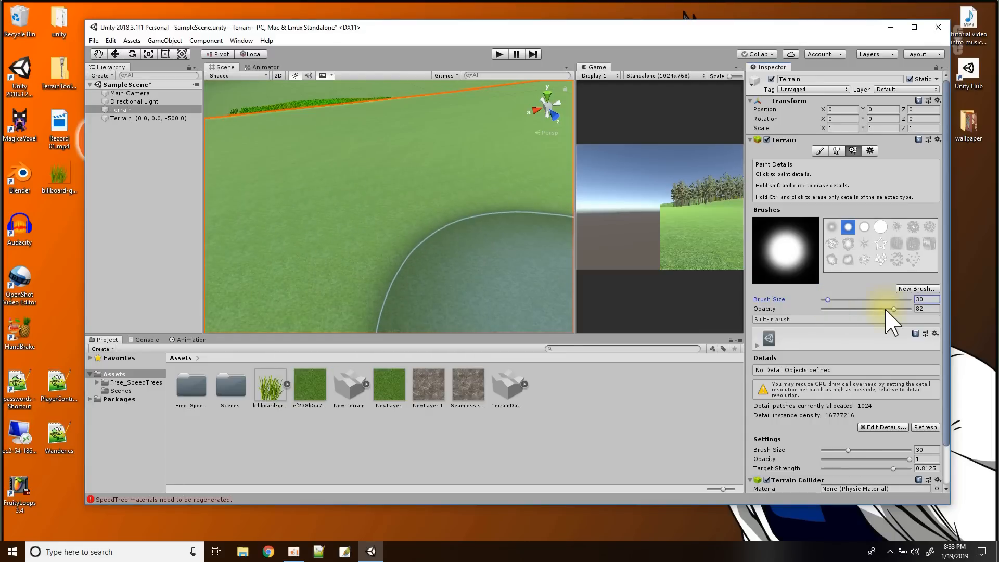
{"action": "left_click_drag", "start_coordinate": [893, 309], "coordinate": [858, 308]}
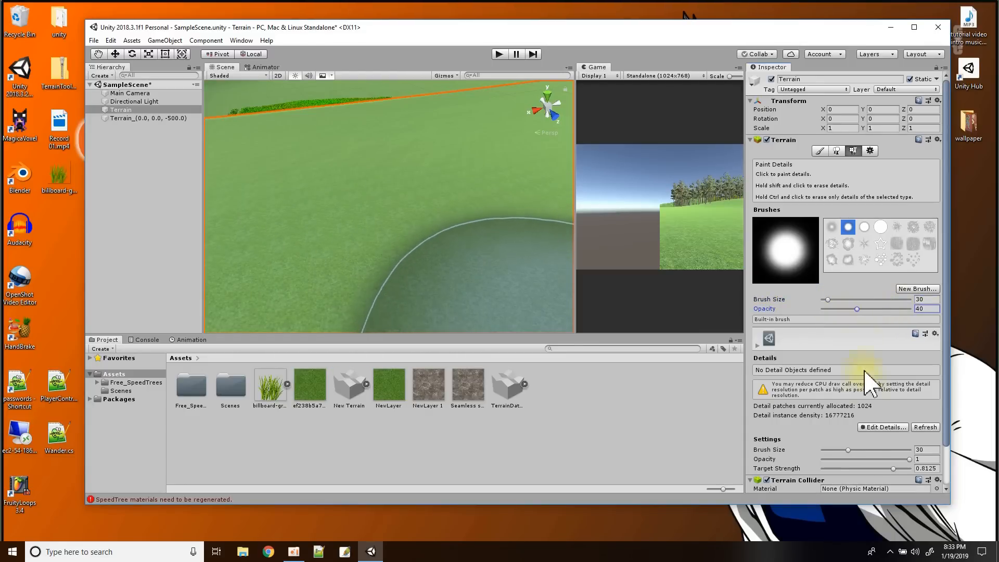
{"action": "left_click", "coordinate": [880, 427]}
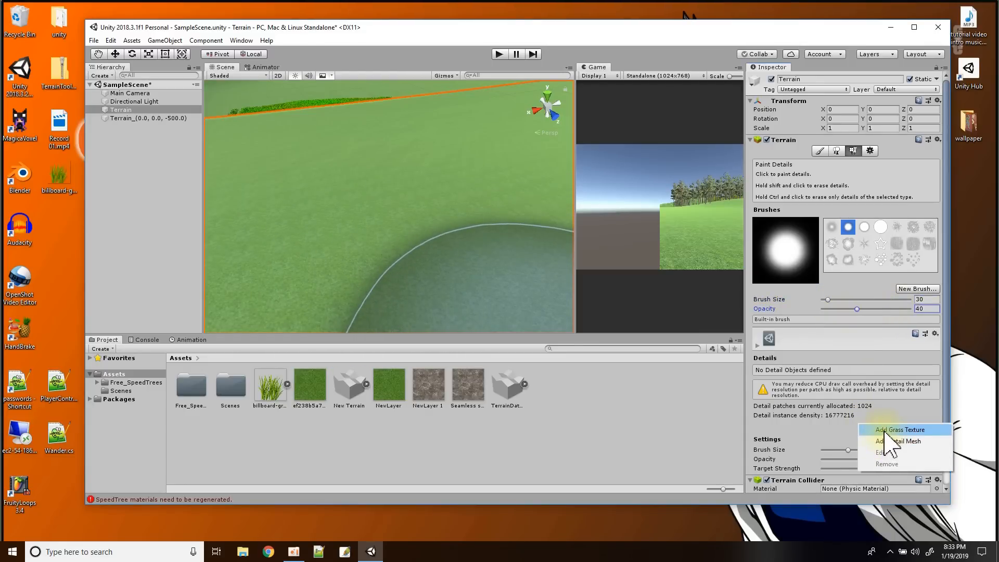
{"action": "left_click", "coordinate": [880, 431]}
{"action": "left_click", "coordinate": [690, 195]}
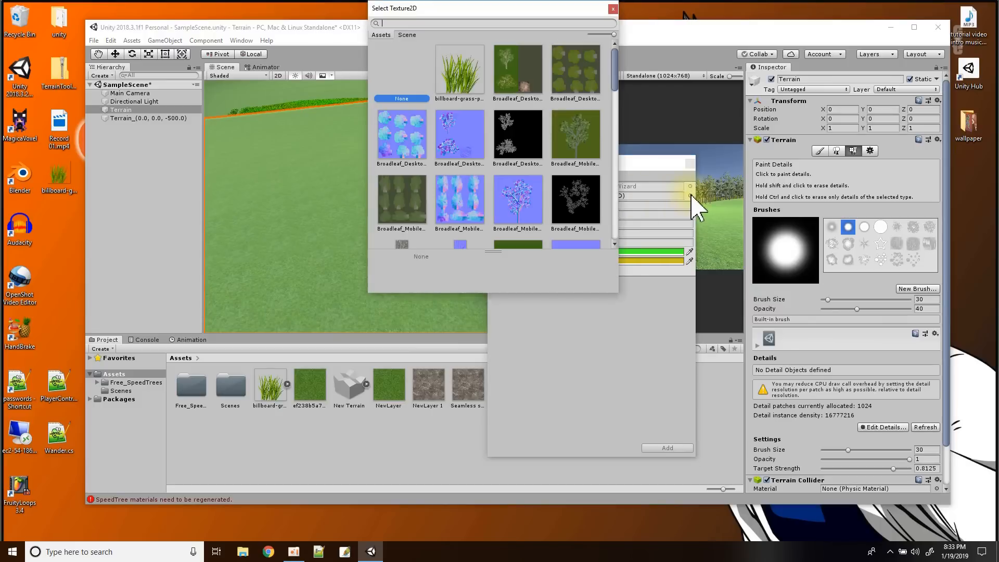
{"action": "left_click", "coordinate": [461, 78]}
{"action": "double_click", "coordinate": [463, 86]}
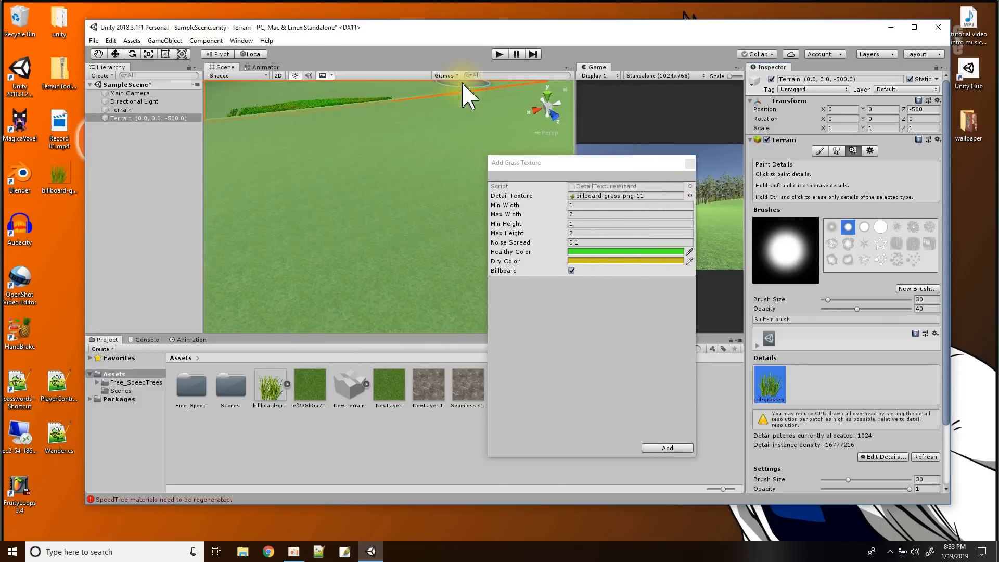
Paint a small round patch of grass details on the original Terrain near its outer edge and dismiss the grass texture dialog
{"action": "mouse_move", "coordinate": [370, 188]}
{"action": "left_mouse_down"}
{"action": "mouse_move", "coordinate": [413, 223]}
{"action": "mouse_move", "coordinate": [354, 224]}
{"action": "left_mouse_up"}
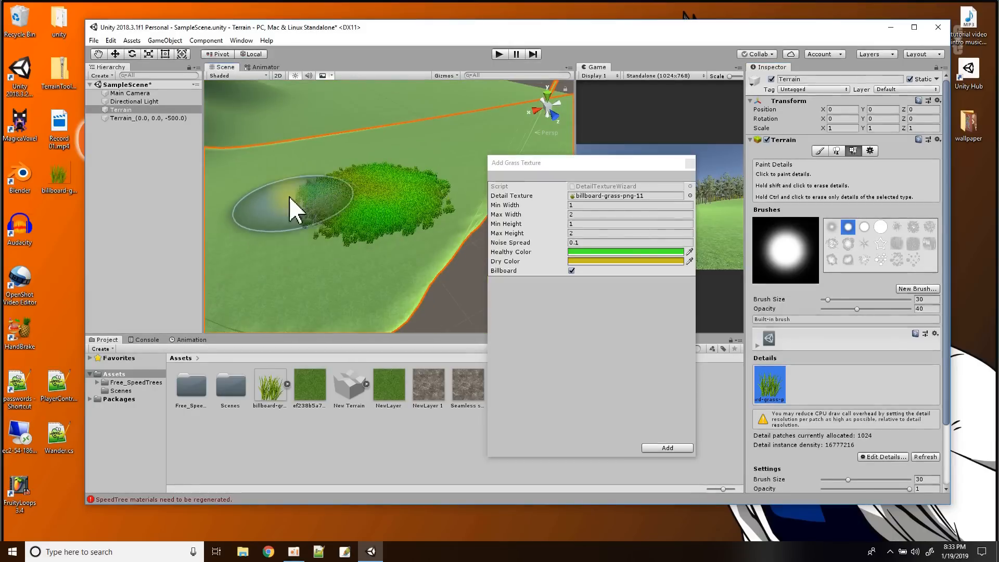
{"action": "left_click", "coordinate": [690, 163]}
{"action": "scroll", "coordinate": [855, 373], "scroll_direction": "down", "scroll_amount": 3}
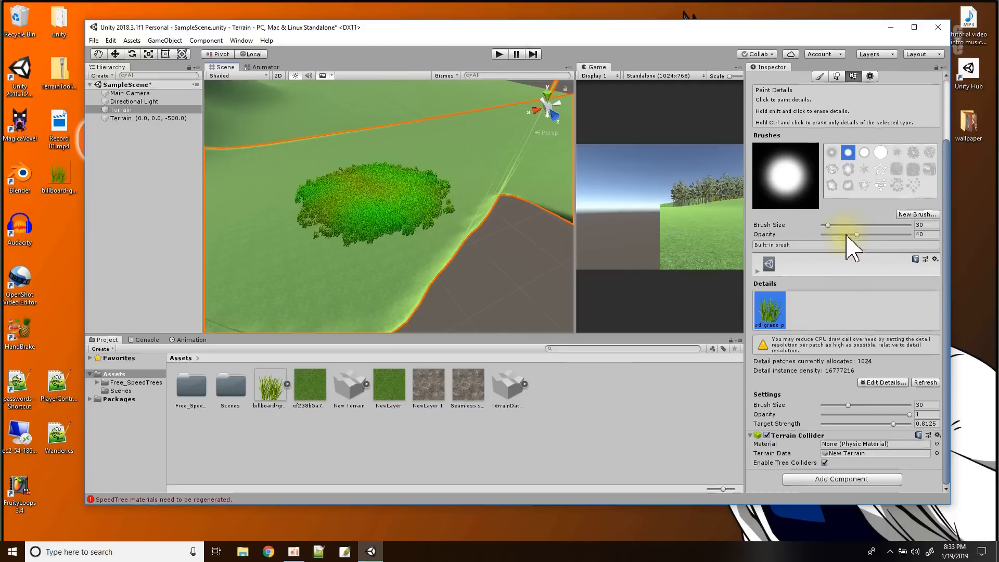
{"action": "scroll", "coordinate": [847, 244], "scroll_direction": "up", "scroll_amount": 3}
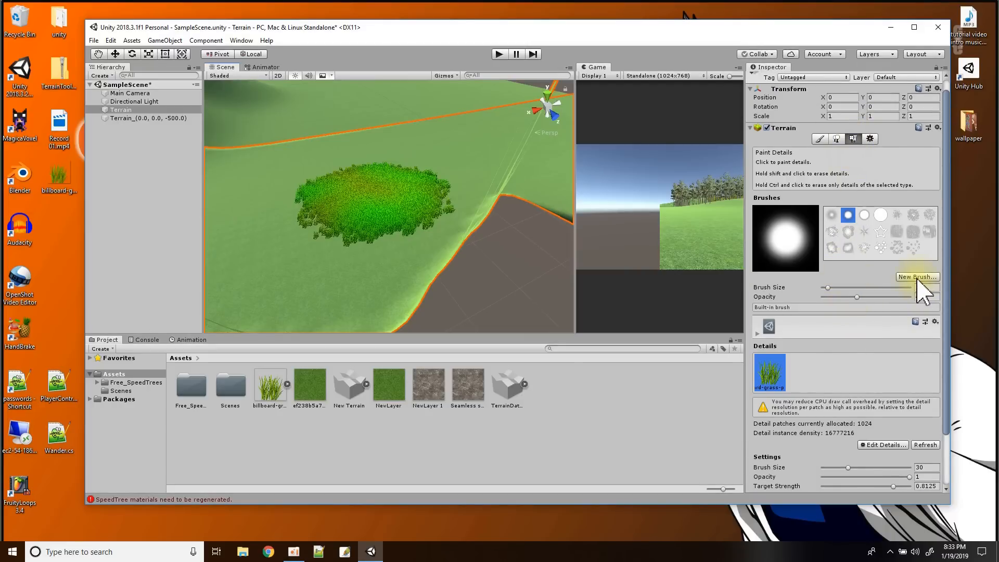
{"action": "left_click", "coordinate": [889, 446]}
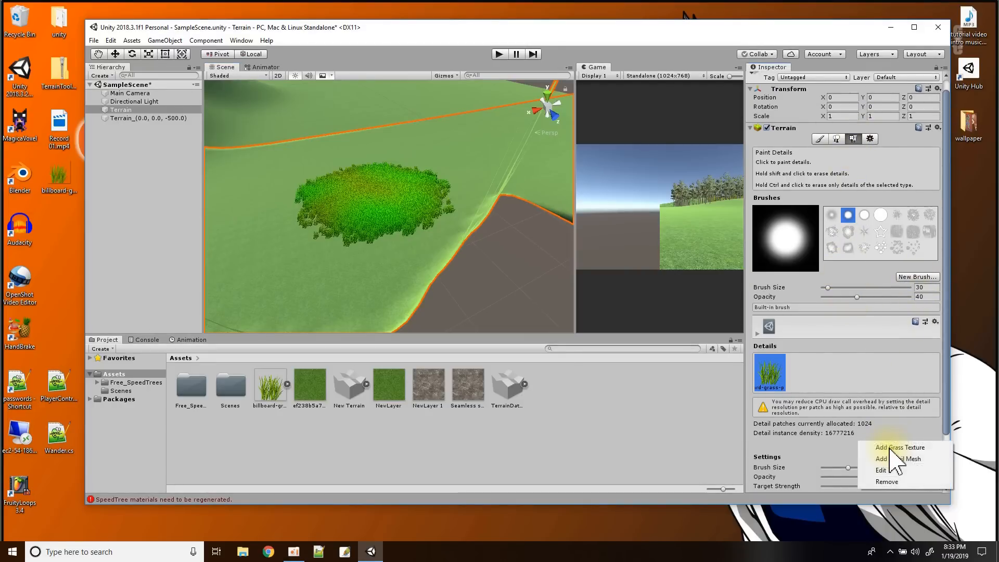
{"action": "left_click", "coordinate": [825, 451]}
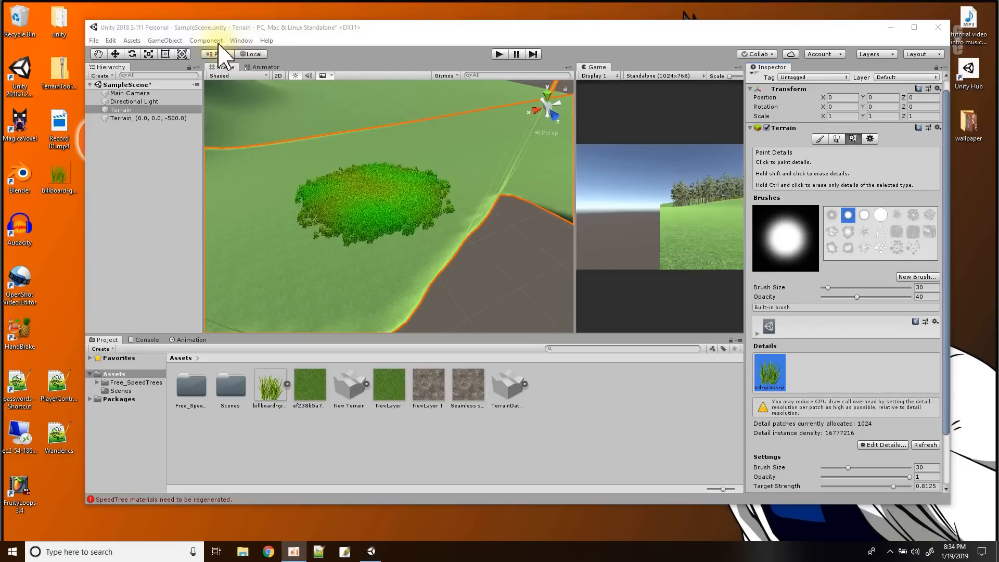
Open the Asset Store, detach it as a floating window and enlarge it over most of the editor
{"action": "left_click", "coordinate": [241, 41]}
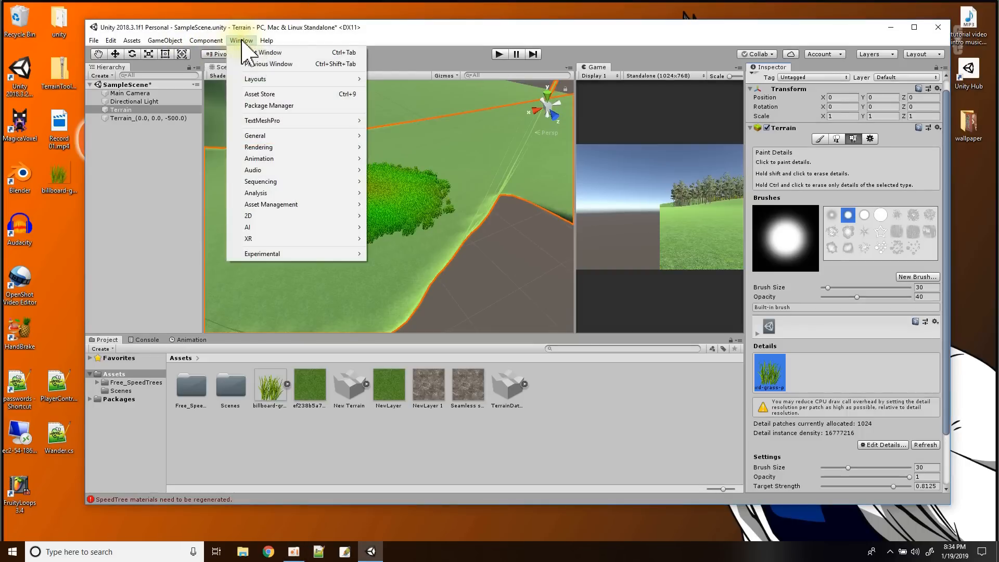
{"action": "left_click", "coordinate": [278, 96]}
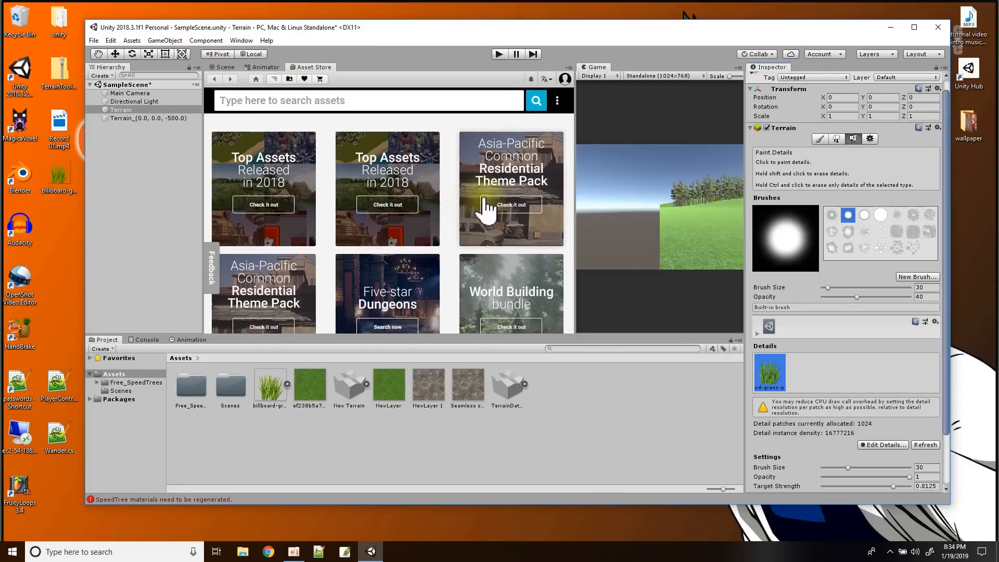
{"action": "left_click_drag", "start_coordinate": [305, 68], "coordinate": [347, 188]}
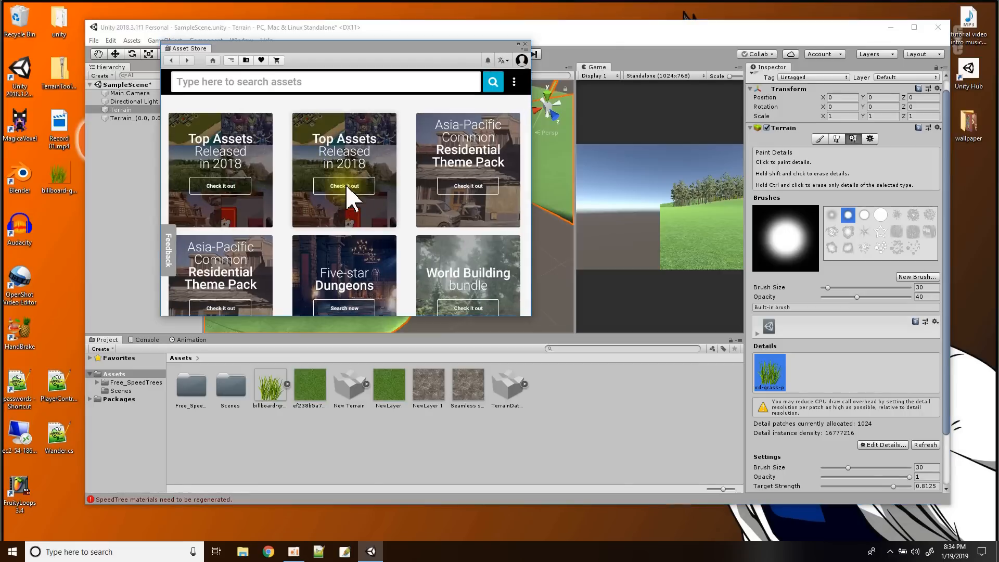
{"action": "left_click_drag", "start_coordinate": [532, 314], "coordinate": [832, 434]}
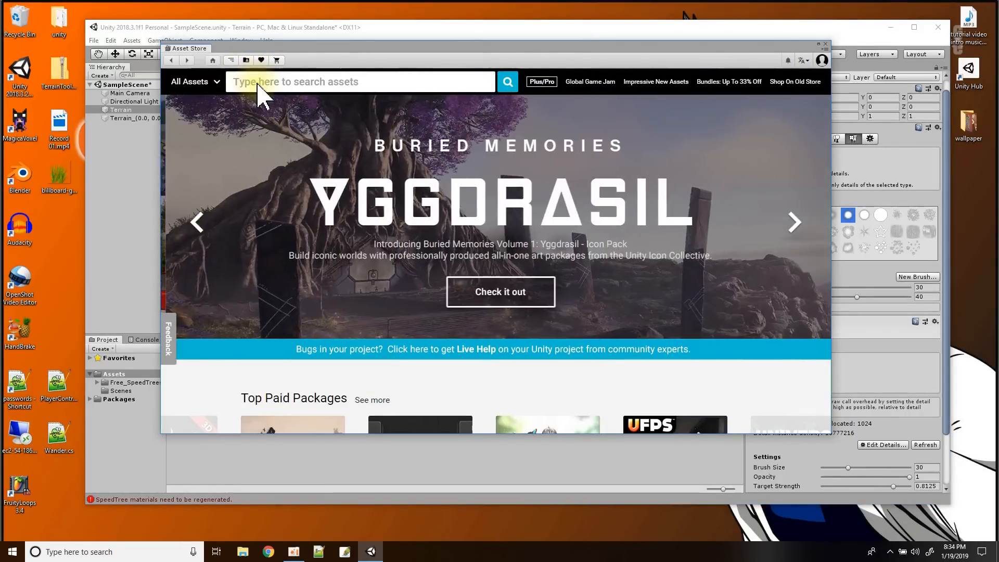
Search the Asset Store for "paint details rocks"
{"action": "left_click", "coordinate": [258, 83]}
{"action": "type", "text": "pain"}
{"action": "type", "text": "detail"}
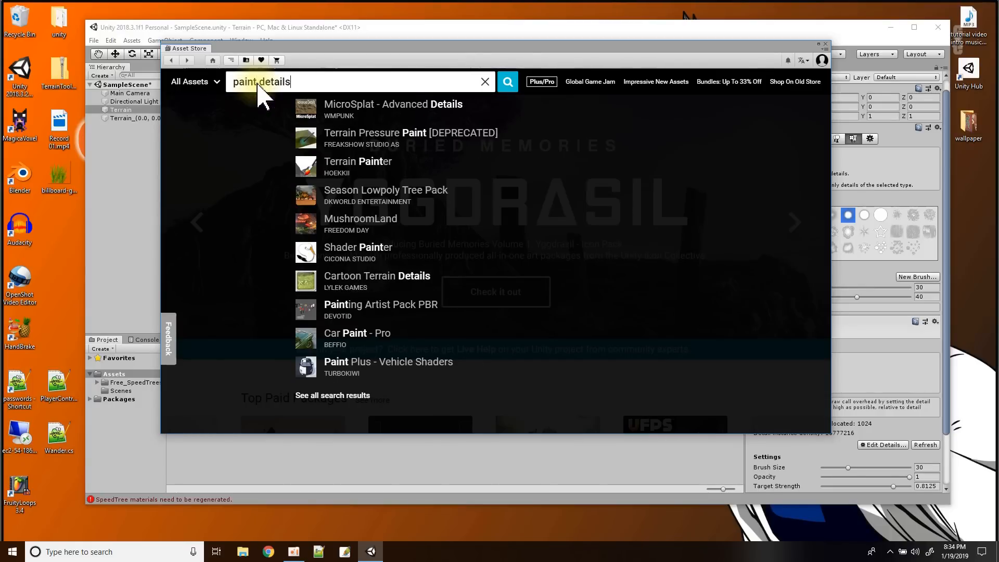
{"action": "type", "text": "s "}
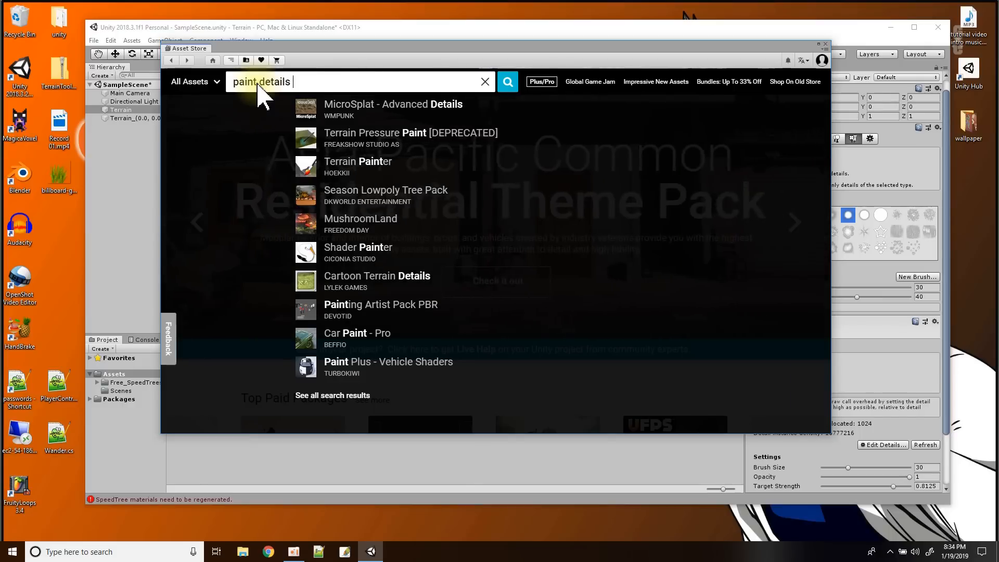
{"action": "type", "text": "rocks"}
{"action": "key", "text": "Return"}
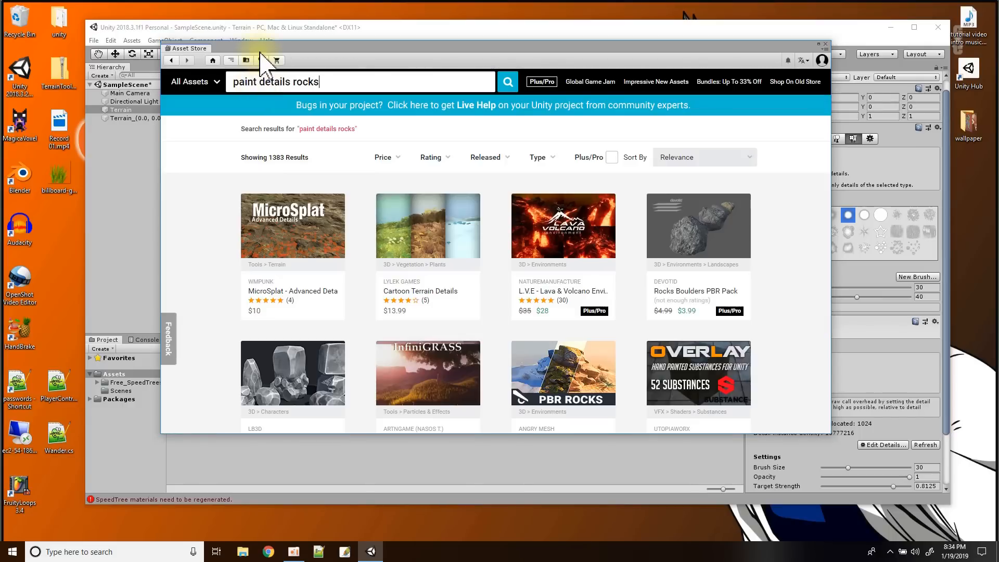
Filter the search results to free assets with a $0 - $0 price range
{"action": "left_click", "coordinate": [396, 159]}
{"action": "left_click_drag", "start_coordinate": [513, 235], "coordinate": [389, 239]}
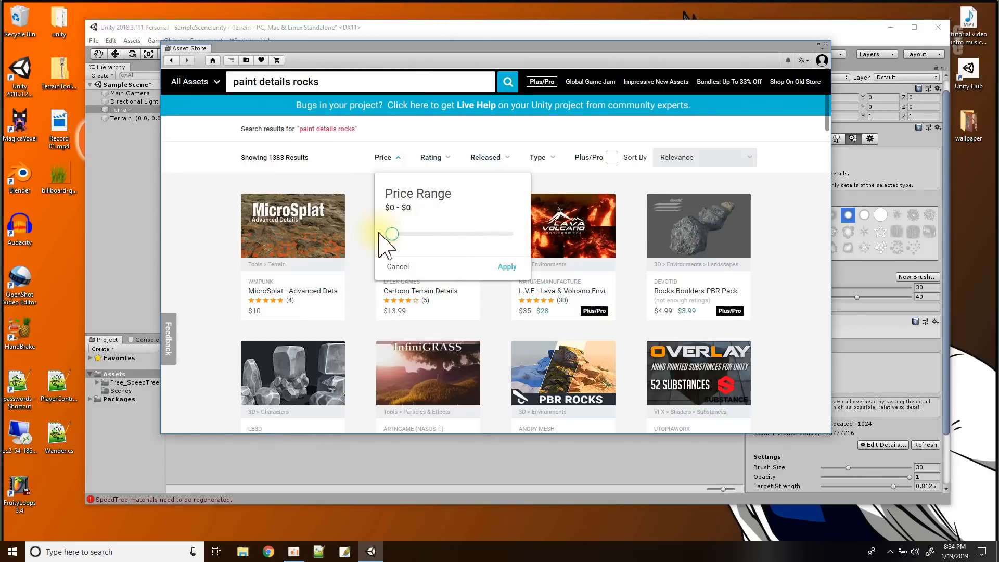
{"action": "left_click", "coordinate": [501, 267]}
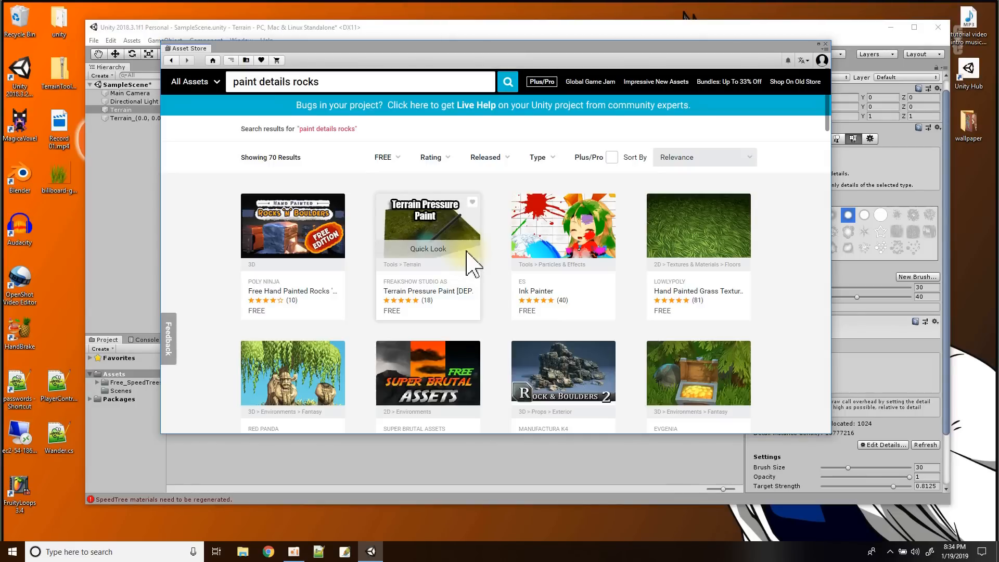
Browse the free rock assets, open the Single Rock package page and examine its description and package contents
{"action": "scroll", "coordinate": [472, 262], "scroll_direction": "down", "scroll_amount": 1}
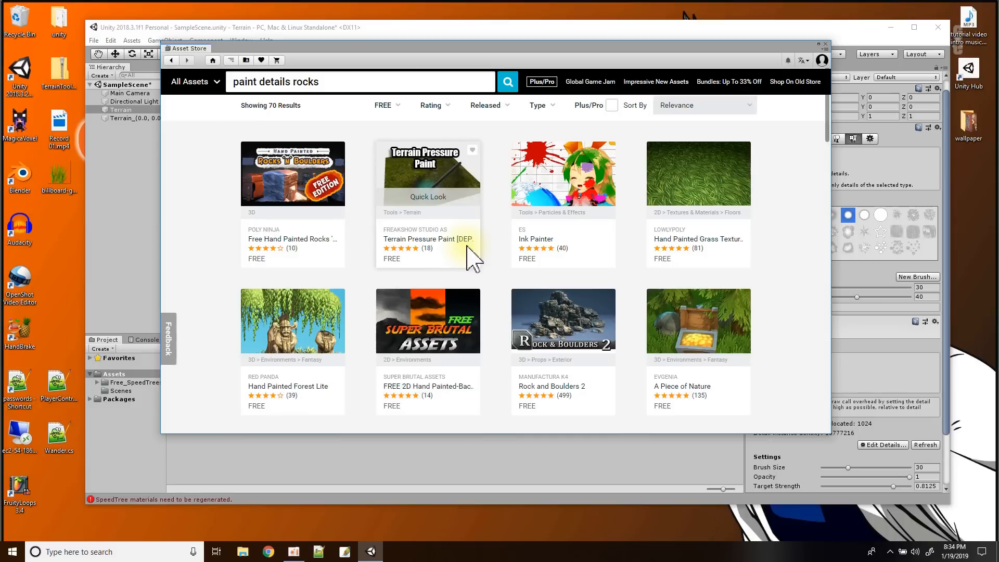
{"action": "scroll", "coordinate": [583, 259], "scroll_direction": "down", "scroll_amount": 1}
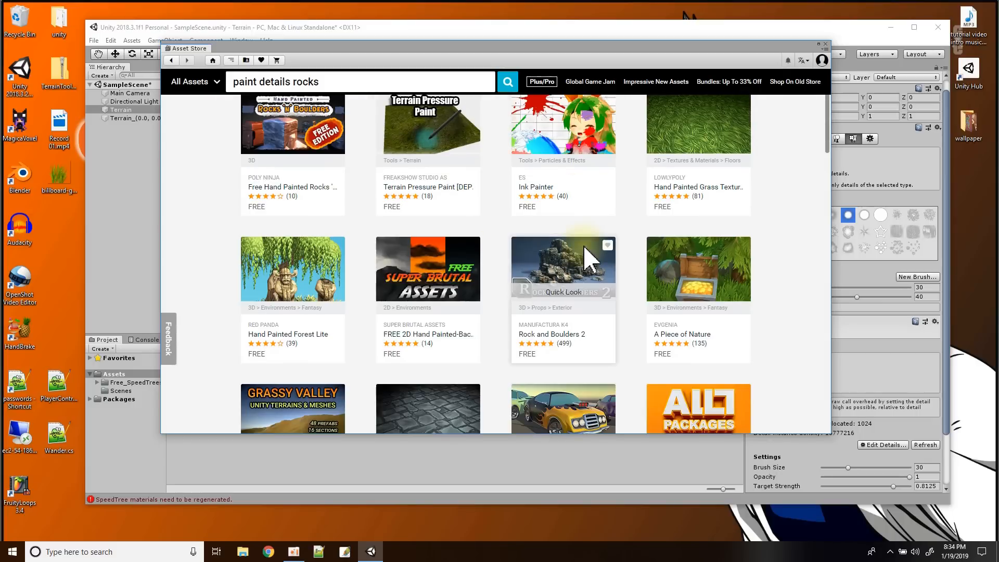
{"action": "scroll", "coordinate": [583, 294], "scroll_direction": "down", "scroll_amount": 5}
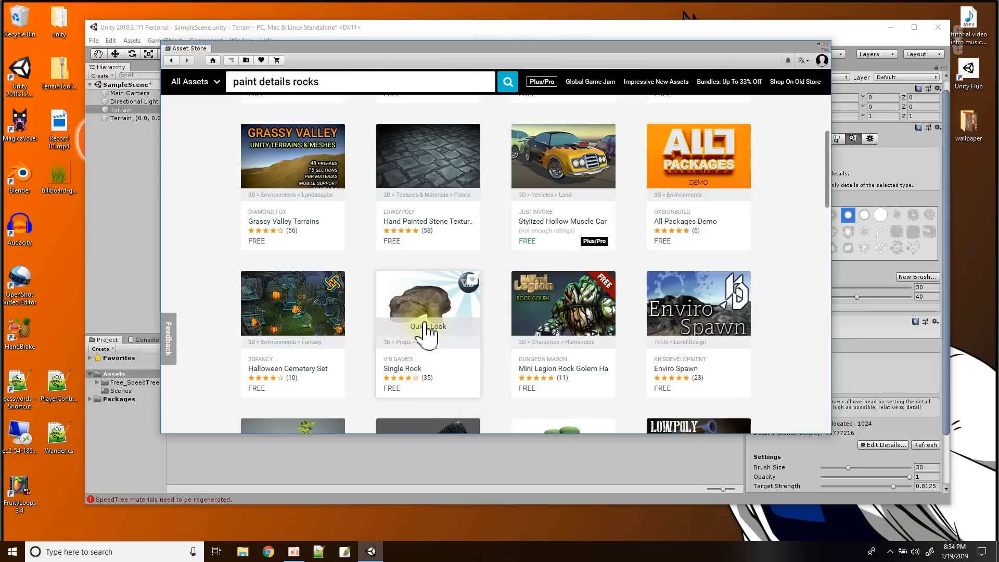
{"action": "scroll", "coordinate": [427, 325], "scroll_direction": "down", "scroll_amount": 2}
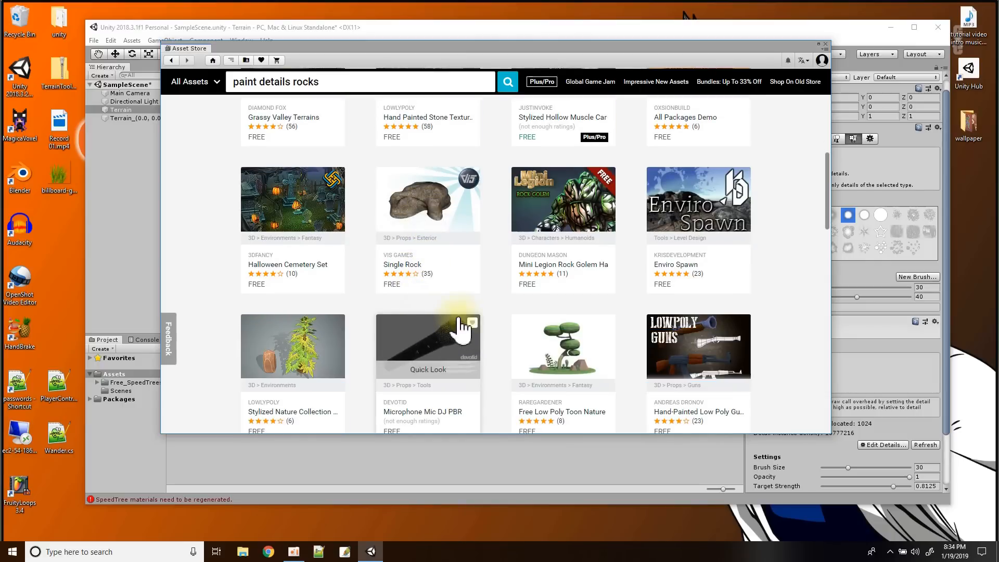
{"action": "left_click", "coordinate": [420, 194]}
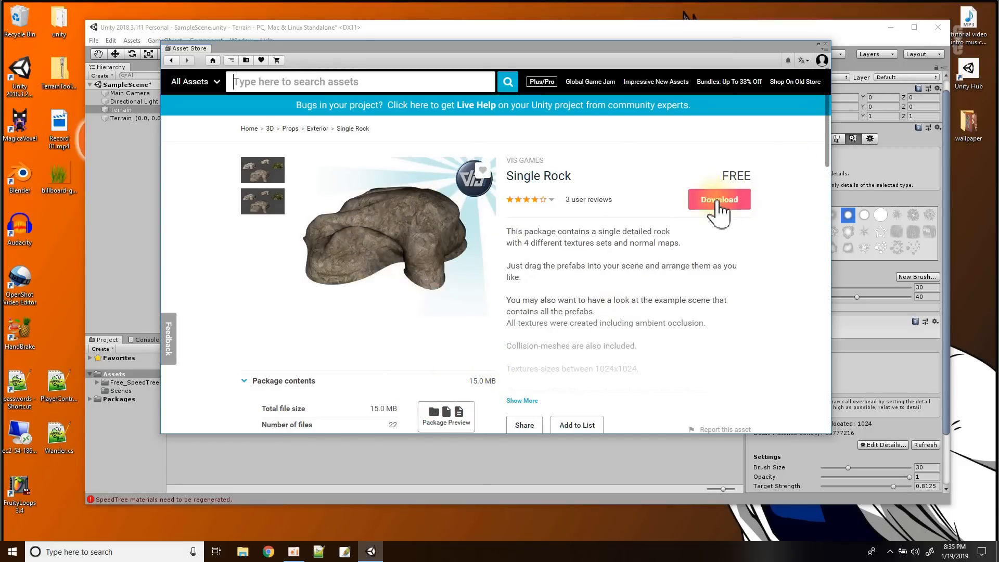
{"action": "scroll", "coordinate": [442, 284], "scroll_direction": "down", "scroll_amount": 2}
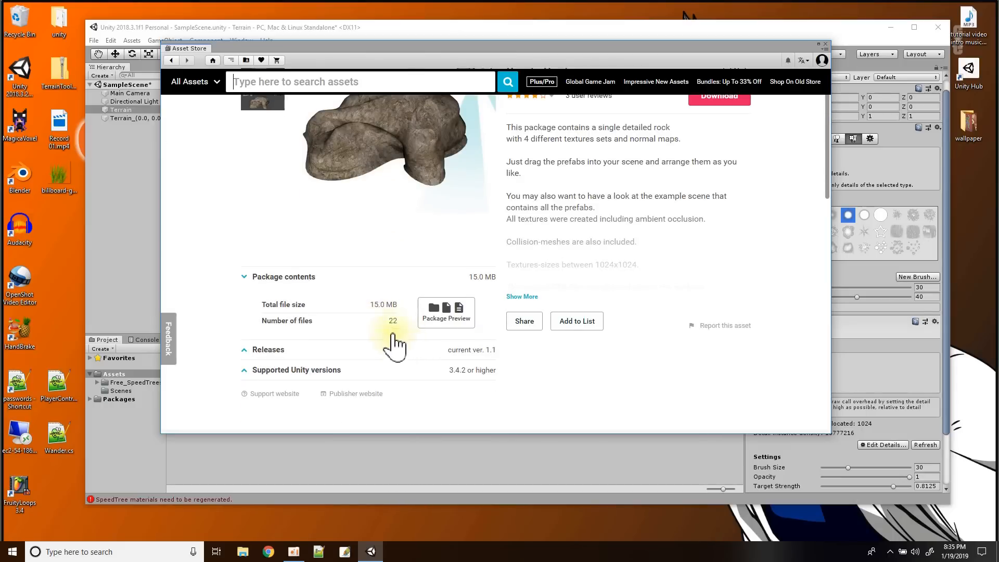
{"action": "scroll", "coordinate": [598, 283], "scroll_direction": "up", "scroll_amount": 2}
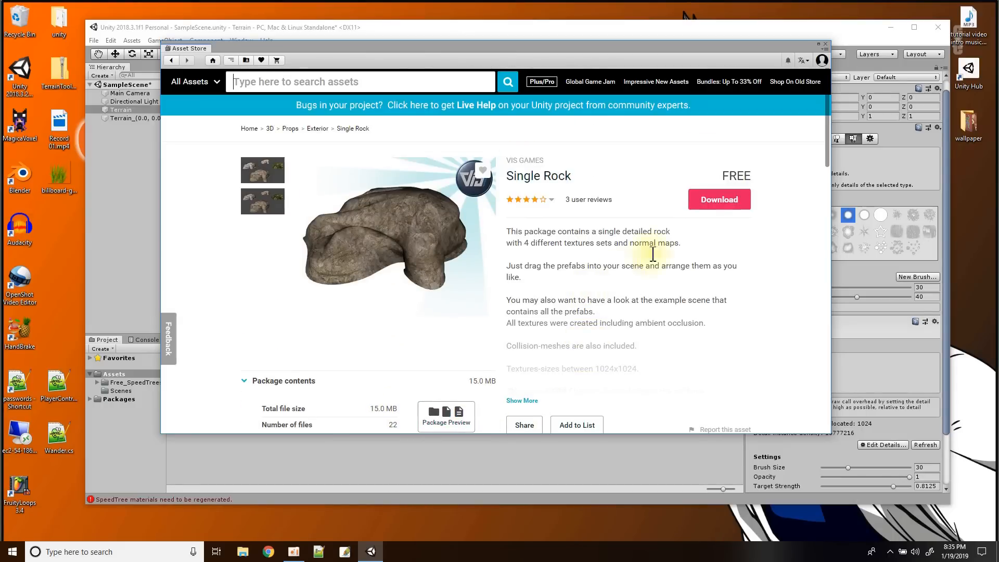
Sign in to the Unity ID account and download the free Single Rock package
{"action": "left_click", "coordinate": [720, 199]}
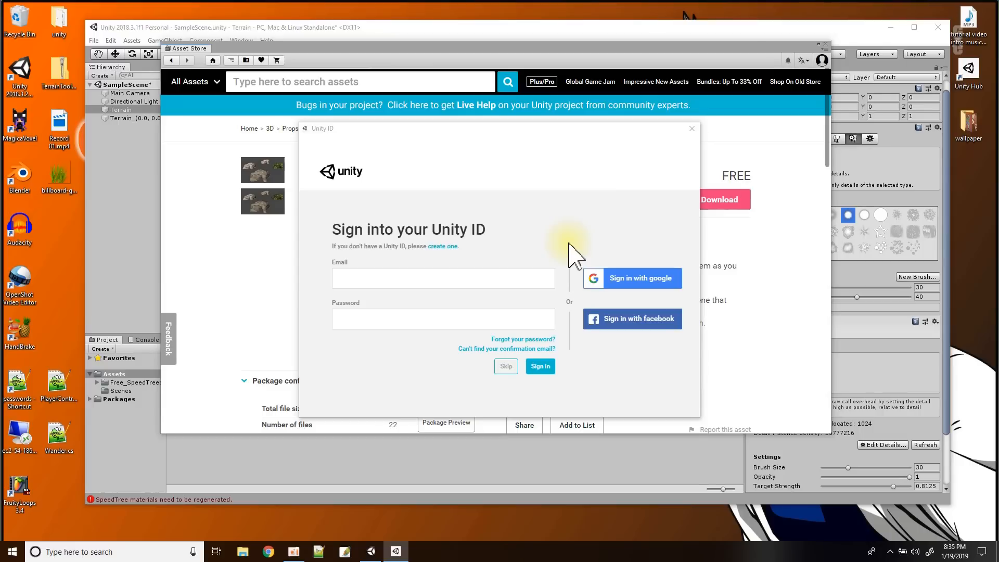
{"action": "left_click", "coordinate": [511, 282]}
{"action": "left_click", "coordinate": [380, 278]}
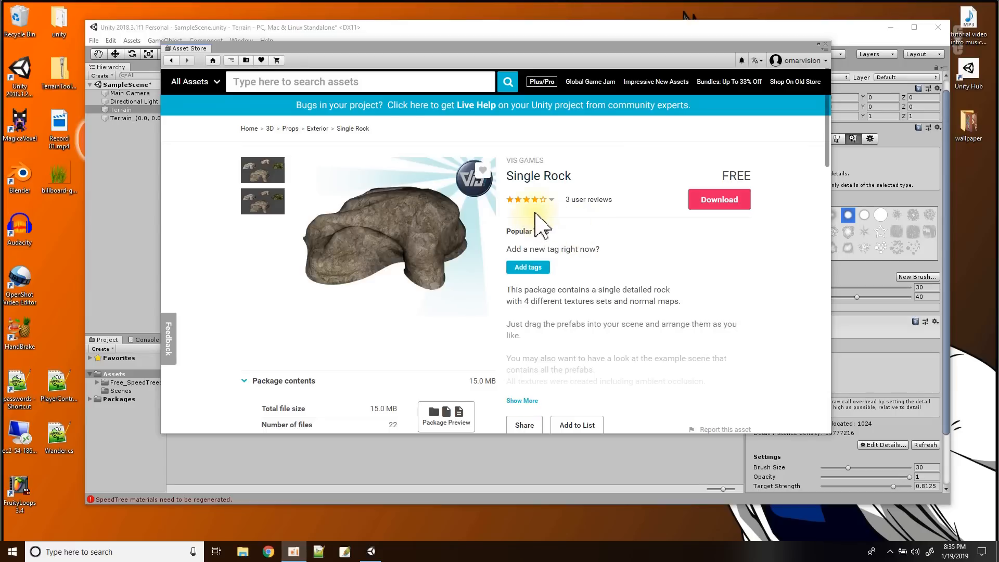
{"action": "mouse_move", "coordinate": [539, 206]}
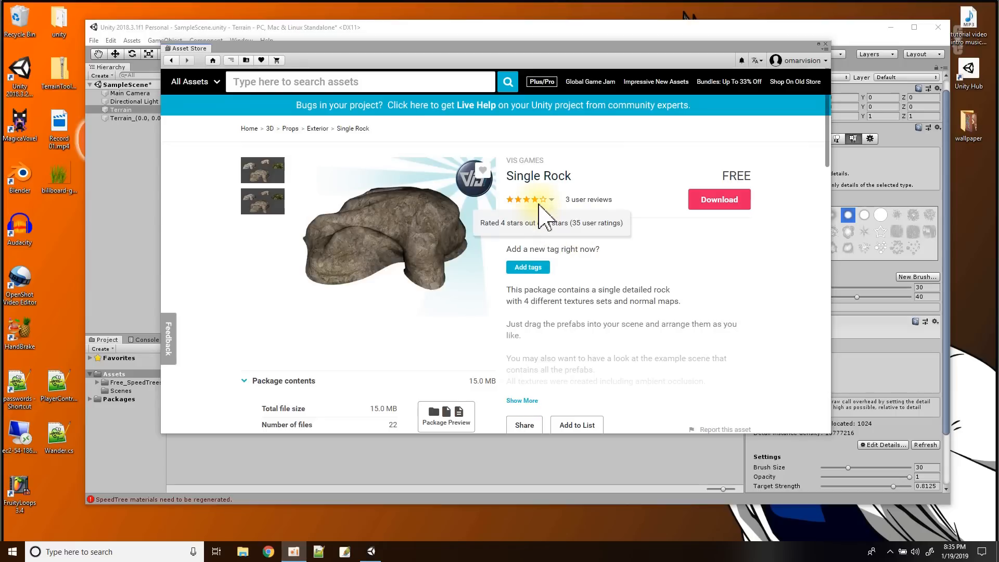
{"action": "left_click", "coordinate": [712, 206]}
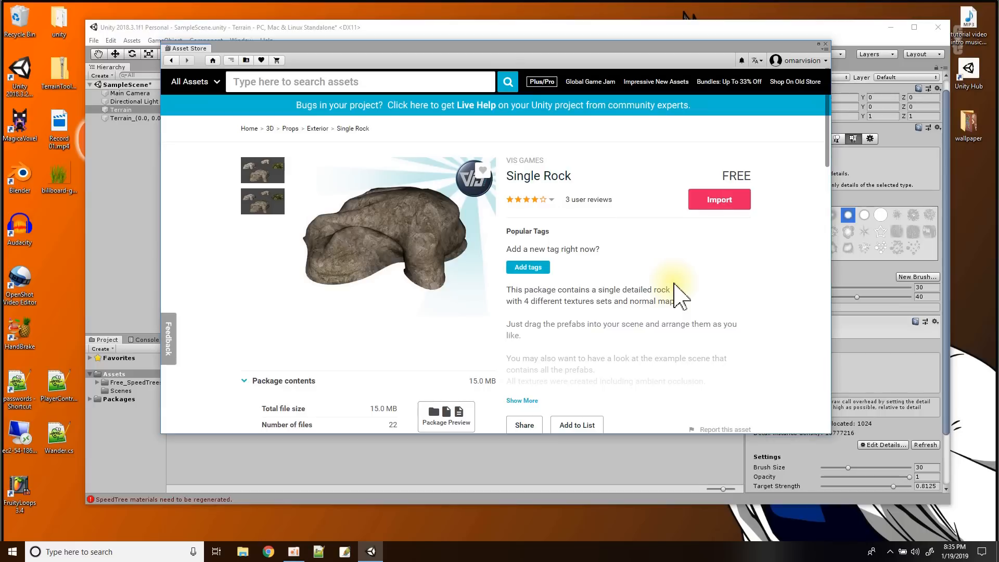
Import all files of the Single Rock package into the project and close the Asset Store
{"action": "left_click", "coordinate": [713, 204]}
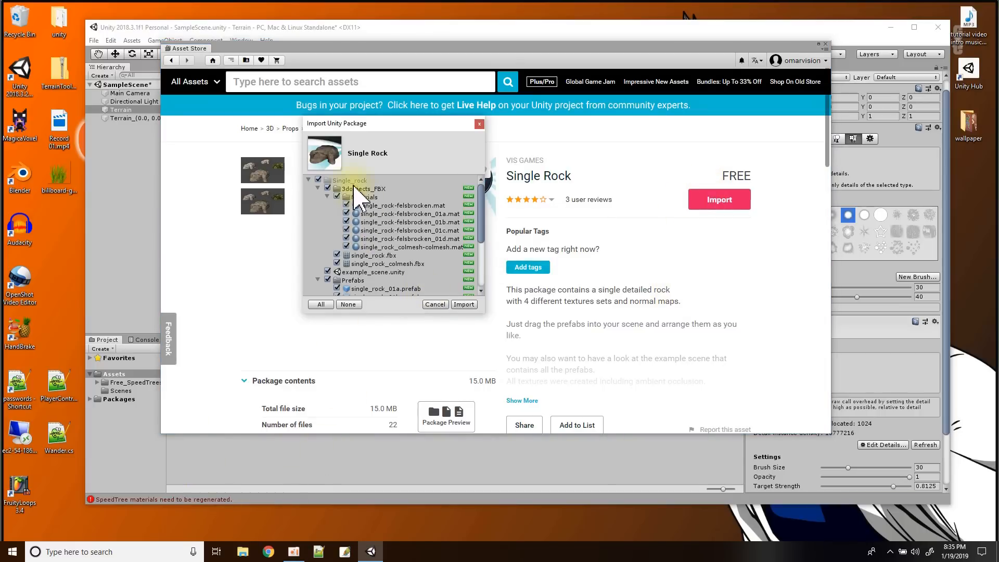
{"action": "scroll", "coordinate": [388, 245], "scroll_direction": "down", "scroll_amount": 5}
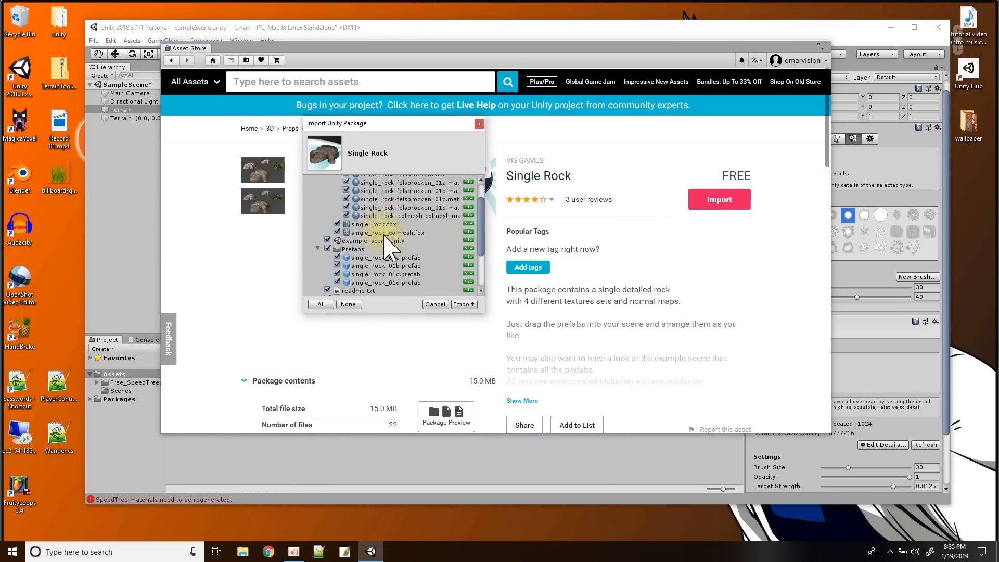
{"action": "left_click", "coordinate": [464, 305]}
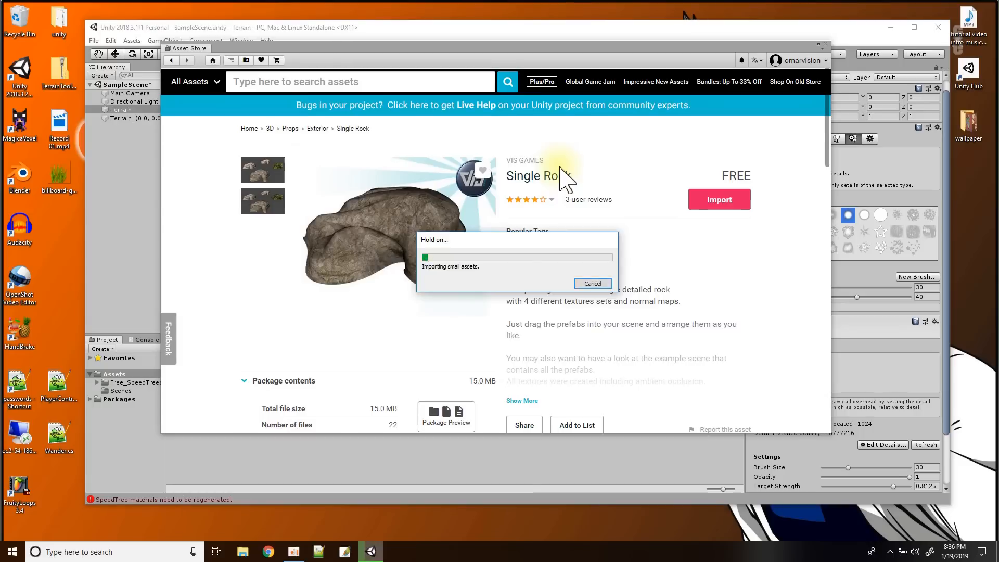
{"action": "left_click", "coordinate": [827, 44]}
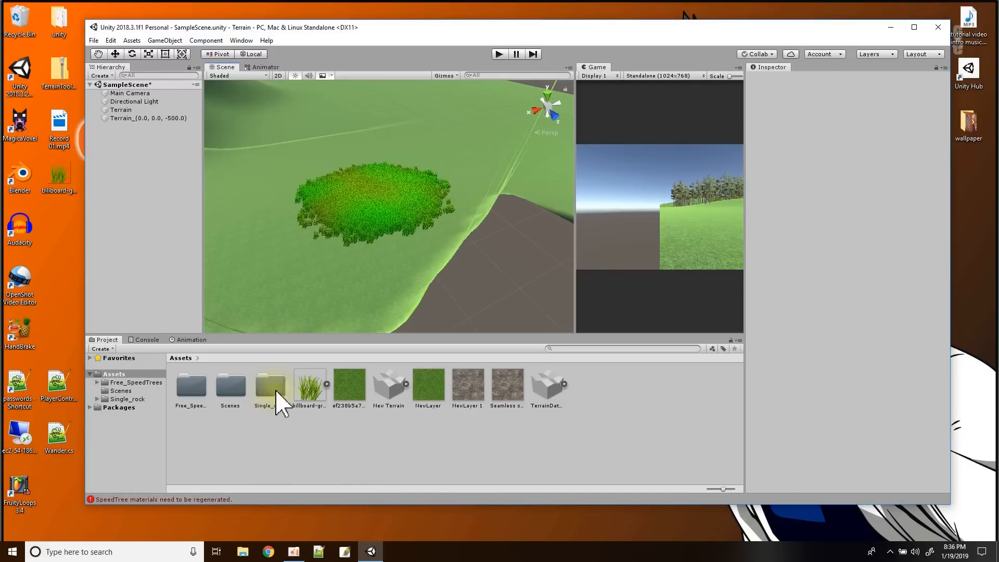
Start adding a new detail mesh to the Terrain object's paintable details
{"action": "left_click", "coordinate": [121, 111]}
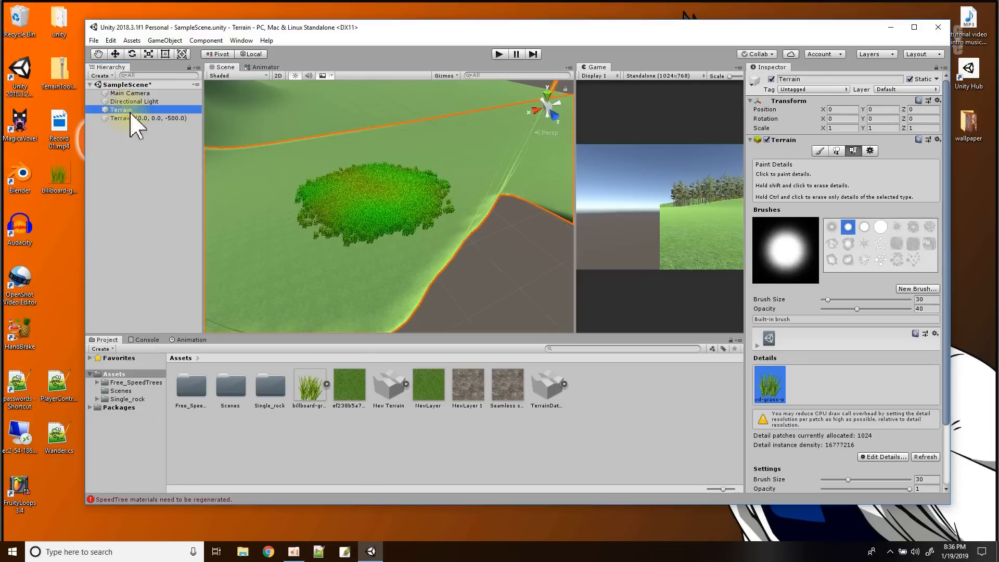
{"action": "left_click", "coordinate": [854, 151]}
{"action": "left_click", "coordinate": [885, 457]}
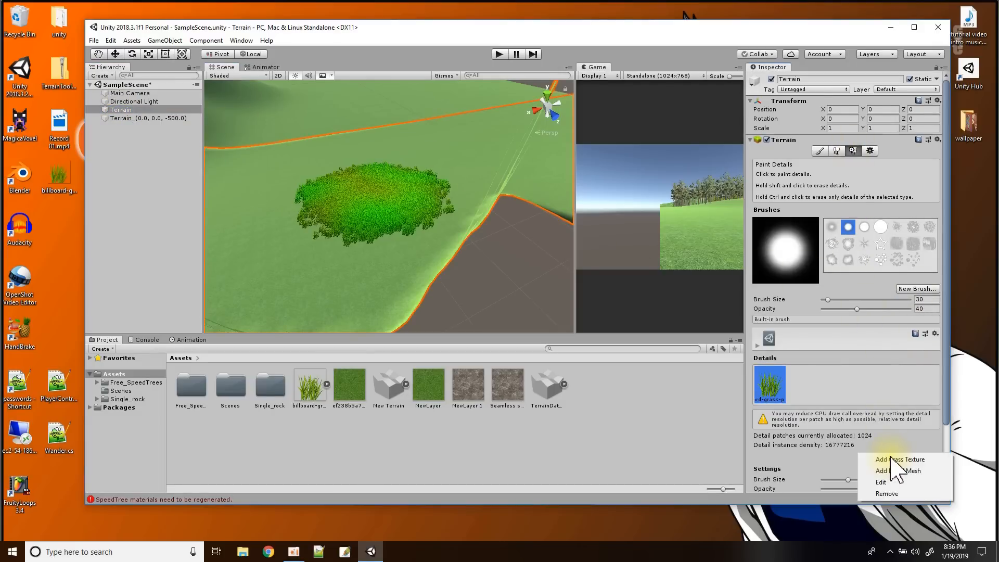
{"action": "left_click", "coordinate": [896, 471]}
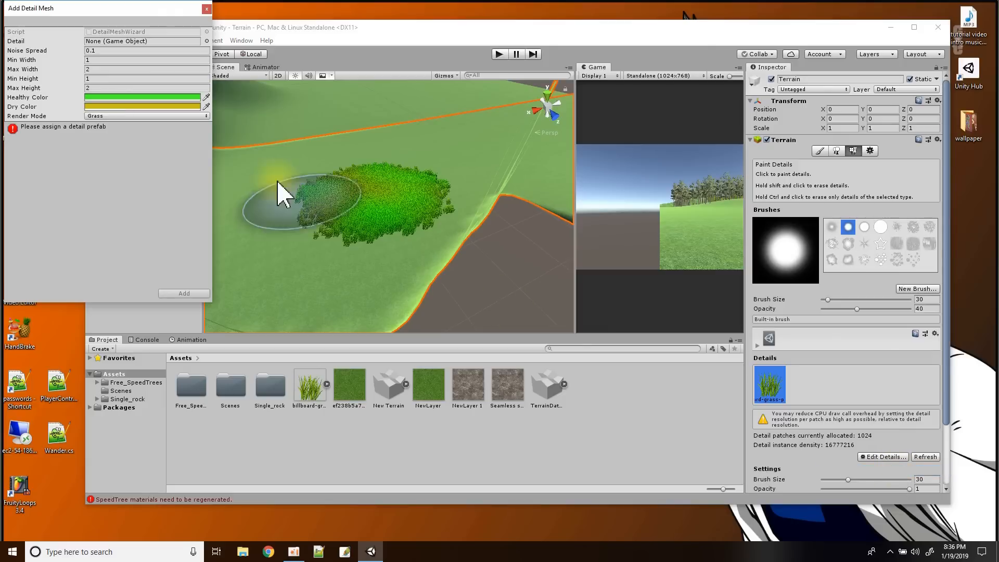
{"action": "left_click_drag", "start_coordinate": [118, 9], "coordinate": [572, 141]}
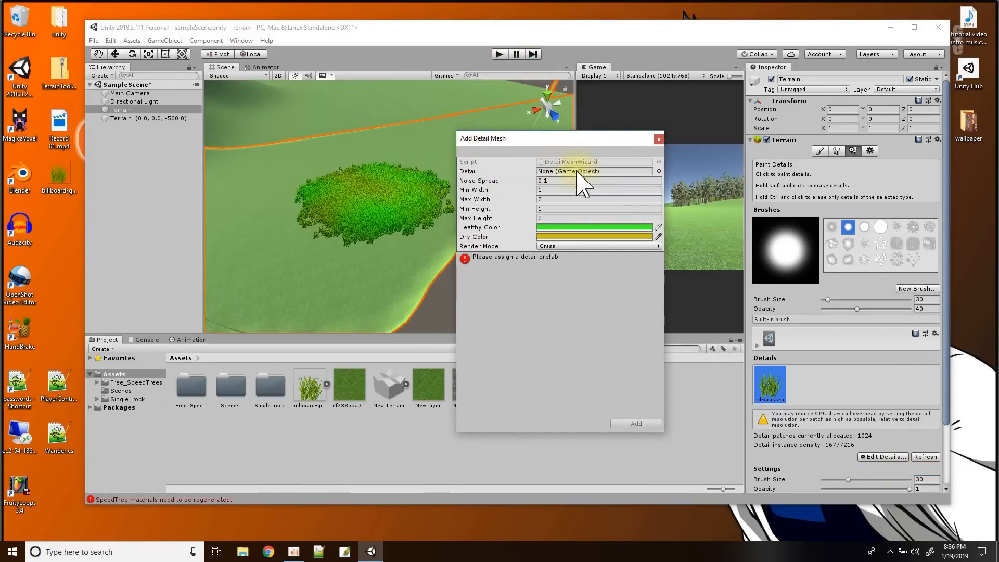
{"action": "left_click", "coordinate": [659, 171]}
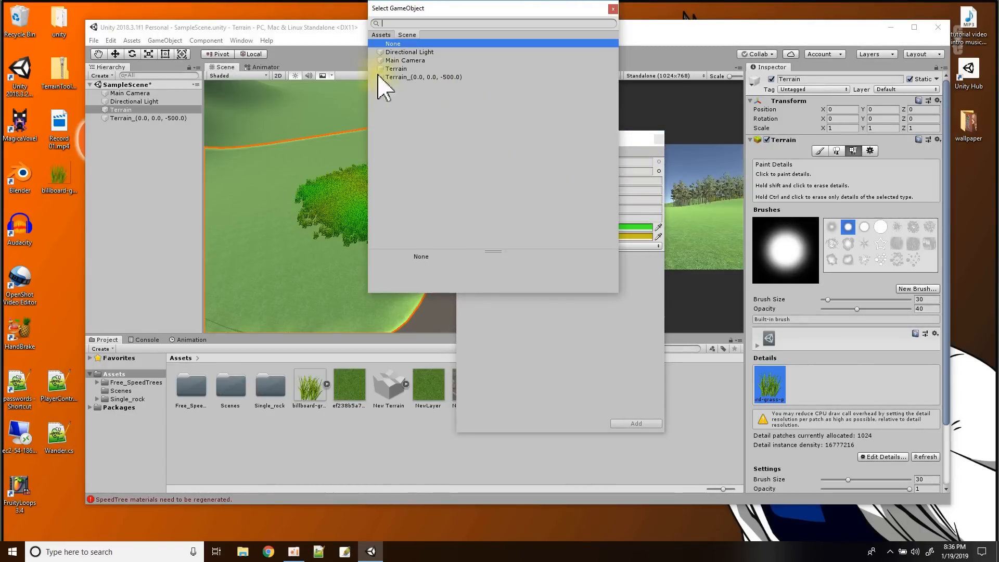
{"action": "left_click", "coordinate": [383, 35]}
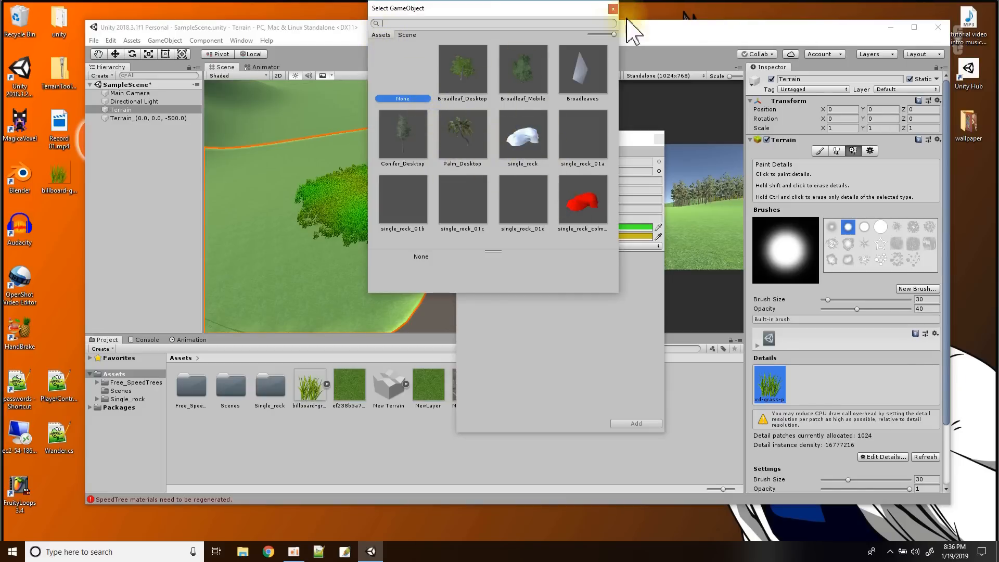
{"action": "left_click", "coordinate": [614, 8]}
{"action": "left_click", "coordinate": [658, 139]}
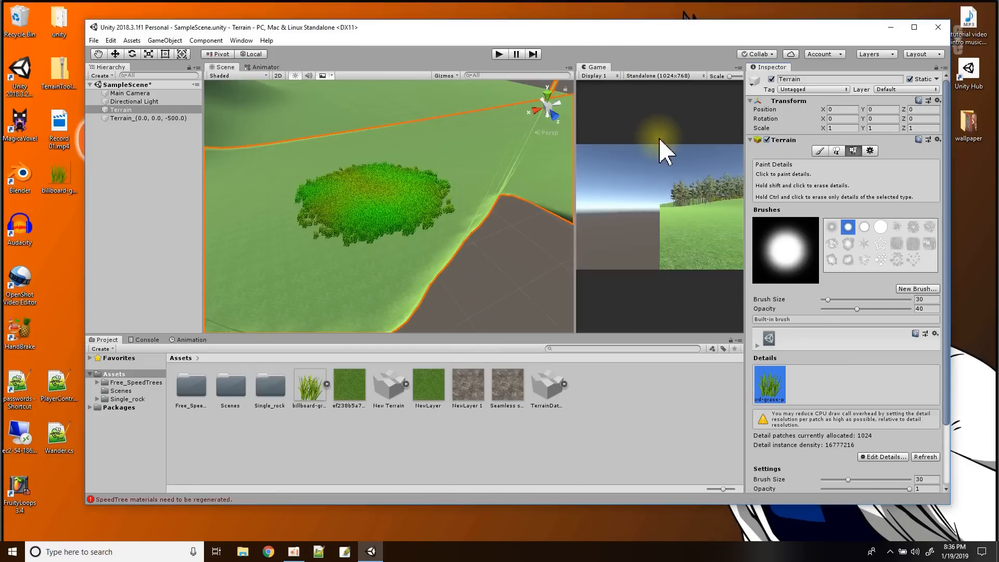
Open the Prefabs folder inside the Single_rock asset folder
{"action": "double_click", "coordinate": [270, 395]}
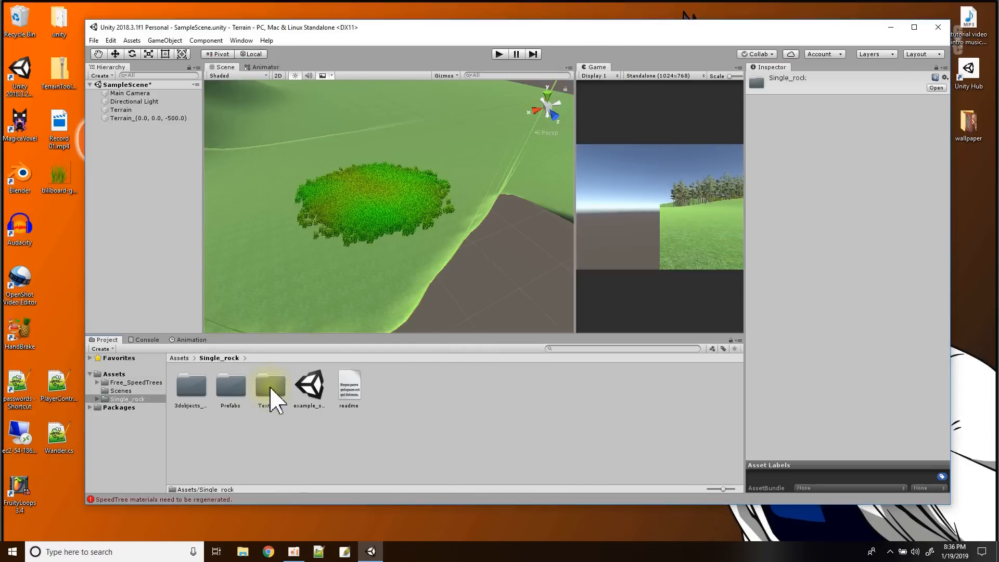
{"action": "double_click", "coordinate": [232, 400]}
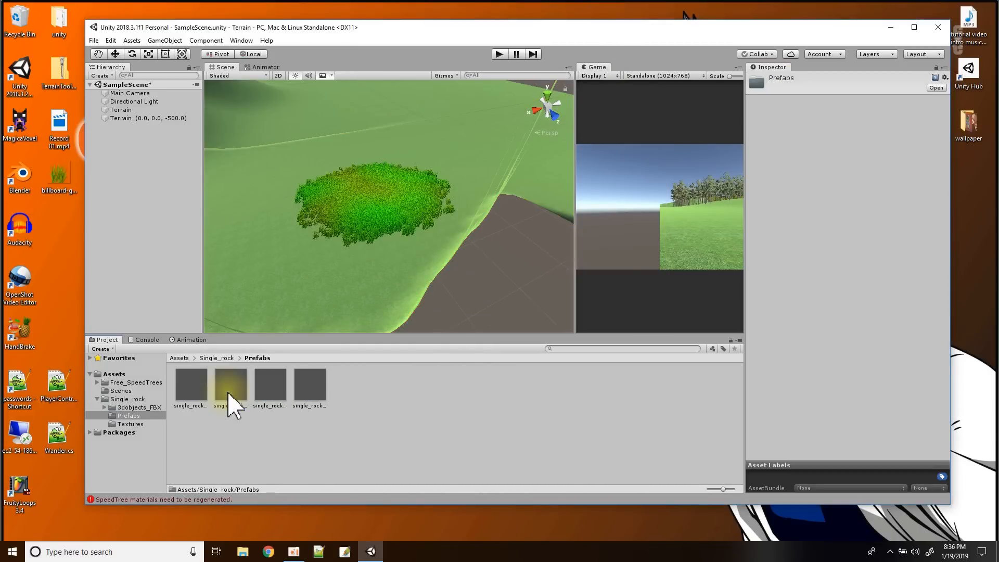
{"action": "left_click_drag", "start_coordinate": [244, 393], "coordinate": [340, 292]}
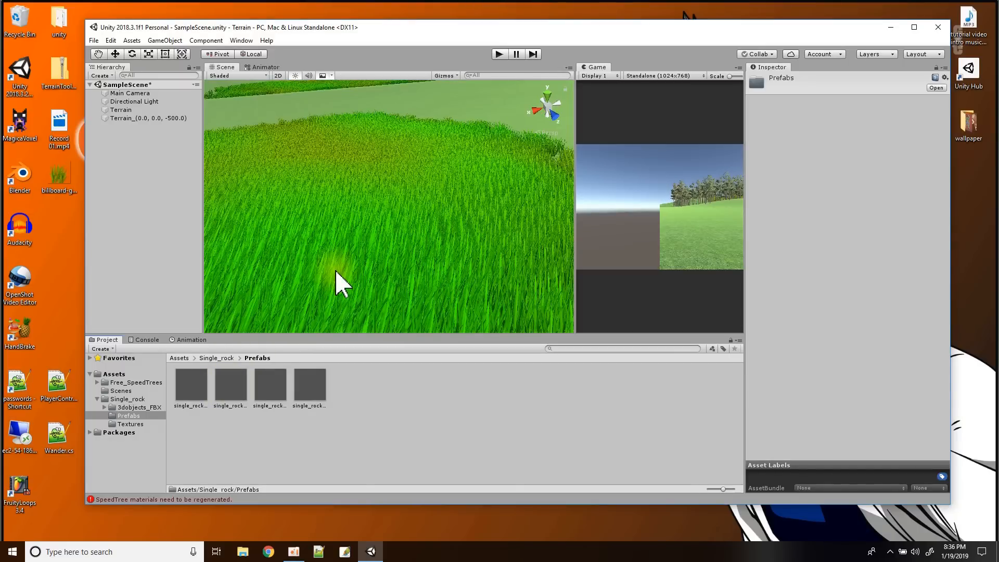
{"action": "middle_click_drag", "start_coordinate": [340, 285], "coordinate": [422, 207]}
{"action": "scroll", "coordinate": [423, 208], "scroll_direction": "down", "scroll_amount": 3}
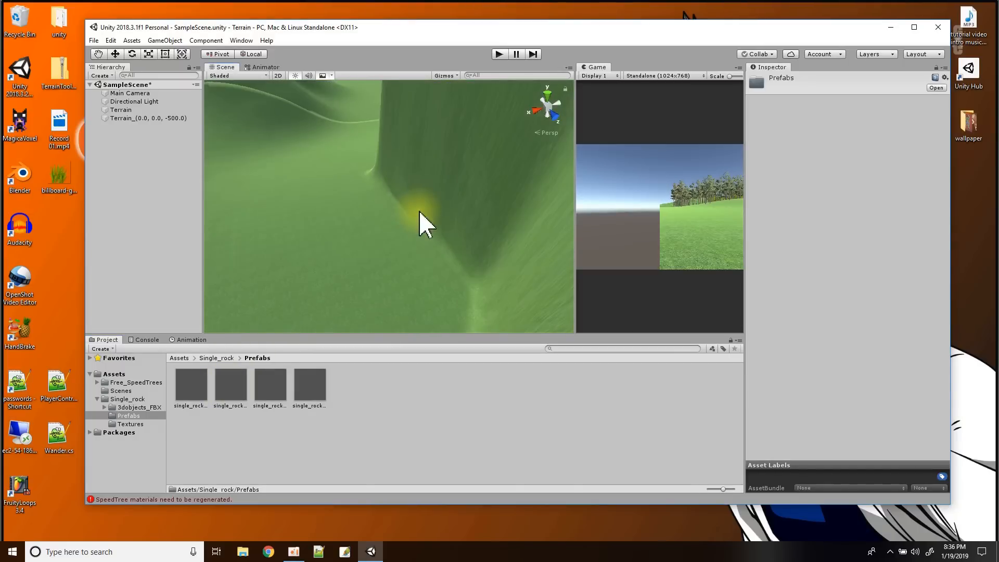
{"action": "scroll", "coordinate": [340, 229], "scroll_direction": "up", "scroll_amount": 4}
{"action": "scroll", "coordinate": [340, 229], "scroll_direction": "down", "scroll_amount": 2}
{"action": "scroll", "coordinate": [340, 229], "scroll_direction": "down", "scroll_amount": 1}
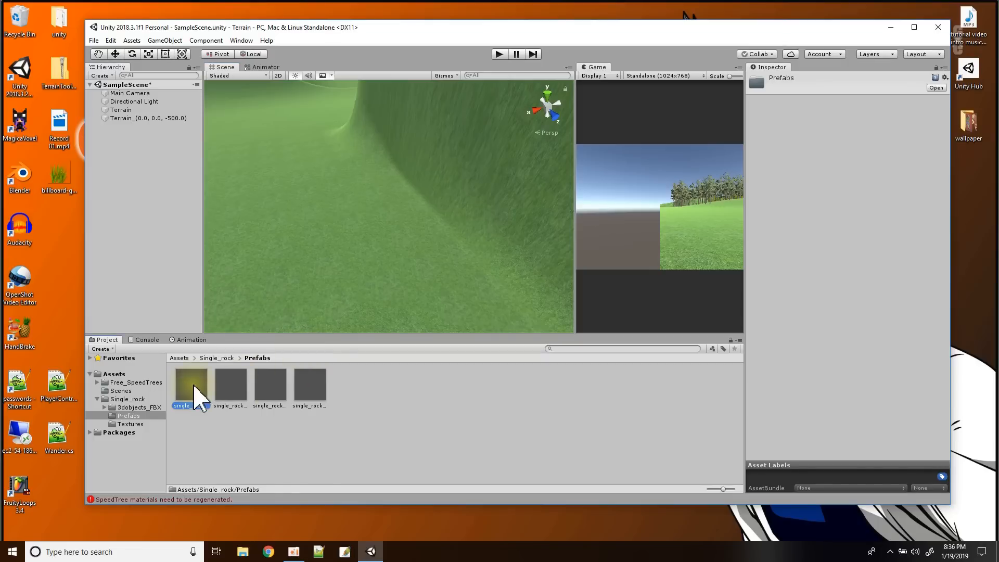
Inspect the single_rock prefabs one by one to check whether they are usable
{"action": "left_click", "coordinate": [245, 387]}
{"action": "left_click", "coordinate": [275, 399]}
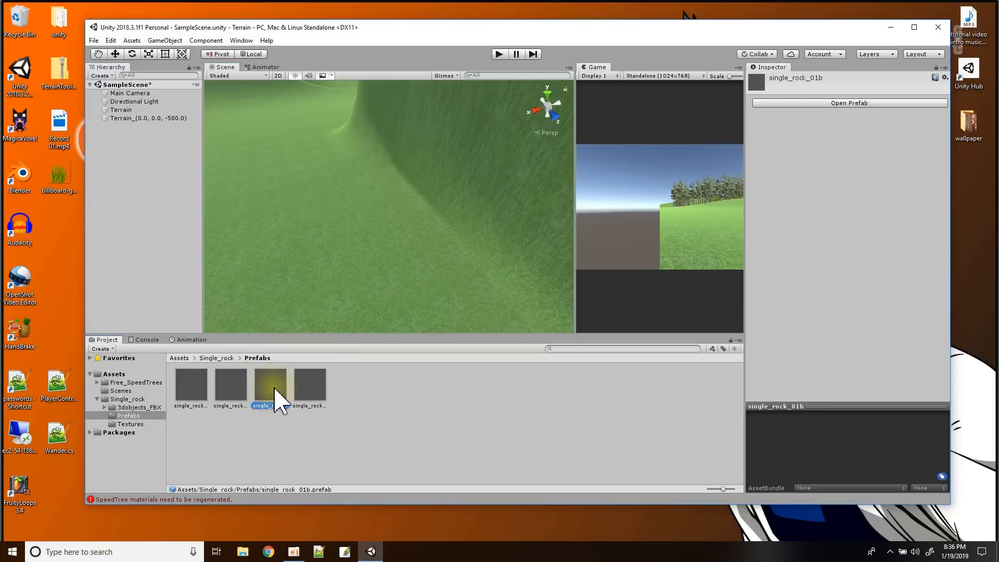
{"action": "left_click", "coordinate": [308, 393]}
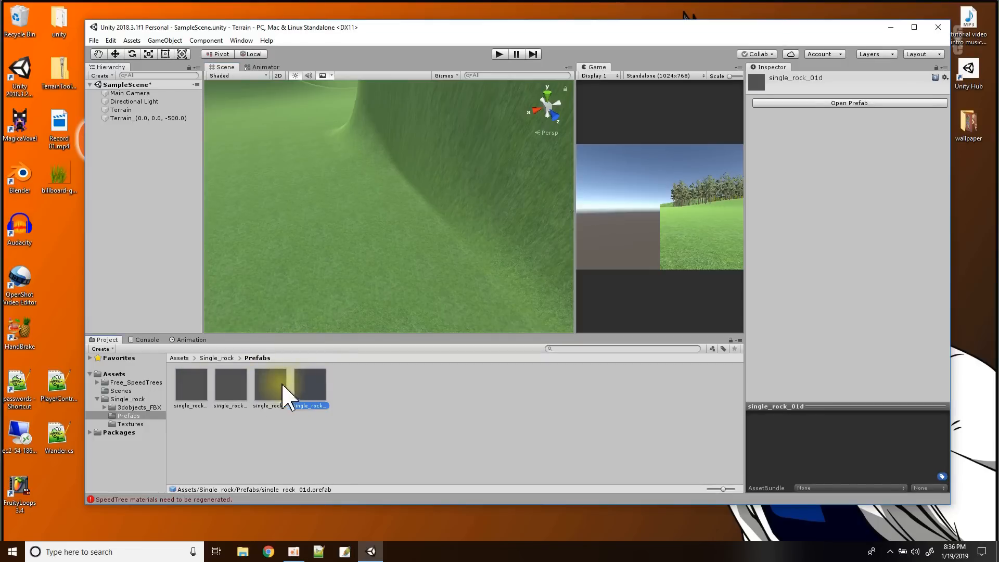
{"action": "left_click", "coordinate": [233, 393]}
{"action": "left_click", "coordinate": [193, 395]}
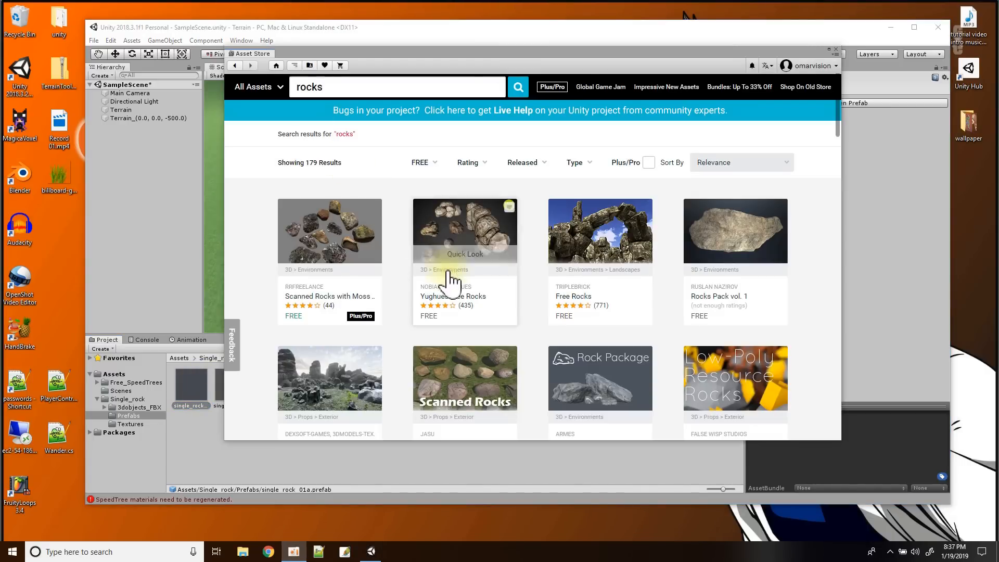
Browse the free rock assets in the Asset Store search results and open the quick look of Rocks HD Pack
{"action": "scroll", "coordinate": [447, 280], "scroll_direction": "down", "scroll_amount": 3}
{"action": "scroll", "coordinate": [447, 280], "scroll_direction": "up", "scroll_amount": 3}
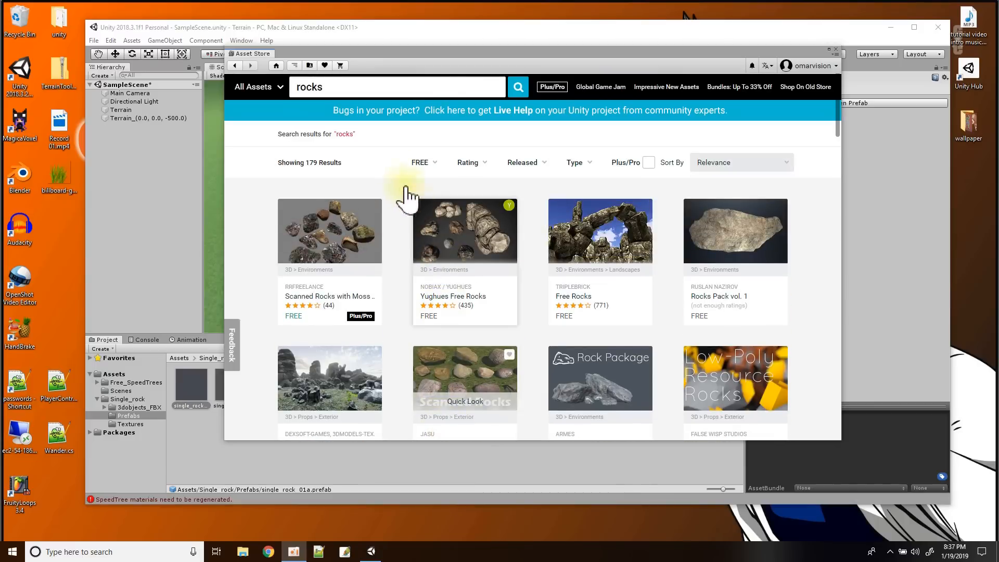
{"action": "scroll", "coordinate": [401, 279], "scroll_direction": "down", "scroll_amount": 3}
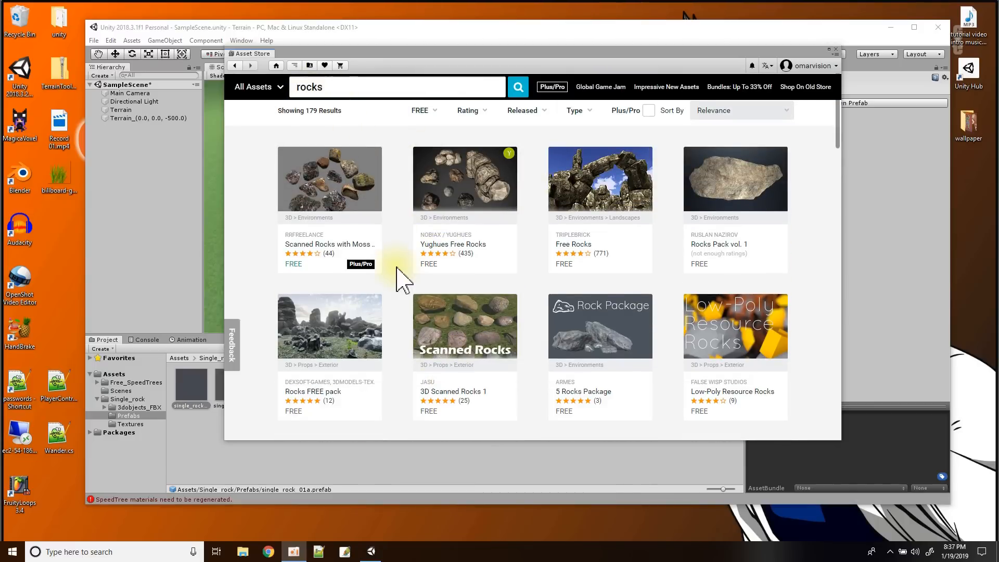
{"action": "scroll", "coordinate": [401, 280], "scroll_direction": "down", "scroll_amount": 2}
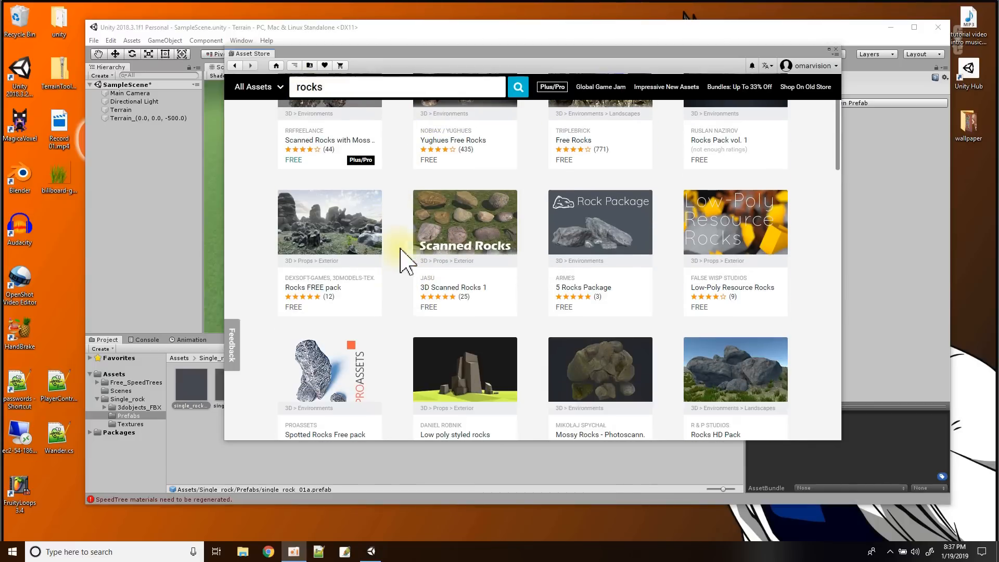
{"action": "scroll", "coordinate": [409, 282], "scroll_direction": "down", "scroll_amount": 3}
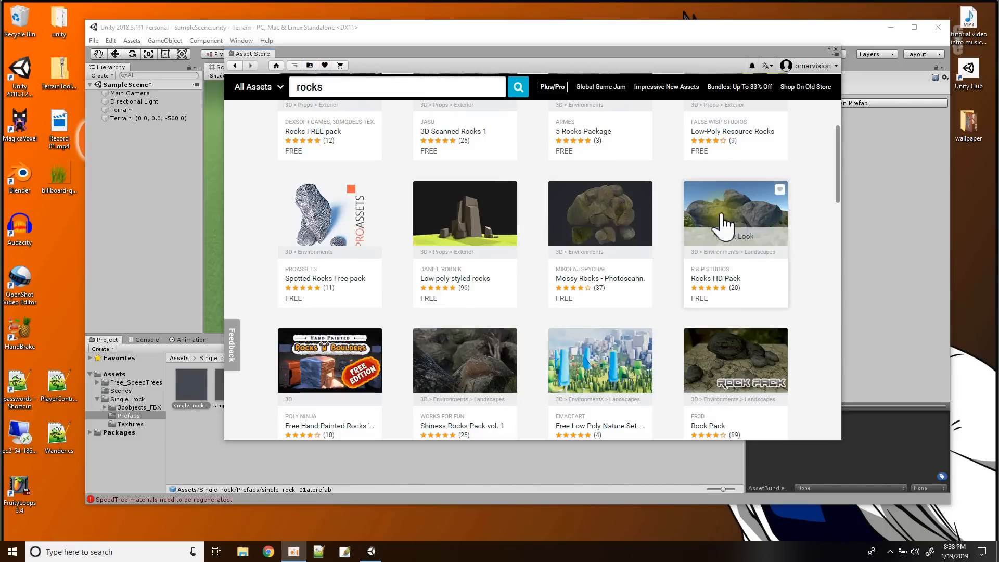
{"action": "left_click", "coordinate": [733, 238]}
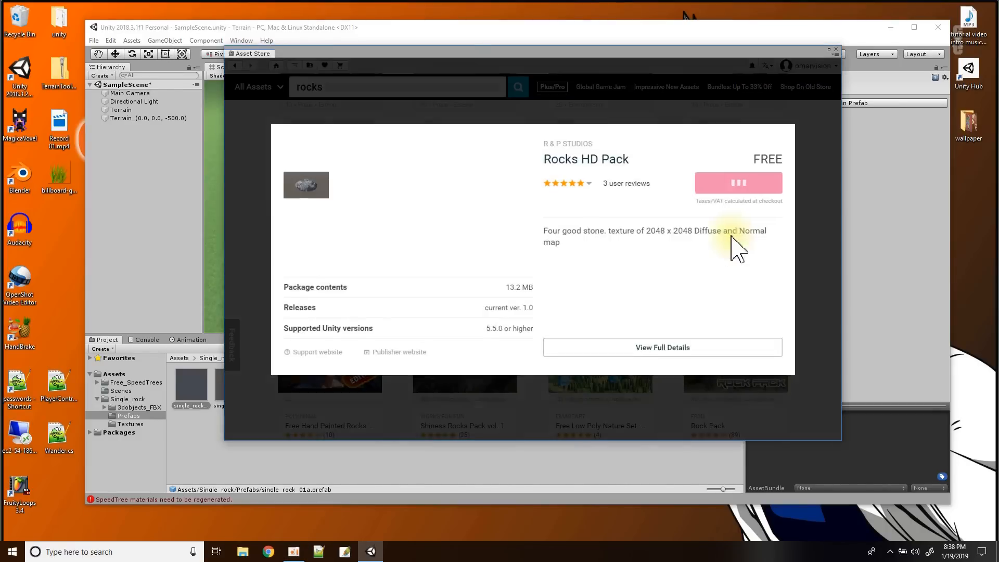
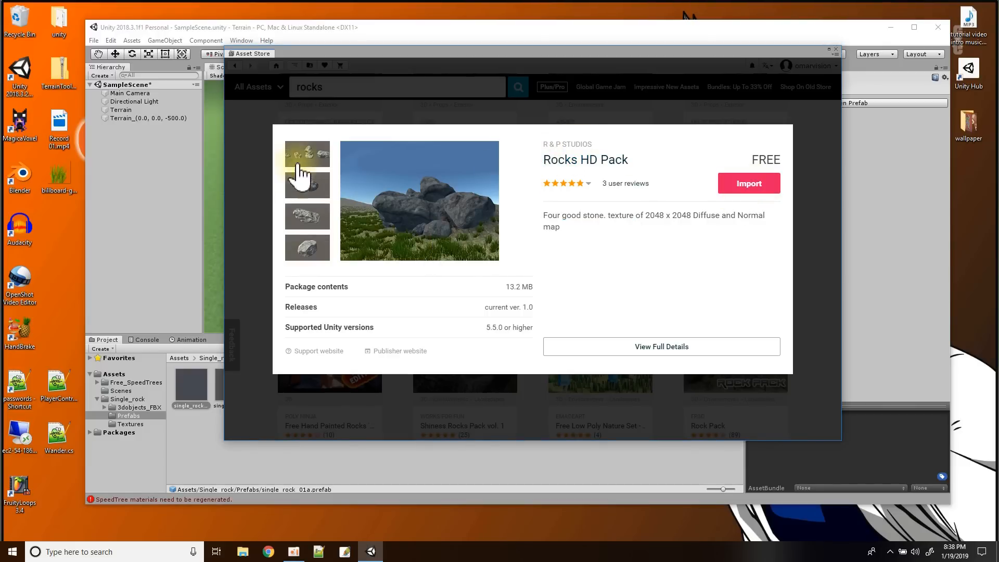
Import the Rocks HD Pack into the project and close the Asset Store
{"action": "left_click", "coordinate": [742, 187]}
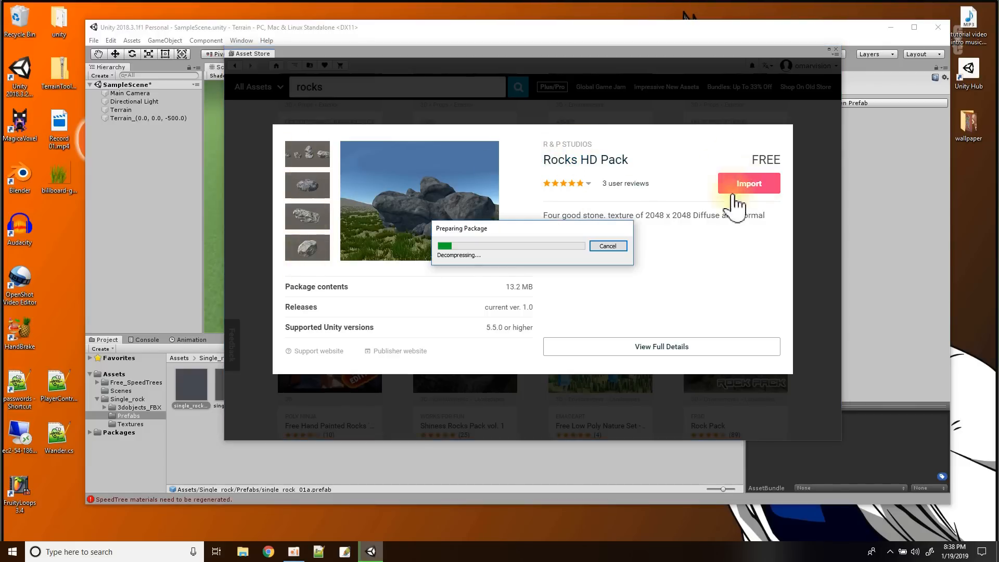
{"action": "left_click", "coordinate": [463, 304]}
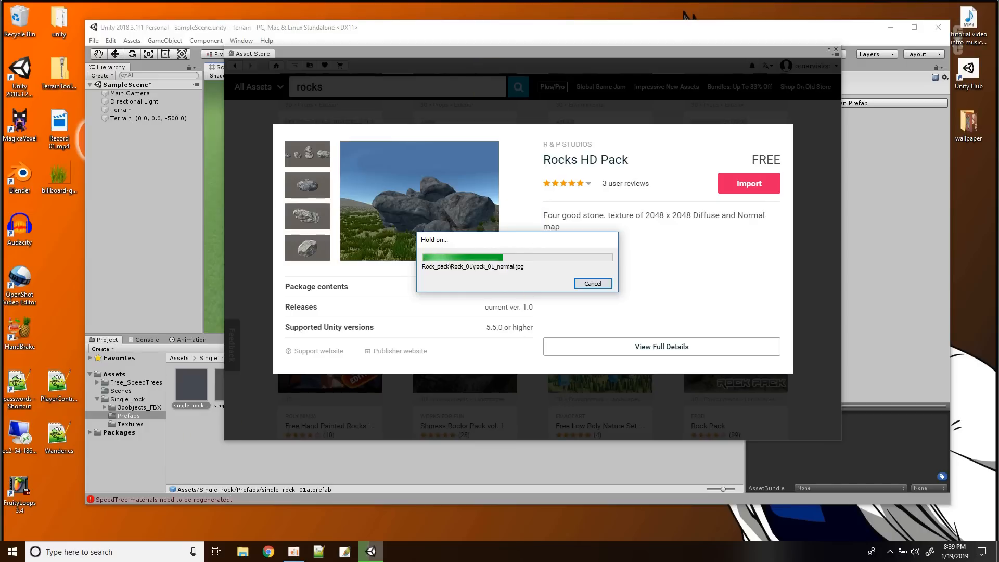
{"action": "left_click", "coordinate": [836, 48]}
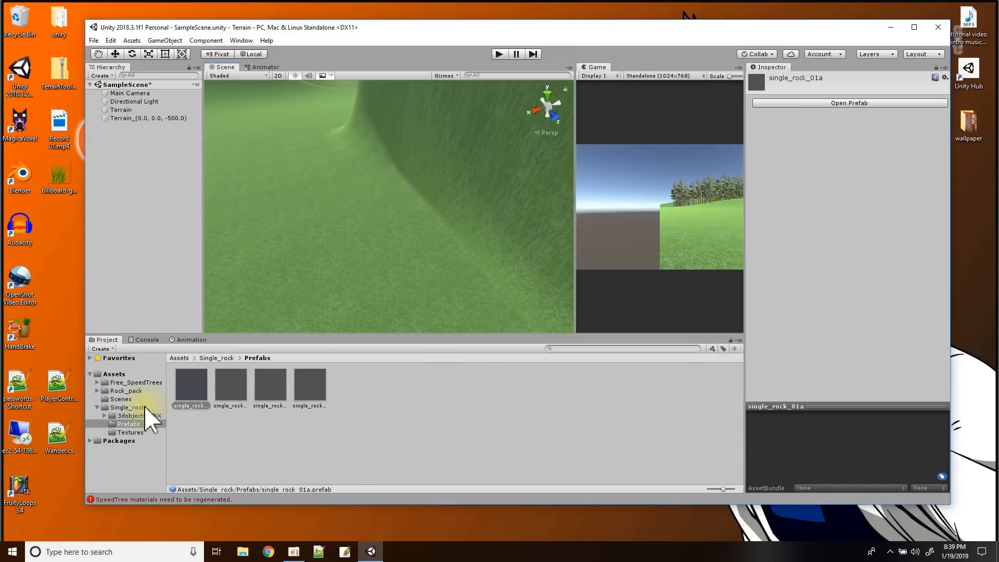
Delete the Single_rock folder from the project's Assets
{"action": "left_click", "coordinate": [113, 374]}
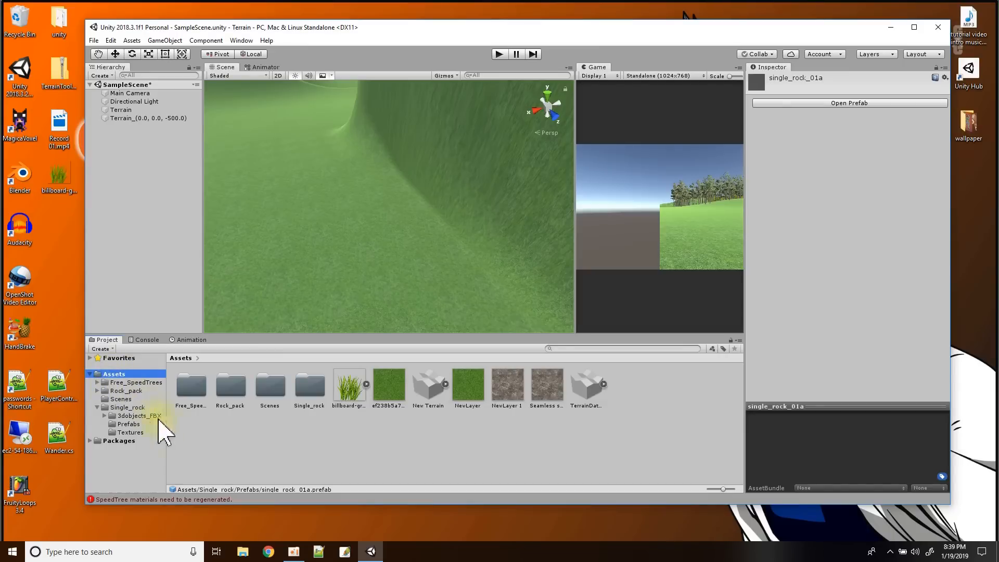
{"action": "left_click", "coordinate": [301, 394]}
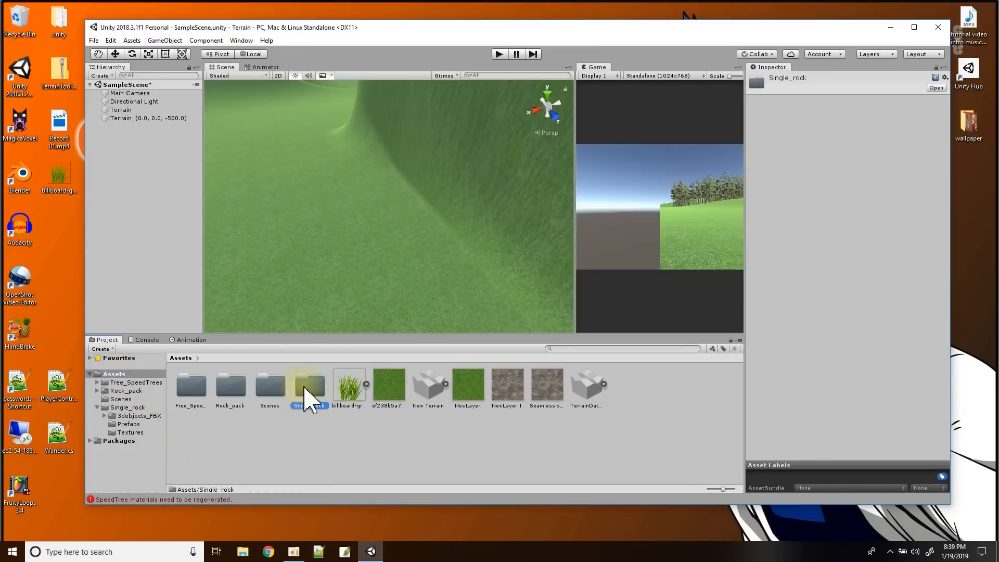
{"action": "right_click", "coordinate": [305, 391]}
{"action": "left_click", "coordinate": [324, 178]}
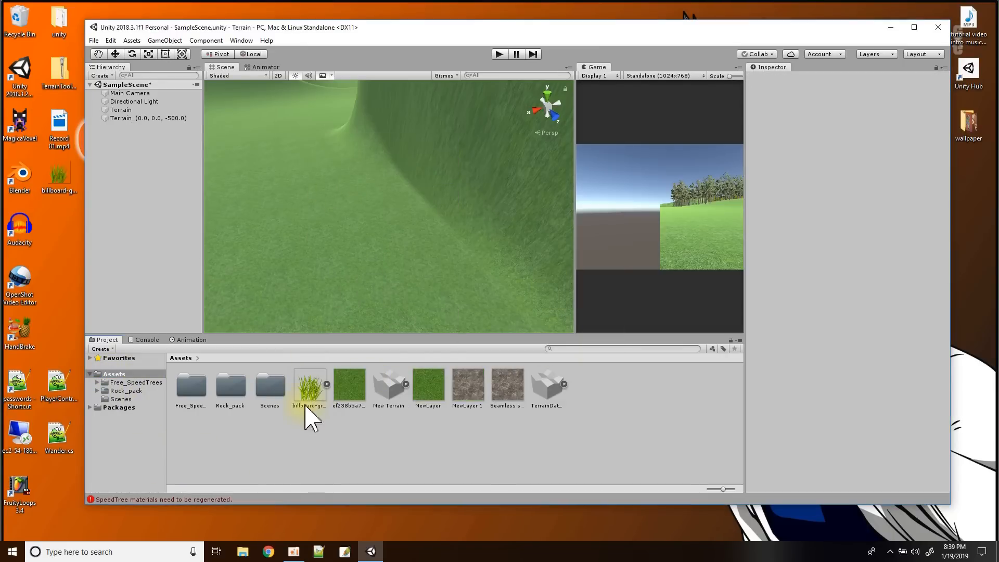
Place a Rock_01 prefab from the Rock_pack prefab folder on the terrain as a test, and delete it from the scene
{"action": "double_click", "coordinate": [231, 390]}
{"action": "double_click", "coordinate": [192, 393]}
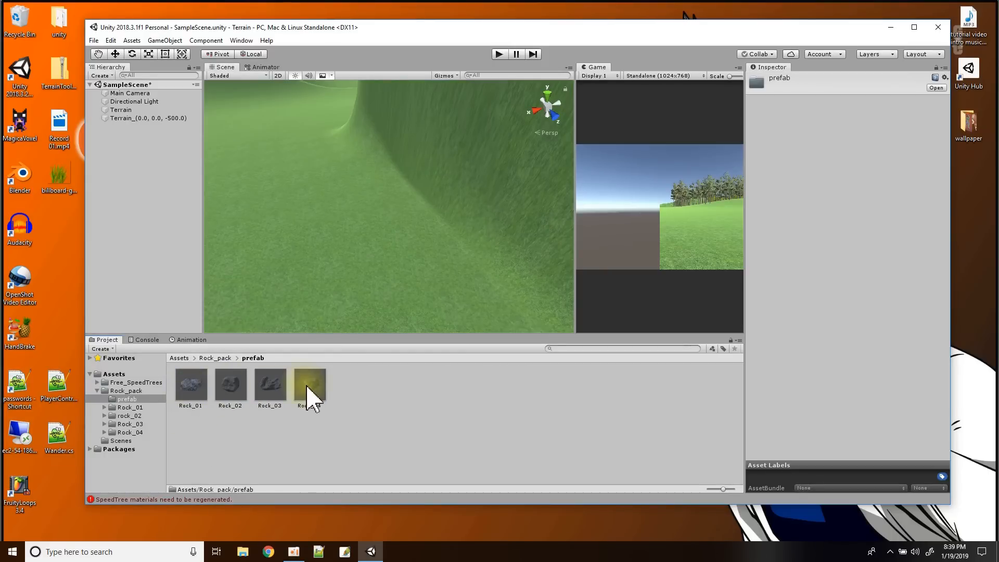
{"action": "left_click_drag", "start_coordinate": [191, 391], "coordinate": [305, 266]}
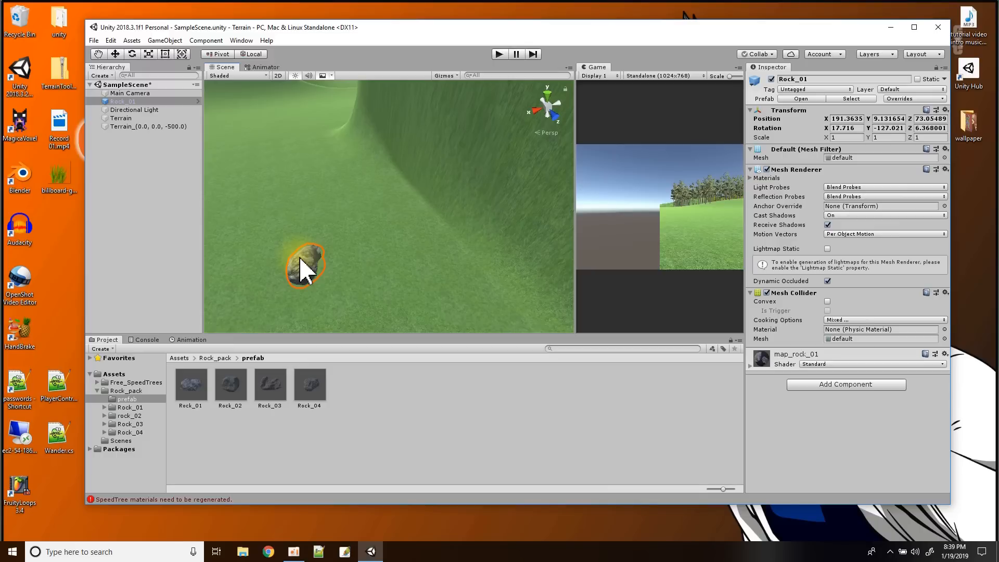
{"action": "key", "text": "Delete"}
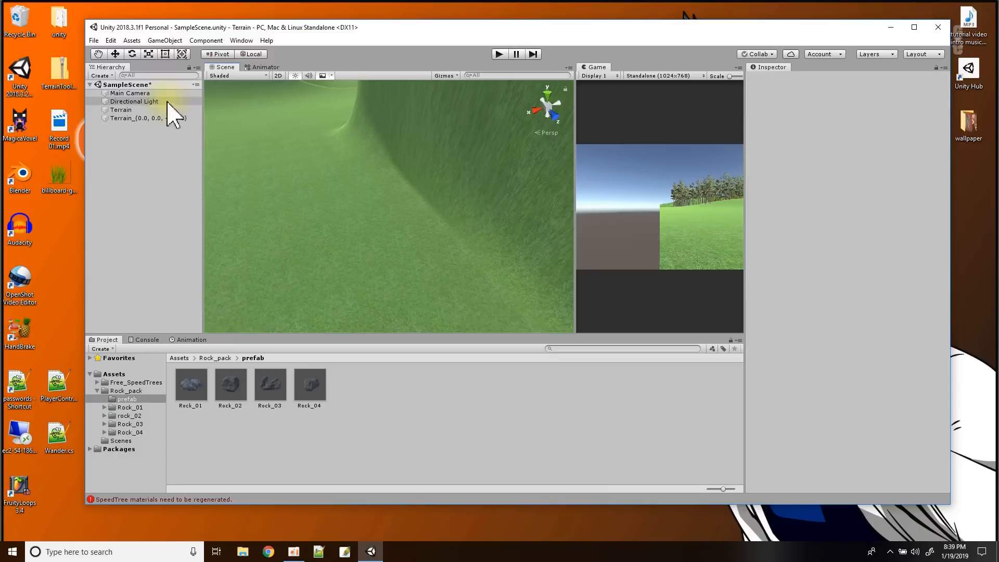
Select the Terrain object and activate Paint Details for the open ground beside the star-shaped hill
{"action": "left_click", "coordinate": [130, 111]}
{"action": "scroll", "coordinate": [381, 227], "scroll_direction": "down", "scroll_amount": 10}
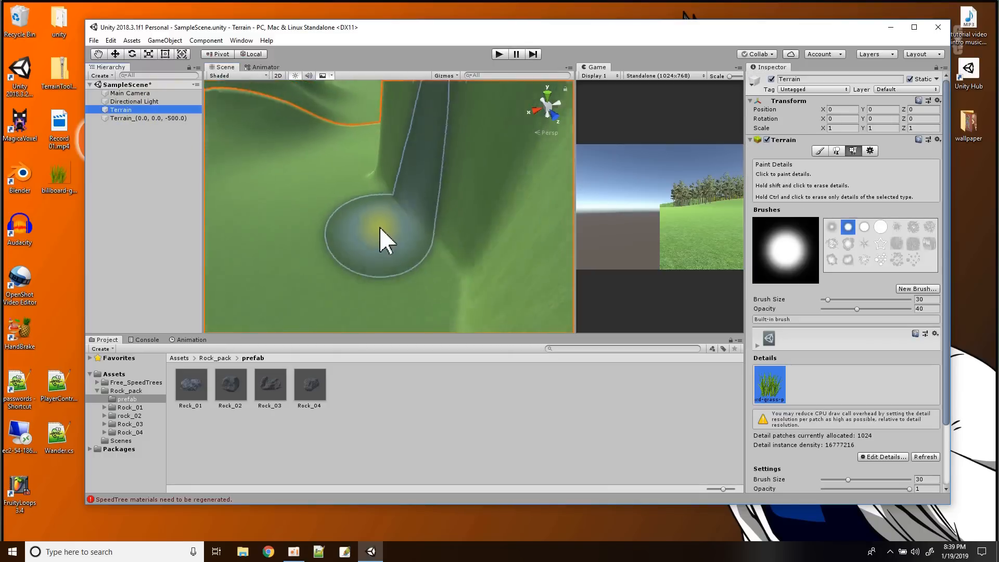
{"action": "scroll", "coordinate": [381, 227], "scroll_direction": "up", "scroll_amount": 2}
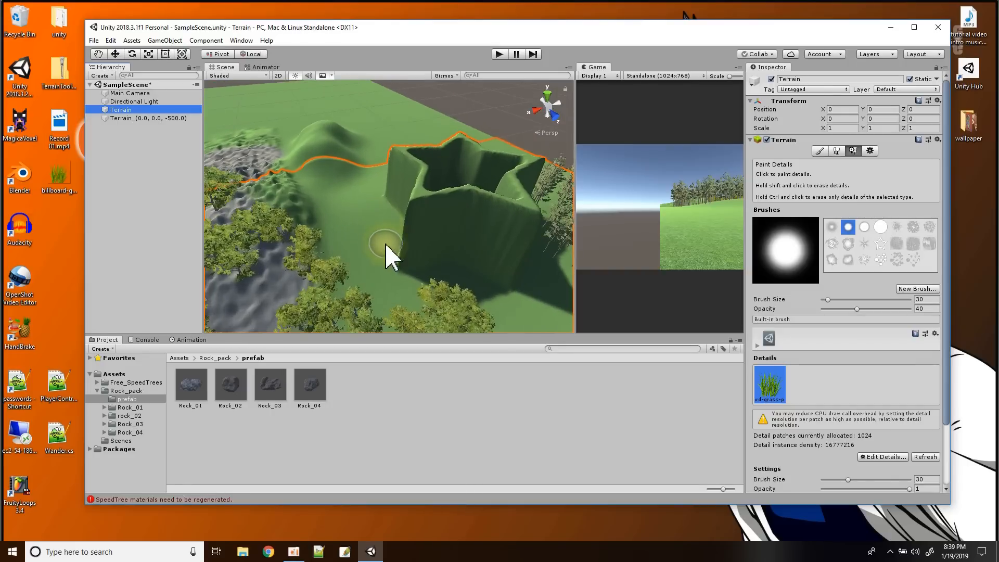
{"action": "scroll", "coordinate": [390, 255], "scroll_direction": "up", "scroll_amount": 10}
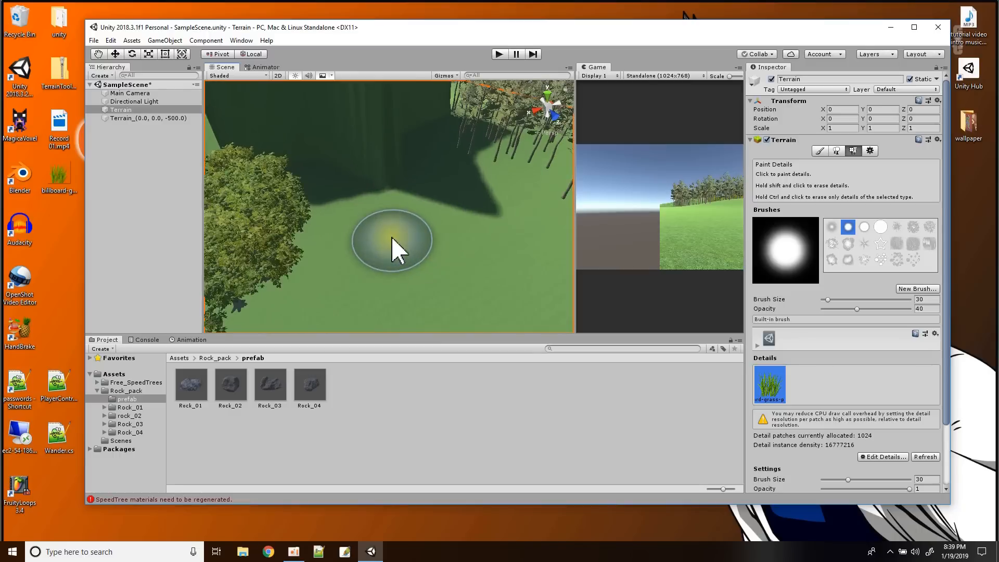
{"action": "scroll", "coordinate": [396, 250], "scroll_direction": "up", "scroll_amount": 3}
{"action": "scroll", "coordinate": [458, 275], "scroll_direction": "up", "scroll_amount": 2}
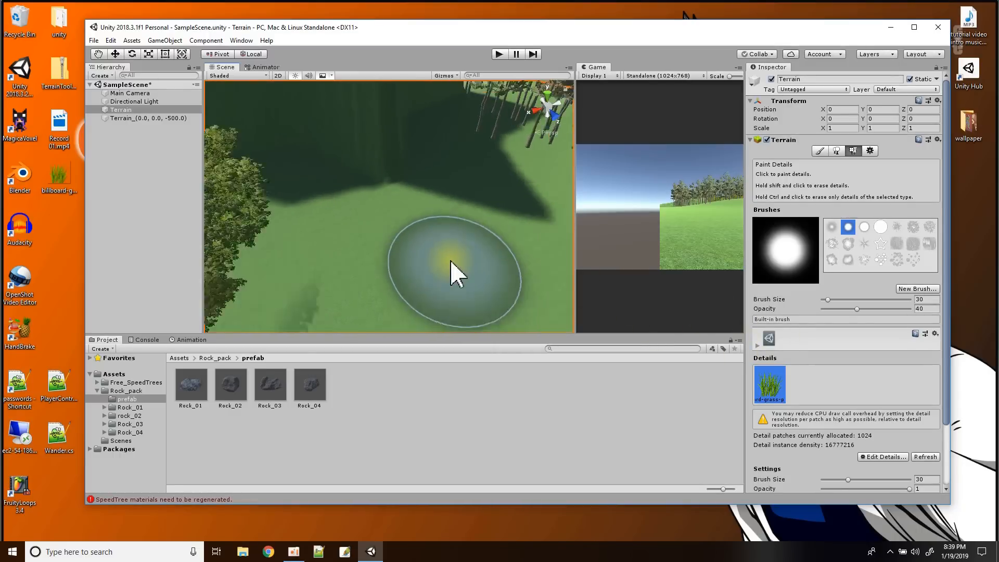
{"action": "scroll", "coordinate": [458, 276], "scroll_direction": "down", "scroll_amount": 2}
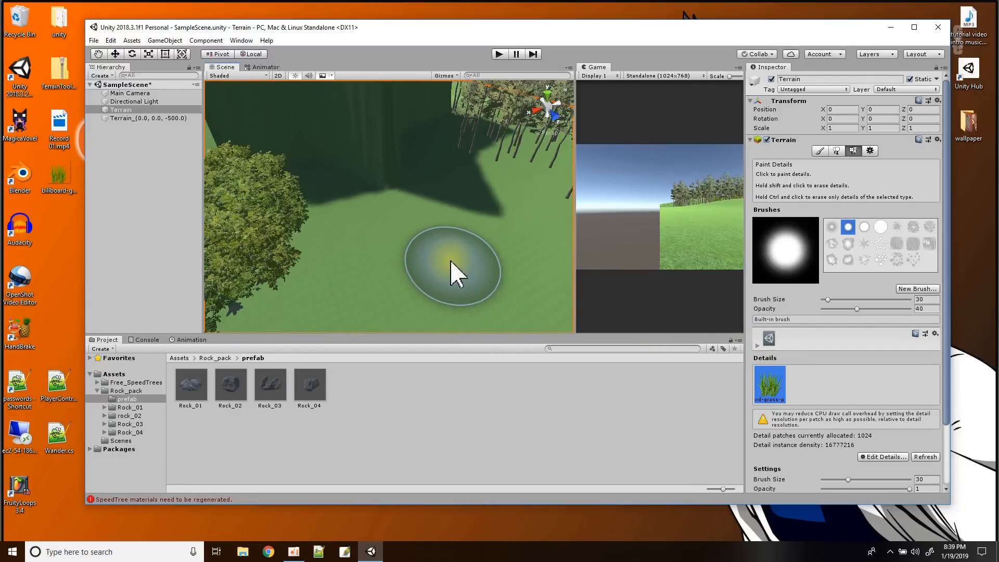
{"action": "left_click", "coordinate": [117, 110]}
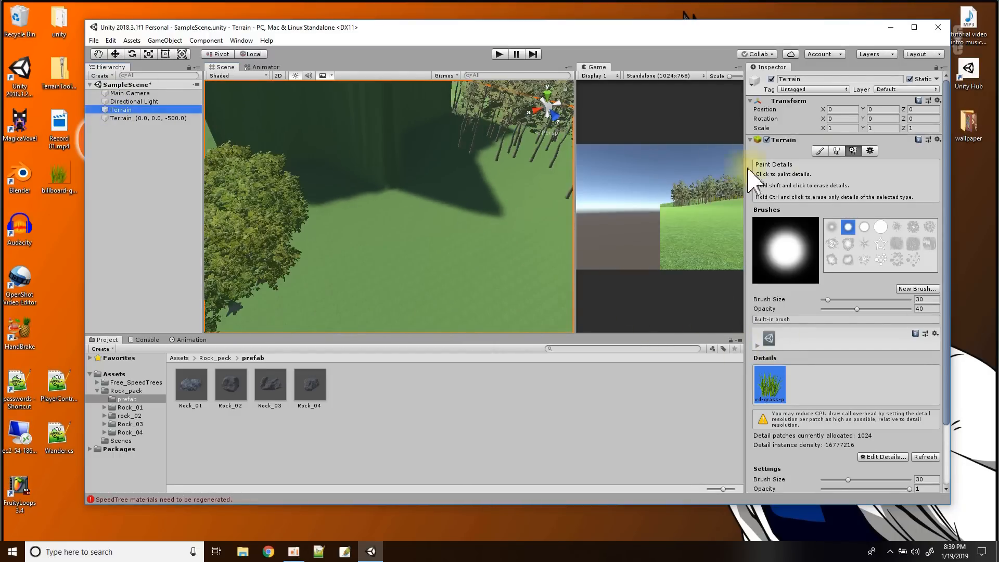
{"action": "left_click", "coordinate": [854, 151]}
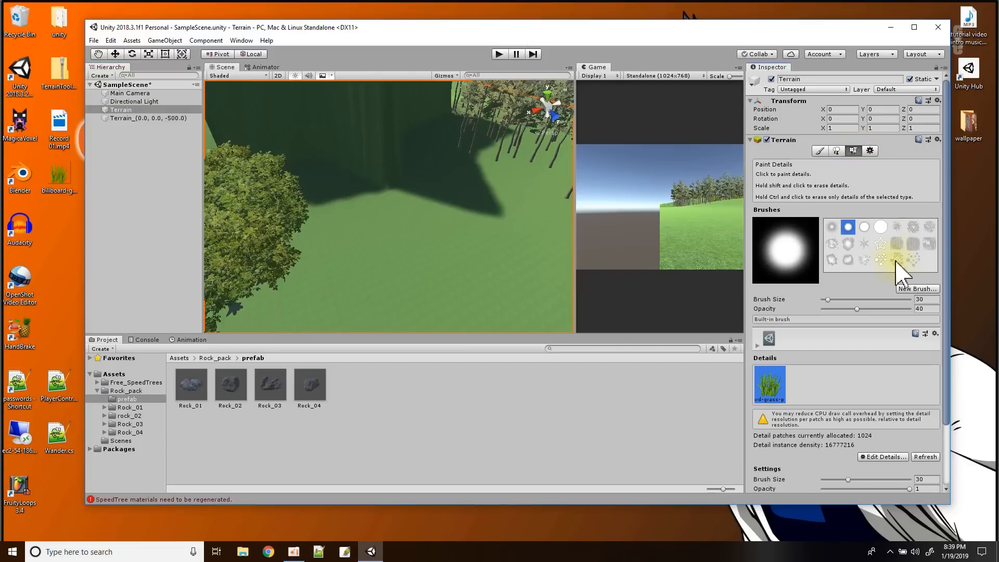
Add the Rock_01 prefab from the Rock_pack assets to the terrain's details as a detail mesh
{"action": "left_click", "coordinate": [889, 458]}
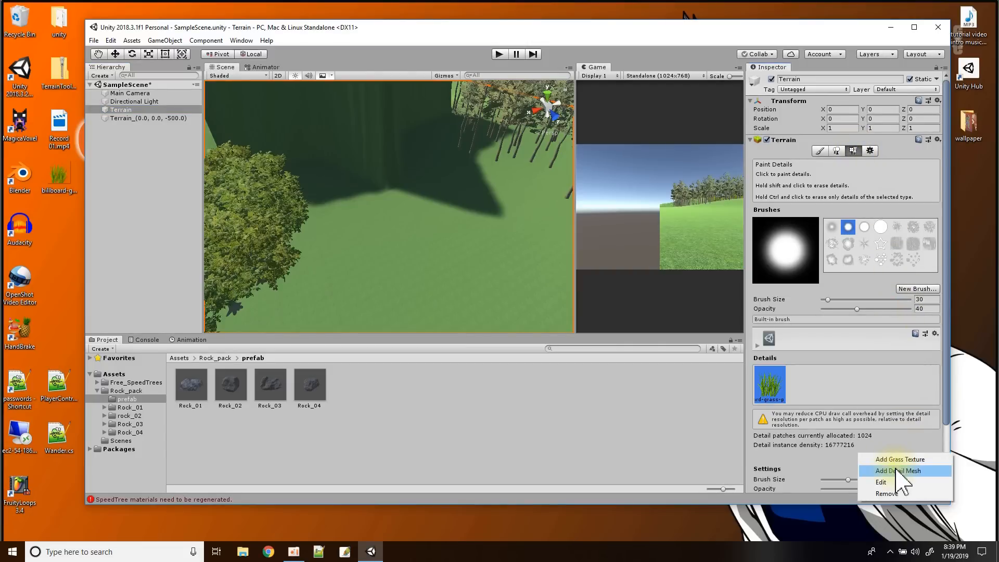
{"action": "left_click", "coordinate": [898, 471]}
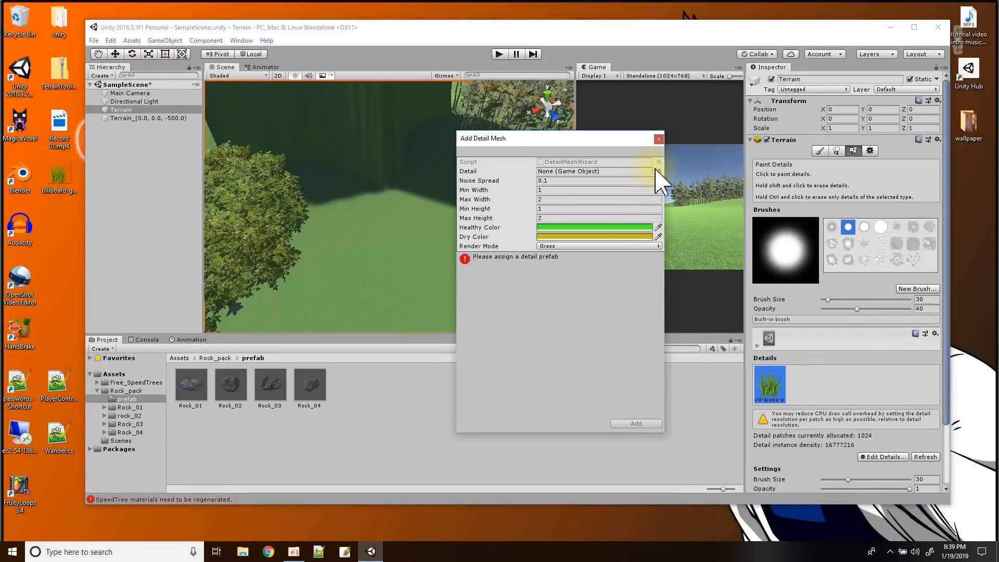
{"action": "left_click", "coordinate": [659, 163]}
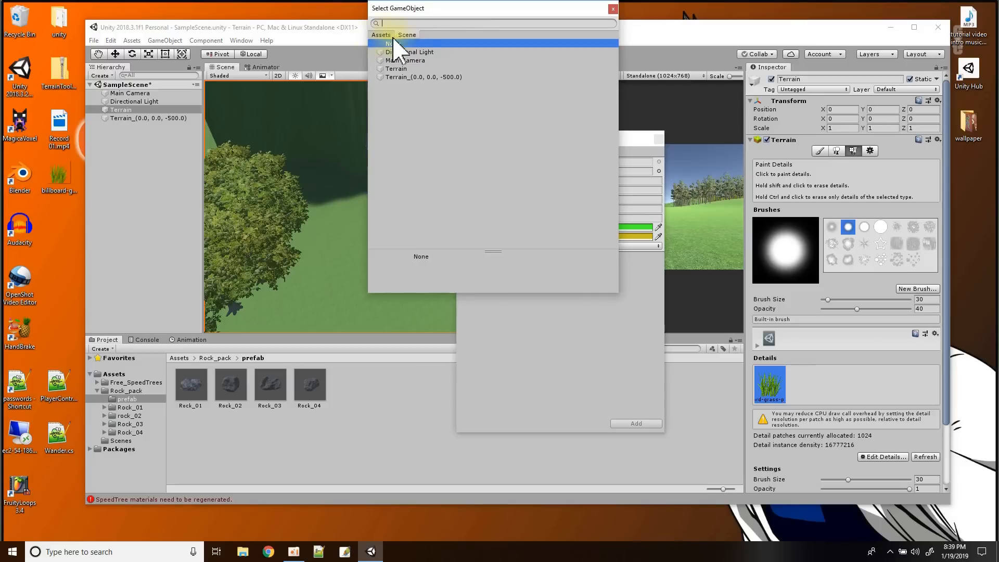
{"action": "left_click", "coordinate": [382, 35]}
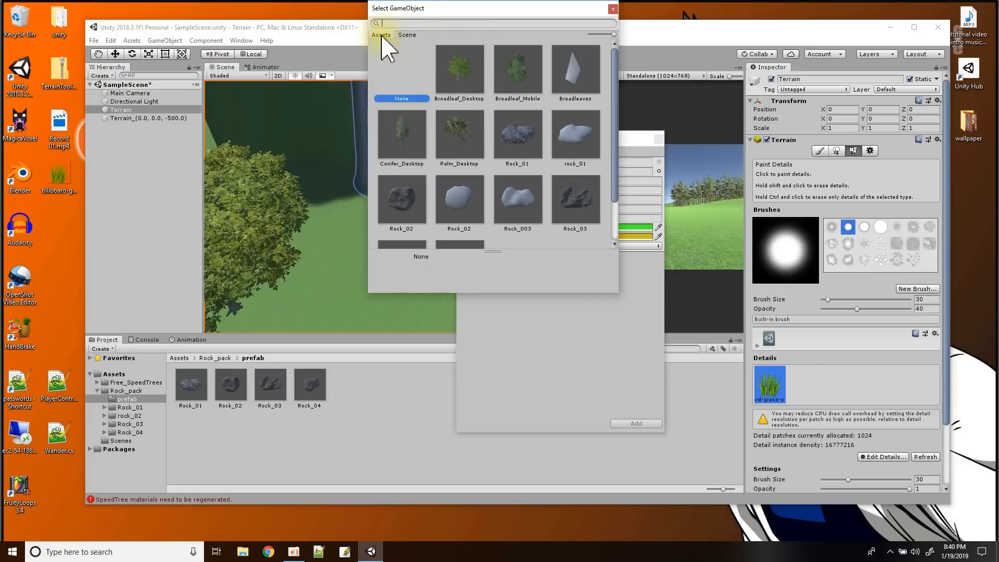
{"action": "left_click", "coordinate": [522, 148]}
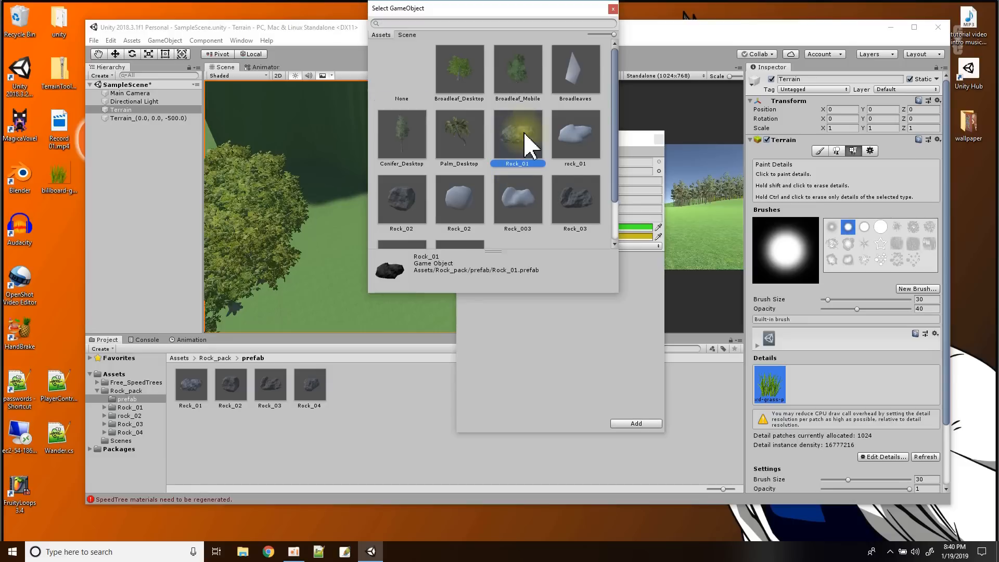
{"action": "double_click", "coordinate": [525, 136]}
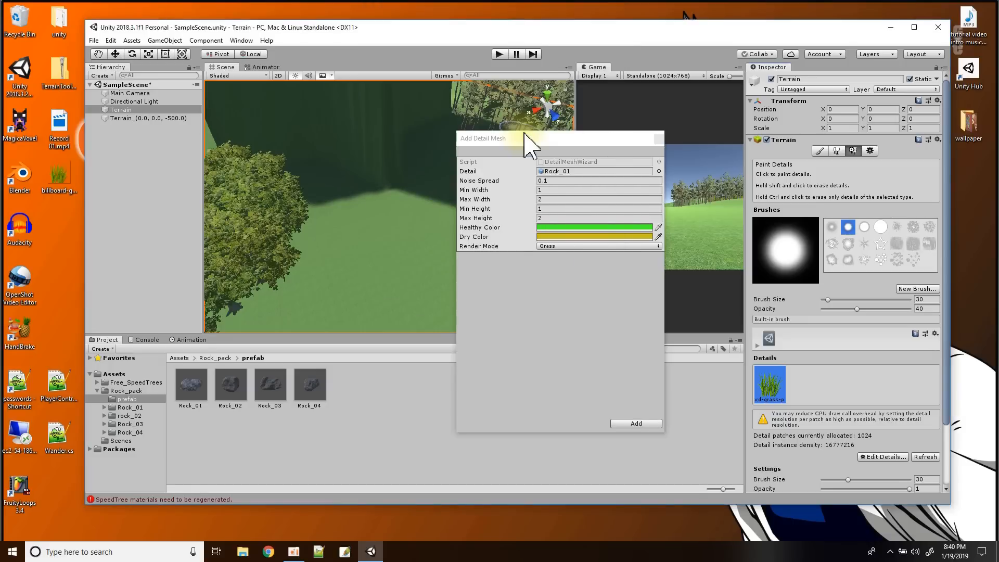
{"action": "left_click", "coordinate": [649, 425]}
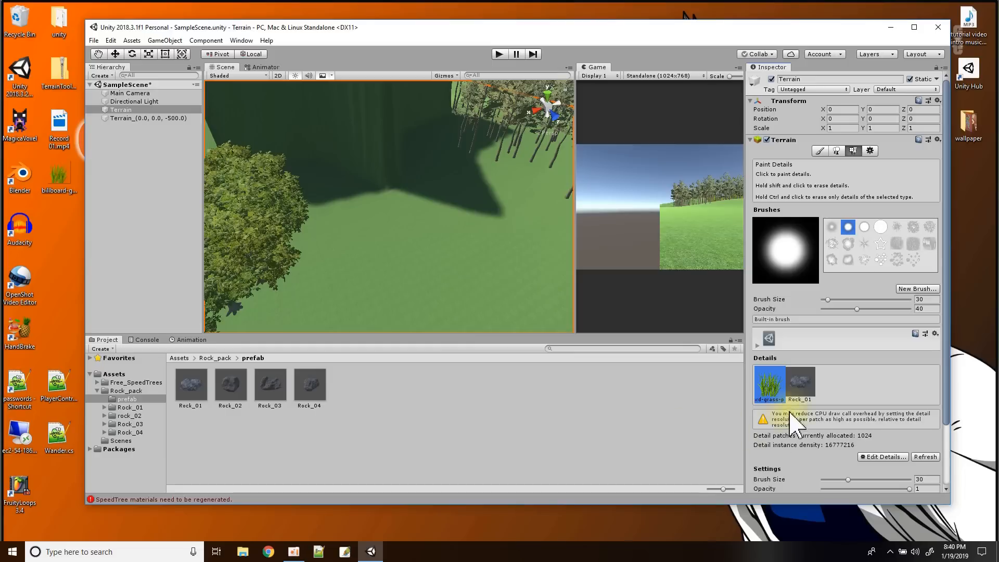
Paint a test patch of Rock_01 details on the ground below the star-shaped hill and inspect the rocks up close
{"action": "left_click", "coordinate": [802, 390]}
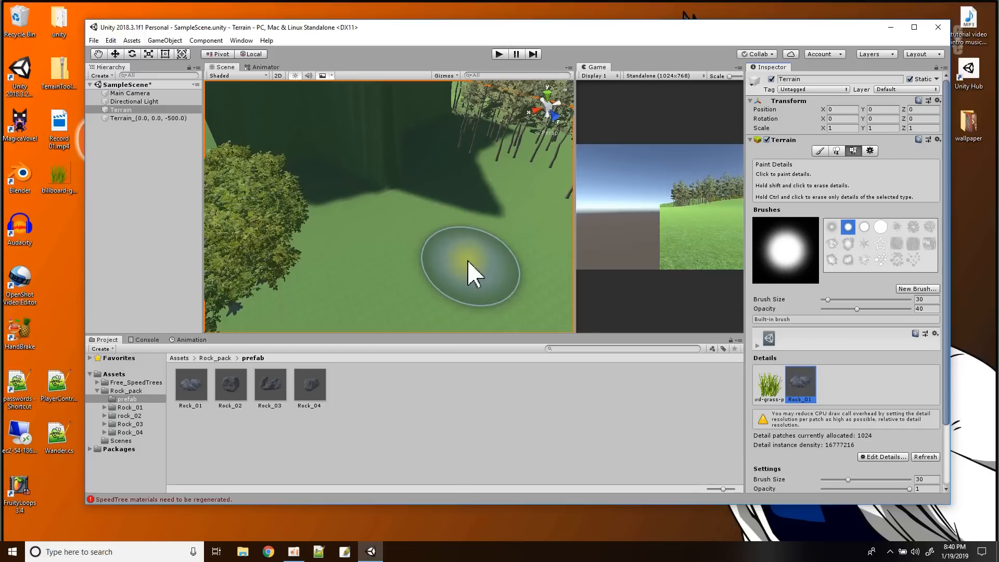
{"action": "left_click_drag", "start_coordinate": [416, 208], "coordinate": [402, 226]}
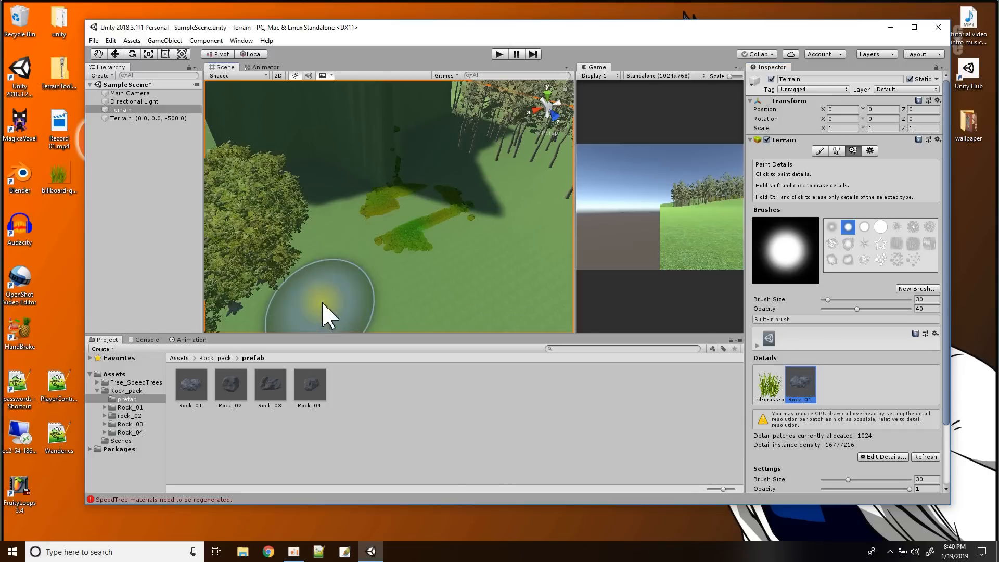
{"action": "scroll", "coordinate": [417, 284], "scroll_direction": "up", "scroll_amount": 5}
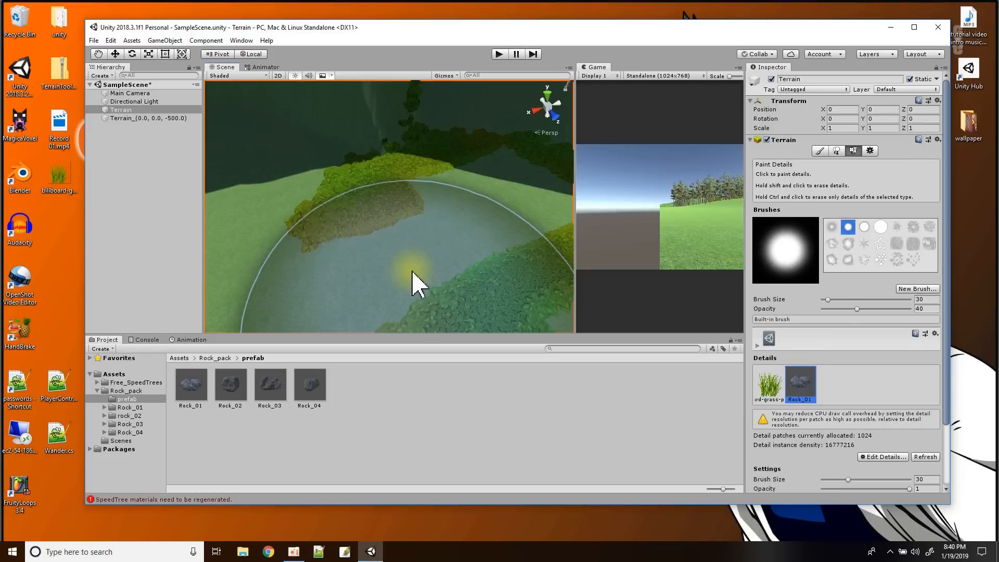
{"action": "middle_click_drag", "start_coordinate": [420, 285], "coordinate": [407, 259]}
{"action": "scroll", "coordinate": [408, 260], "scroll_direction": "up", "scroll_amount": 3}
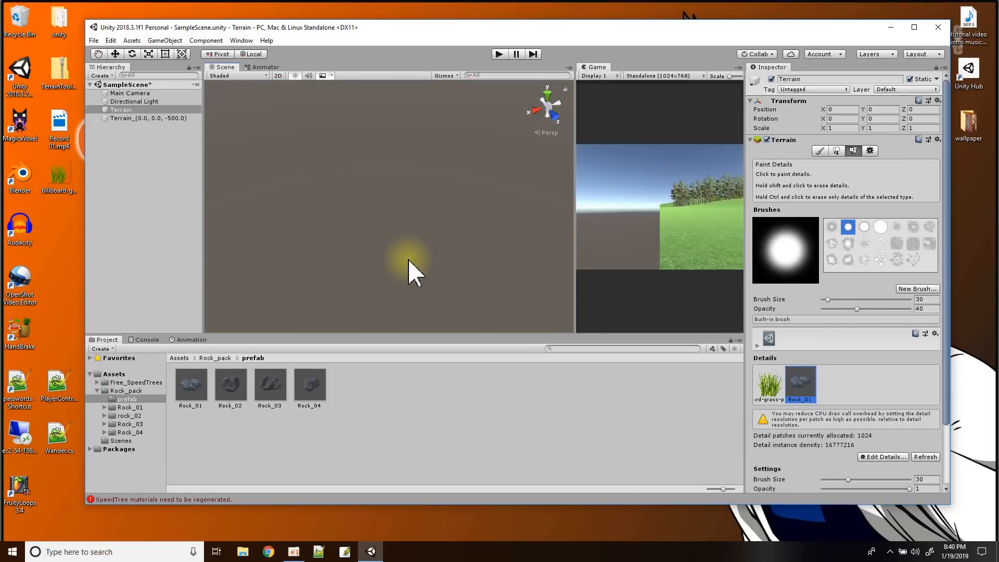
{"action": "scroll", "coordinate": [406, 249], "scroll_direction": "down", "scroll_amount": 4}
{"action": "scroll", "coordinate": [399, 234], "scroll_direction": "down", "scroll_amount": 2}
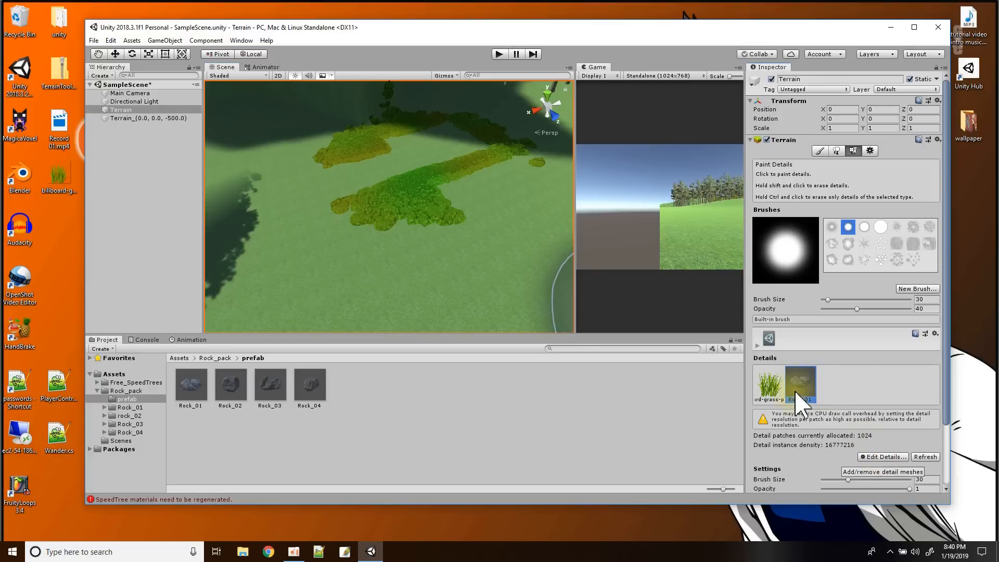
Edit the Rock_01 detail mesh and set its Healthy Color alpha to 0
{"action": "left_click", "coordinate": [879, 457]}
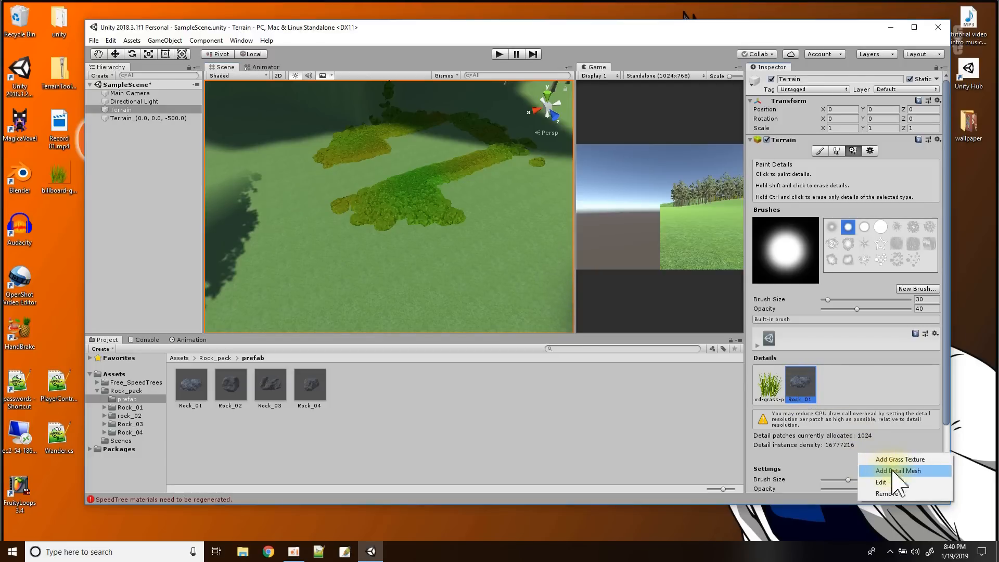
{"action": "left_click", "coordinate": [884, 483]}
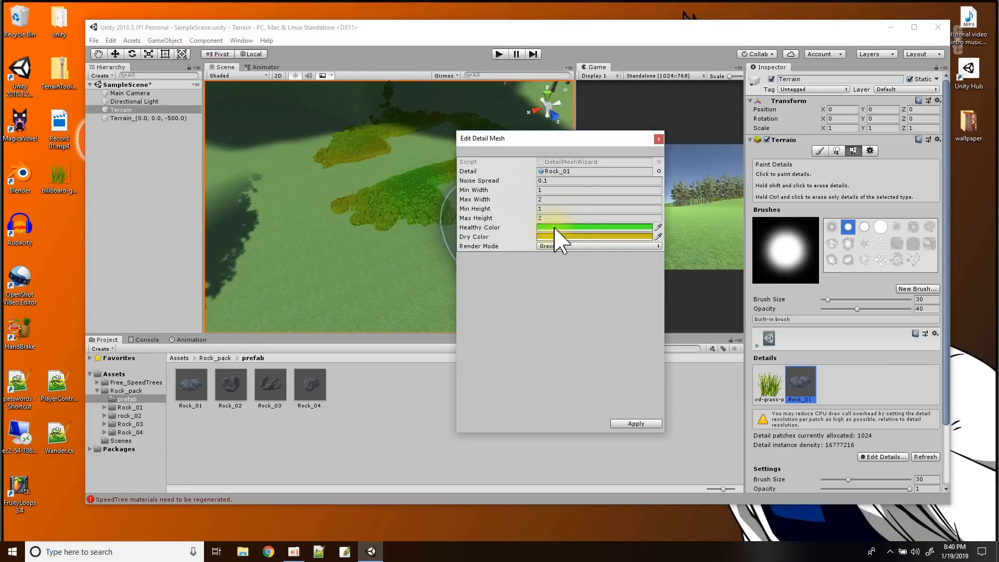
{"action": "left_click", "coordinate": [545, 247]}
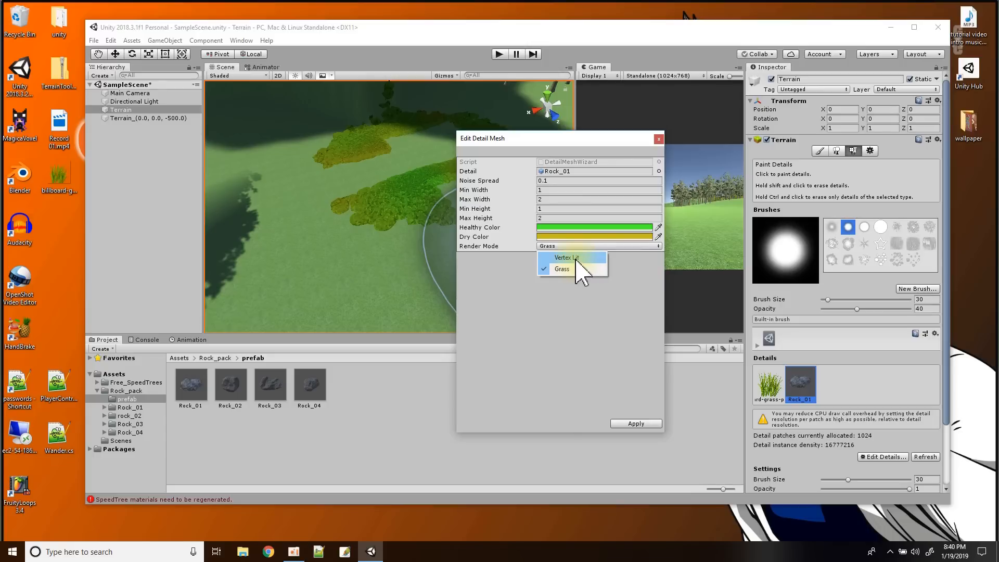
{"action": "left_click", "coordinate": [602, 228]}
{"action": "left_click", "coordinate": [602, 228]}
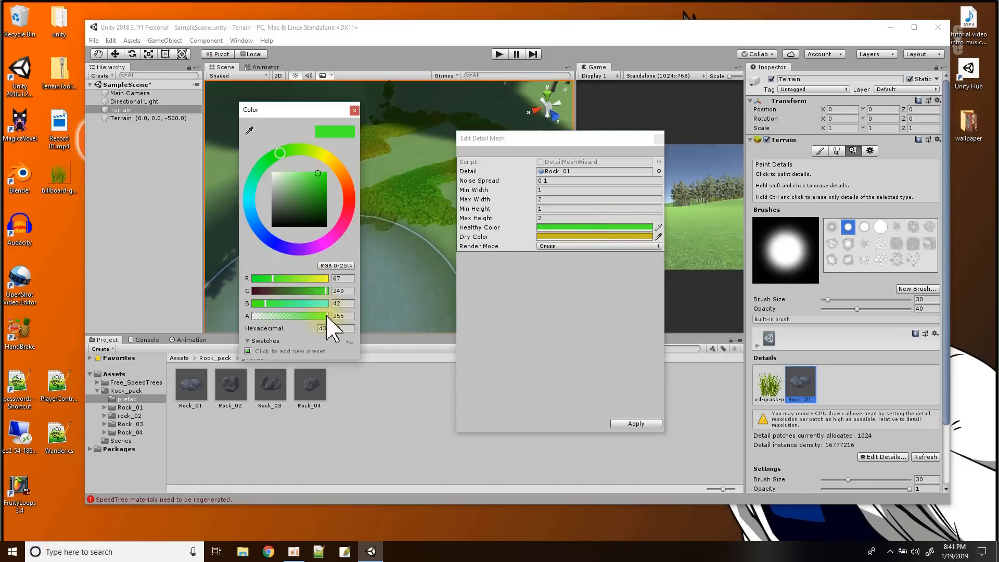
{"action": "left_click_drag", "start_coordinate": [327, 316], "coordinate": [251, 317]}
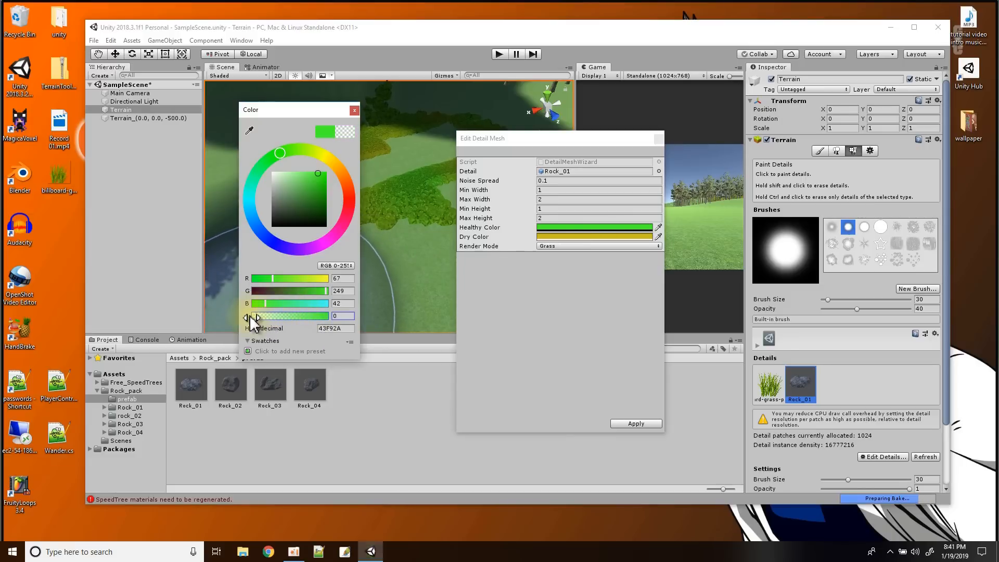
{"action": "left_click", "coordinate": [355, 111]}
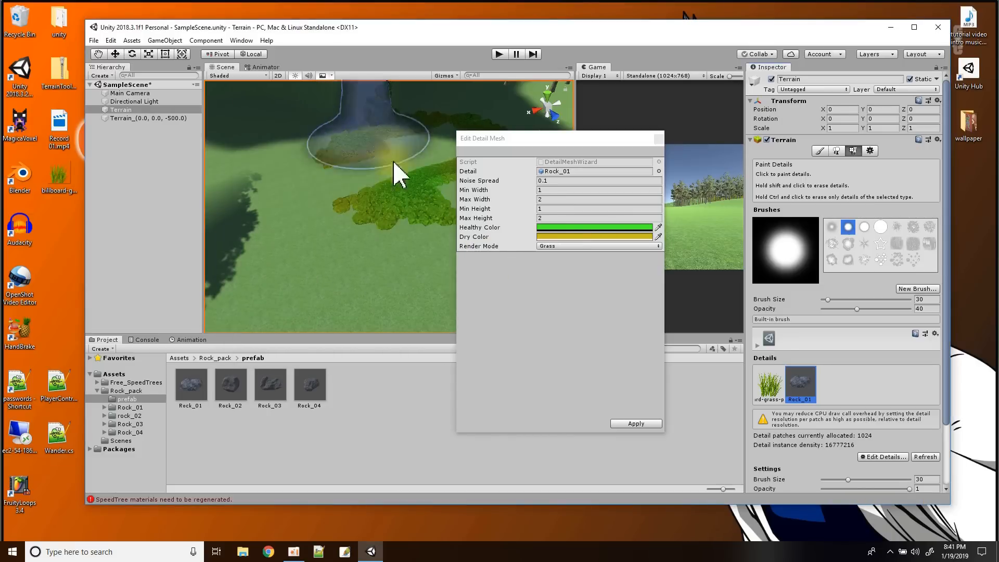
Set the Rock_01 Dry Color to white (FFFFFF) with an alpha of 0
{"action": "left_click", "coordinate": [659, 236]}
{"action": "left_click", "coordinate": [647, 245]}
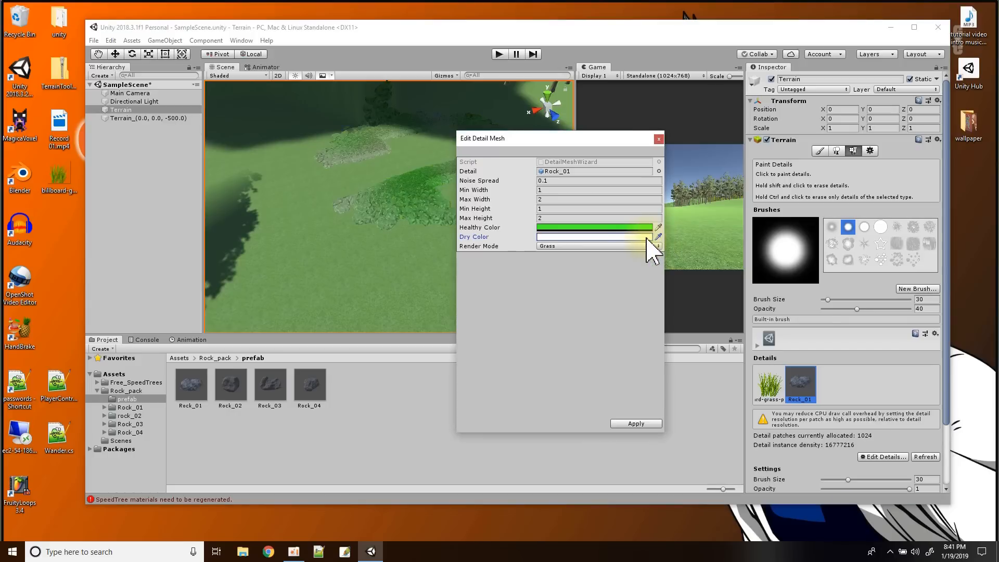
{"action": "left_click", "coordinate": [558, 237]}
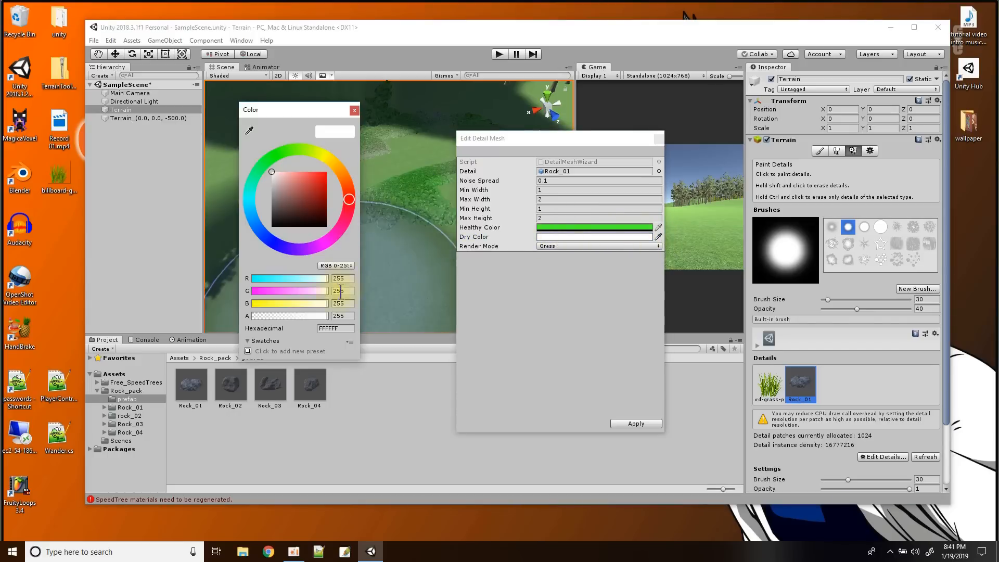
{"action": "left_click_drag", "start_coordinate": [309, 316], "coordinate": [248, 313]}
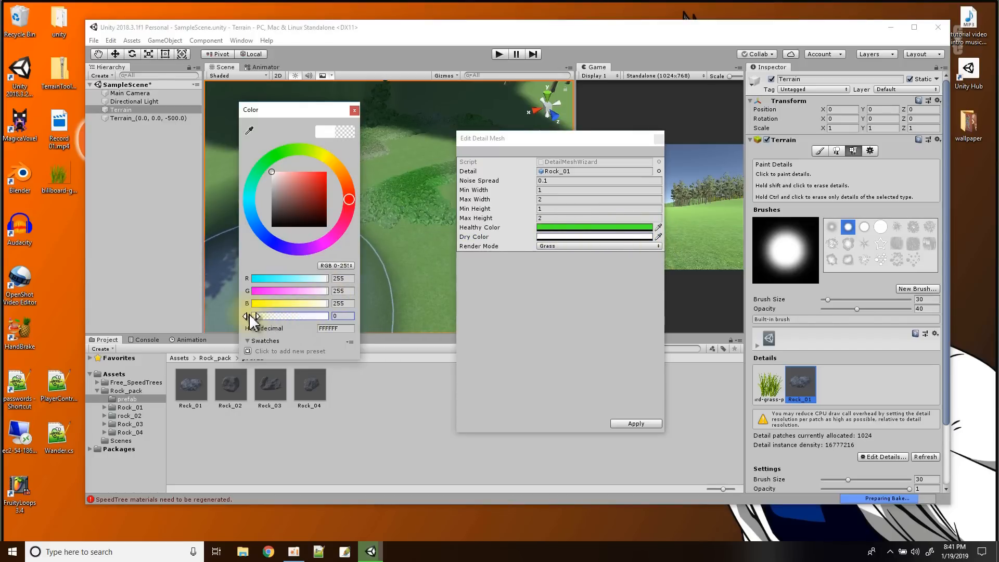
{"action": "left_click", "coordinate": [355, 111]}
Switch the Rock_01 detail mesh's Render Mode to Vertex Lit and apply the detail mesh changes
{"action": "left_click", "coordinate": [565, 246]}
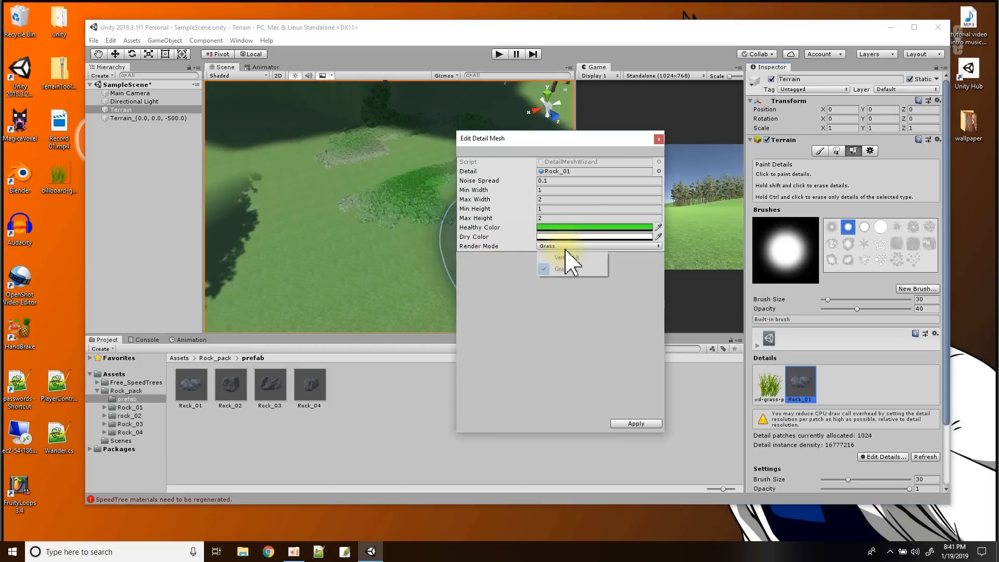
{"action": "left_click", "coordinate": [566, 257]}
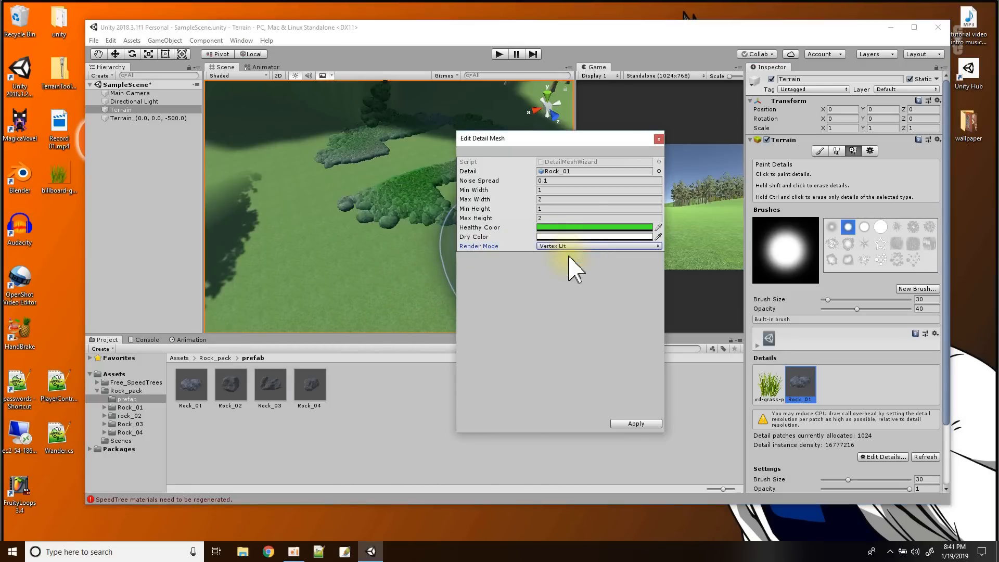
{"action": "scroll", "coordinate": [398, 258], "scroll_direction": "up", "scroll_amount": 5}
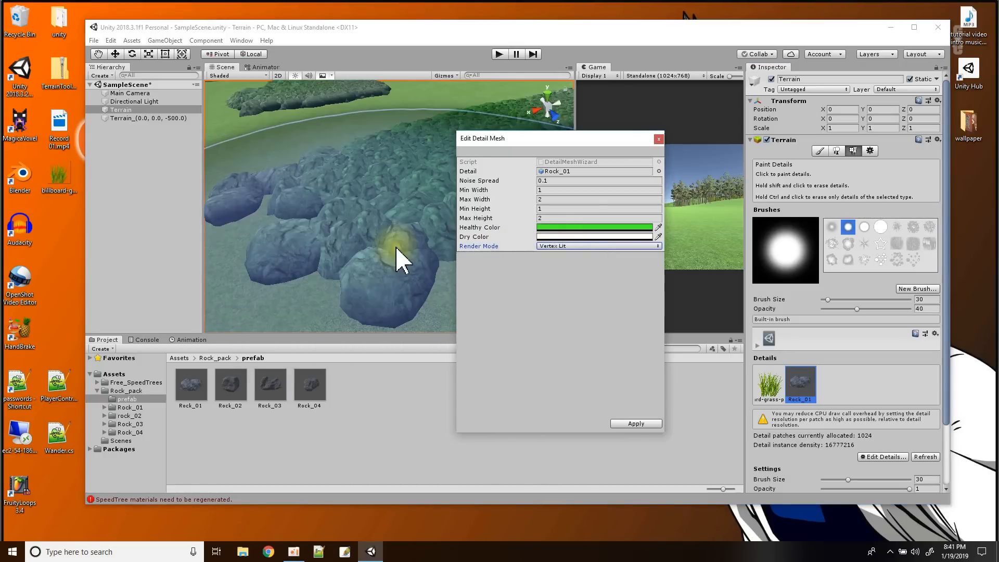
{"action": "left_click", "coordinate": [630, 423]}
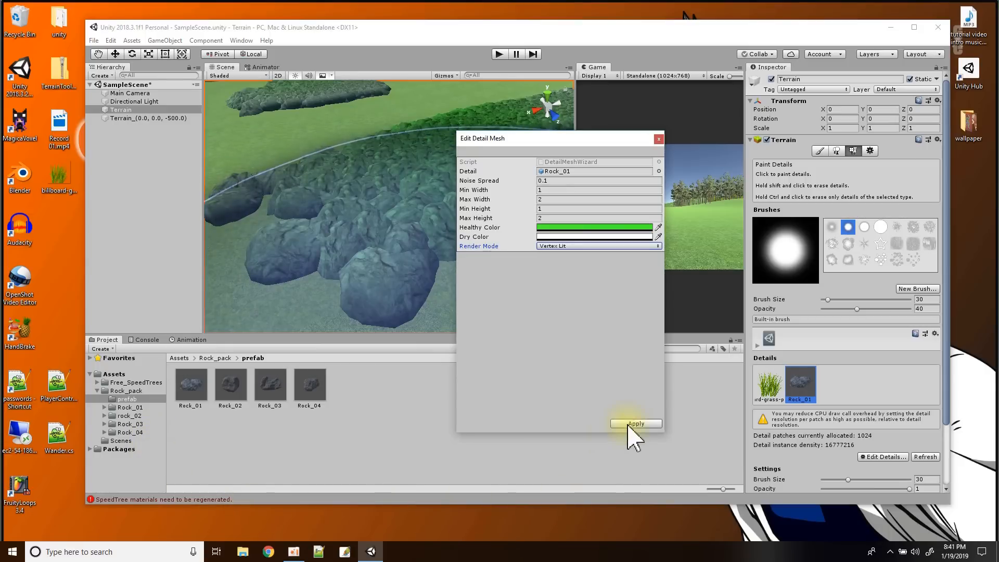
Lower the detail painting Opacity to about 0.086
{"action": "scroll", "coordinate": [393, 265], "scroll_direction": "down", "scroll_amount": 8}
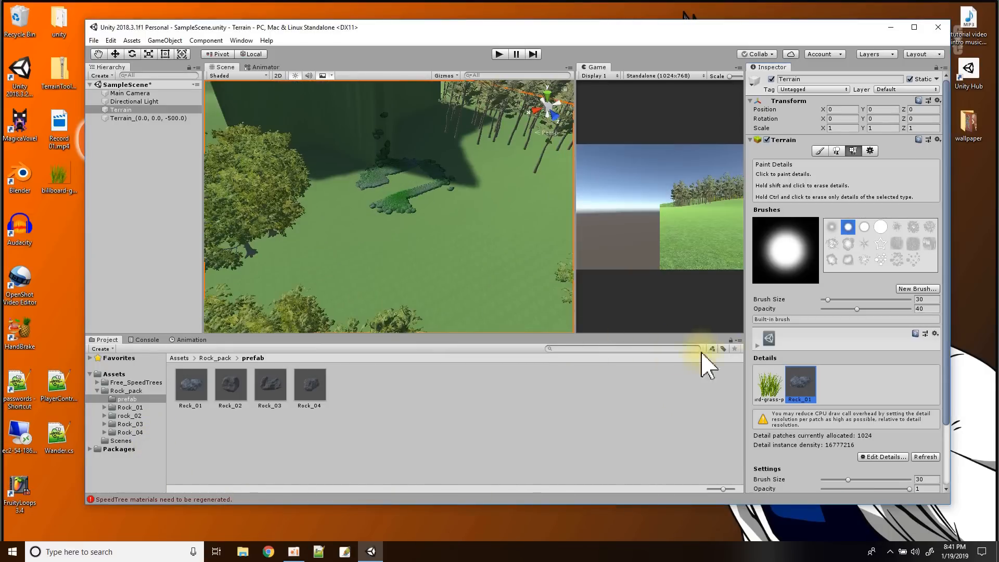
{"action": "scroll", "coordinate": [869, 416], "scroll_direction": "down", "scroll_amount": 2}
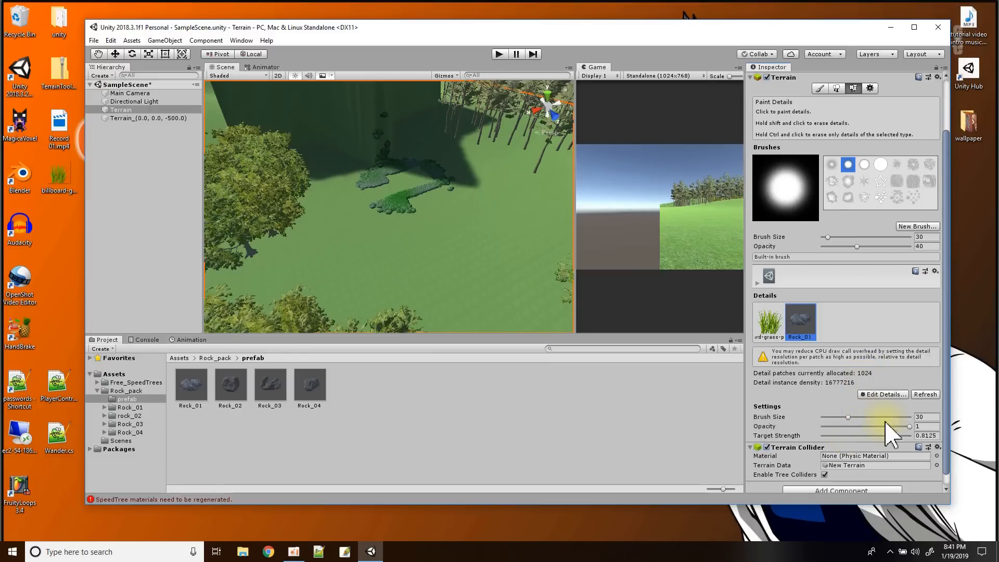
{"action": "left_click_drag", "start_coordinate": [909, 432], "coordinate": [839, 433]}
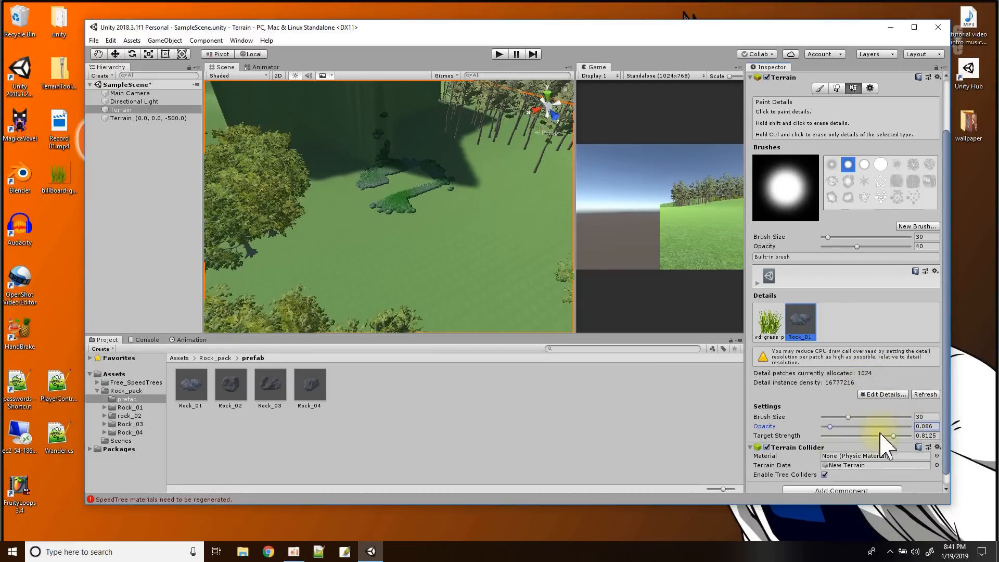
Lower the detail Target Strength to 0.125 and paint a patch of Rock_01 on the open grass in front of the existing rocks
{"action": "left_click_drag", "start_coordinate": [895, 437], "coordinate": [855, 436]}
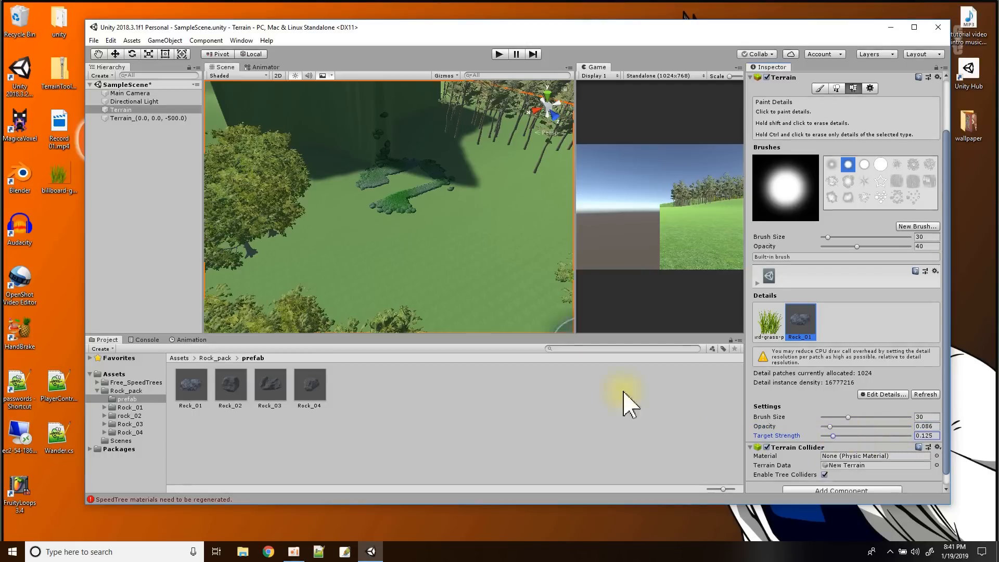
{"action": "left_click_drag", "start_coordinate": [438, 263], "coordinate": [458, 268]}
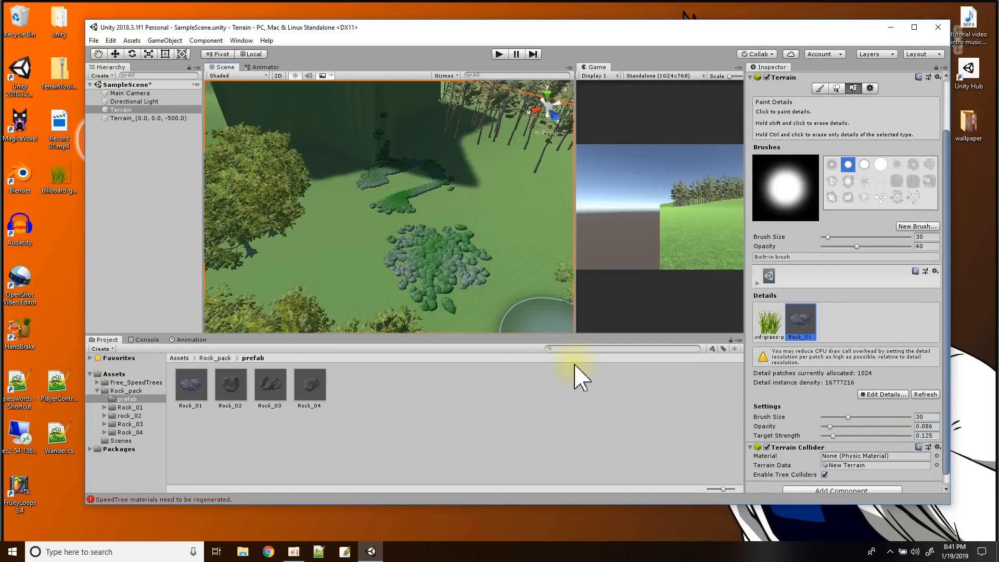
Raise the detail Target Strength to 1 and paint another Rock_01 patch beside the previous one, further from the big tree
{"action": "left_click", "coordinate": [833, 437]}
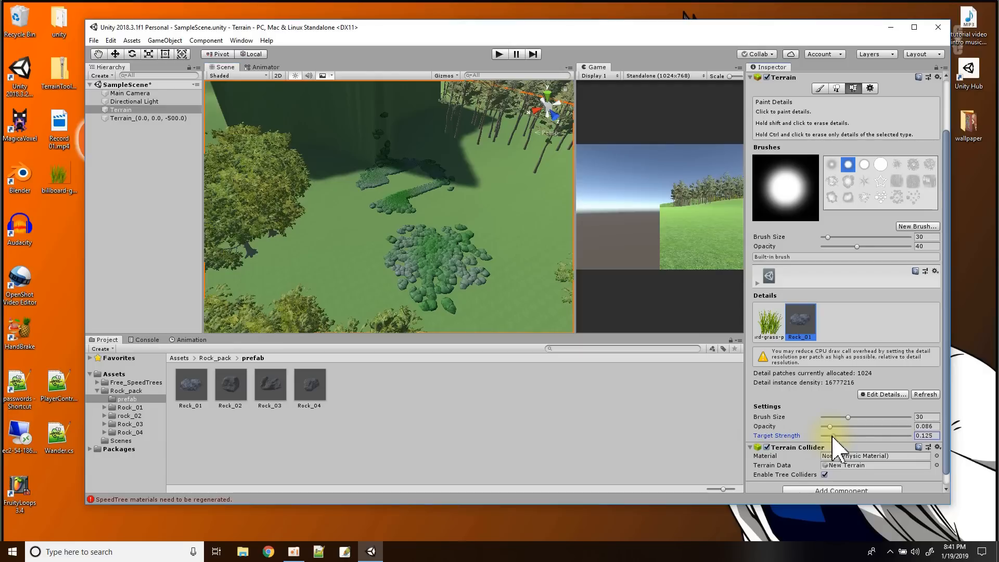
{"action": "left_click_drag", "start_coordinate": [502, 215], "coordinate": [526, 264]}
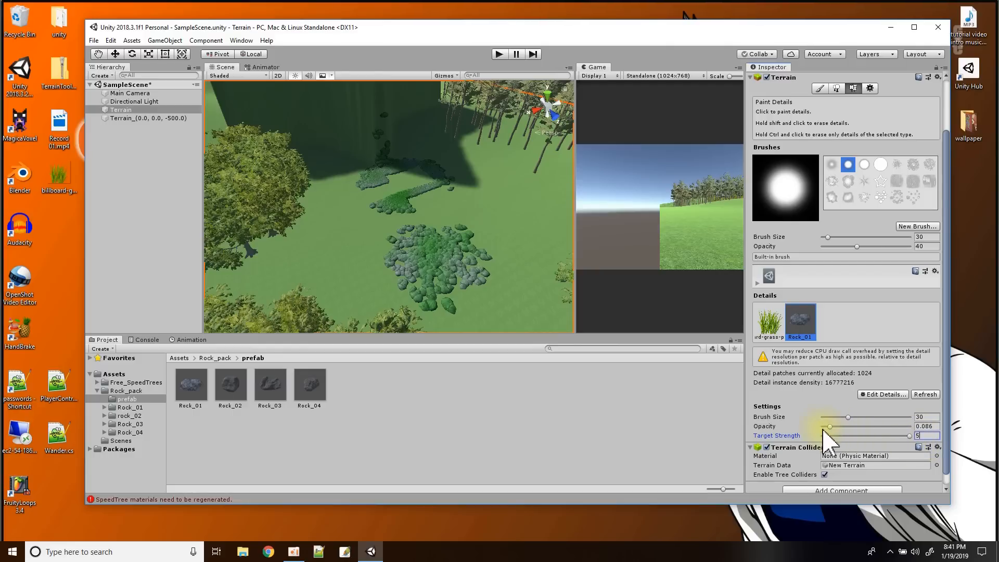
{"action": "mouse_move", "coordinate": [516, 244]}
{"action": "left_mouse_down"}
{"action": "mouse_move", "coordinate": [524, 239]}
{"action": "mouse_move", "coordinate": [509, 313]}
{"action": "mouse_move", "coordinate": [562, 318]}
{"action": "left_mouse_up"}
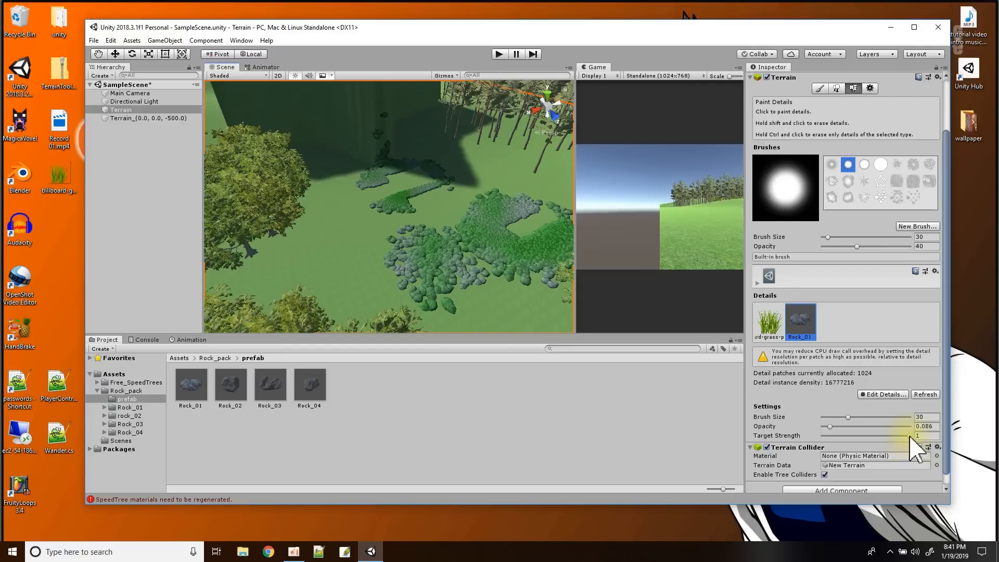
Lower the detail Target Strength to 0.0625, paint a Rock_01 patch on the grass near the big tree, and inspect it up close
{"action": "left_click_drag", "start_coordinate": [905, 436], "coordinate": [837, 437]}
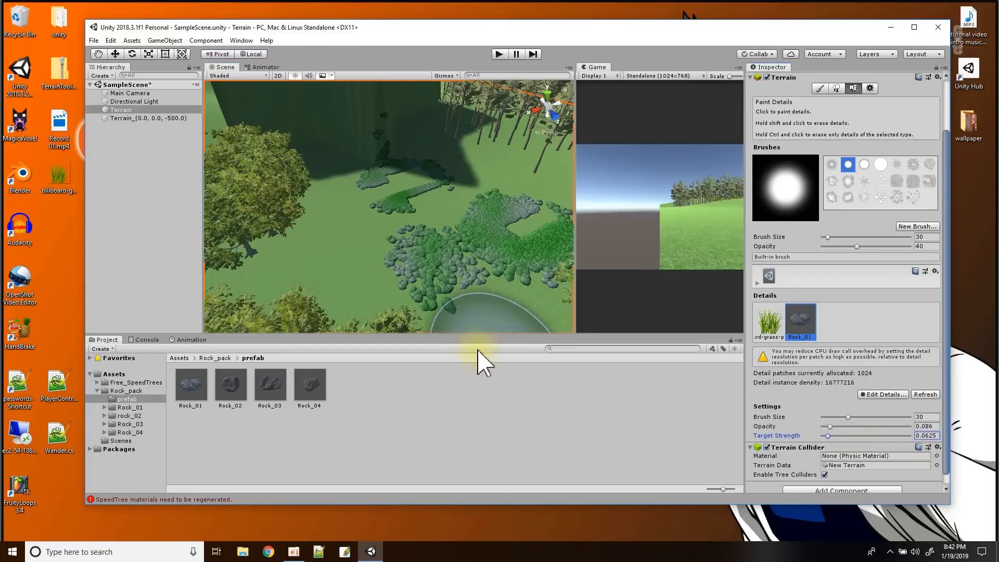
{"action": "left_click_drag", "start_coordinate": [339, 267], "coordinate": [392, 308]}
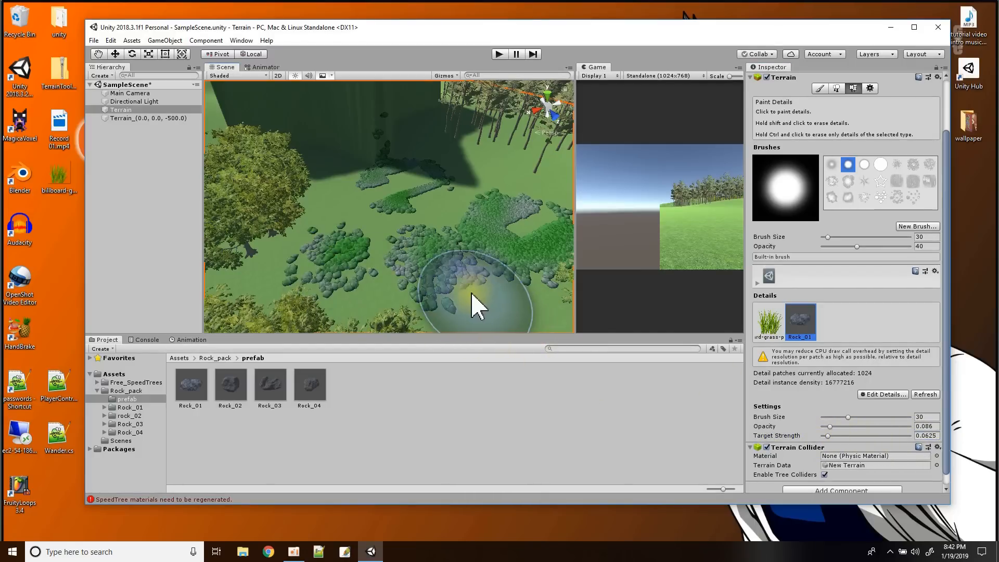
{"action": "scroll", "coordinate": [471, 294], "scroll_direction": "up", "scroll_amount": 5}
{"action": "scroll", "coordinate": [471, 294], "scroll_direction": "down", "scroll_amount": 3}
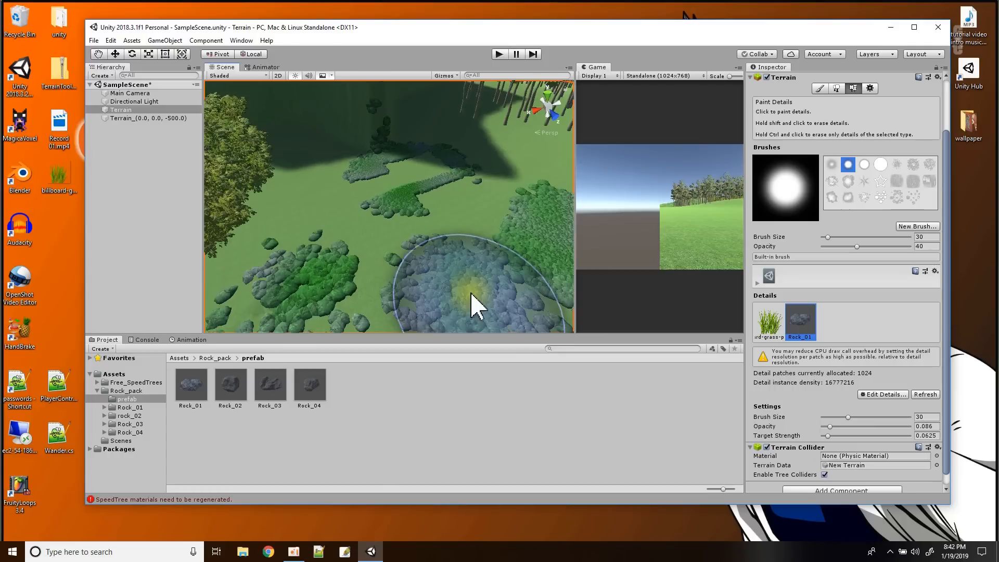
{"action": "scroll", "coordinate": [474, 307], "scroll_direction": "down", "scroll_amount": 3}
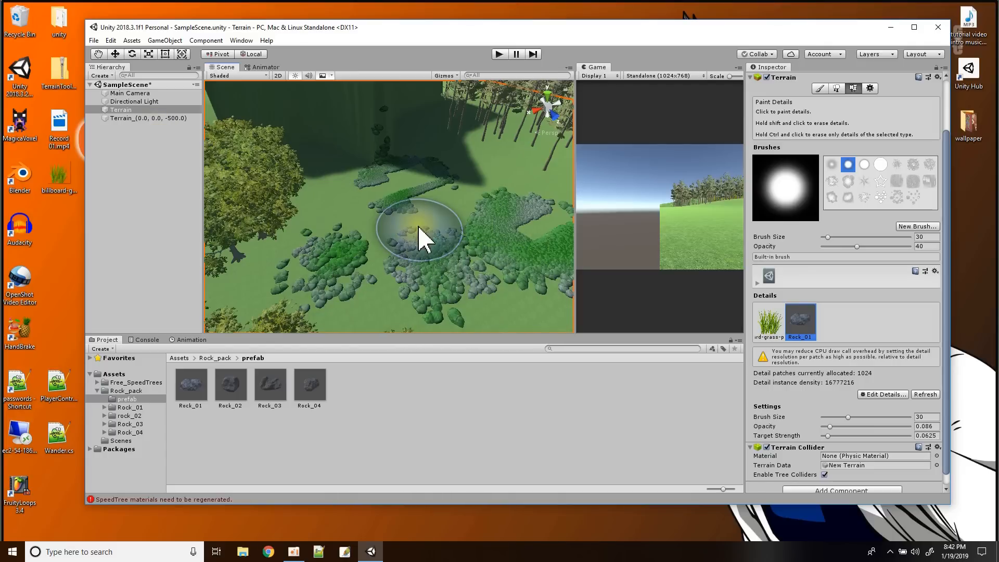
Return to the main Assets folder and add a Capsule 3D object to SampleScene
{"action": "scroll", "coordinate": [419, 240], "scroll_direction": "down", "scroll_amount": 10}
{"action": "scroll", "coordinate": [420, 241], "scroll_direction": "up", "scroll_amount": 5}
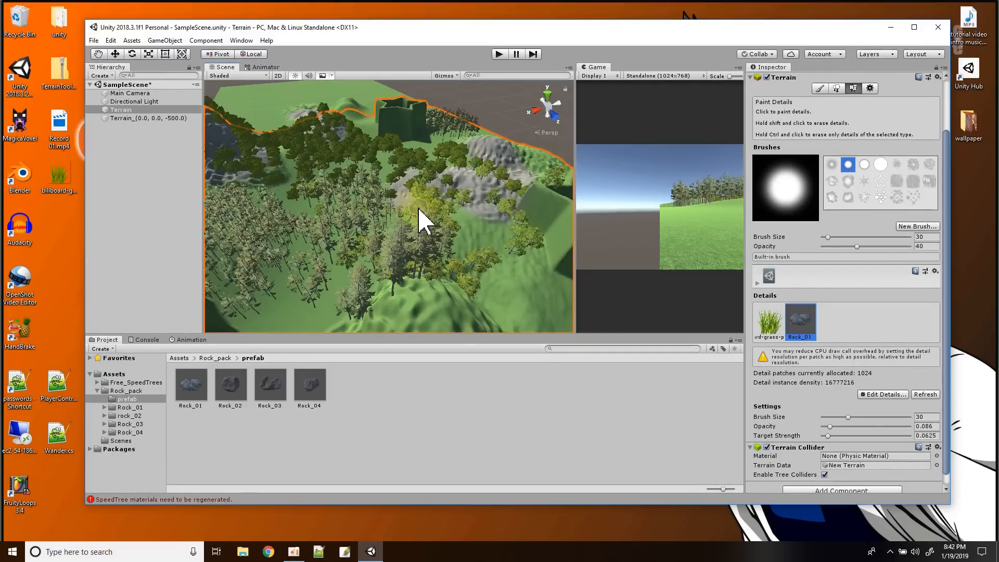
{"action": "scroll", "coordinate": [349, 236], "scroll_direction": "up", "scroll_amount": 5}
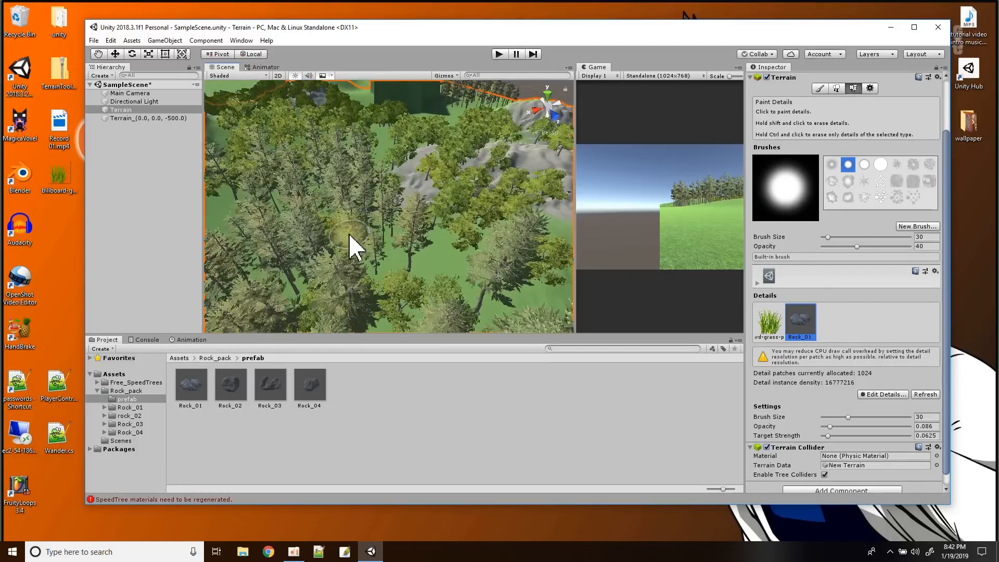
{"action": "scroll", "coordinate": [350, 240], "scroll_direction": "up", "scroll_amount": 5}
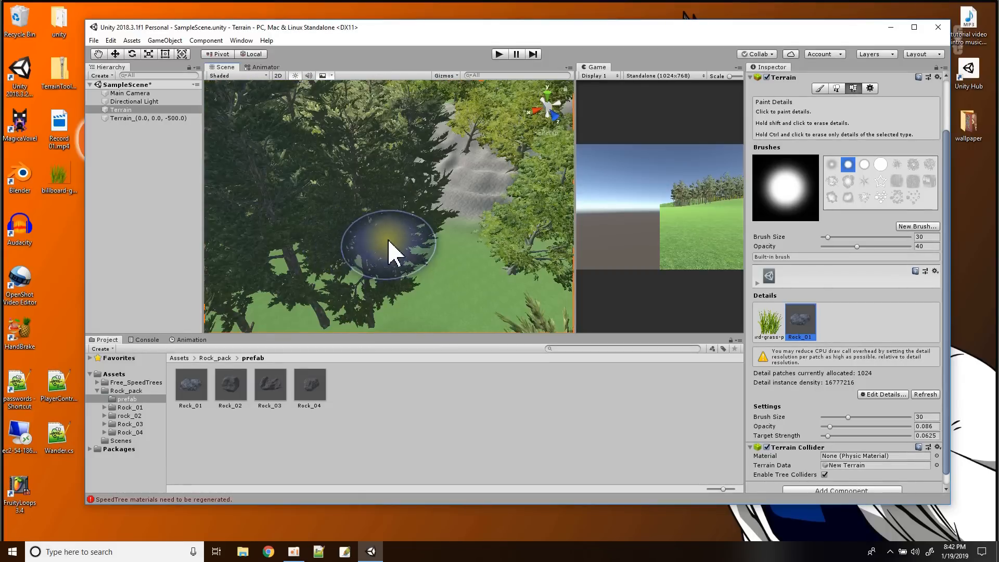
{"action": "scroll", "coordinate": [390, 242], "scroll_direction": "up", "scroll_amount": 3}
{"action": "scroll", "coordinate": [404, 240], "scroll_direction": "down", "scroll_amount": 10}
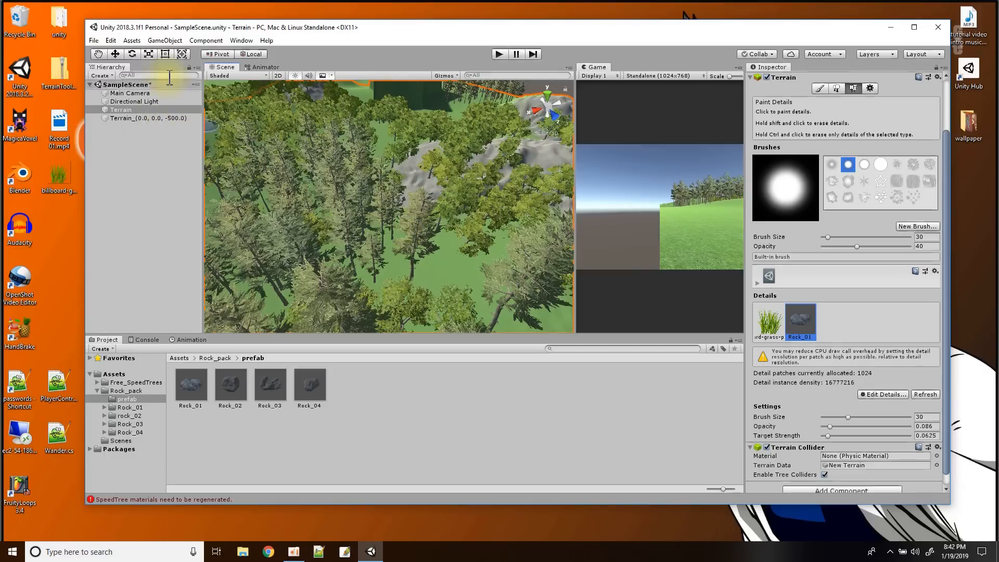
{"action": "left_click", "coordinate": [114, 85]}
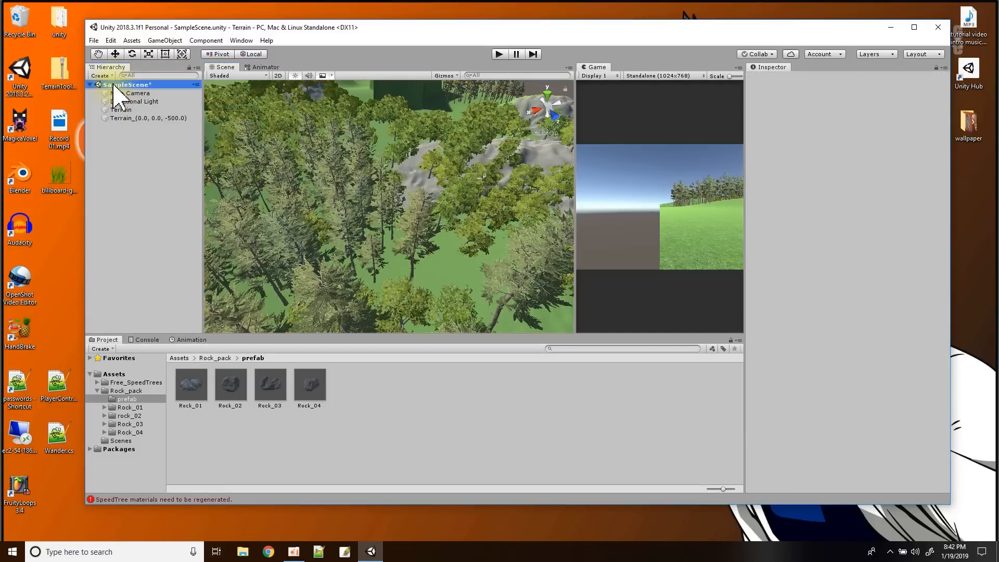
{"action": "left_click", "coordinate": [113, 374]}
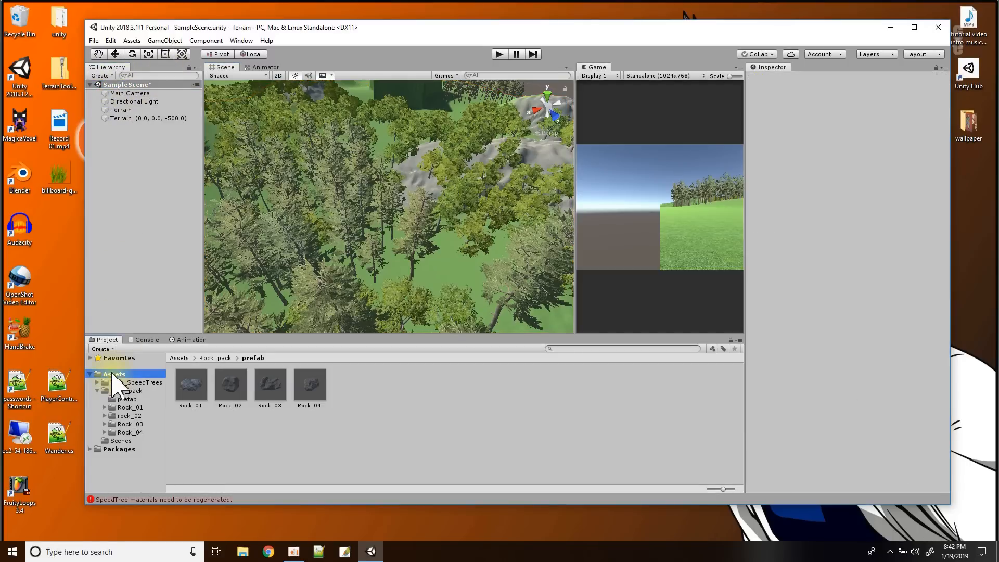
{"action": "right_click", "coordinate": [114, 83]}
{"action": "mouse_move", "coordinate": [159, 208]}
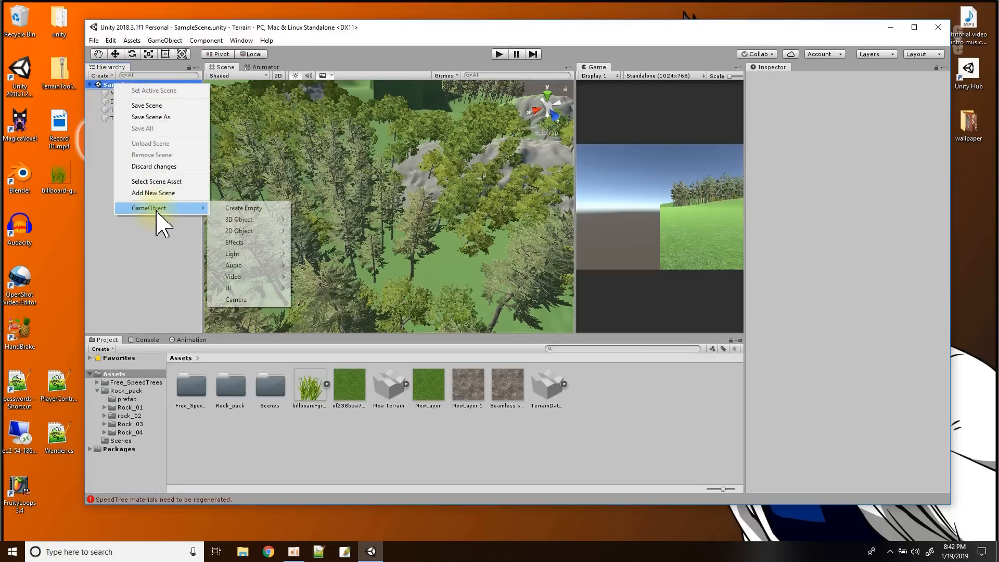
{"action": "mouse_move", "coordinate": [264, 221]}
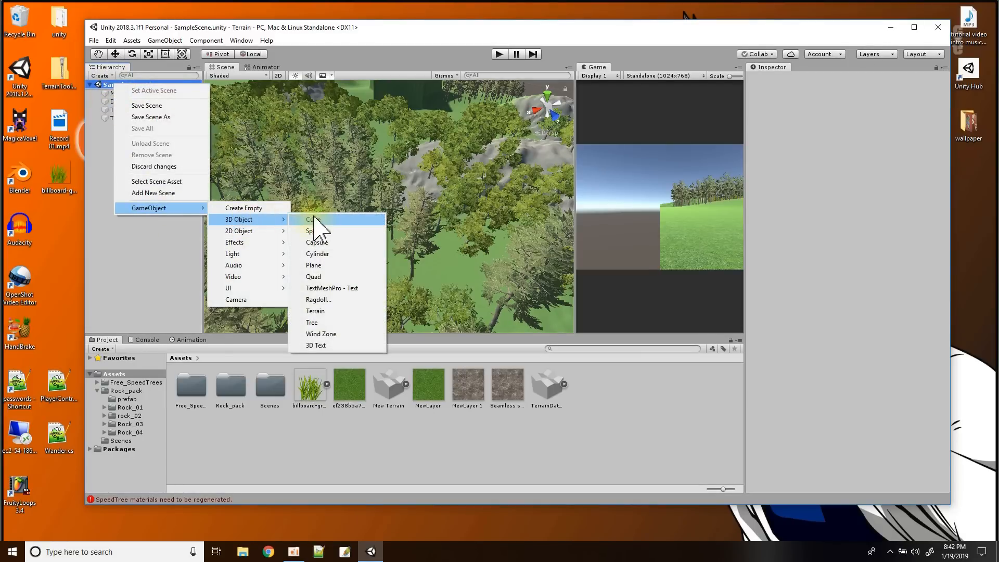
{"action": "left_click", "coordinate": [319, 242]}
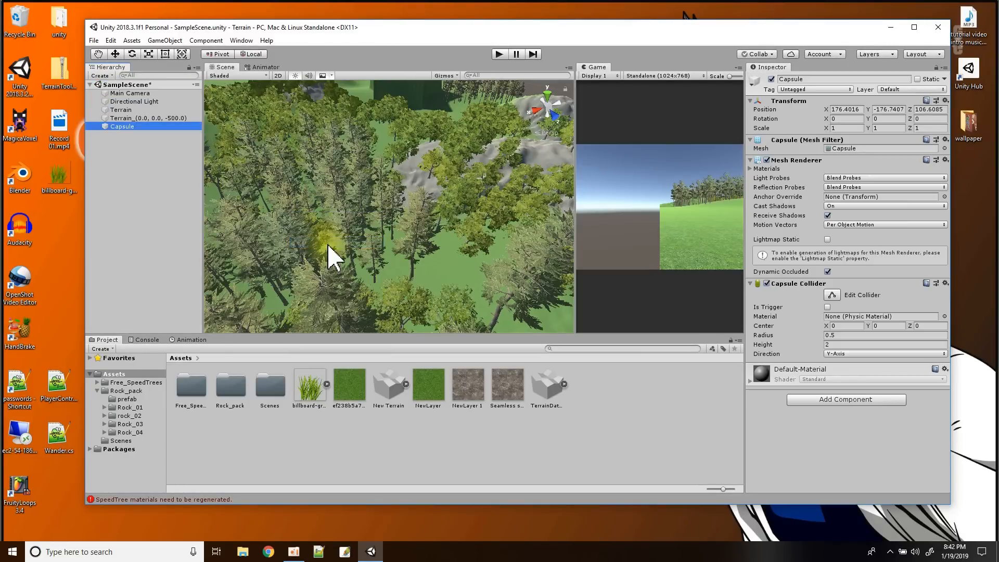
Locate the new capsule in the scene and set its Y position to 20
{"action": "double_click", "coordinate": [122, 127]}
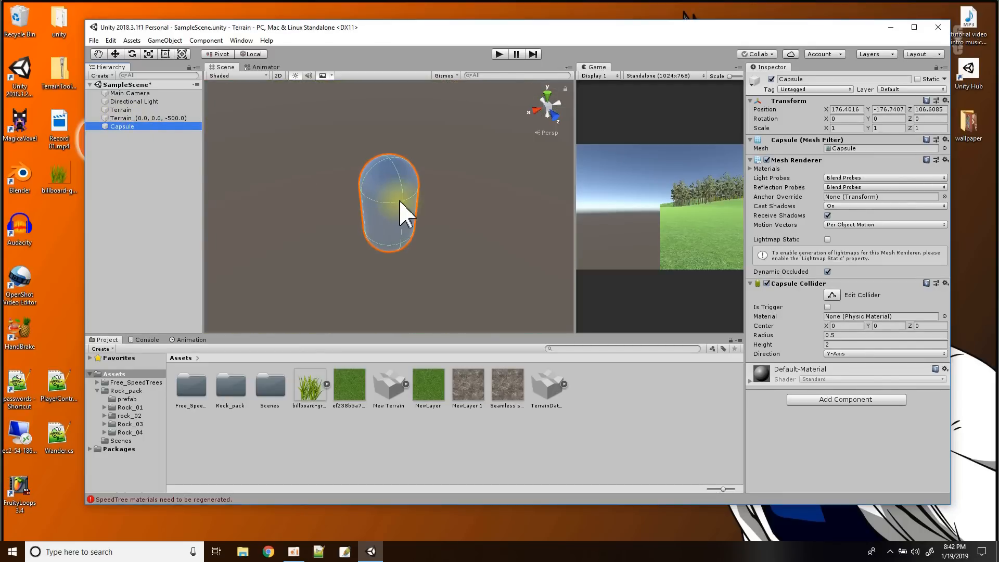
{"action": "scroll", "coordinate": [399, 201], "scroll_direction": "down", "scroll_amount": 5}
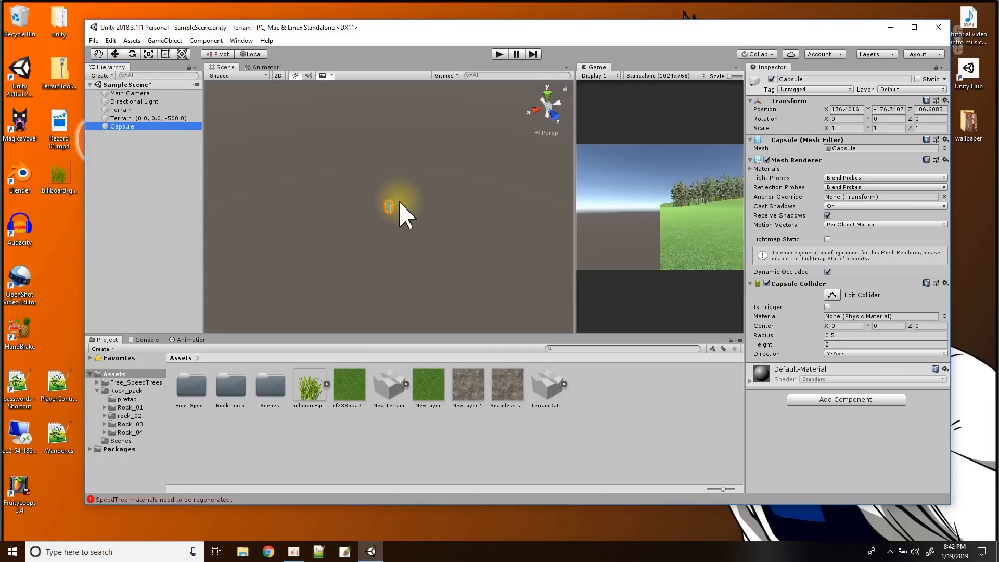
{"action": "scroll", "coordinate": [399, 202], "scroll_direction": "down", "scroll_amount": 3}
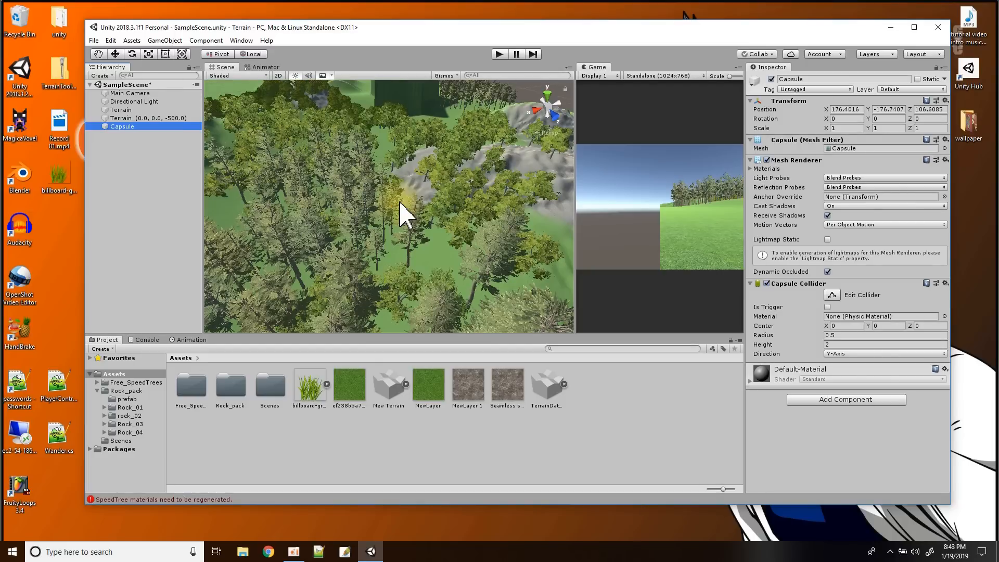
{"action": "left_click", "coordinate": [946, 100]}
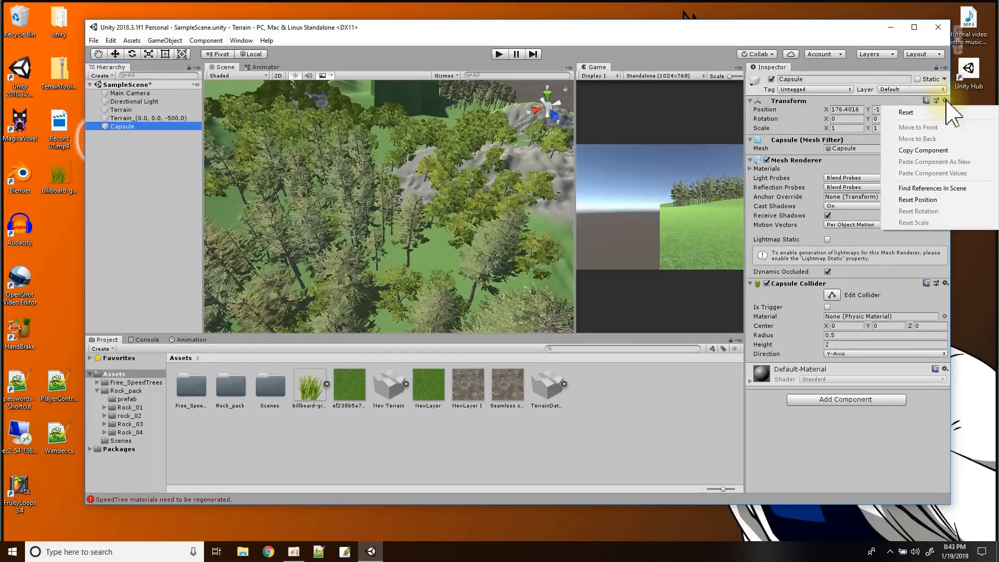
{"action": "left_click", "coordinate": [874, 114]}
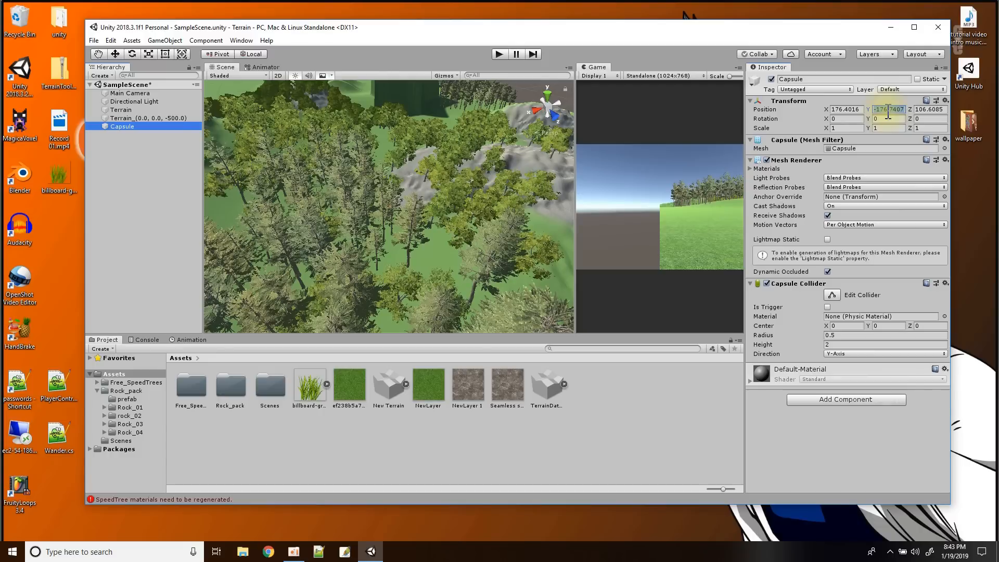
{"action": "type", "text": "20"}
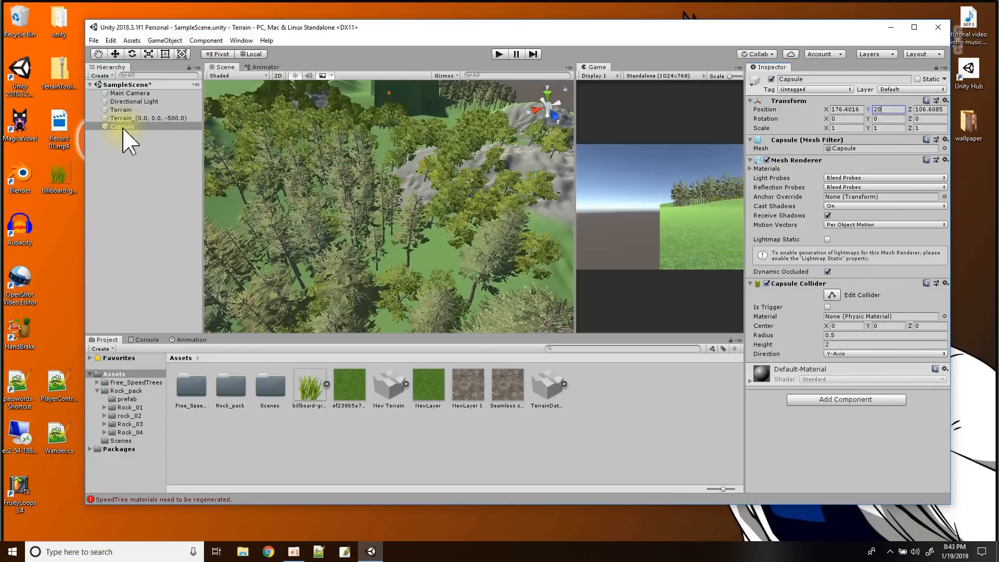
Move the capsule horizontally out of the star-shaped hill to the wooded area, at about X 215 and Z 193.2
{"action": "double_click", "coordinate": [124, 127]}
{"action": "scroll", "coordinate": [368, 217], "scroll_direction": "down", "scroll_amount": 4}
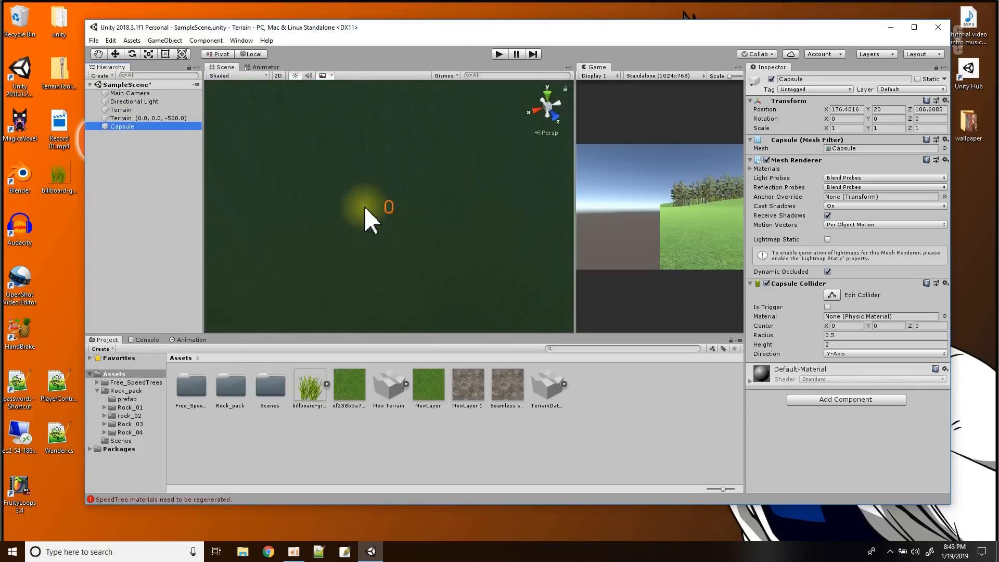
{"action": "scroll", "coordinate": [365, 207], "scroll_direction": "down", "scroll_amount": 3}
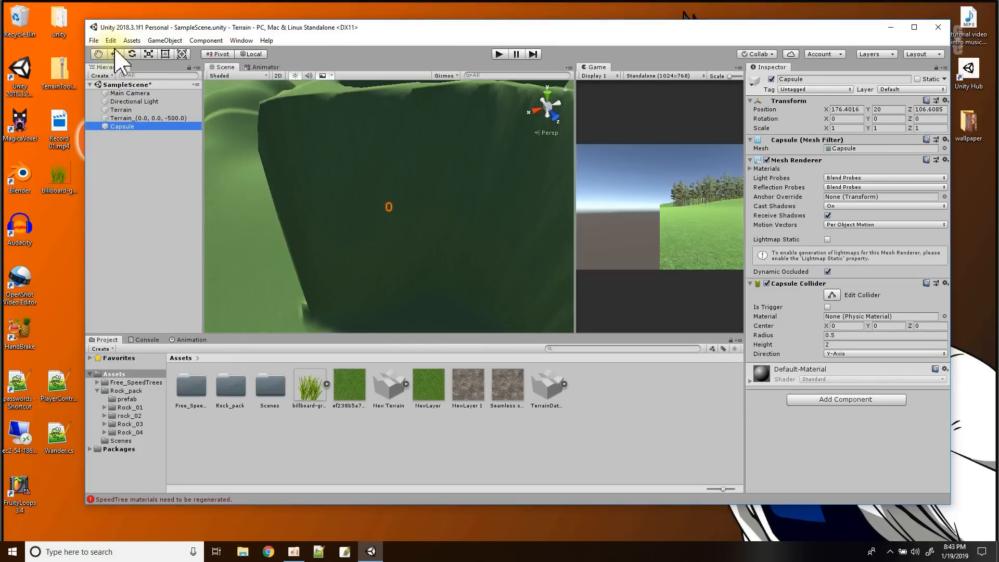
{"action": "left_click", "coordinate": [115, 53]}
{"action": "scroll", "coordinate": [338, 224], "scroll_direction": "down", "scroll_amount": 3}
{"action": "left_click_drag", "start_coordinate": [392, 227], "coordinate": [323, 312]}
{"action": "scroll", "coordinate": [328, 316], "scroll_direction": "down", "scroll_amount": 5}
{"action": "left_click_drag", "start_coordinate": [368, 237], "coordinate": [398, 319]}
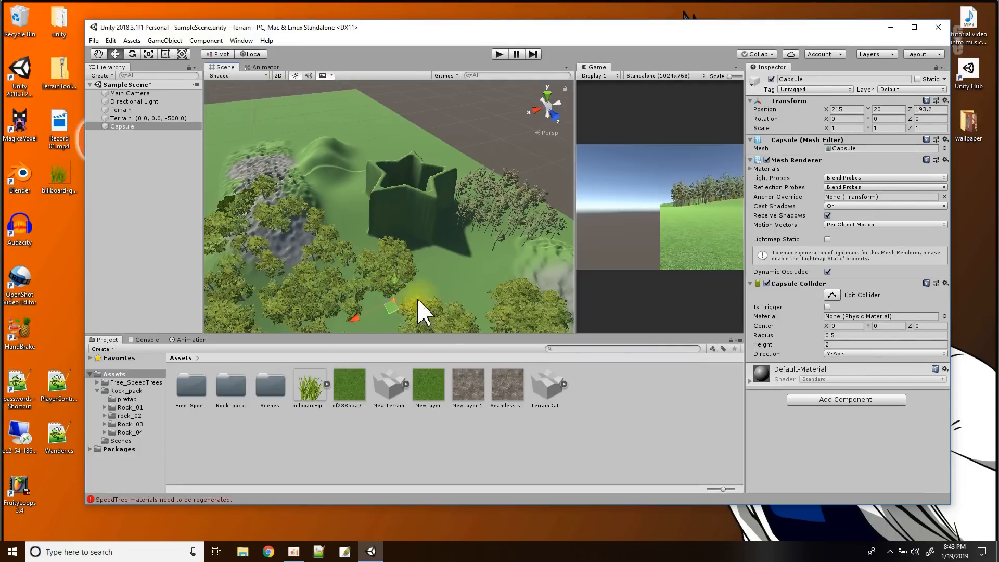
Lower the capsule vertically to a Y position of -45 and frame it in the scene view
{"action": "key", "text": "f"}
{"action": "left_click_drag", "start_coordinate": [415, 172], "coordinate": [416, 248]}
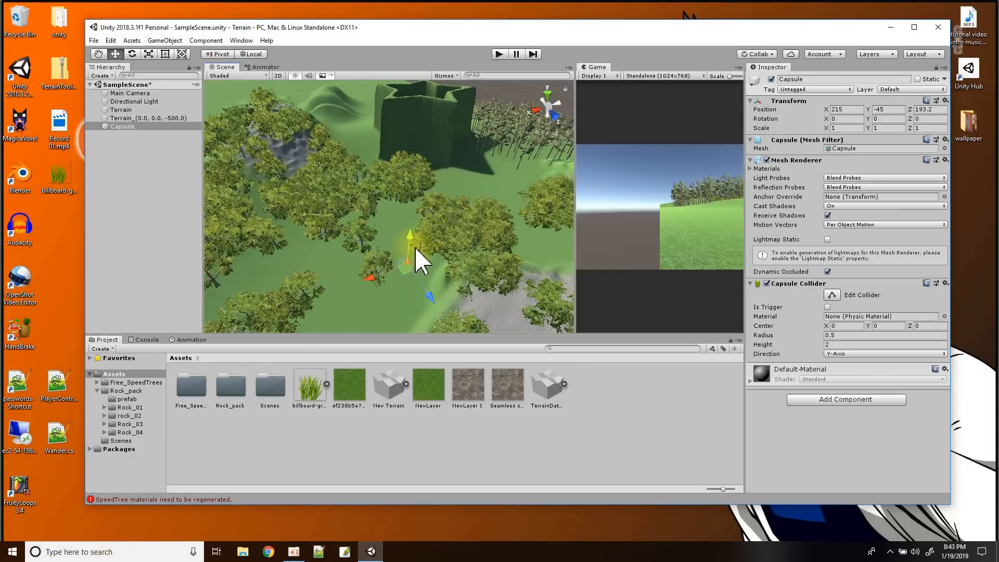
{"action": "double_click", "coordinate": [121, 127]}
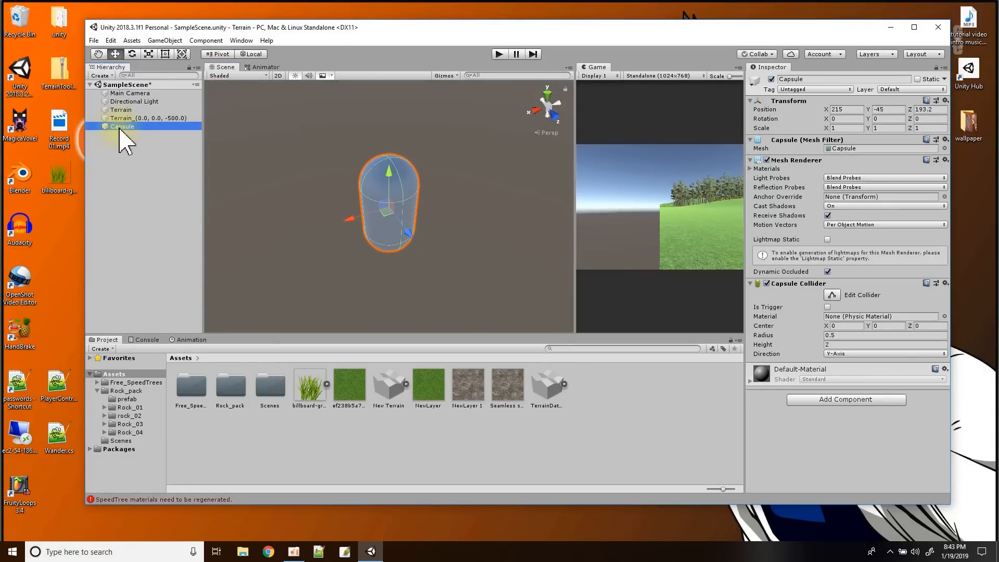
Raise the capsule to a Y position of 5 and frame it among the trees to check its height above the ground
{"action": "scroll", "coordinate": [368, 198], "scroll_direction": "down", "scroll_amount": 5}
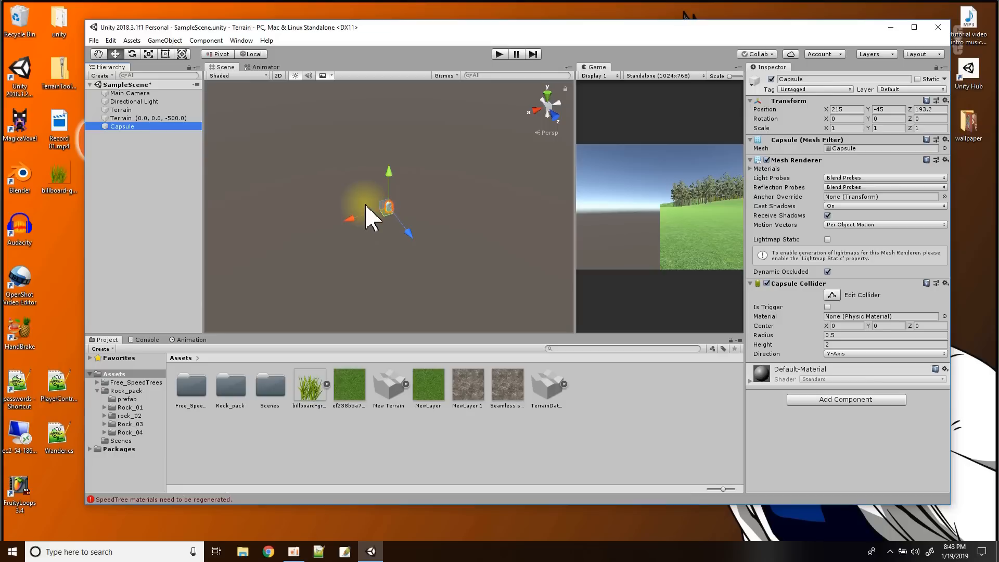
{"action": "scroll", "coordinate": [368, 217], "scroll_direction": "down", "scroll_amount": 5}
{"action": "left_click_drag", "start_coordinate": [390, 188], "coordinate": [385, 108]}
{"action": "scroll", "coordinate": [364, 156], "scroll_direction": "down", "scroll_amount": 5}
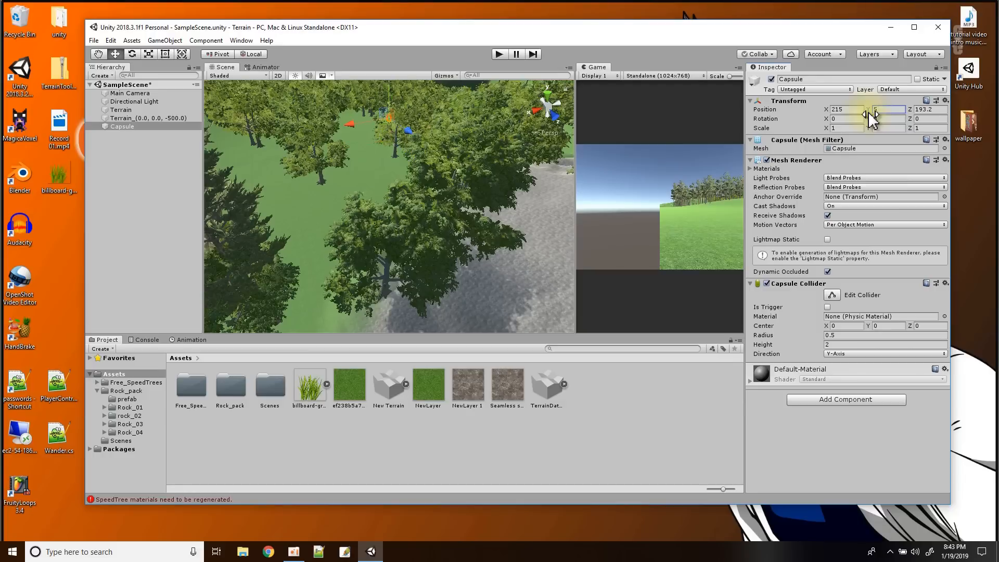
{"action": "double_click", "coordinate": [123, 127]}
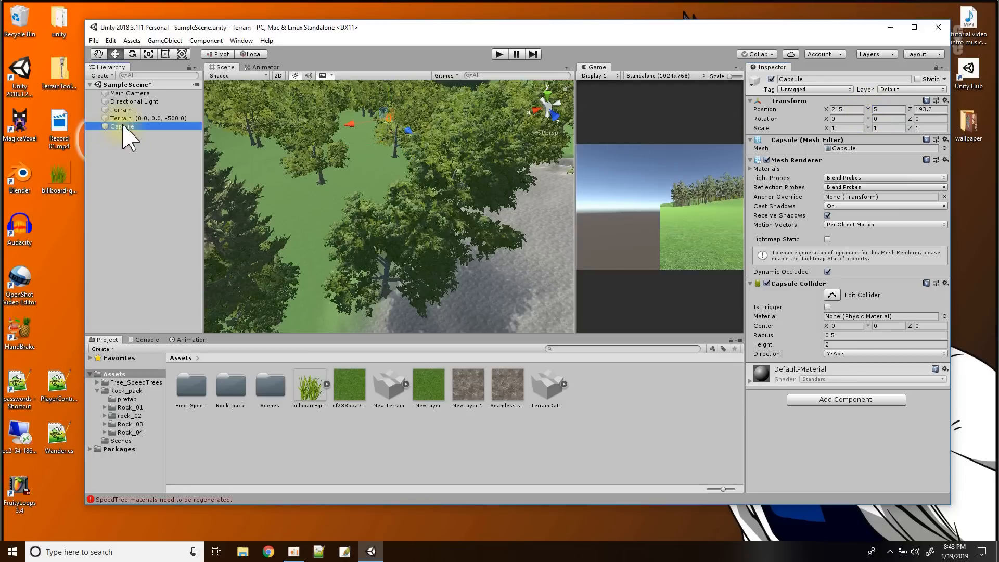
{"action": "scroll", "coordinate": [364, 280], "scroll_direction": "down", "scroll_amount": 3}
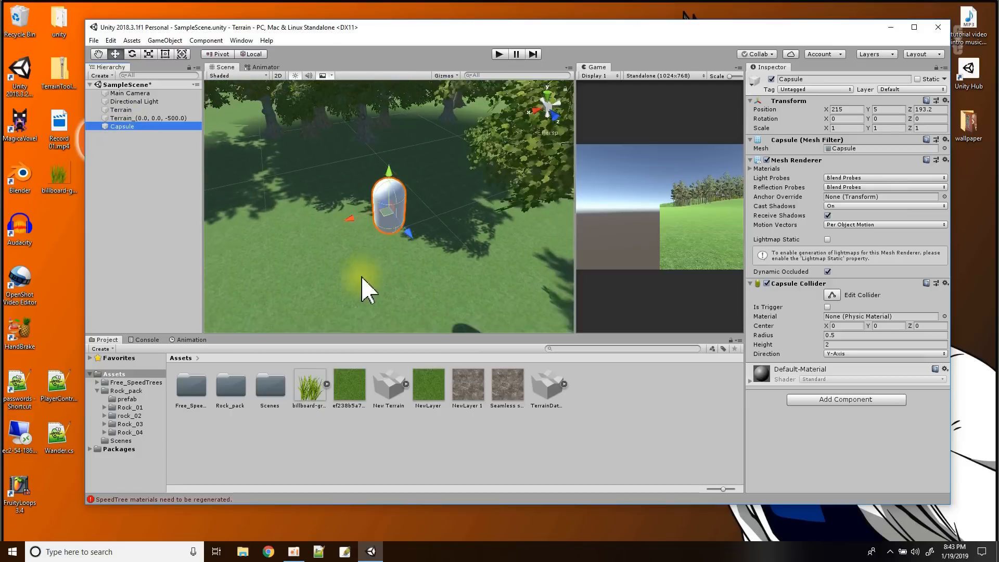
{"action": "left_click_drag", "start_coordinate": [331, 315], "coordinate": [445, 257], "text": "alt"}
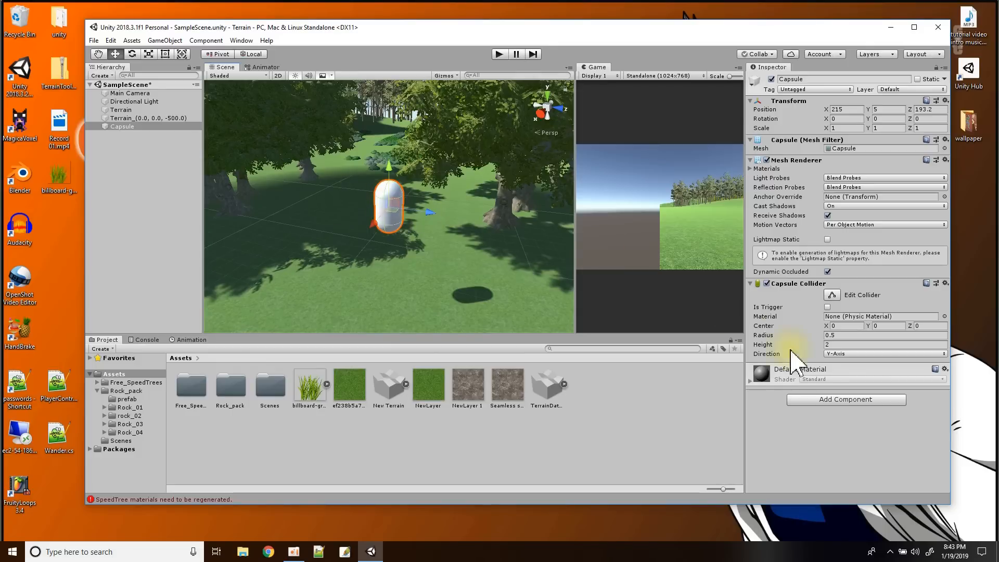
Add a Rigidbody to the capsule and set its constraints to freeze rotation on X and Z
{"action": "left_click", "coordinate": [839, 402]}
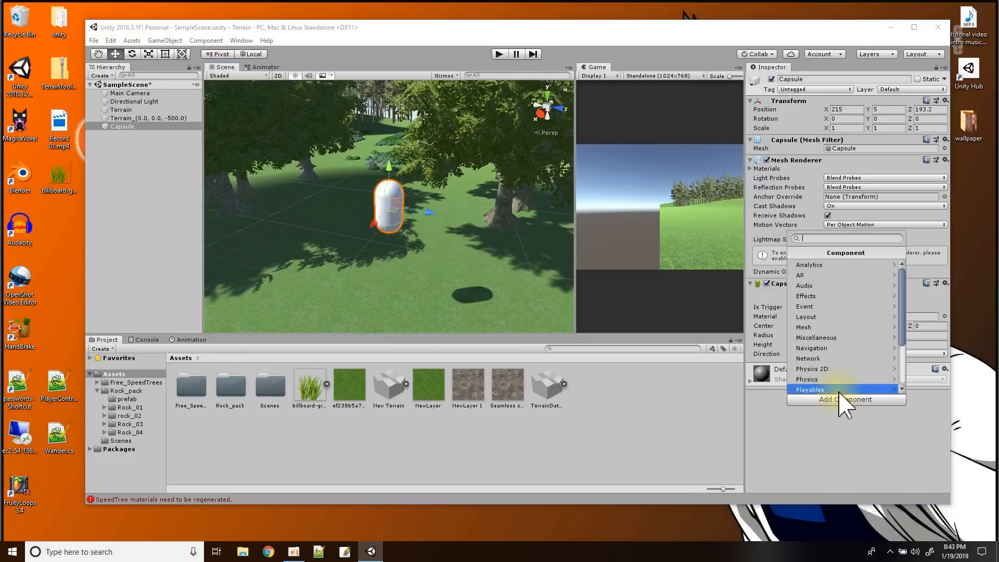
{"action": "left_click", "coordinate": [837, 381]}
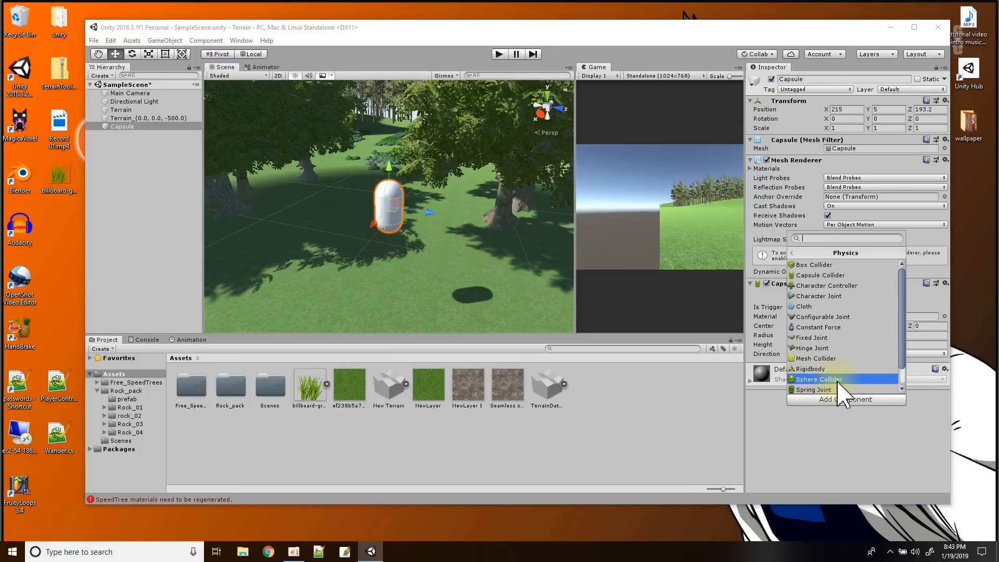
{"action": "left_click", "coordinate": [832, 368]}
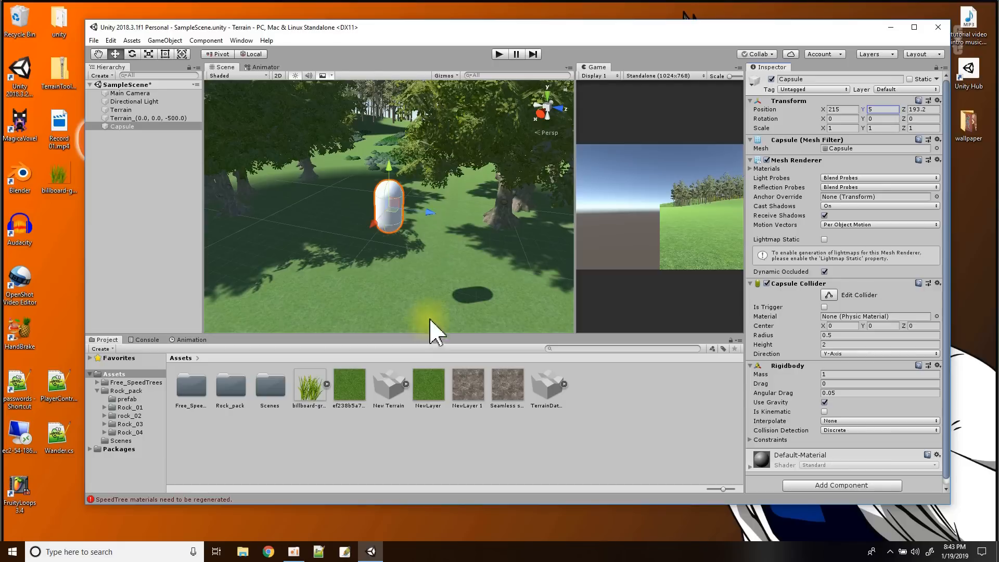
{"action": "left_click", "coordinate": [765, 439]}
{"action": "scroll", "coordinate": [765, 432], "scroll_direction": "down", "scroll_amount": 1}
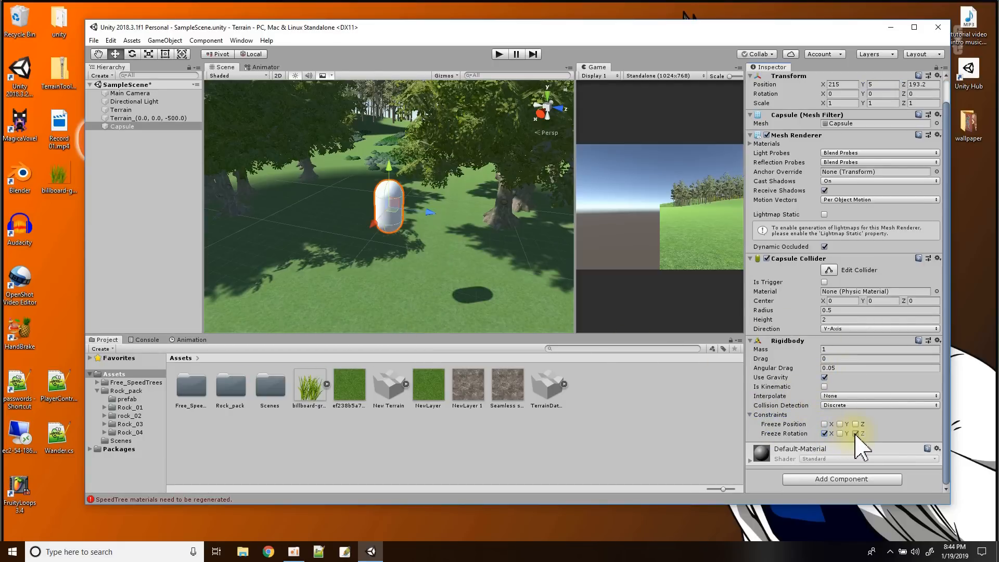
{"action": "left_click", "coordinate": [831, 479]}
{"action": "left_click", "coordinate": [827, 397]}
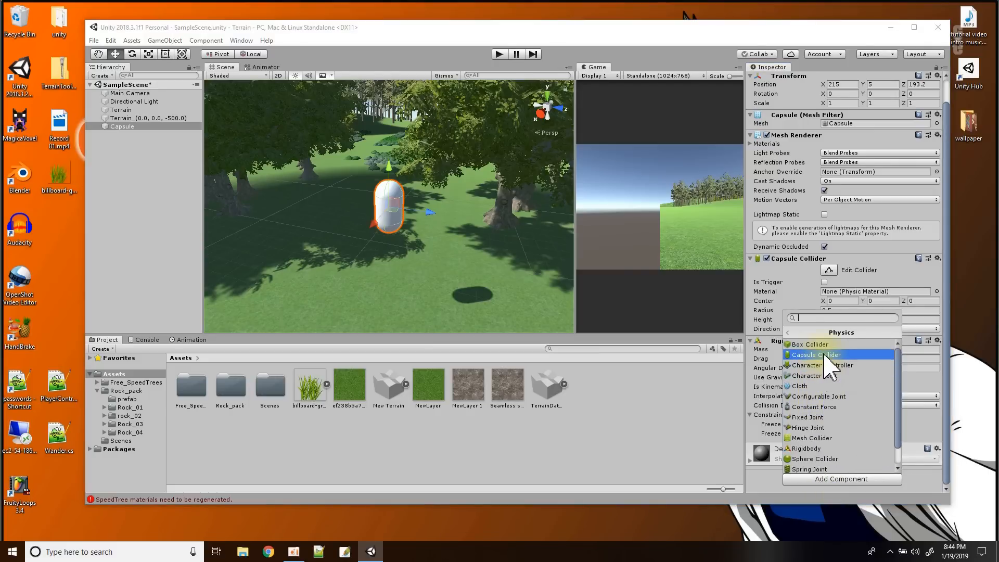
{"action": "left_click", "coordinate": [762, 477]}
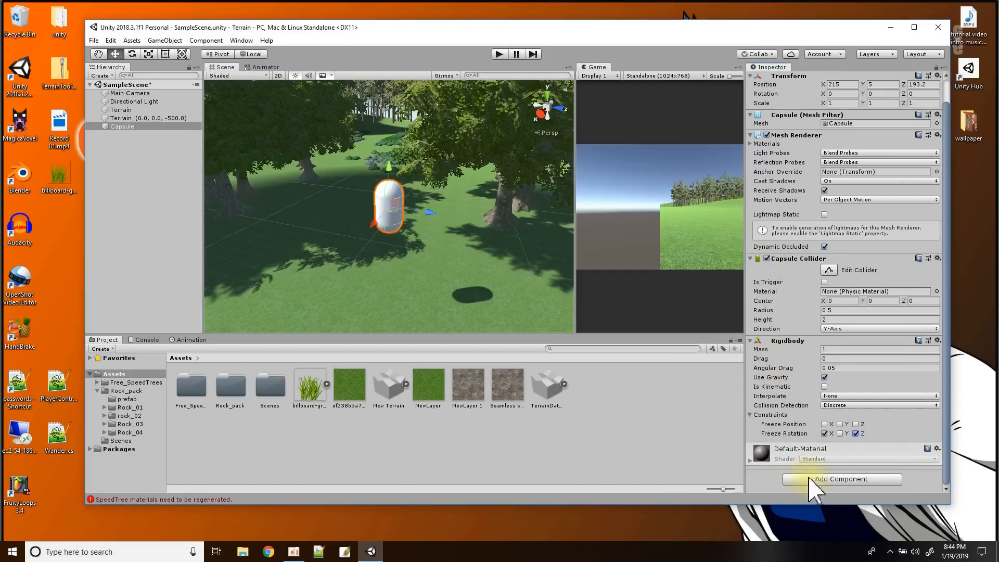
Align the Main Camera with a wider scene view that shows the capsule among the trees
{"action": "scroll", "coordinate": [415, 276], "scroll_direction": "down", "scroll_amount": 3}
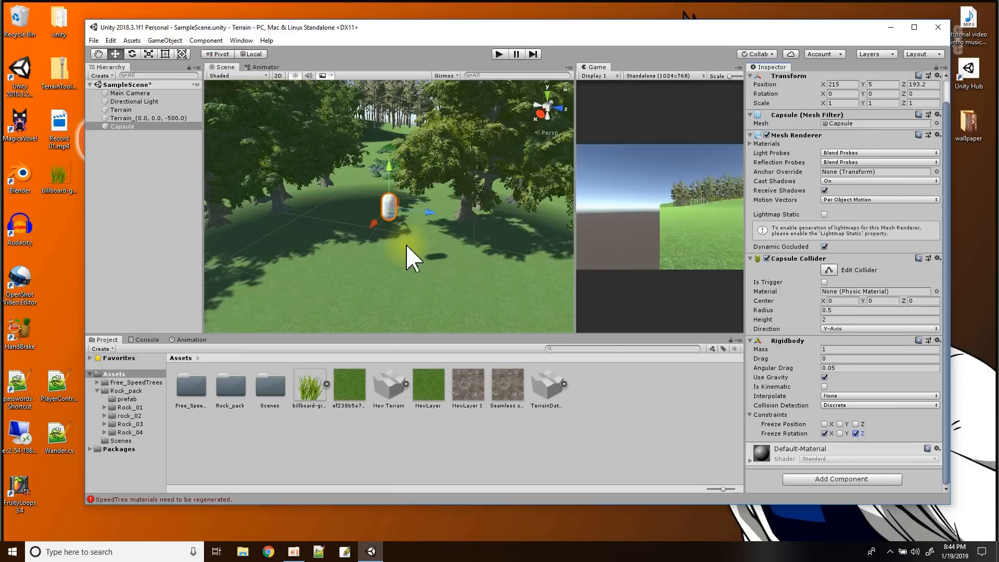
{"action": "left_click", "coordinate": [139, 94]}
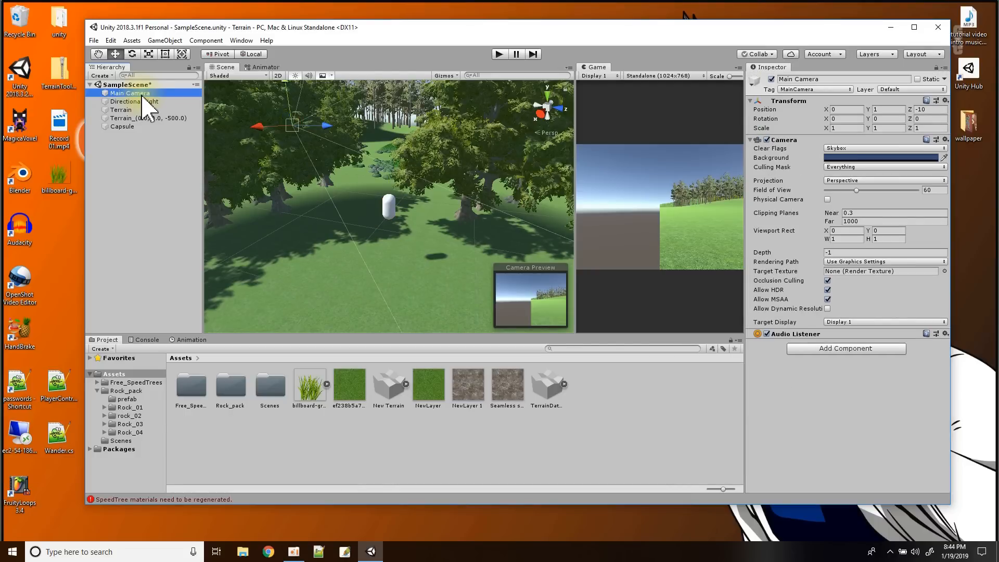
{"action": "key", "text": "ctrl+shift+f"}
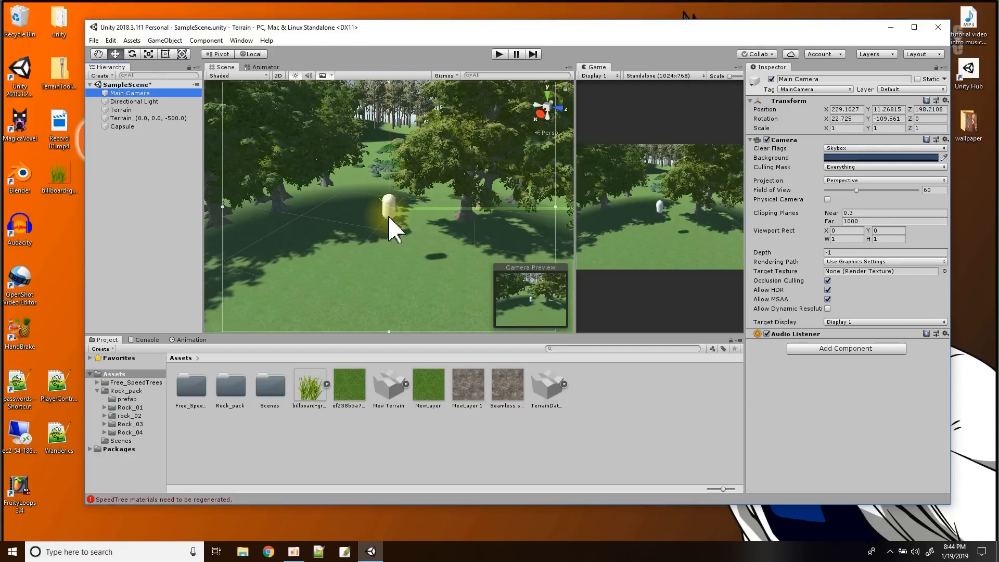
{"action": "left_click", "coordinate": [133, 93]}
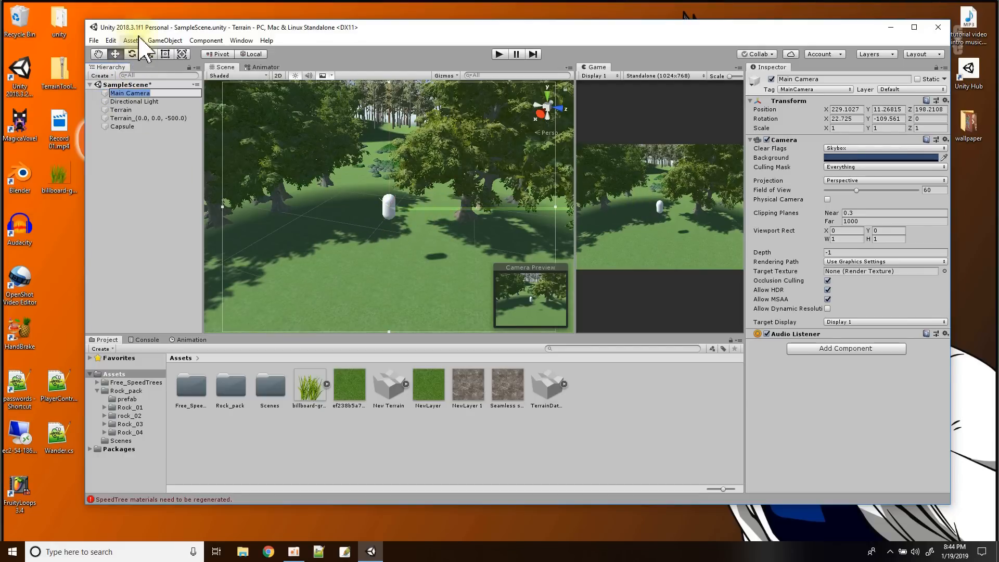
{"action": "left_click", "coordinate": [164, 41]}
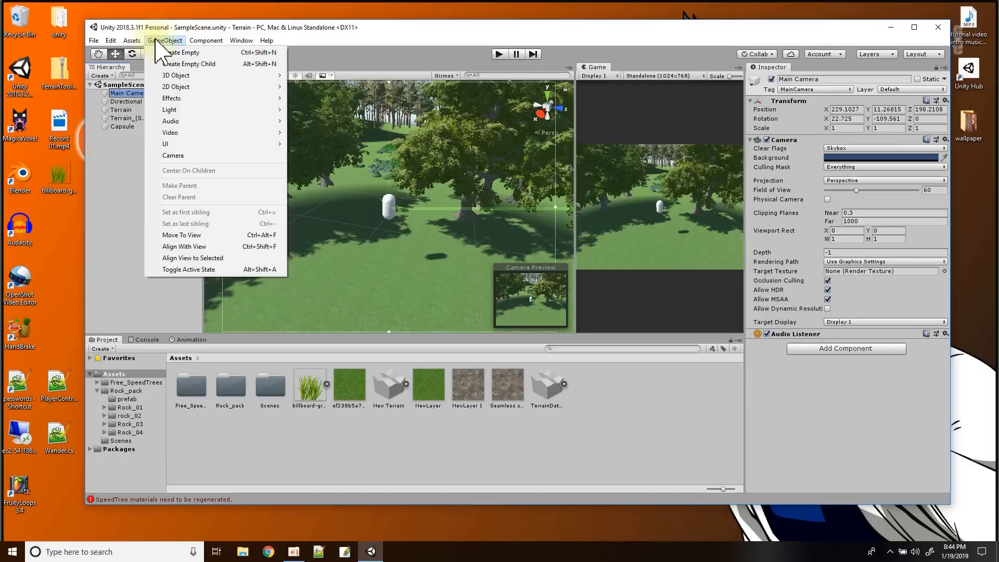
{"action": "left_click", "coordinate": [199, 247]}
{"action": "left_click", "coordinate": [165, 41]}
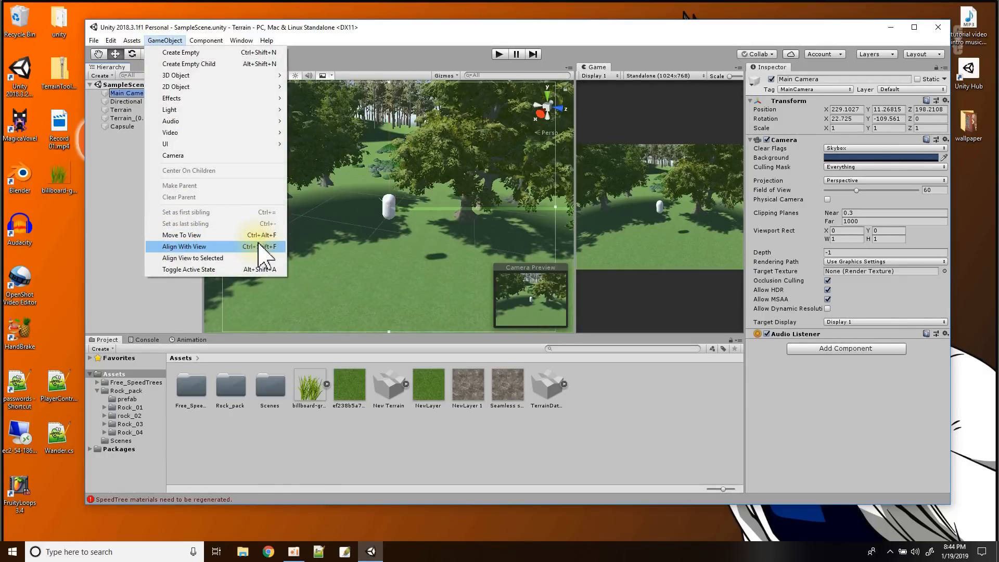
{"action": "left_click", "coordinate": [261, 247]}
{"action": "left_click", "coordinate": [123, 94]}
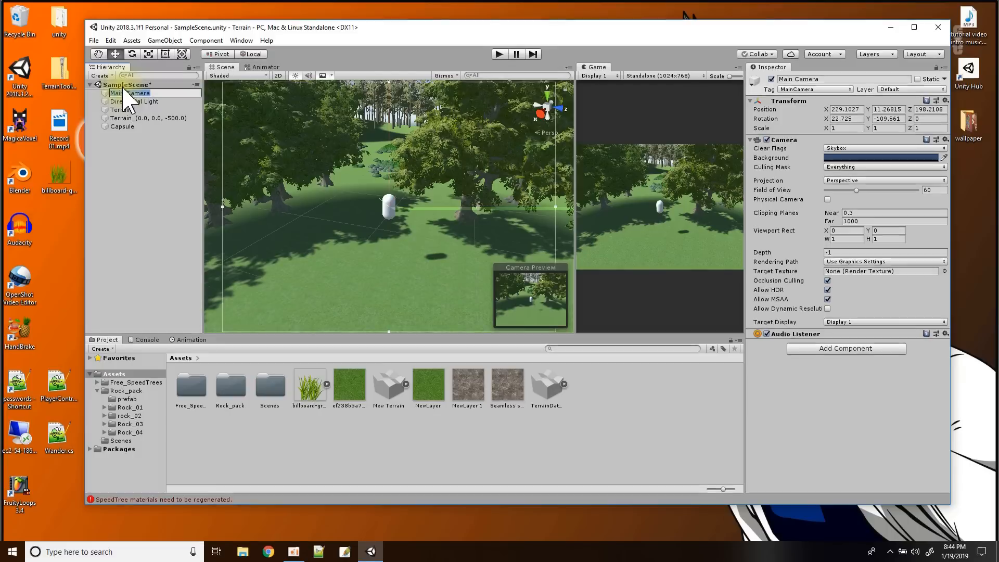
Select the capsule, run the scene to watch how it drops under gravity, and stop play mode
{"action": "left_click", "coordinate": [125, 101]}
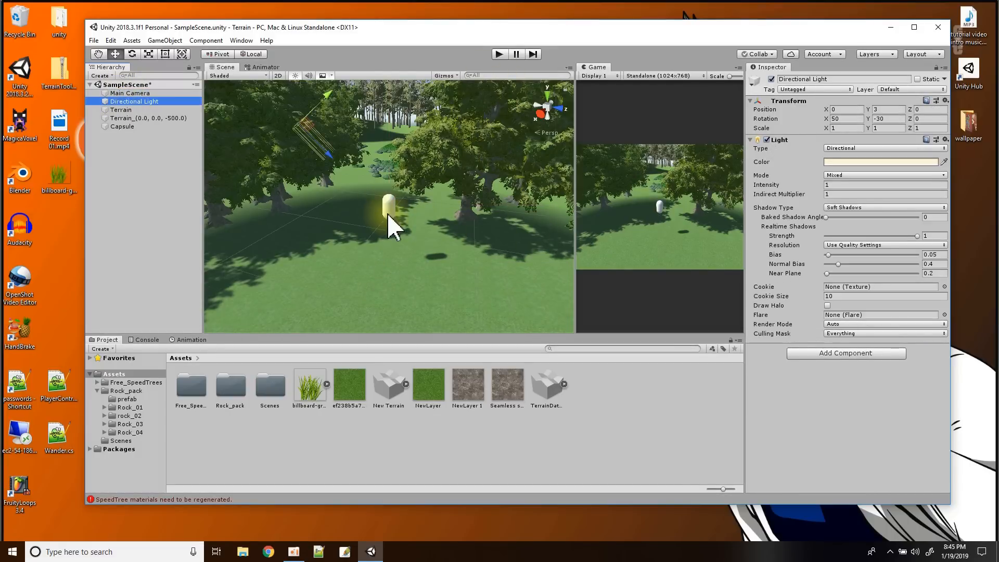
{"action": "left_click", "coordinate": [122, 127]}
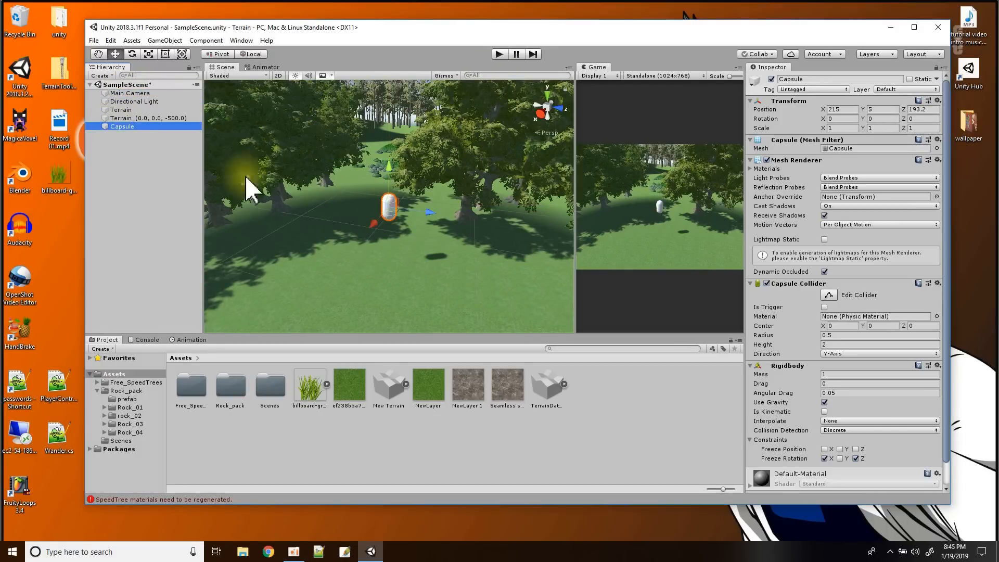
{"action": "left_click", "coordinate": [499, 55]}
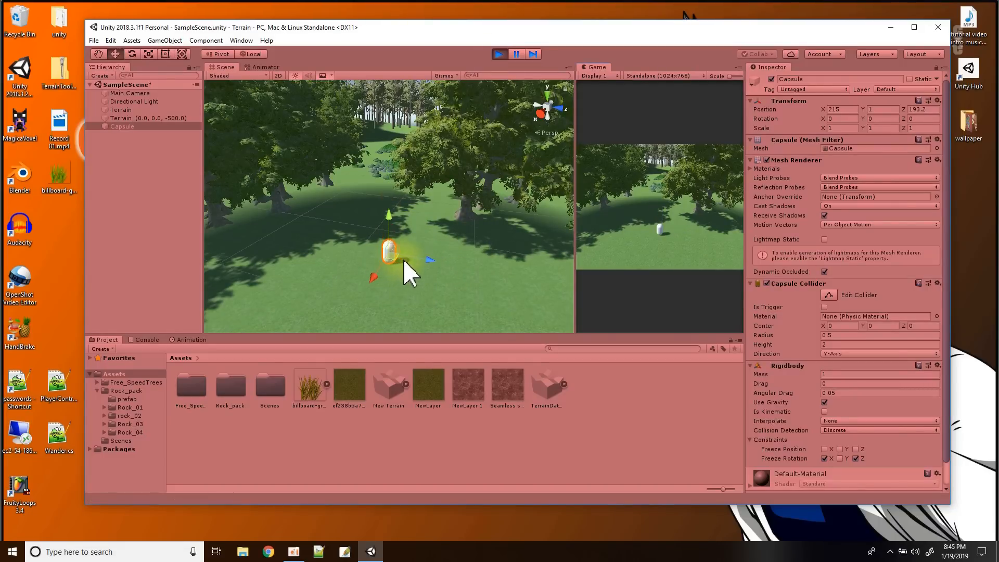
{"action": "left_click", "coordinate": [498, 54]}
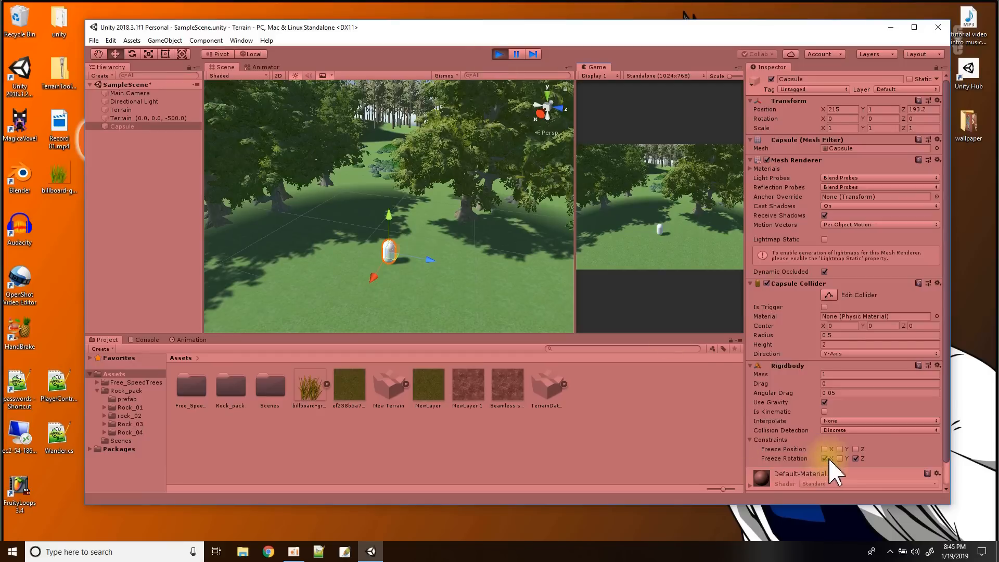
{"action": "left_click", "coordinate": [857, 459]}
{"action": "left_click", "coordinate": [499, 55]}
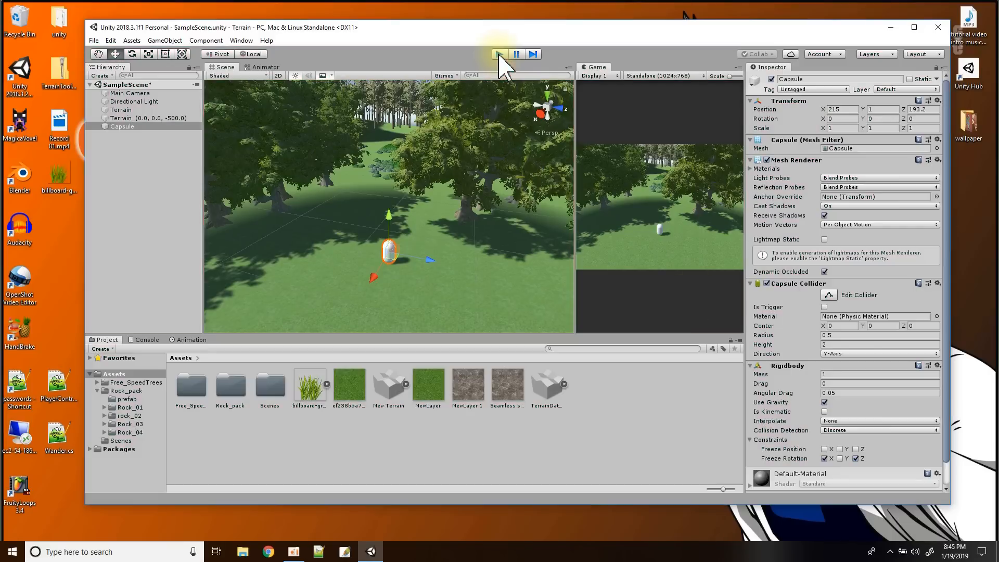
Test the capsule in play mode with X and Z rotation unfrozen, and freeze rotation on both axes again after stopping
{"action": "left_click", "coordinate": [825, 458]}
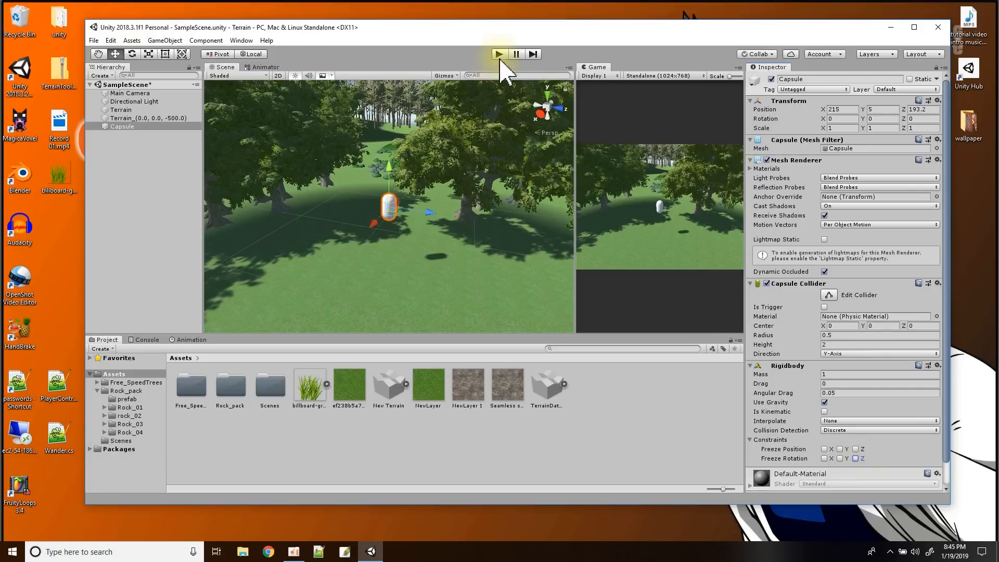
{"action": "left_click", "coordinate": [500, 55]}
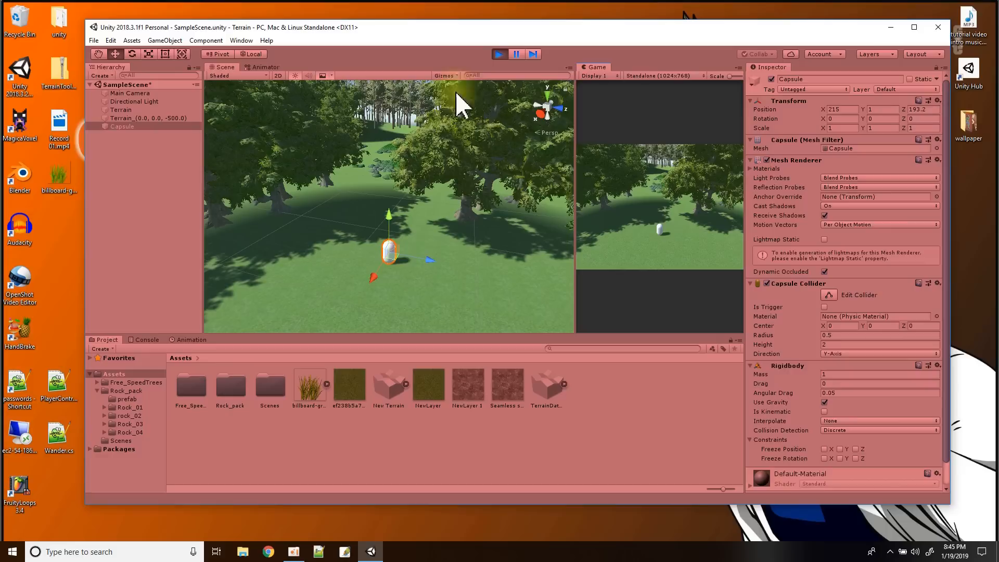
{"action": "left_click", "coordinate": [500, 55]}
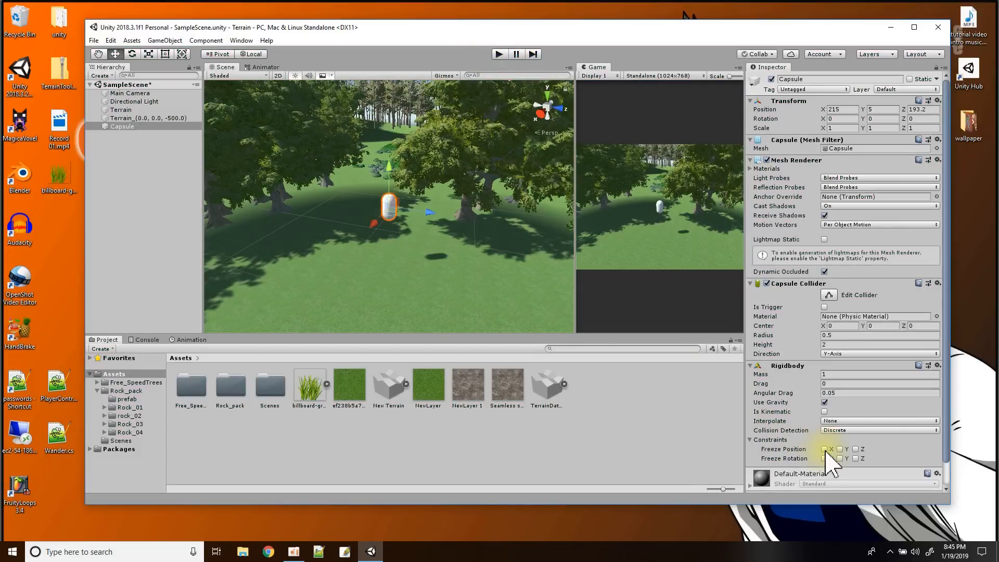
{"action": "left_click", "coordinate": [856, 459]}
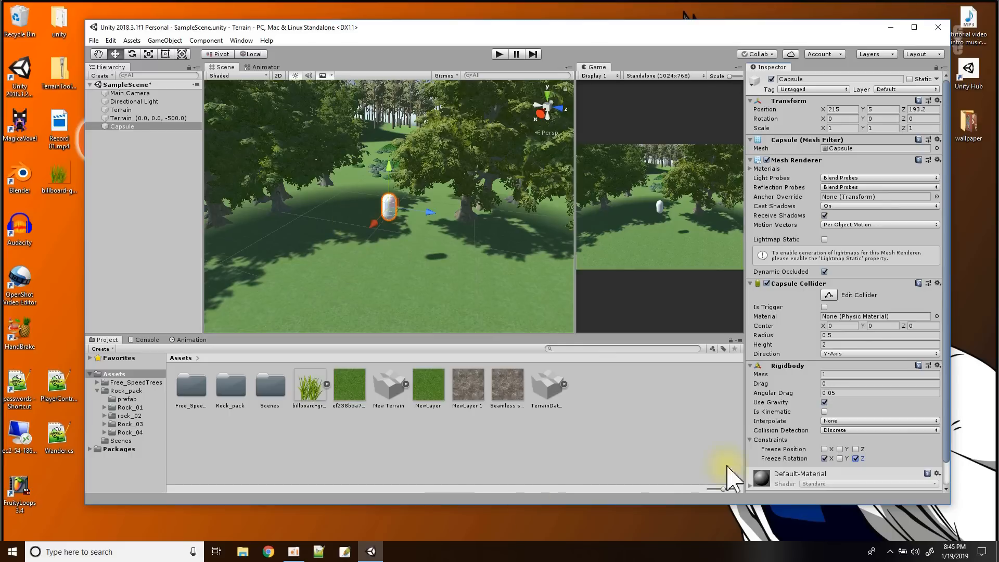
{"action": "left_click", "coordinate": [856, 458]}
Create a new script named Player and add it to the capsule as a component
{"action": "scroll", "coordinate": [843, 416], "scroll_direction": "down", "scroll_amount": 1}
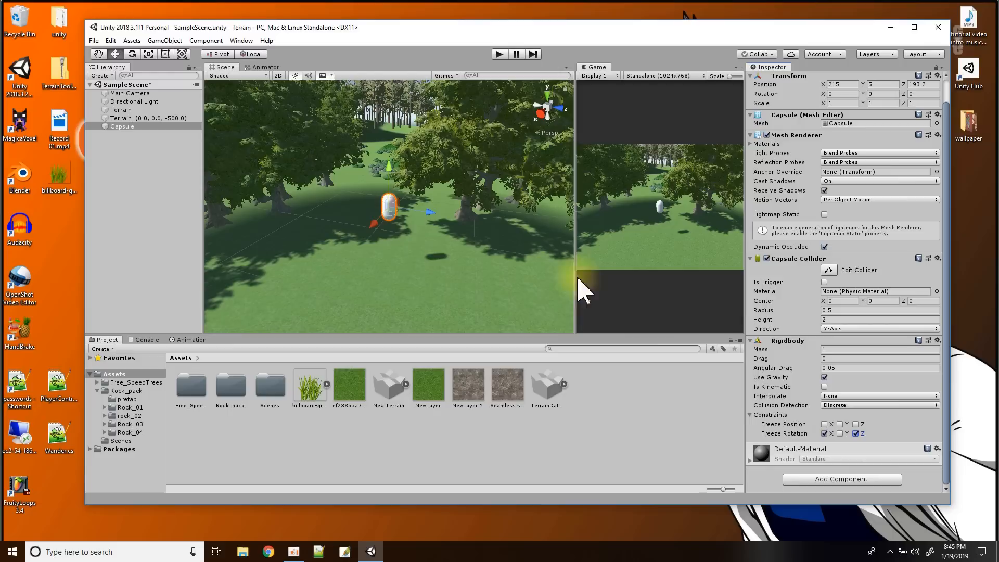
{"action": "left_click", "coordinate": [833, 480]}
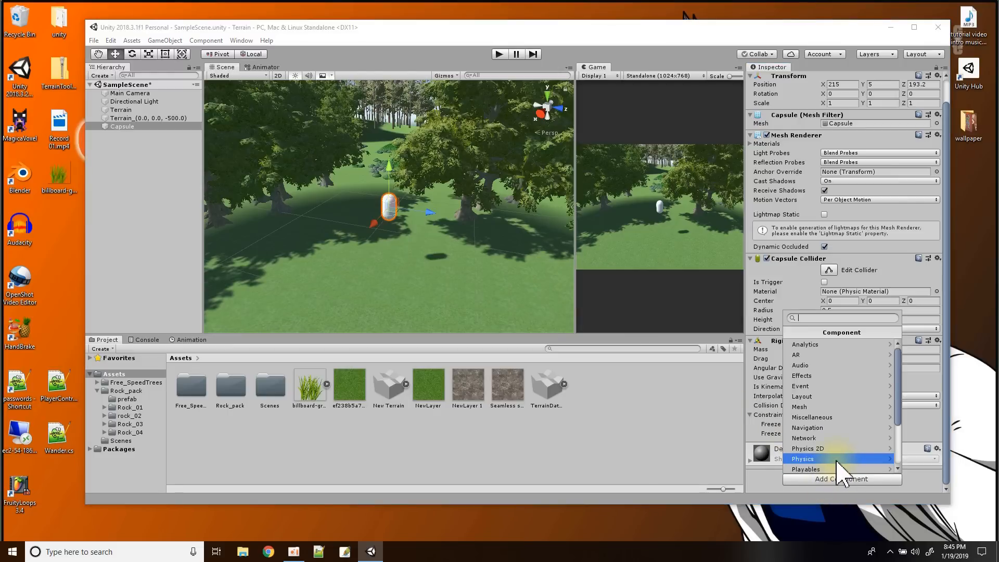
{"action": "left_click", "coordinate": [832, 468]}
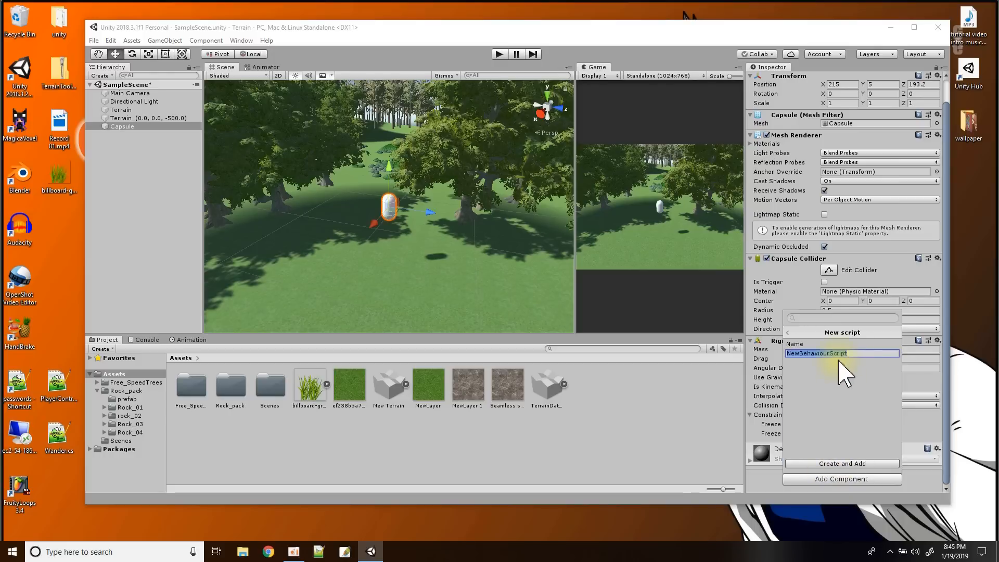
{"action": "key", "text": "Return"}
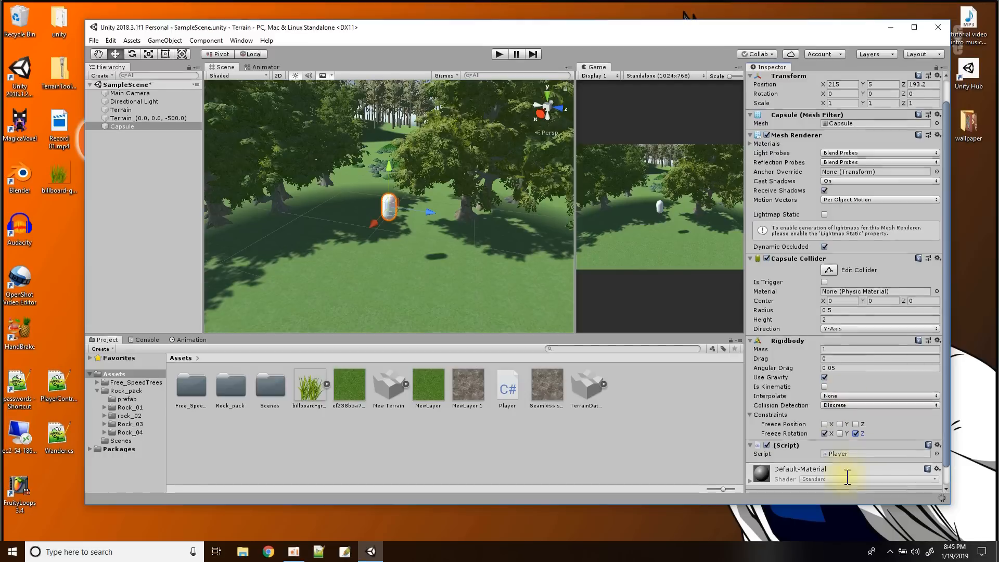
Open the Player script in Visual Studio and replace the default Start and Update methods with an empty line
{"action": "double_click", "coordinate": [846, 454]}
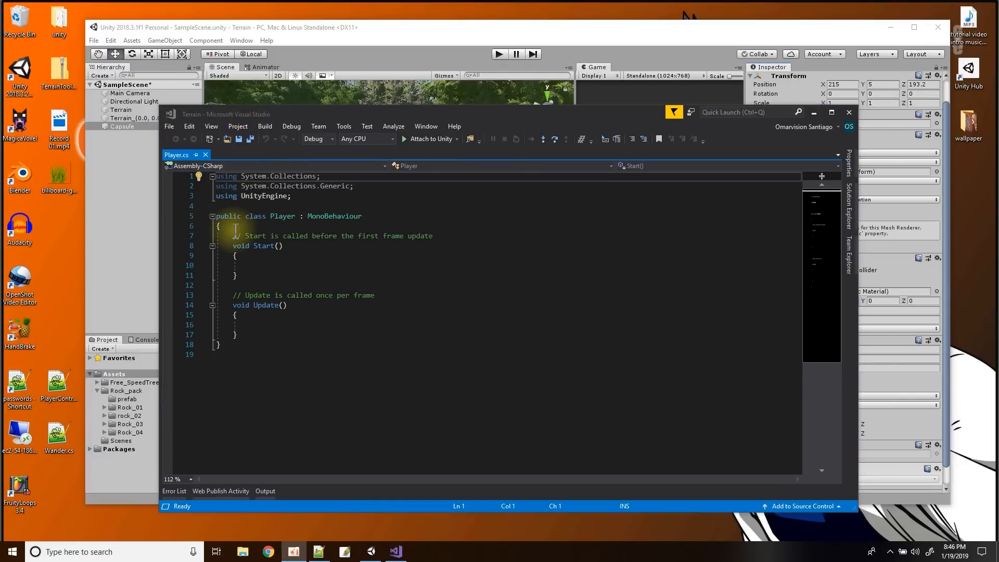
{"action": "left_click_drag", "start_coordinate": [235, 231], "coordinate": [278, 336]}
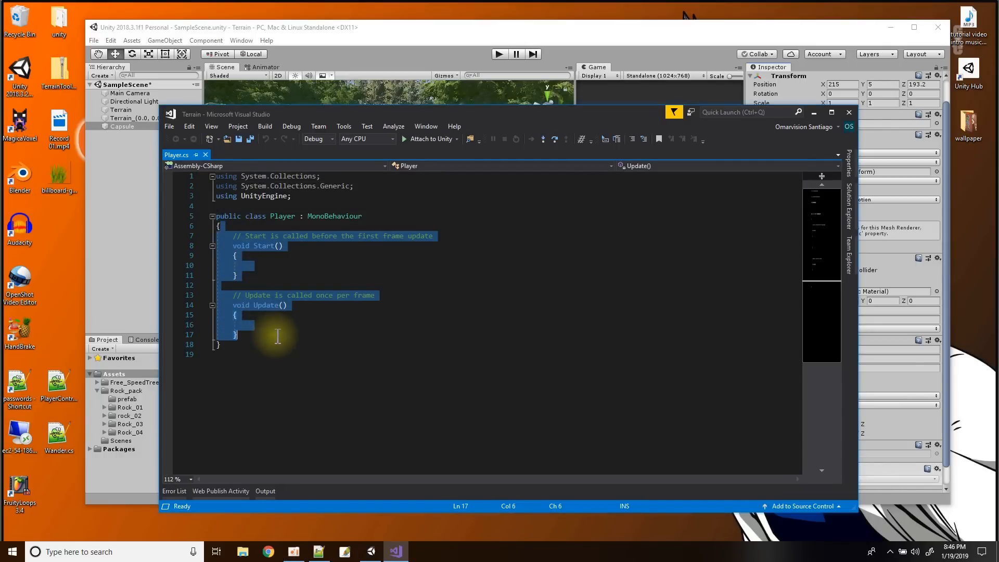
{"action": "key", "text": "Return"}
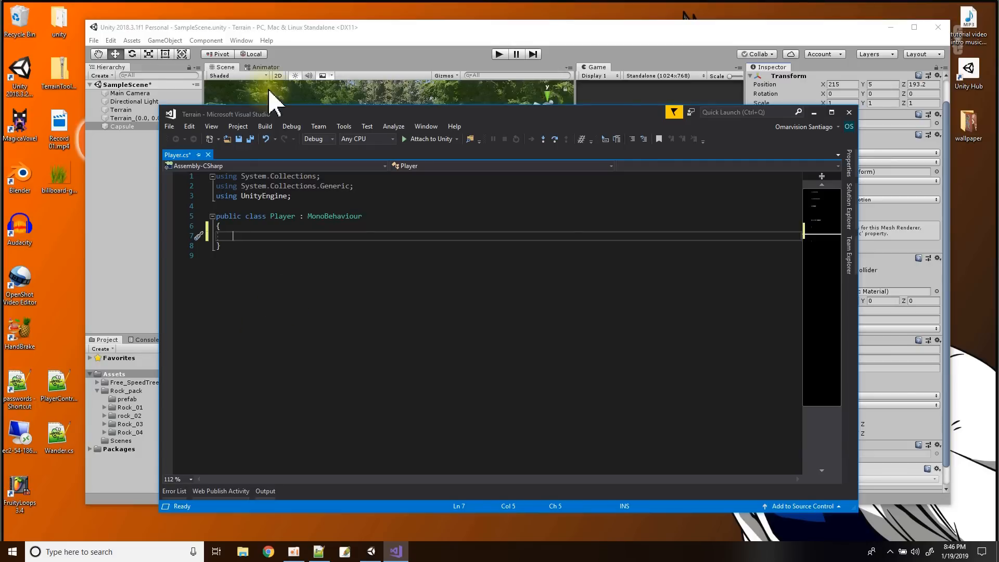
Declare a public float MoveSpeed with the value 5.0f in the Player class and start a new line below it
{"action": "scroll", "coordinate": [414, 396], "scroll_direction": "up", "scroll_amount": 3, "text": "ctrl"}
{"action": "scroll", "coordinate": [413, 393], "scroll_direction": "up", "scroll_amount": 1, "text": "ctrl"}
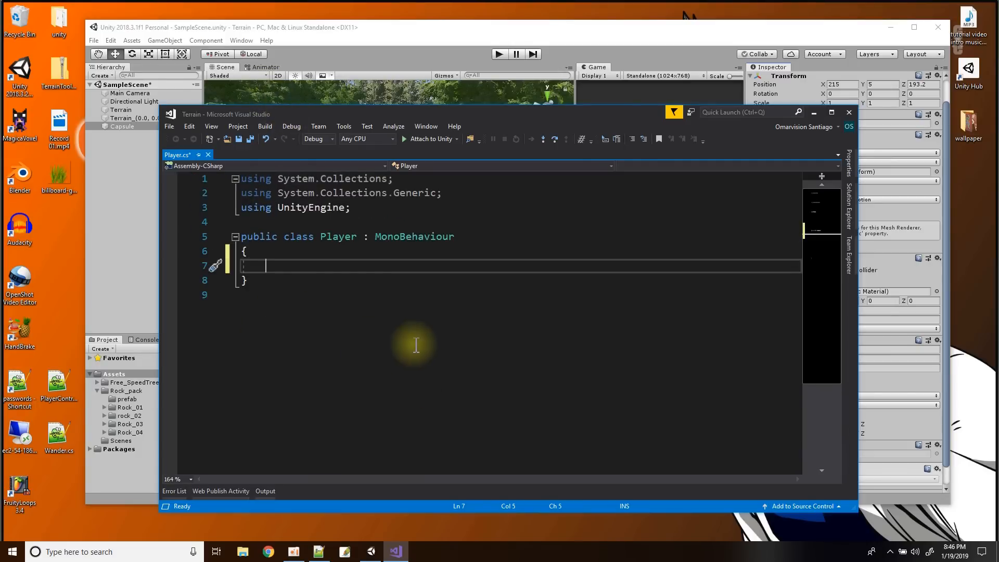
{"action": "left_click_drag", "start_coordinate": [392, 115], "coordinate": [473, 140]}
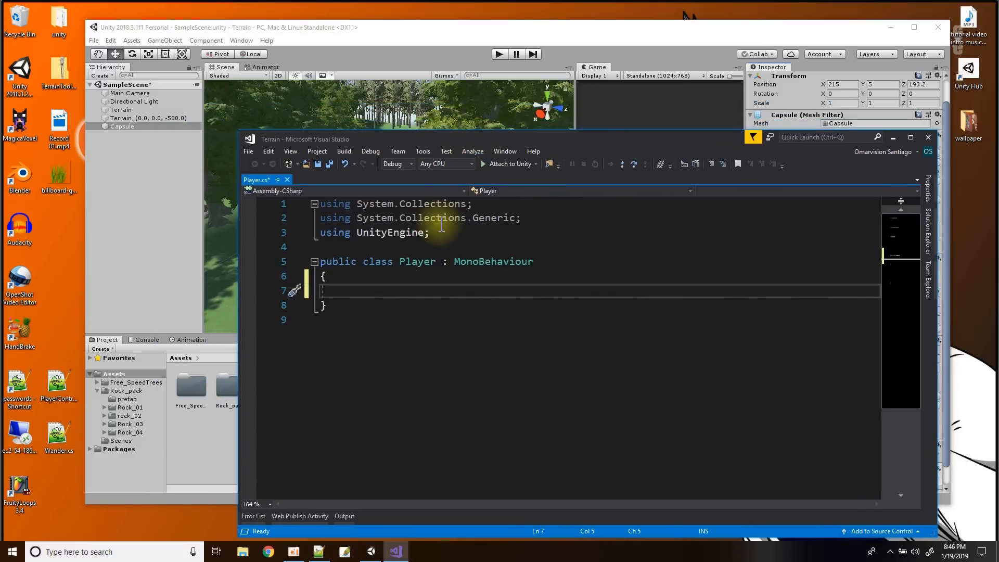
{"action": "type", "text": "public float M"}
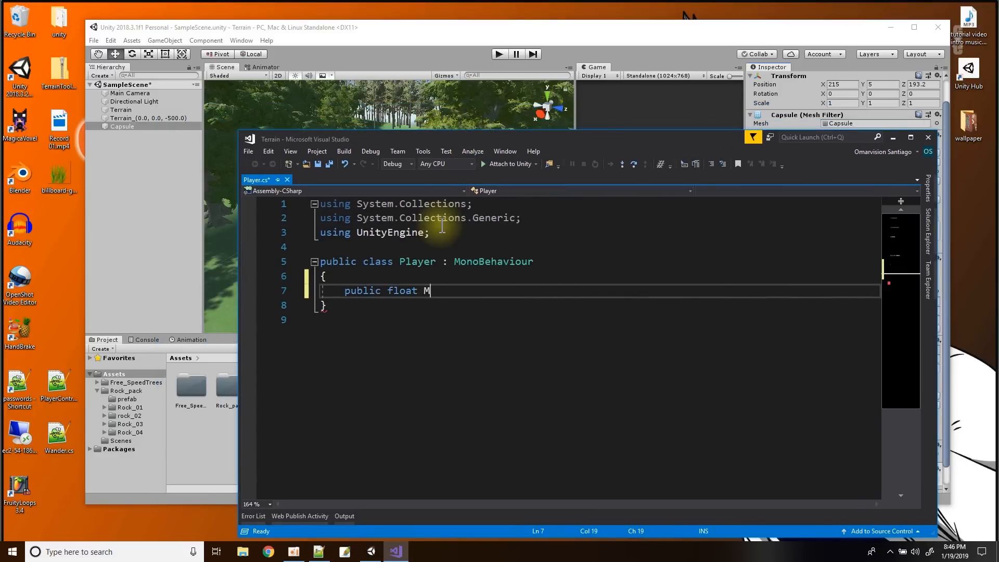
{"action": "type", "text": "oveSpeed ="}
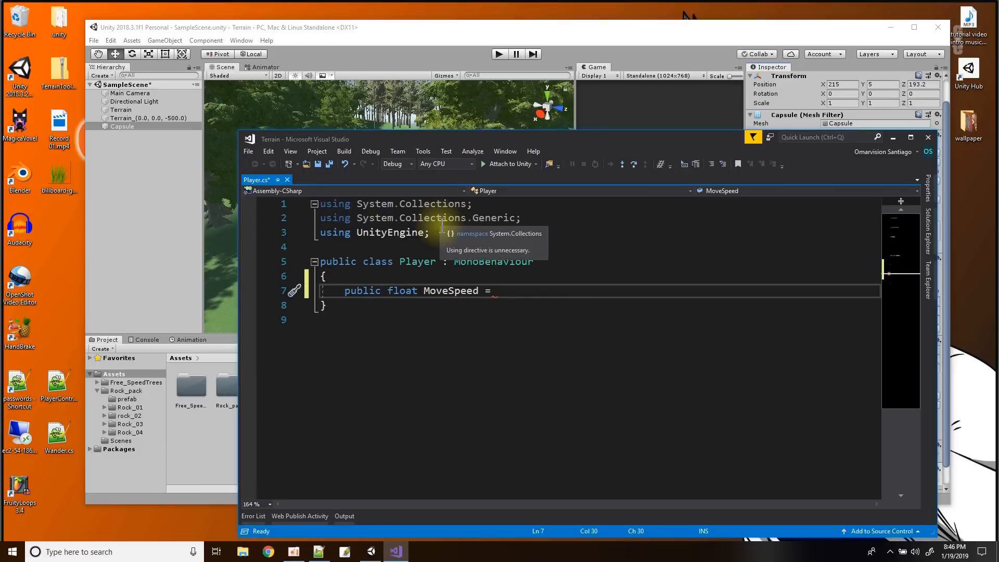
{"action": "type", "text": " 5.0f;"}
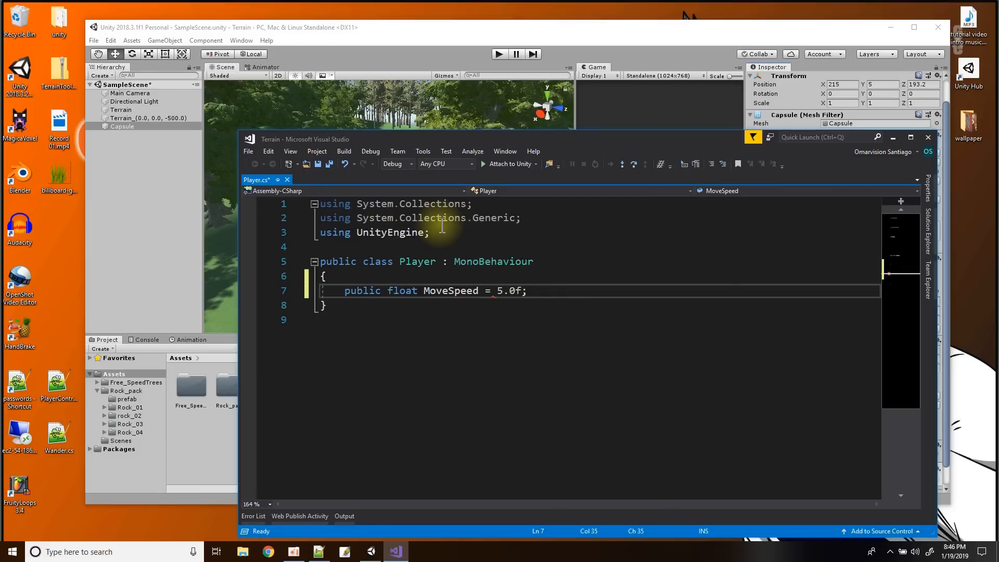
{"action": "key", "text": "Return"}
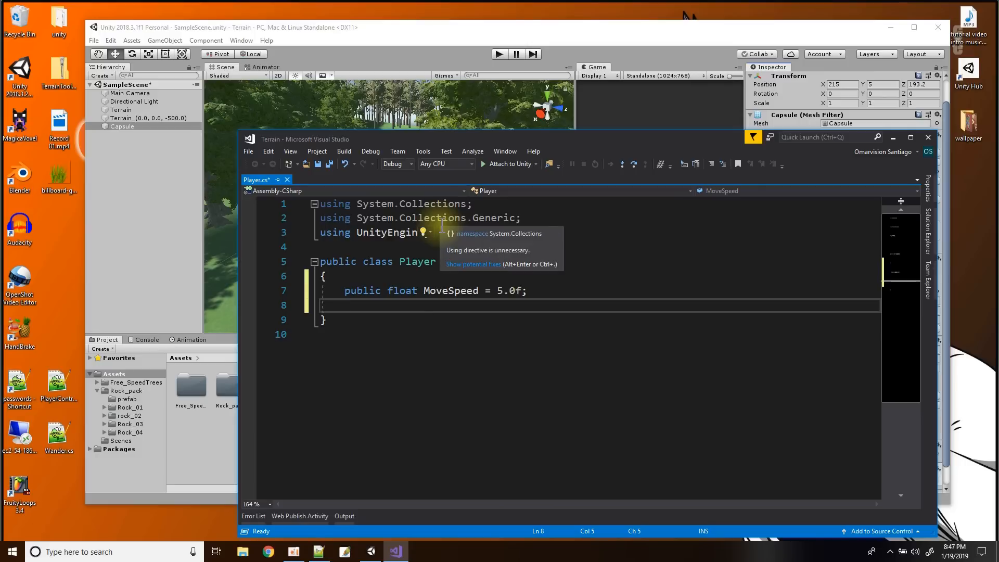
Declare a public float LookSensitivity with the value 90.0f below MoveSpeed in the Player class
{"action": "type", "text": "public float "}
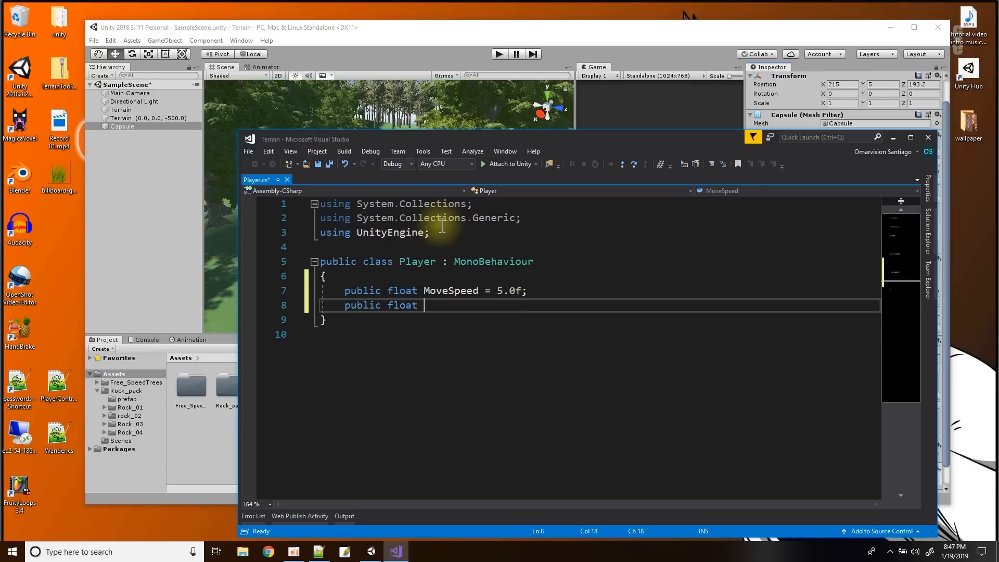
{"action": "type", "text": "LookSensitivity"}
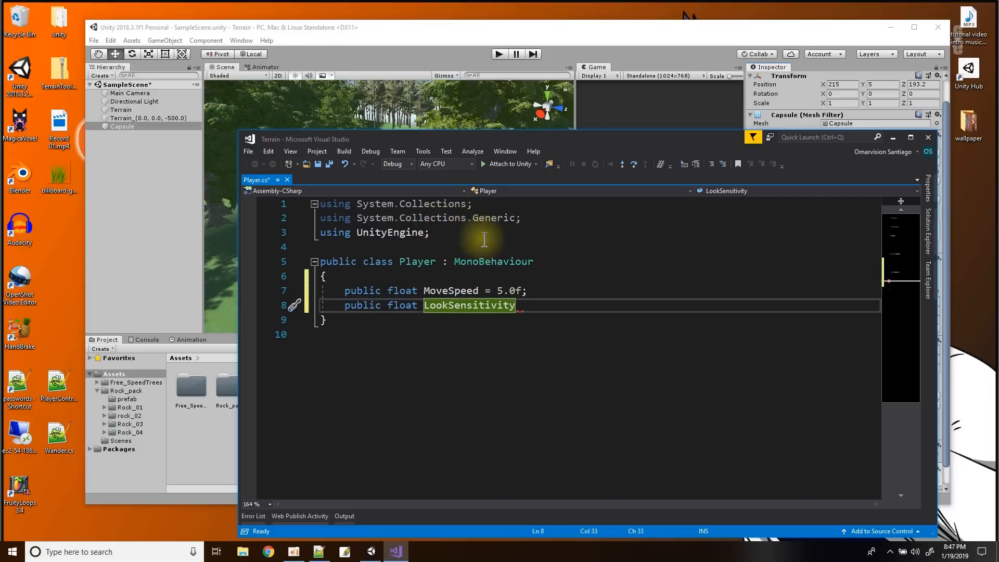
{"action": "type", "text": " = "}
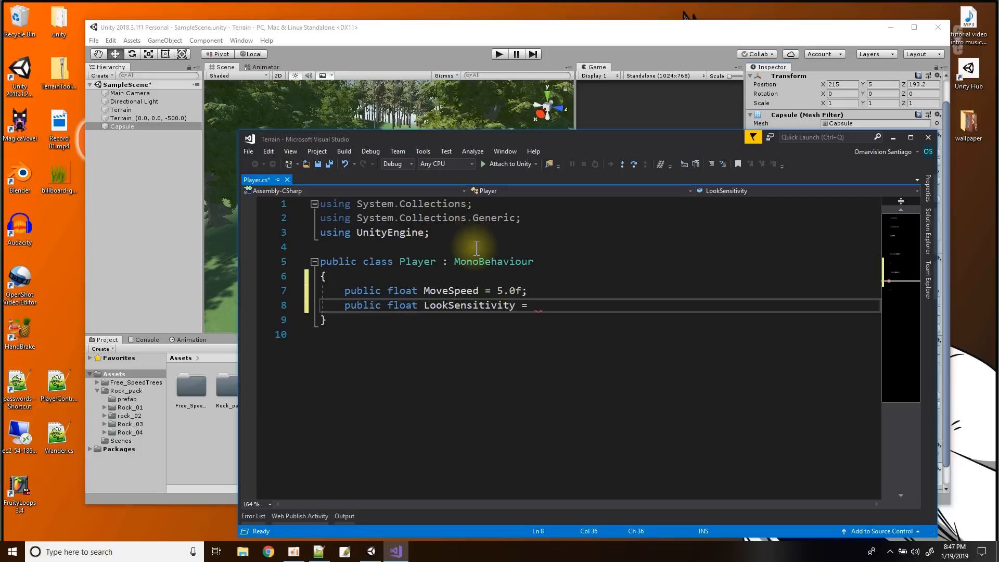
{"action": "type", "text": "90.0f;"}
{"action": "key", "text": "Return"}
Declare a public float JumpForce with the value 5.0f below LookSensitivity and leave an empty line after it
{"action": "type", "text": "public fl"}
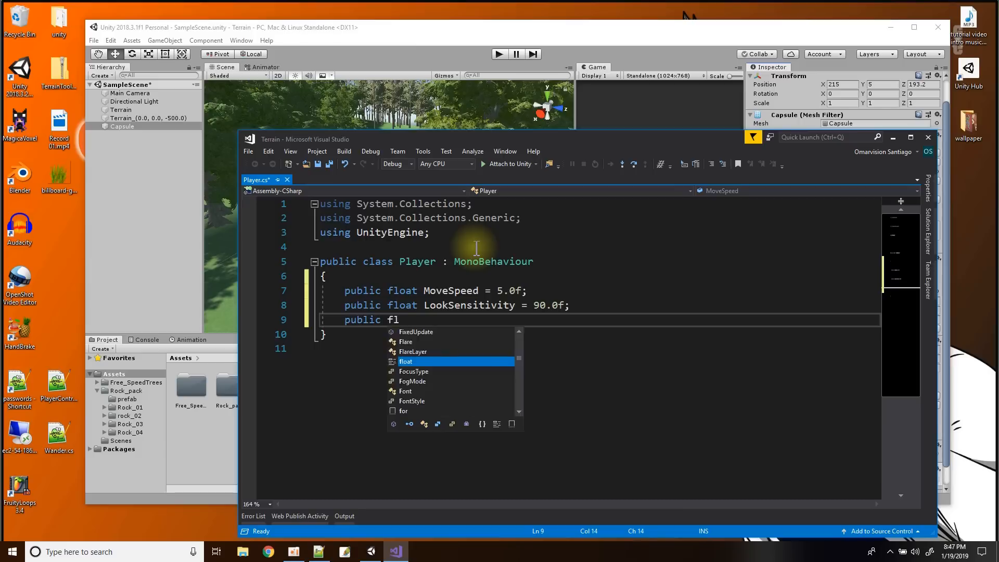
{"action": "type", "text": "oat Ju"}
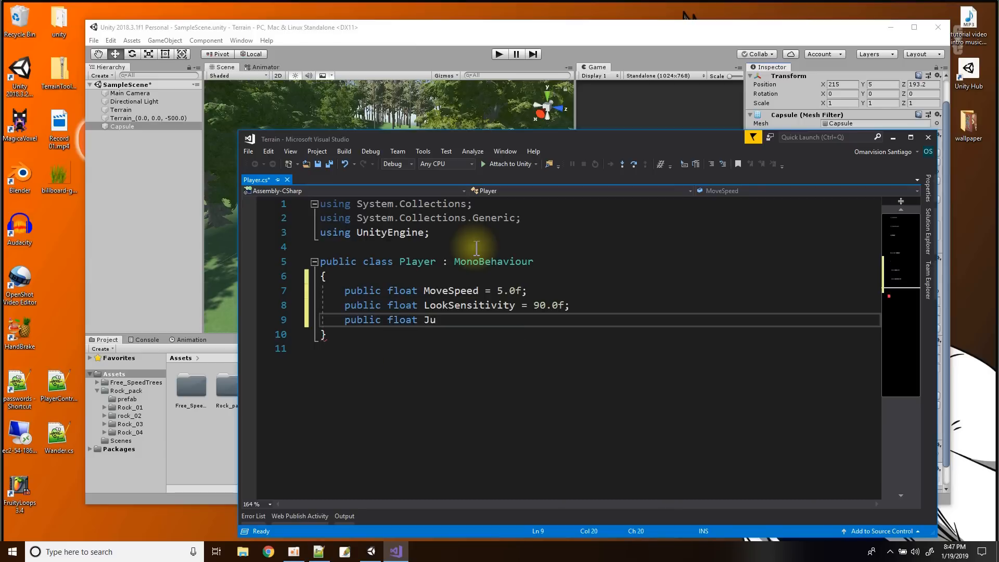
{"action": "type", "text": "mpForce = "}
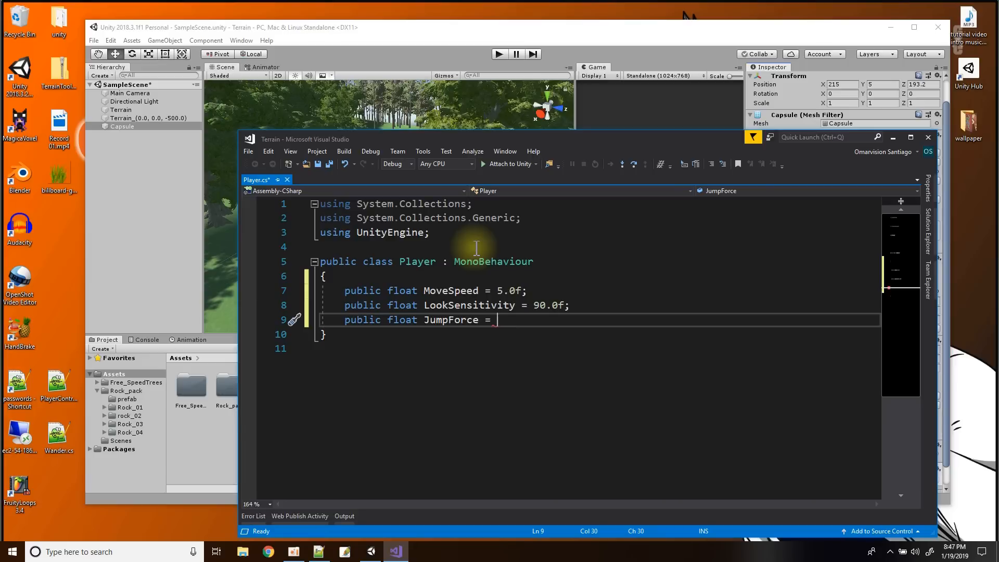
{"action": "type", "text": "5.0f;"}
{"action": "key", "text": "Return"}
{"action": "key", "text": "Return"}
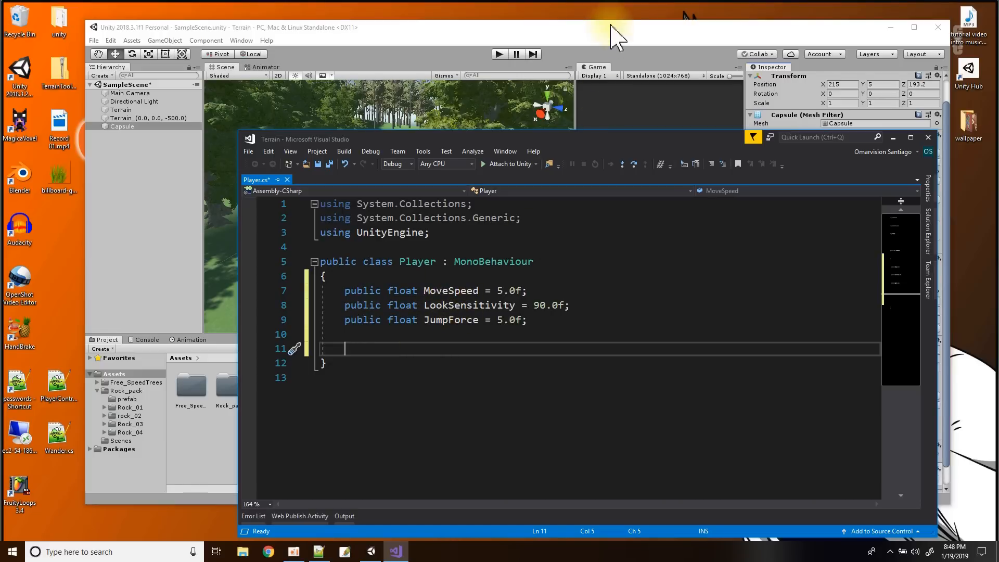
{"action": "left_click_drag", "start_coordinate": [611, 21], "coordinate": [611, 29]}
{"action": "scroll", "coordinate": [858, 412], "scroll_direction": "down", "scroll_amount": 2}
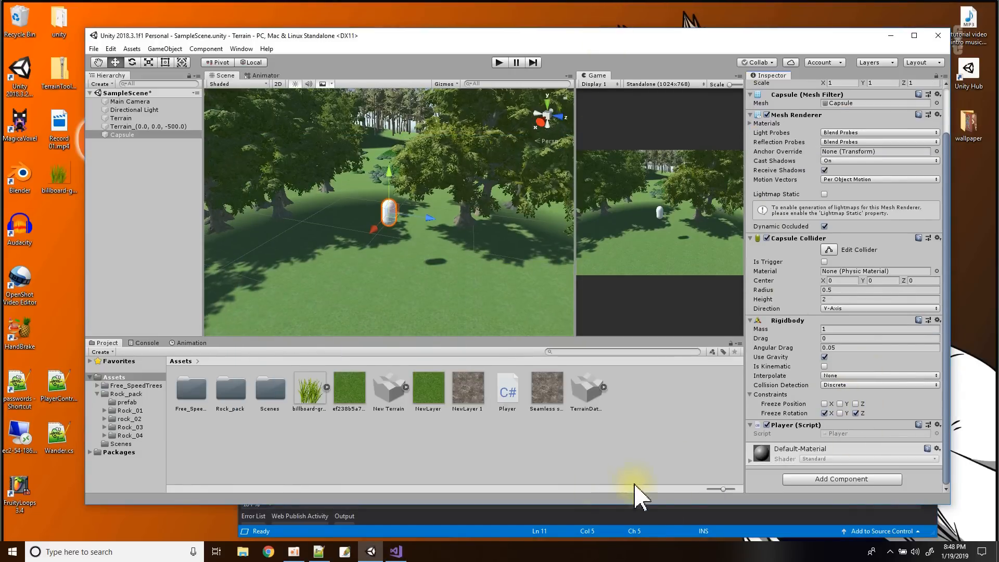
{"action": "left_click", "coordinate": [663, 531]}
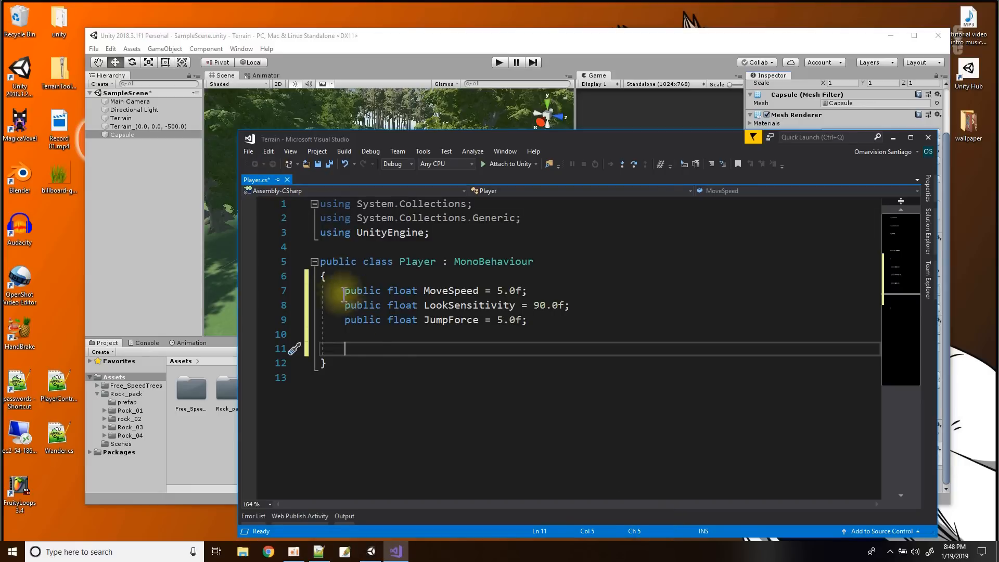
{"action": "type", "text": "public"}
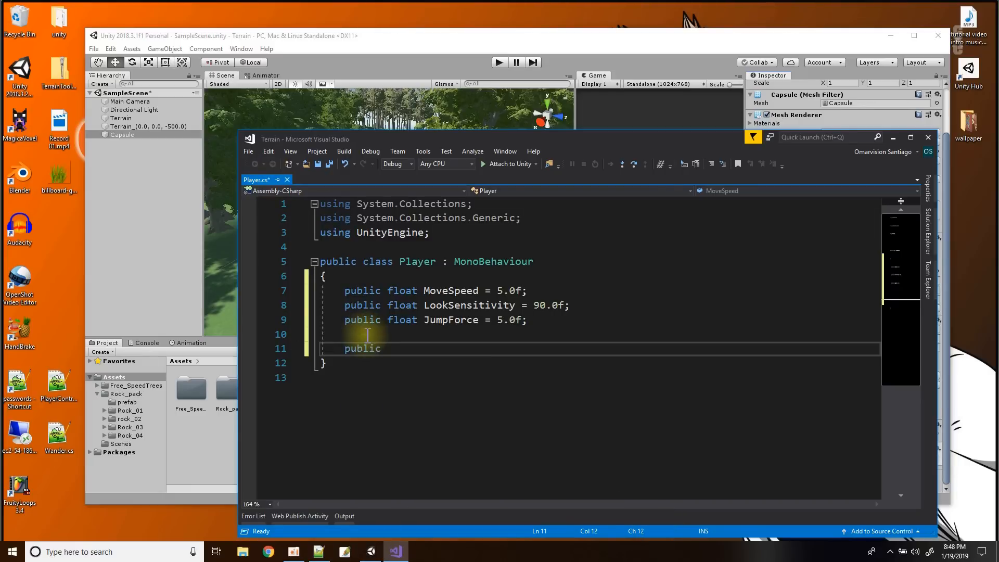
{"action": "key", "text": "BackSpace"}
{"action": "key", "text": "BackSpace"}
{"action": "key", "text": "BackSpace"}
{"action": "key", "text": "BackSpace"}
{"action": "key", "text": "BackSpace"}
{"action": "key", "text": "BackSpace"}
{"action": "key", "text": "BackSpace"}
Add an empty private void Update() method below the variable declarations in the Player class
{"action": "type", "text": "private void"}
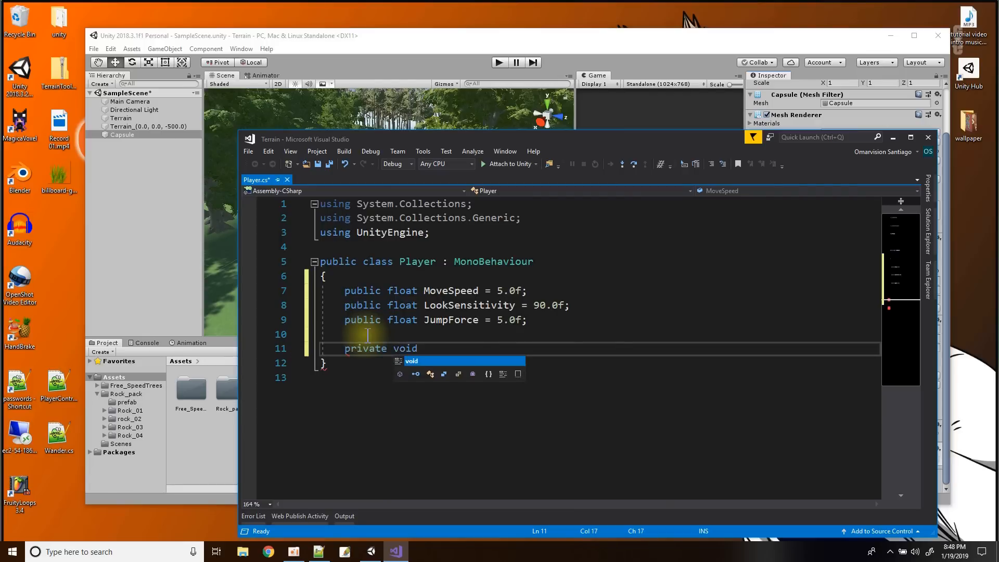
{"action": "type", "text": " Update"}
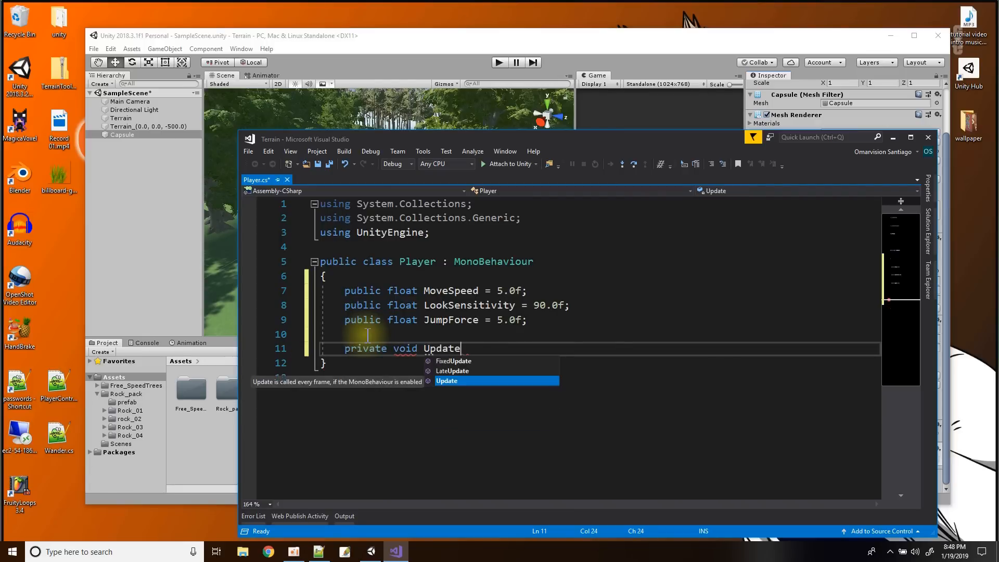
{"action": "key", "text": "Return"}
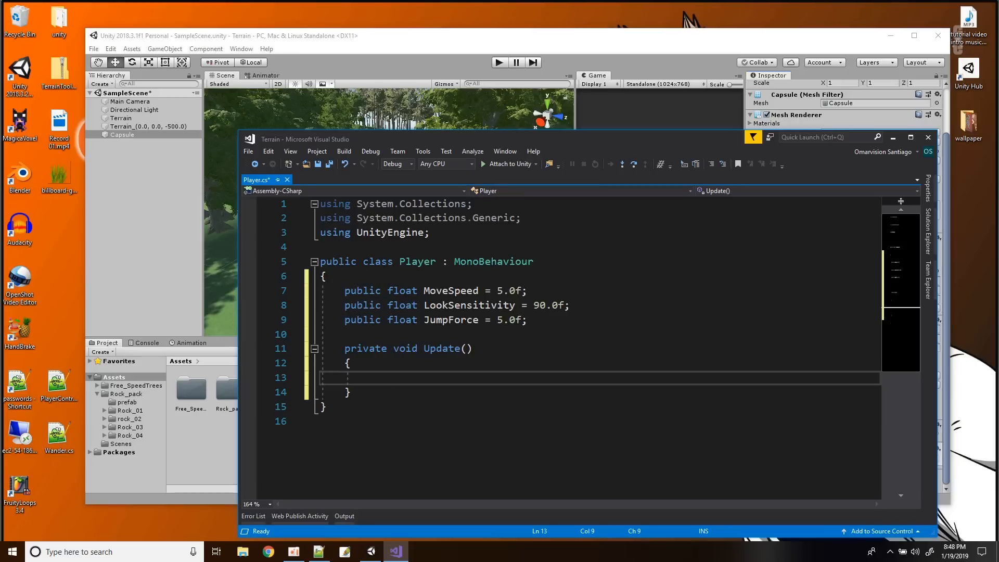
In Update, declare the floats horz and vert, reading Input.GetAxis for "Horizontal" and "Vertical" respectively
{"action": "type", "text": "float hor"}
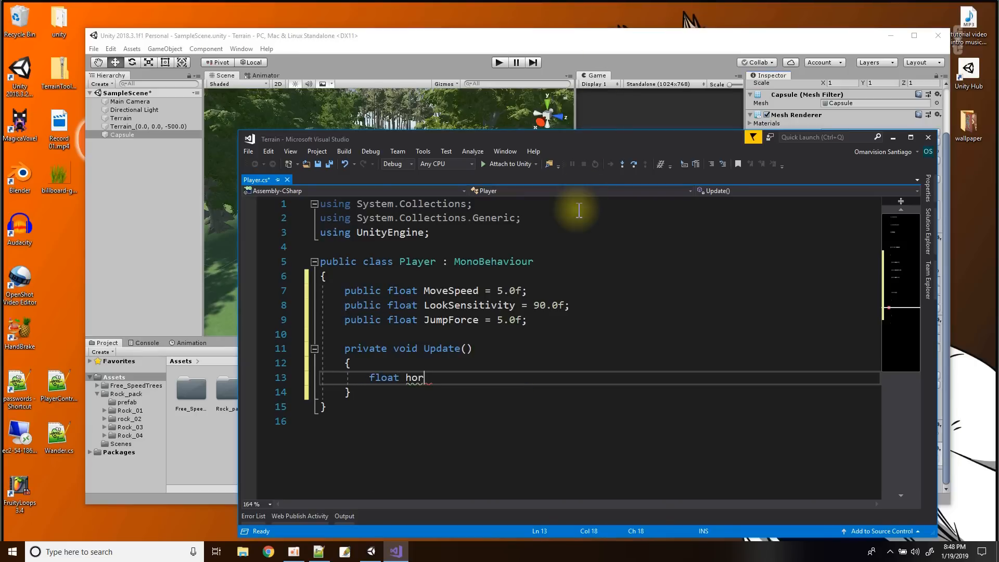
{"action": "type", "text": "z = Input.GetAxis("}
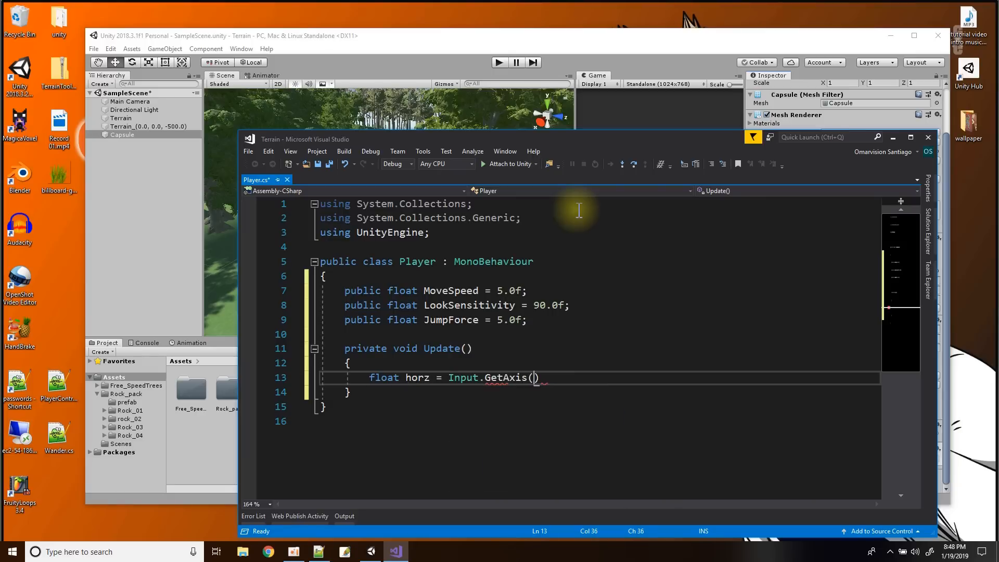
{"action": "type", "text": "\"Hor"}
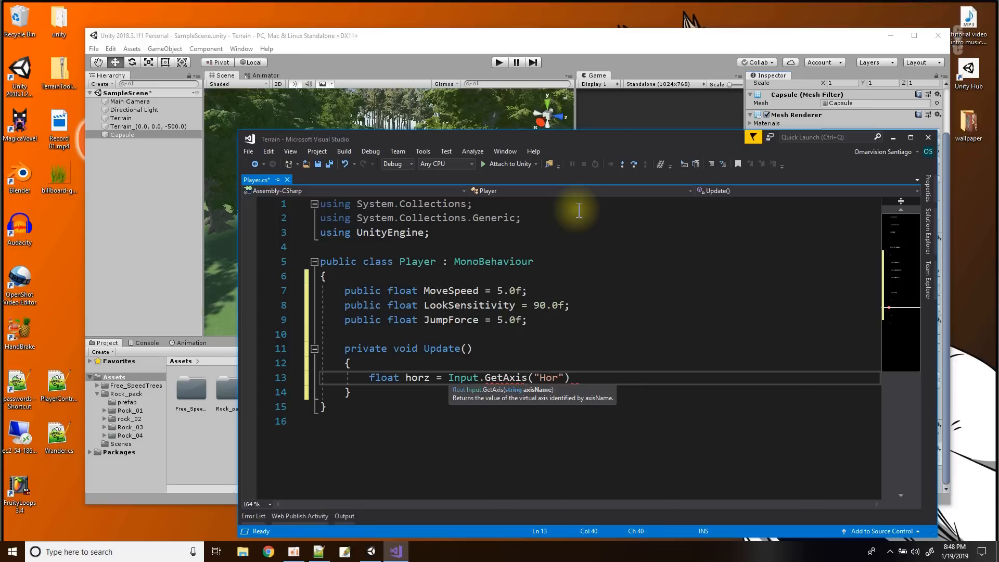
{"action": "type", "text": "izontal\");"}
{"action": "key", "text": "Return"}
{"action": "type", "text": "float vert = Inp"}
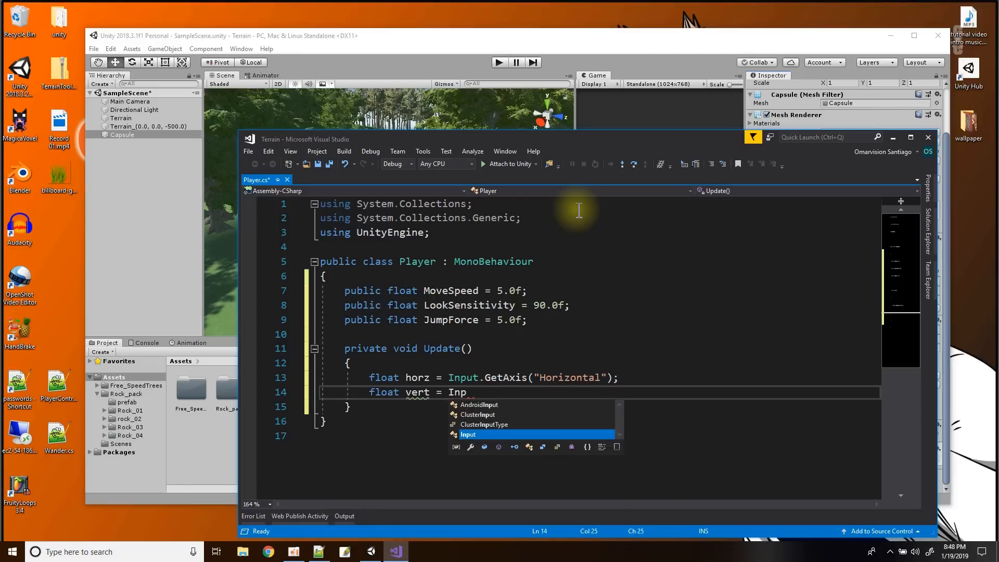
{"action": "type", "text": "ut.GetAxis"}
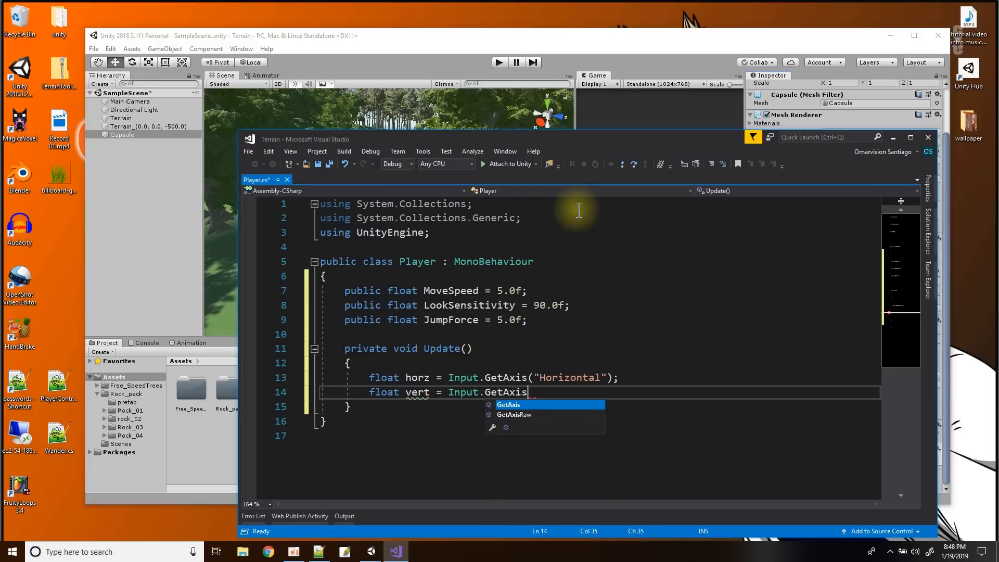
{"action": "type", "text": "(\"Vertical\");"}
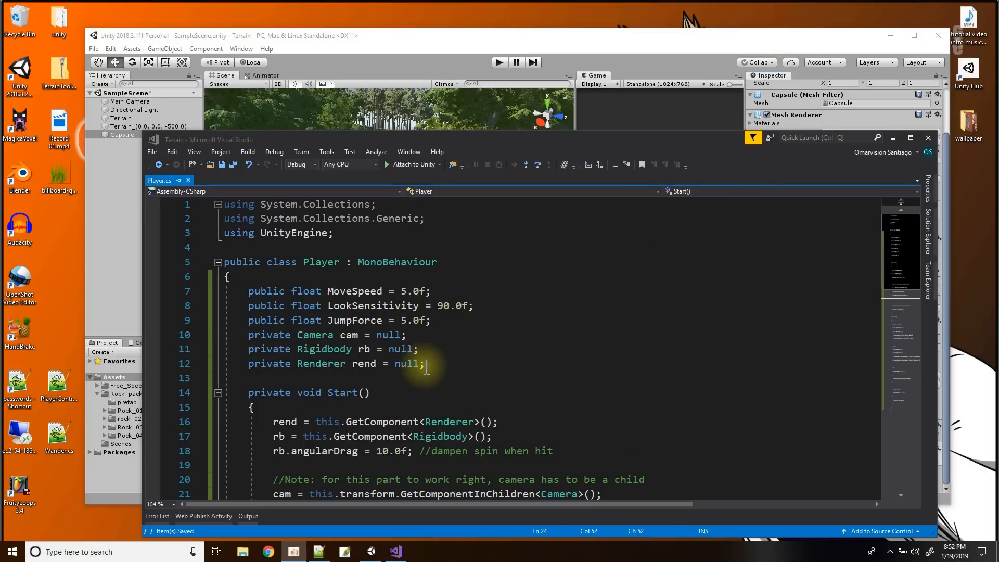
Review the completed Player script's private Camera, Rigidbody and Renderer fields and how Start assigns them, including the child camera line
{"action": "scroll", "coordinate": [426, 366], "scroll_direction": "down", "scroll_amount": 2}
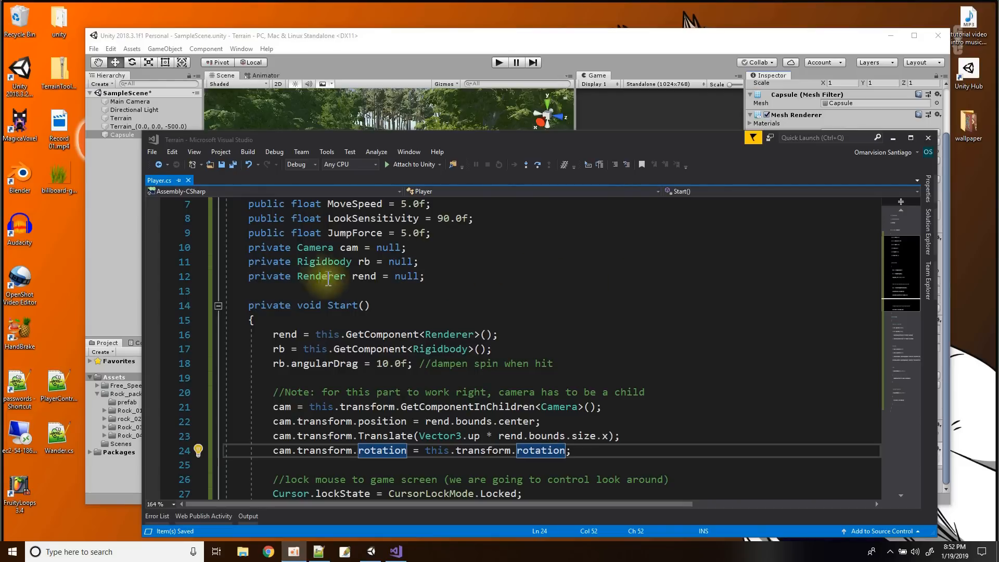
{"action": "mouse_move", "coordinate": [336, 261]}
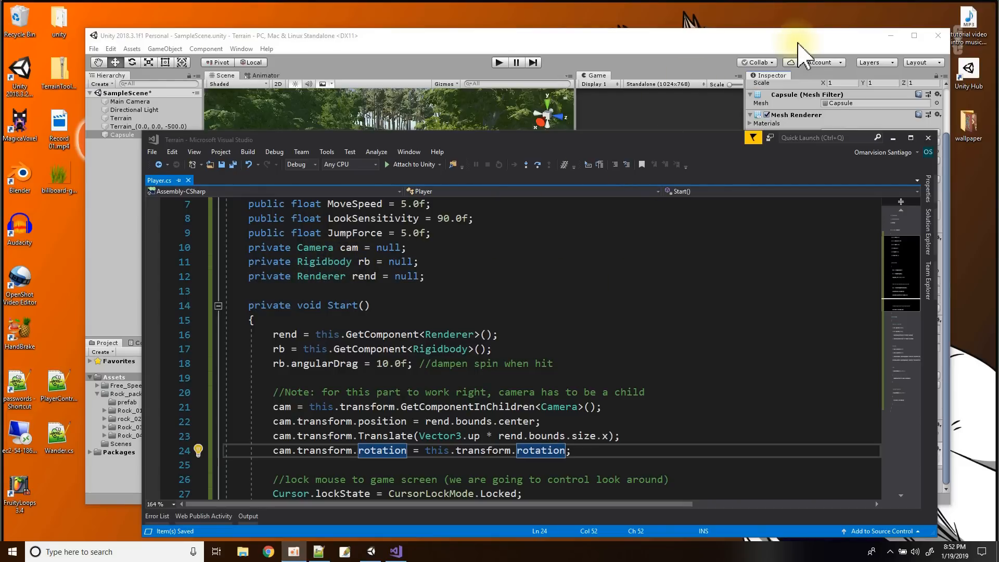
{"action": "mouse_move", "coordinate": [394, 355]}
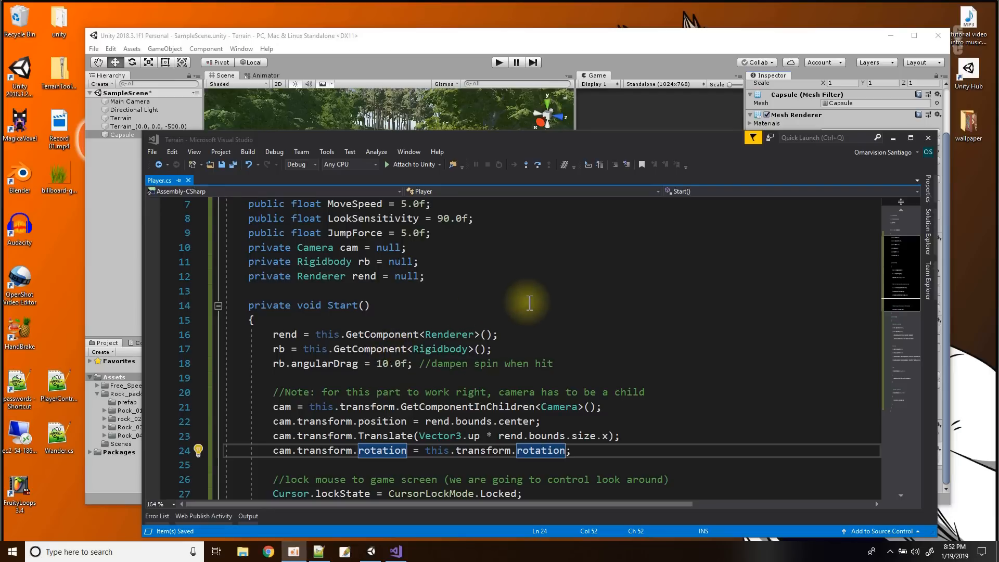
{"action": "scroll", "coordinate": [529, 303], "scroll_direction": "down", "scroll_amount": 2}
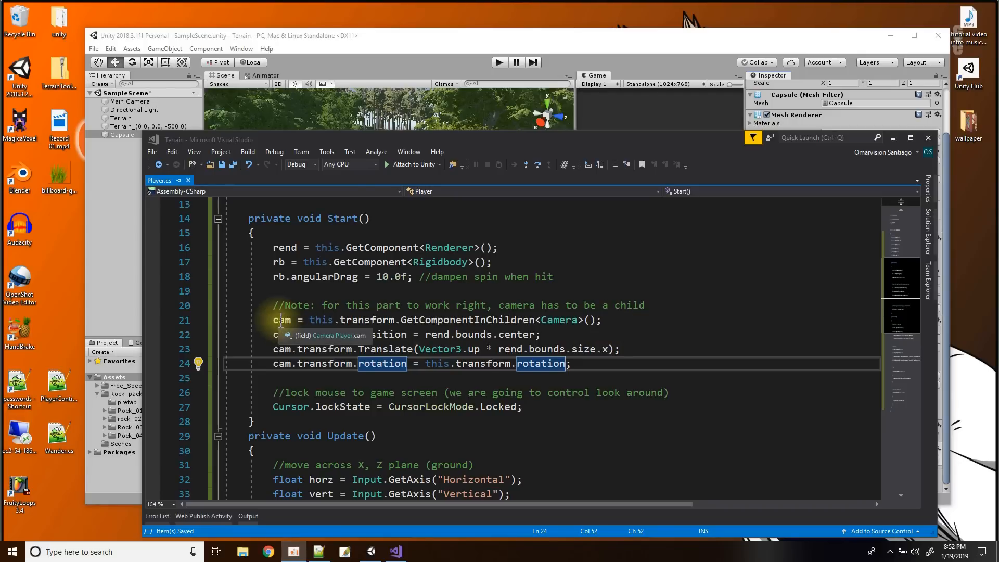
{"action": "left_click_drag", "start_coordinate": [275, 321], "coordinate": [608, 321]}
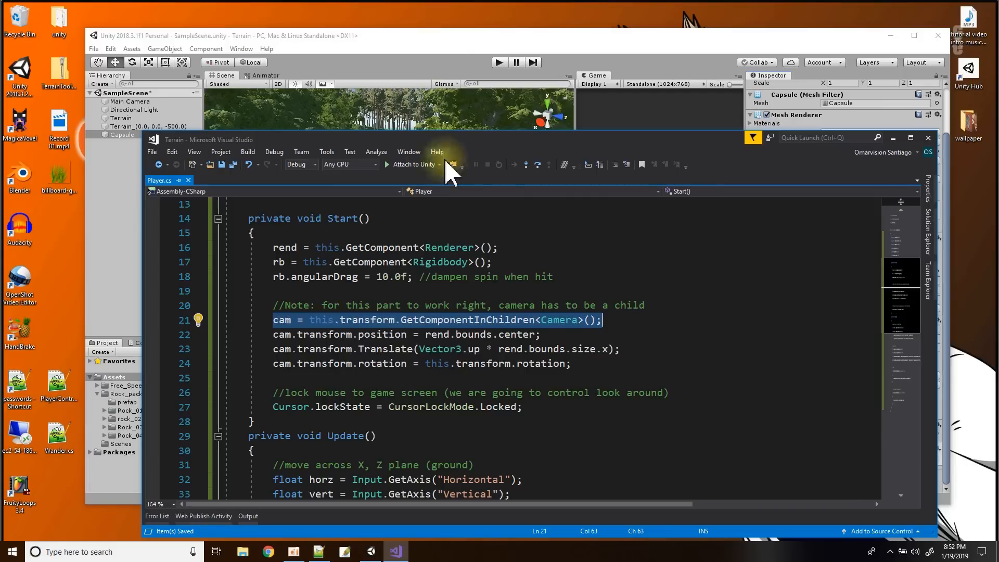
{"action": "left_click", "coordinate": [514, 264]}
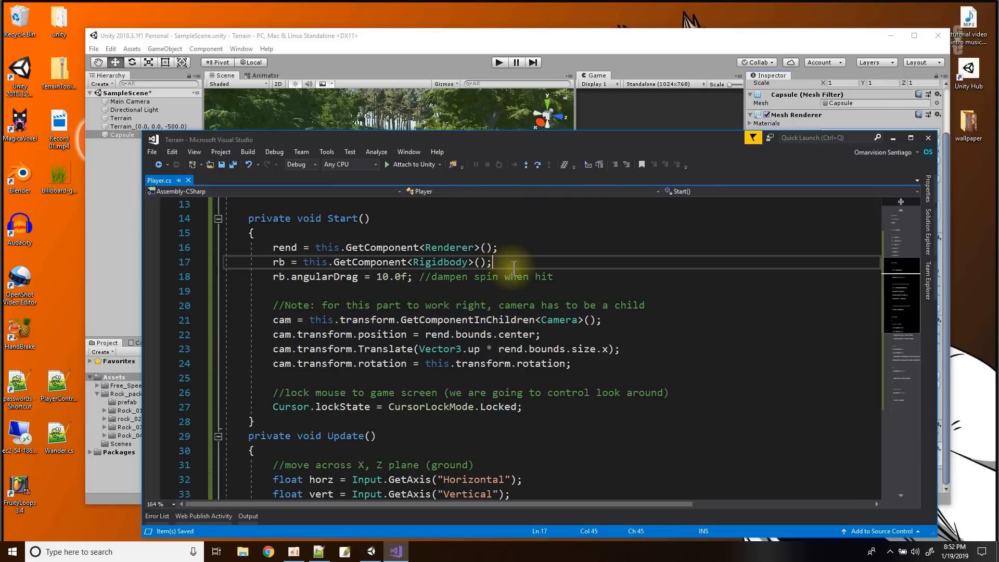
Switch to Unity, rename the capsule as Player, make the Main Camera its child, and select Player
{"action": "left_click", "coordinate": [503, 40]}
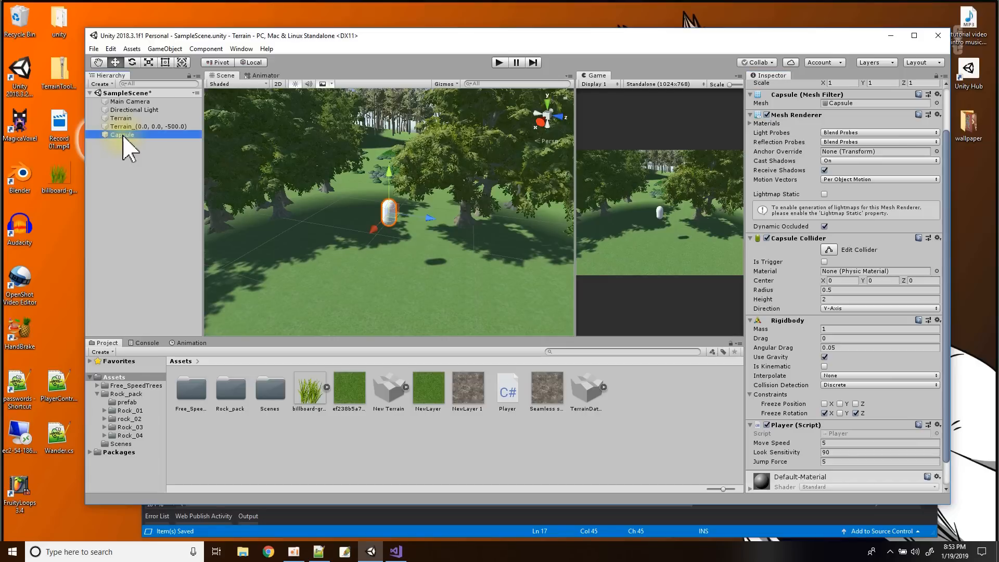
{"action": "left_click", "coordinate": [124, 138]}
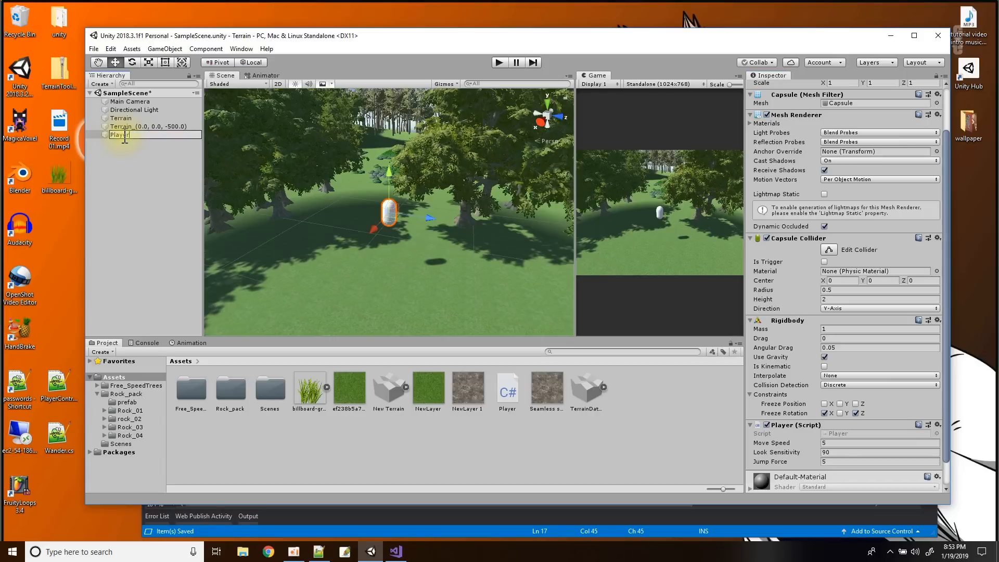
{"action": "key", "text": "Return"}
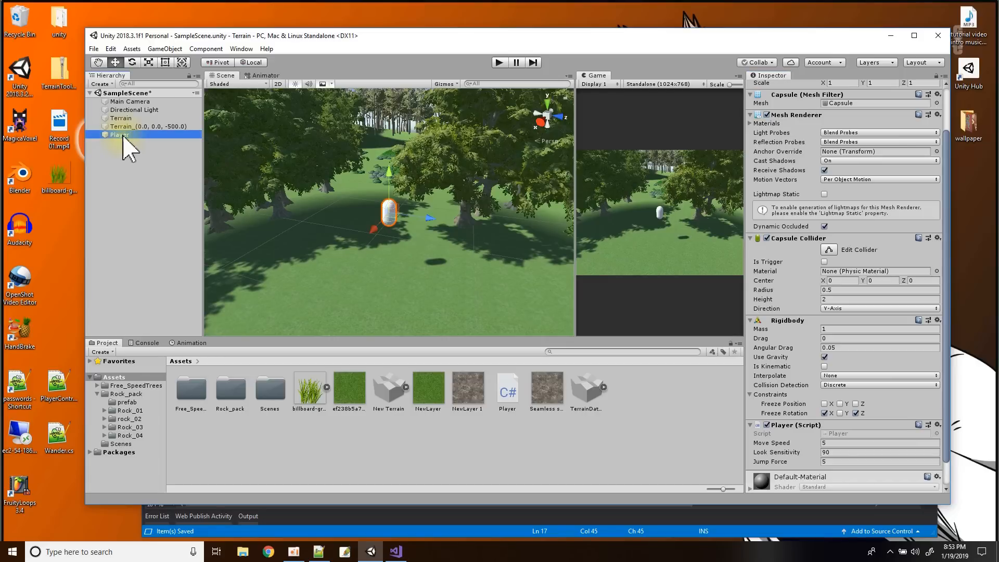
{"action": "left_click_drag", "start_coordinate": [121, 102], "coordinate": [123, 138]}
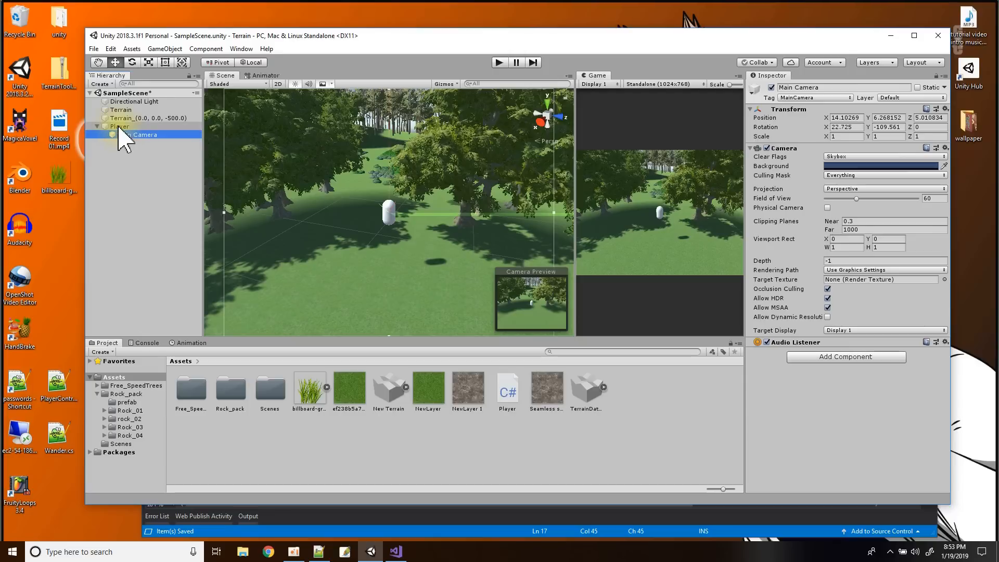
{"action": "left_click", "coordinate": [119, 127]}
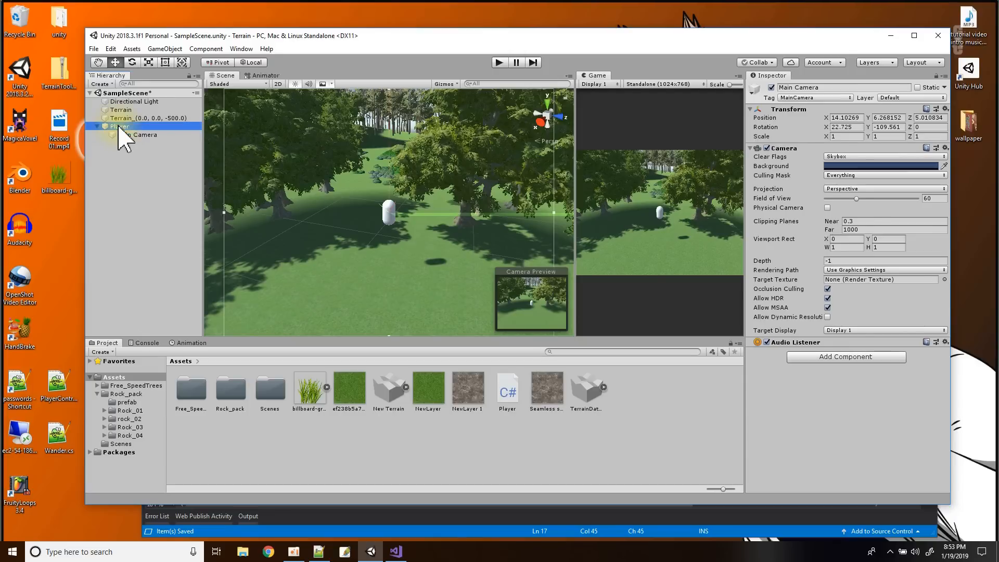
{"action": "scroll", "coordinate": [870, 380], "scroll_direction": "down", "scroll_amount": 3}
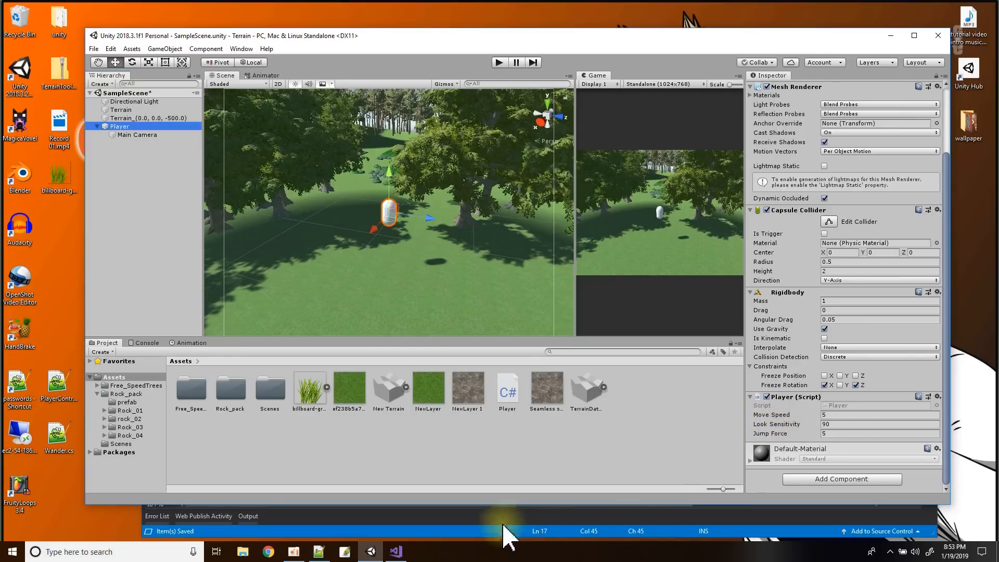
Return to the Player script in Visual Studio and examine how Start positions the camera using the renderer's bounds
{"action": "left_click", "coordinate": [379, 533]}
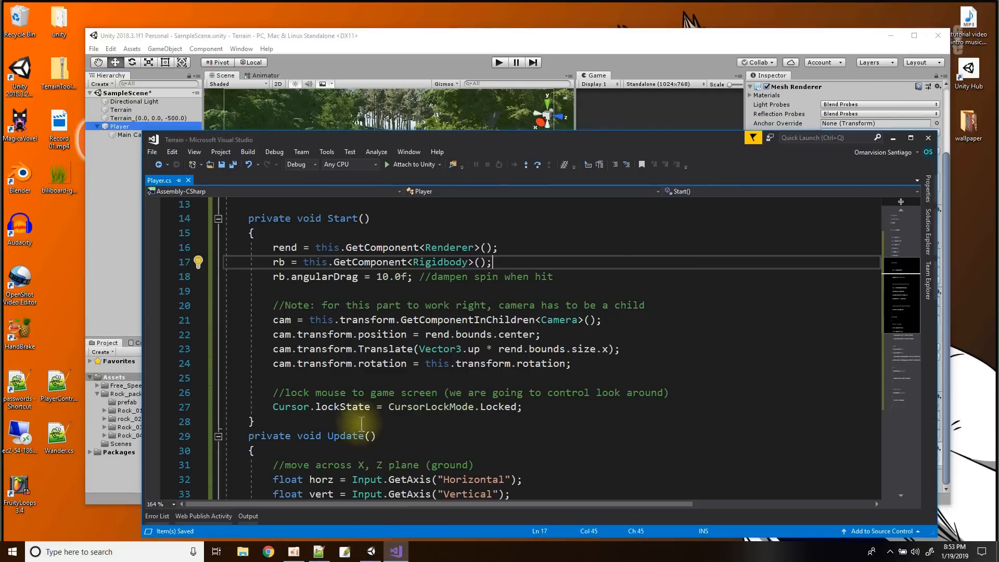
{"action": "scroll", "coordinate": [302, 328], "scroll_direction": "down", "scroll_amount": 1}
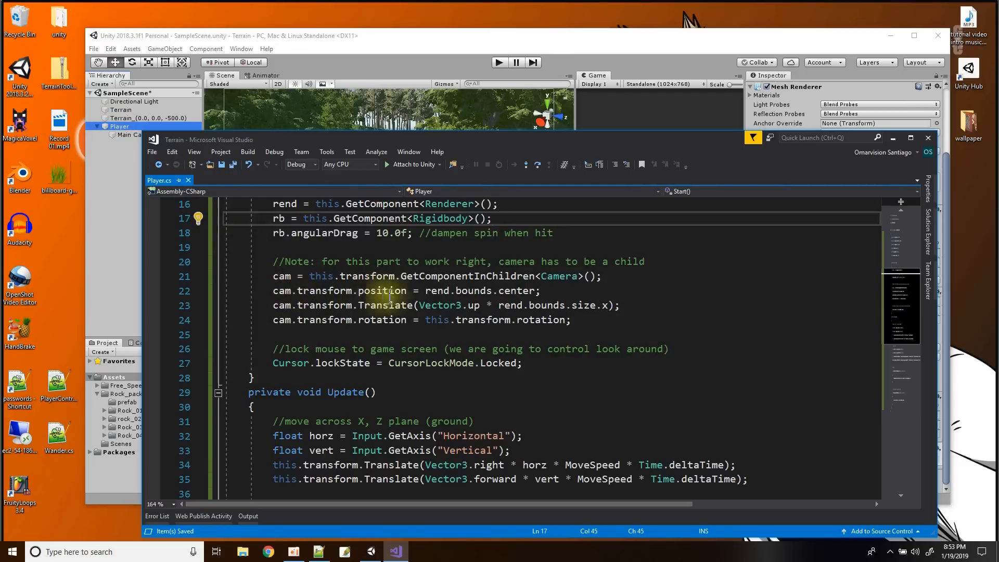
{"action": "mouse_move", "coordinate": [433, 291]}
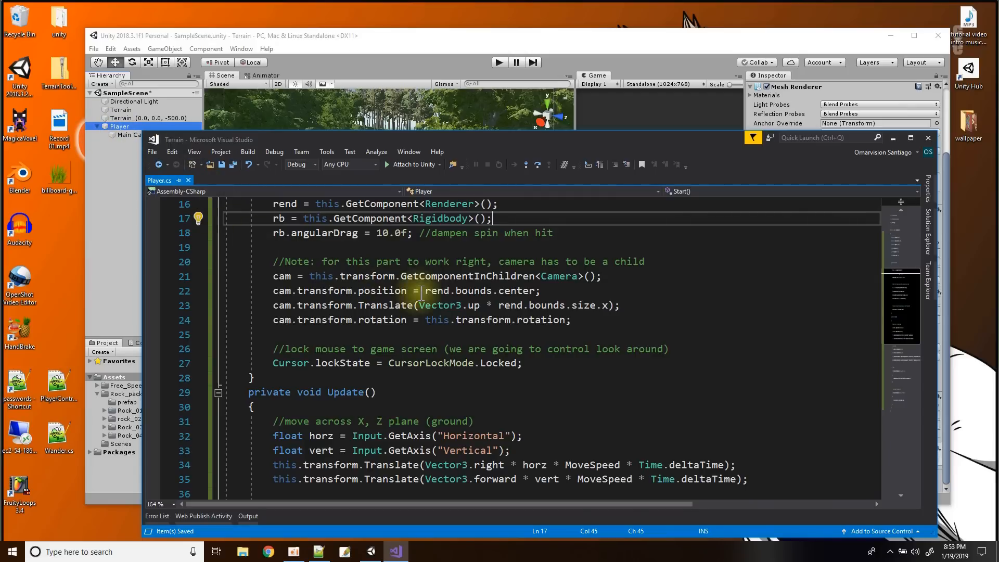
{"action": "left_click", "coordinate": [424, 292]}
{"action": "scroll", "coordinate": [505, 341], "scroll_direction": "up", "scroll_amount": 1}
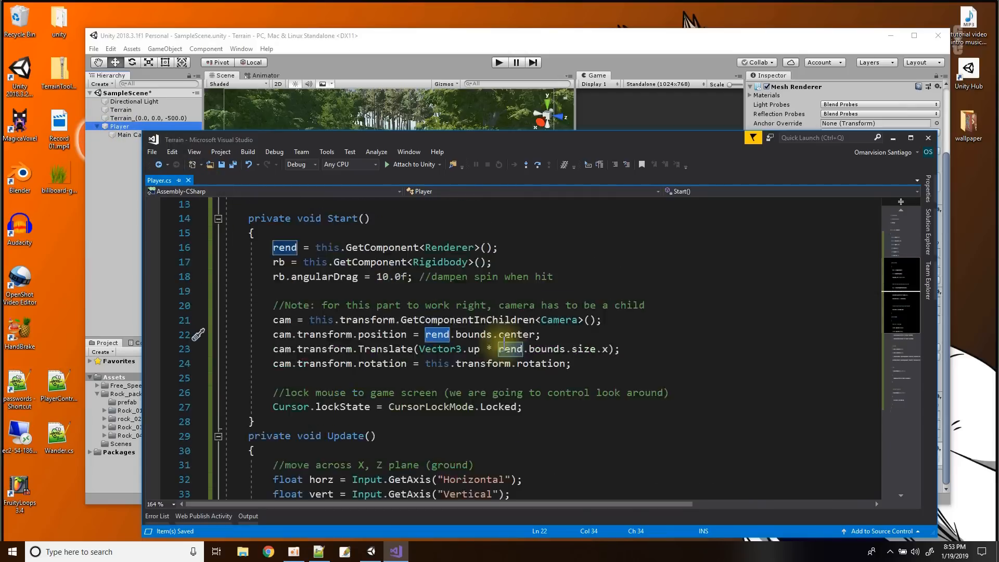
Compare the Player's Mesh Renderer, Capsule Collider and Rigidbody components in Unity with the component references in the script's Start method
{"action": "scroll", "coordinate": [504, 341], "scroll_direction": "up", "scroll_amount": 1}
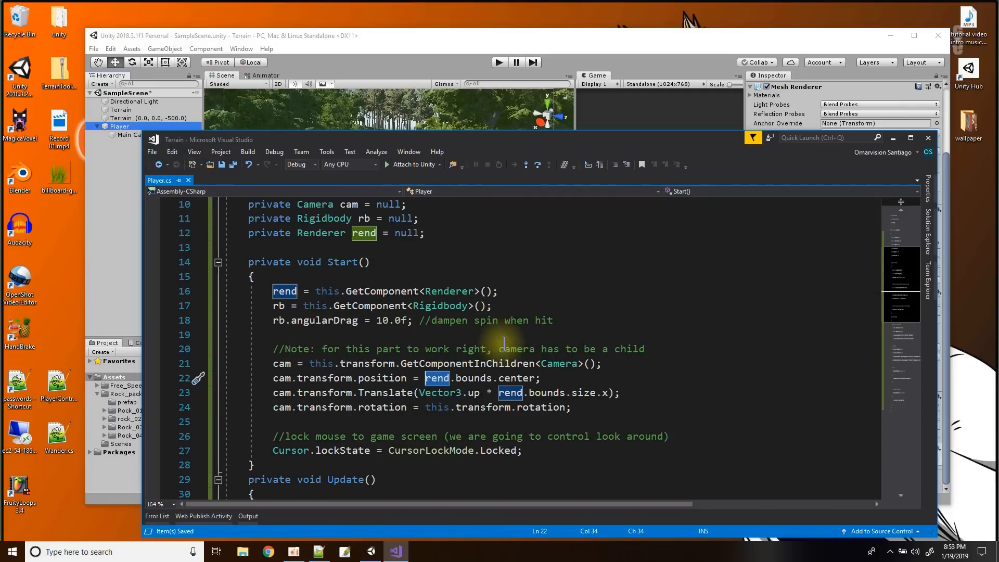
{"action": "left_click", "coordinate": [598, 49]}
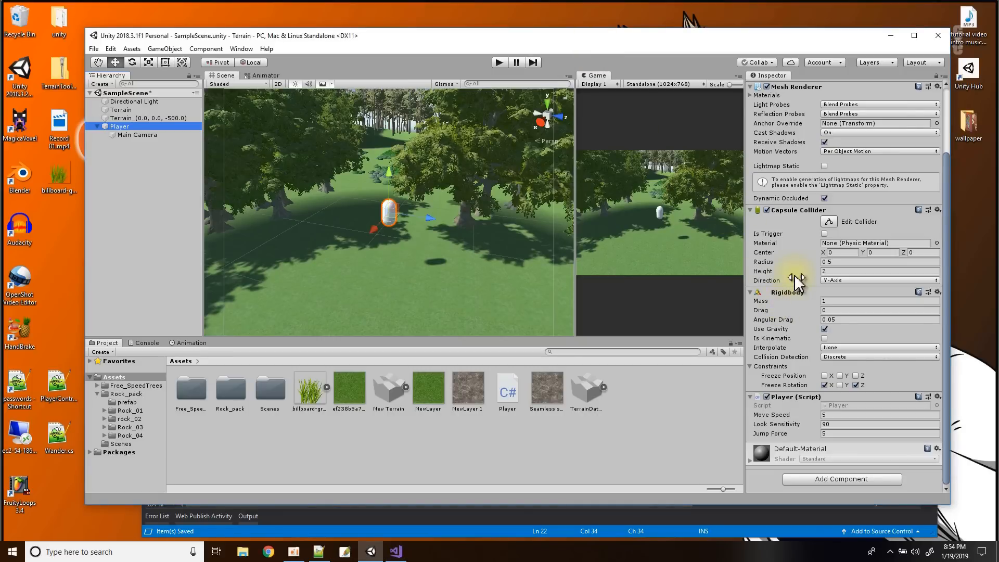
{"action": "scroll", "coordinate": [803, 203], "scroll_direction": "up", "scroll_amount": 3}
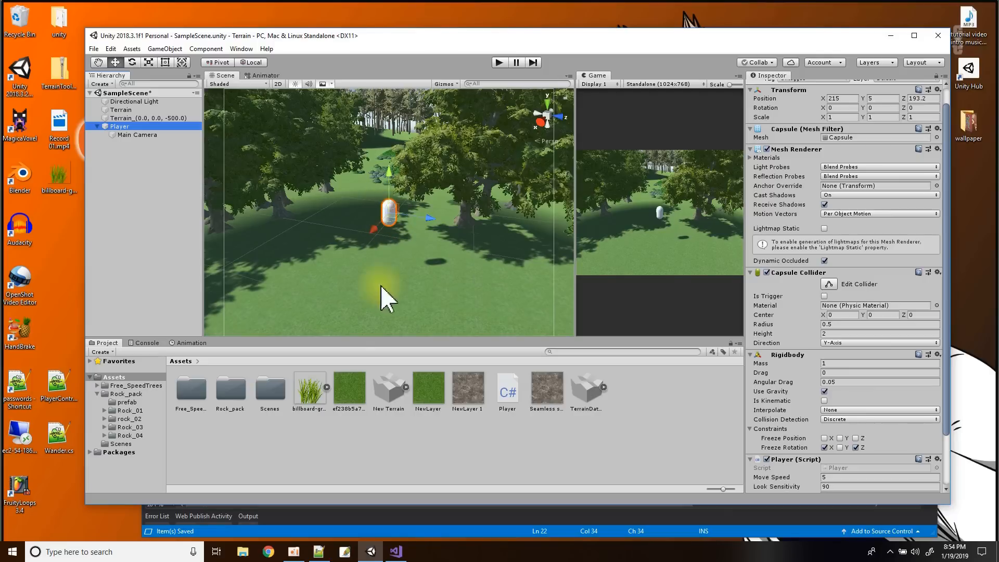
{"action": "left_click", "coordinate": [354, 531]}
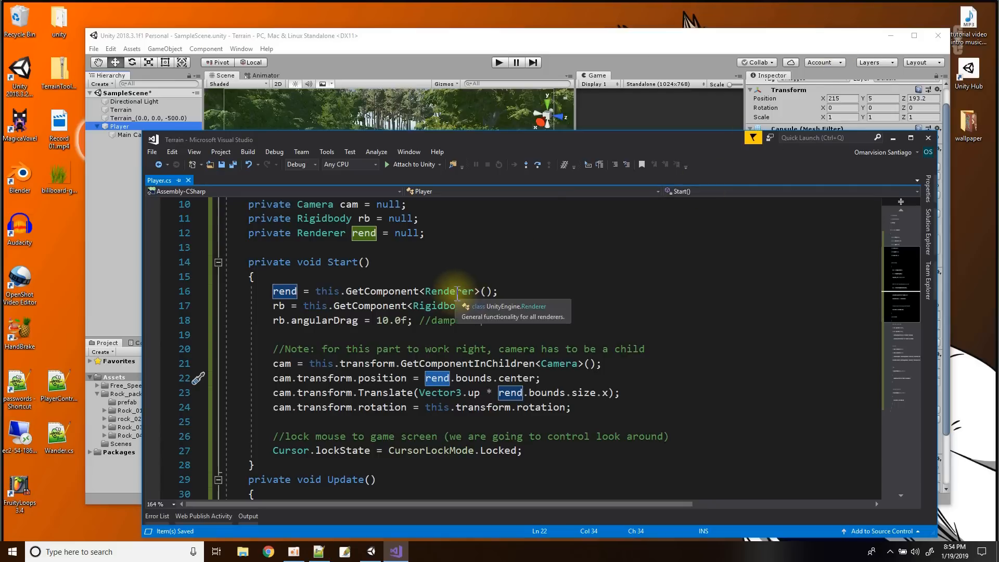
{"action": "left_click", "coordinate": [812, 95]}
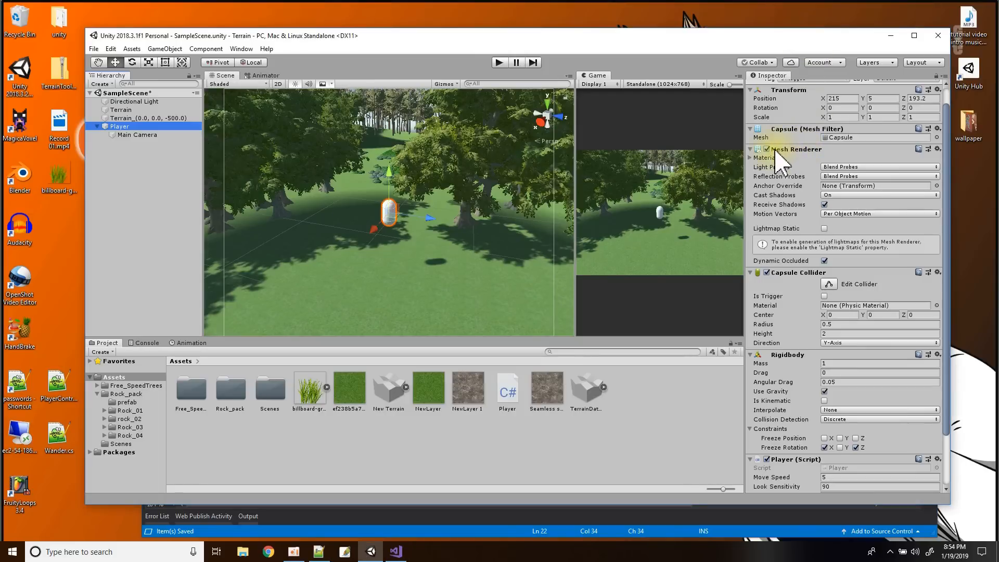
{"action": "left_click", "coordinate": [513, 531]}
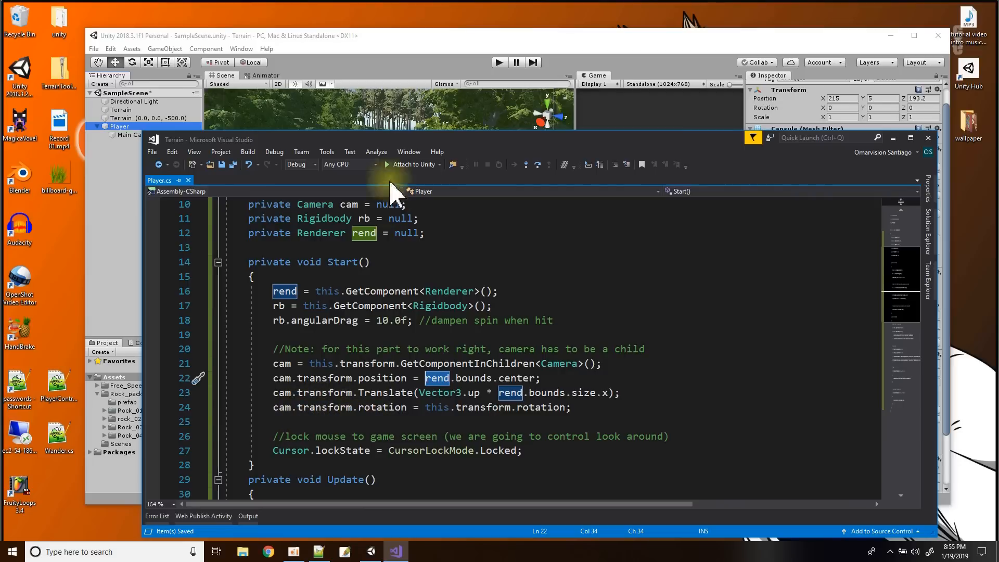
Inspect the capsule from another angle in Unity's Scene view and examine the script lines that position and translate the camera in Start
{"action": "left_click", "coordinate": [397, 60]}
{"action": "scroll", "coordinate": [399, 281], "scroll_direction": "up", "scroll_amount": 3}
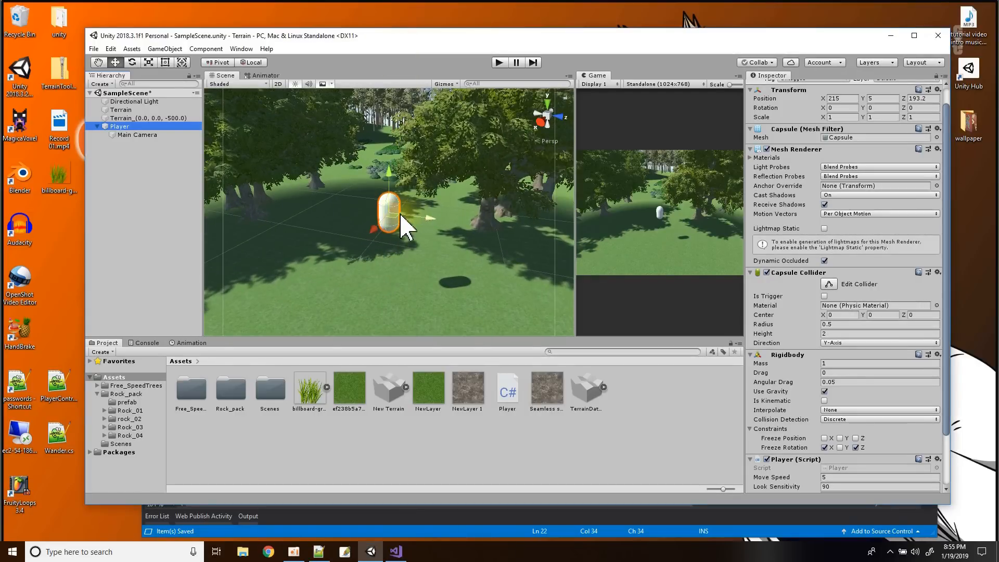
{"action": "left_click_drag", "start_coordinate": [413, 241], "coordinate": [573, 283], "text": "alt"}
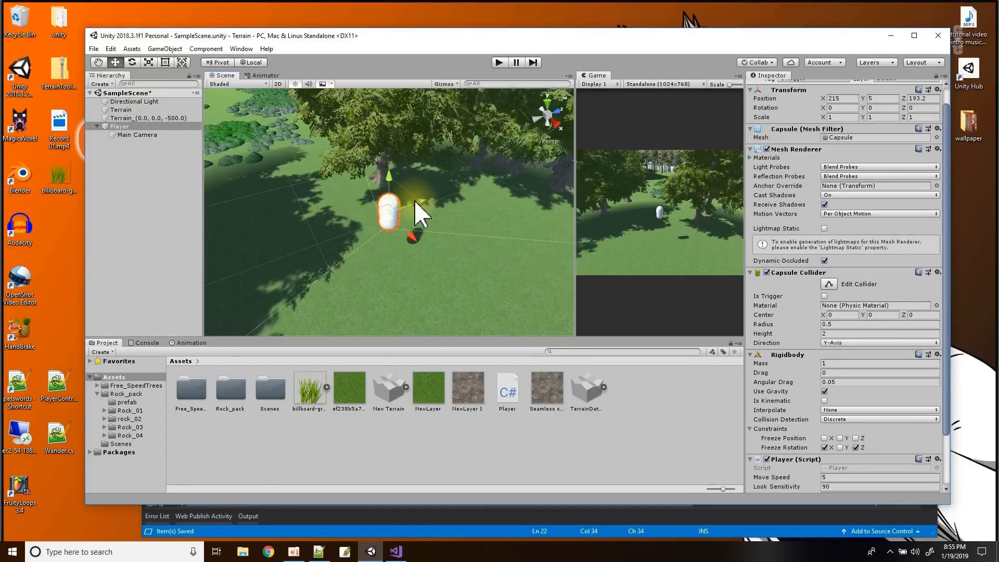
{"action": "left_click", "coordinate": [359, 532]}
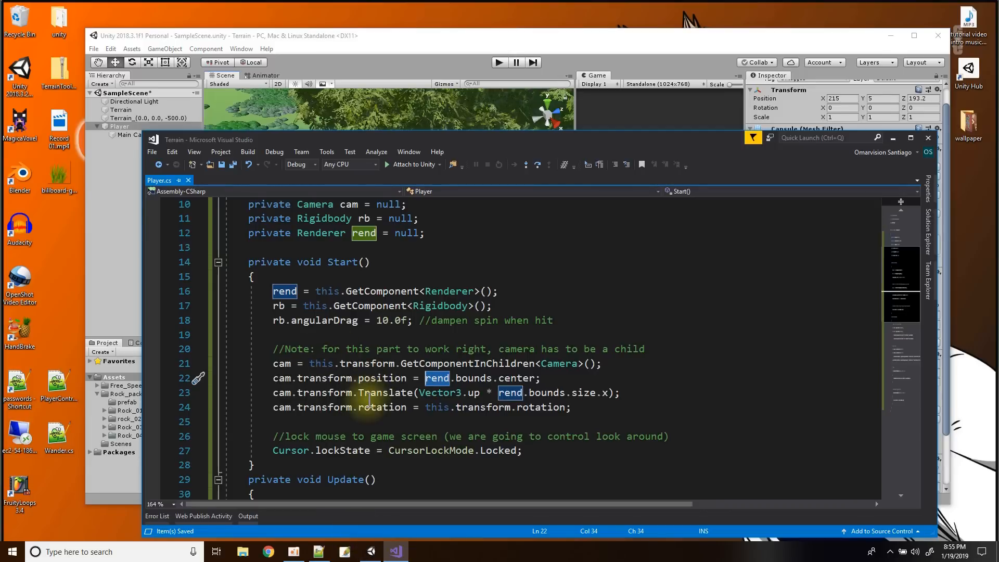
{"action": "scroll", "coordinate": [499, 392], "scroll_direction": "down", "scroll_amount": 2}
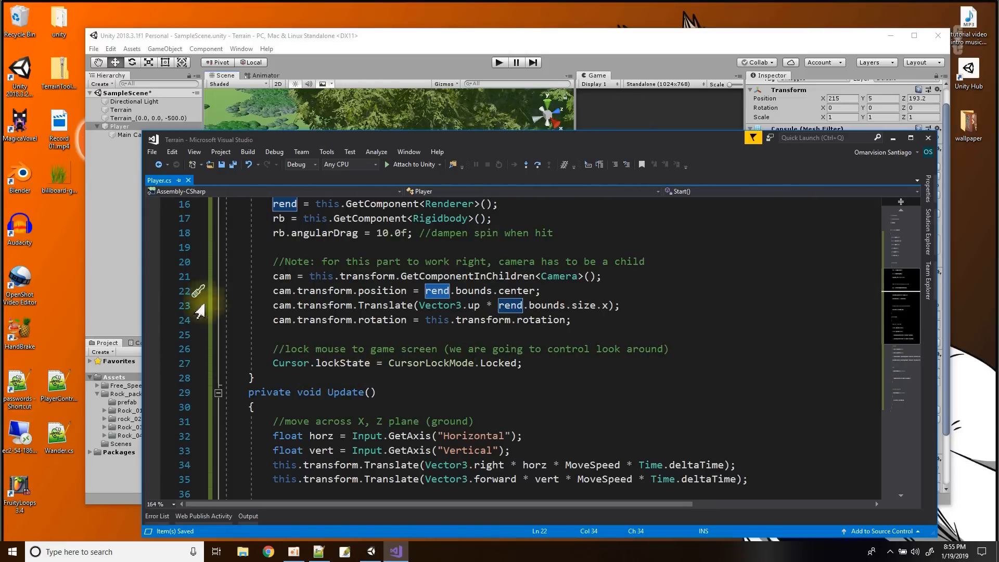
{"action": "scroll", "coordinate": [199, 310], "scroll_direction": "up", "scroll_amount": 1}
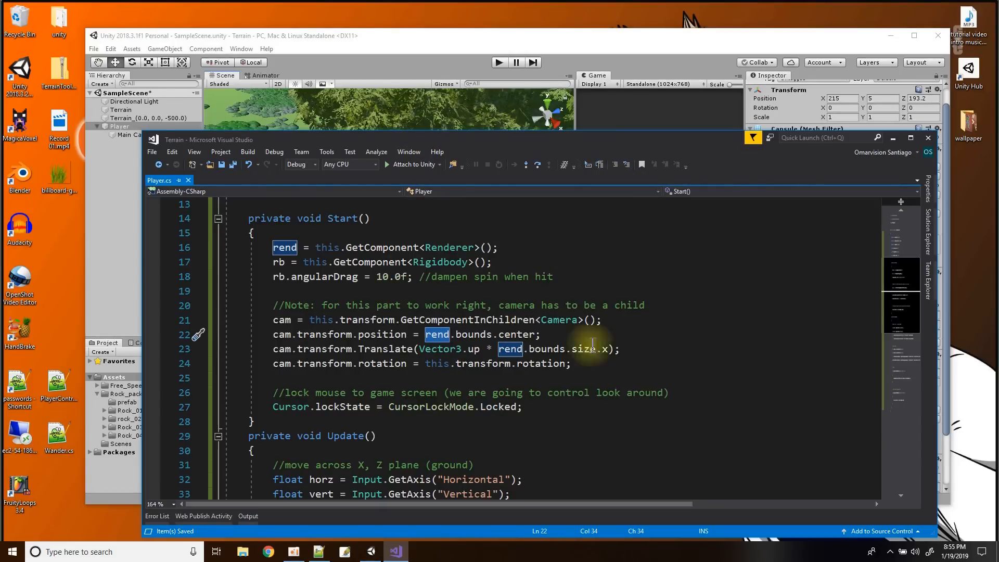
Switch to Unity and widen the Game view by narrowing the Scene view beside it
{"action": "left_click", "coordinate": [520, 35]}
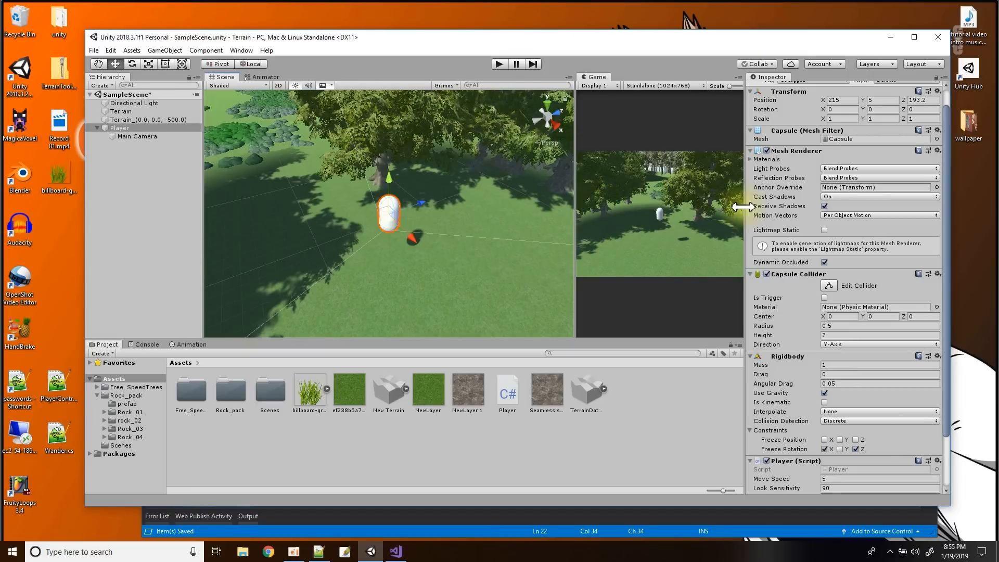
{"action": "left_click_drag", "start_coordinate": [576, 217], "coordinate": [453, 223]}
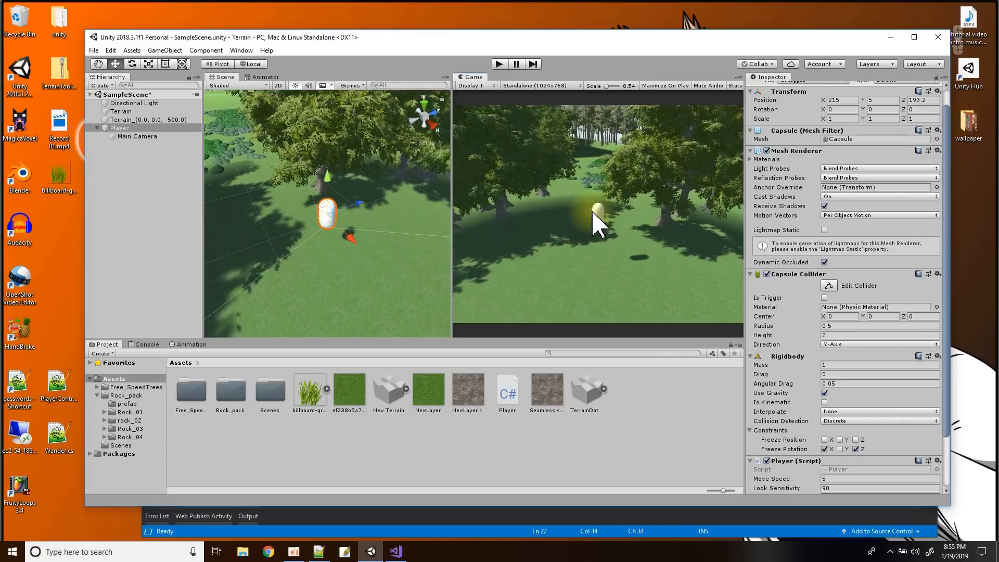
Return to the Player script in Visual Studio and examine the Cursor.lockState line in Start and the movement code in Update
{"action": "left_click", "coordinate": [475, 533]}
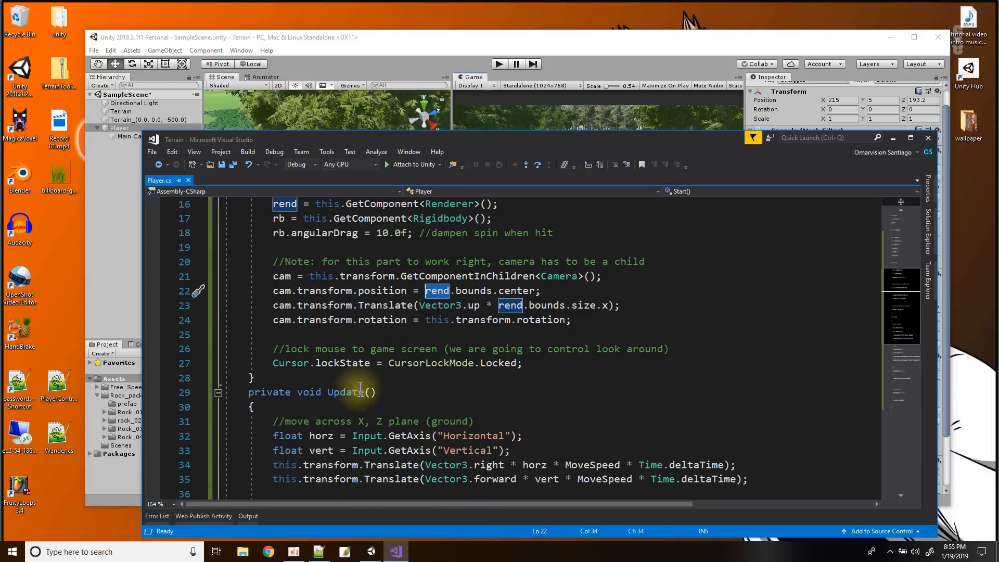
{"action": "mouse_move", "coordinate": [281, 367]}
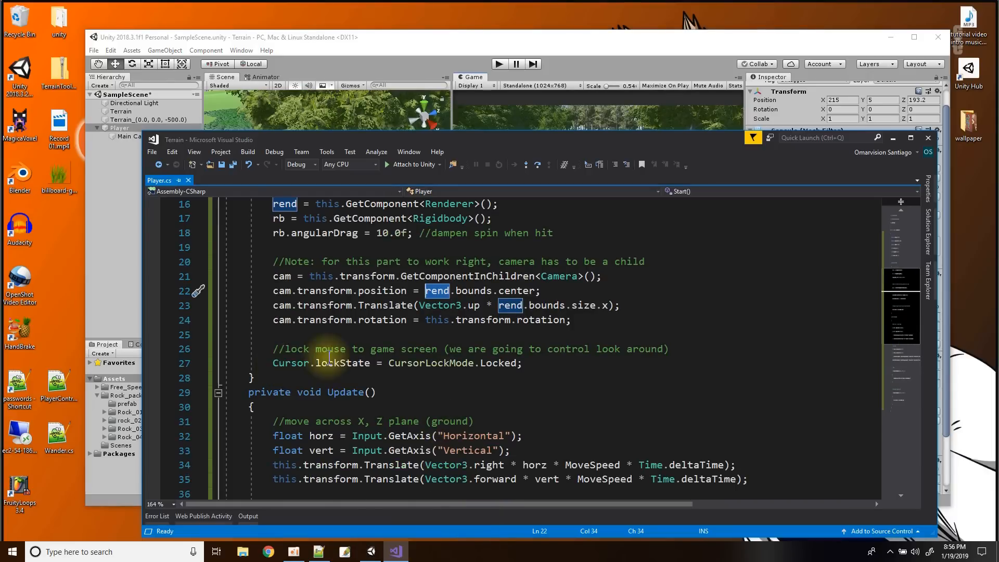
{"action": "mouse_move", "coordinate": [337, 364]}
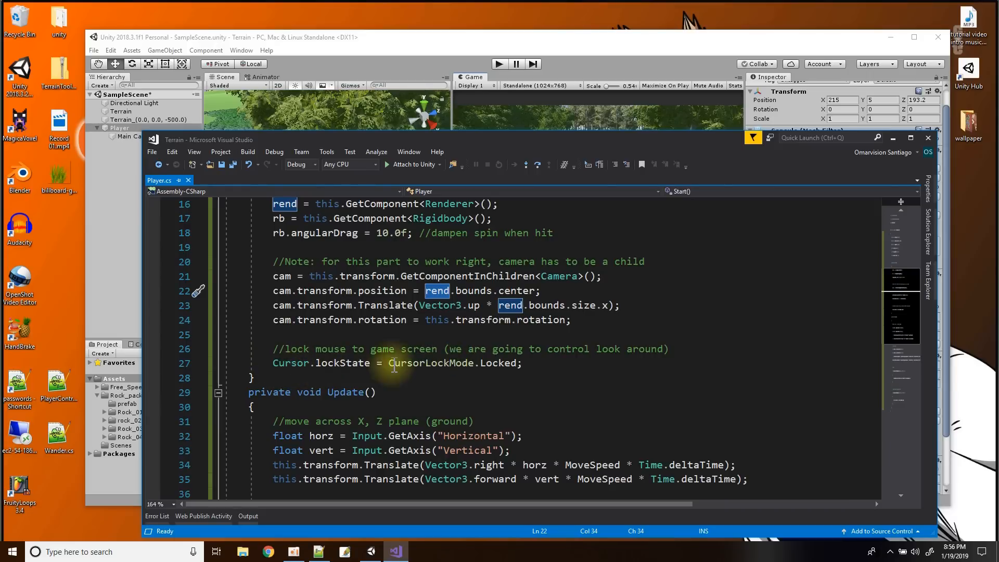
{"action": "mouse_move", "coordinate": [429, 364]}
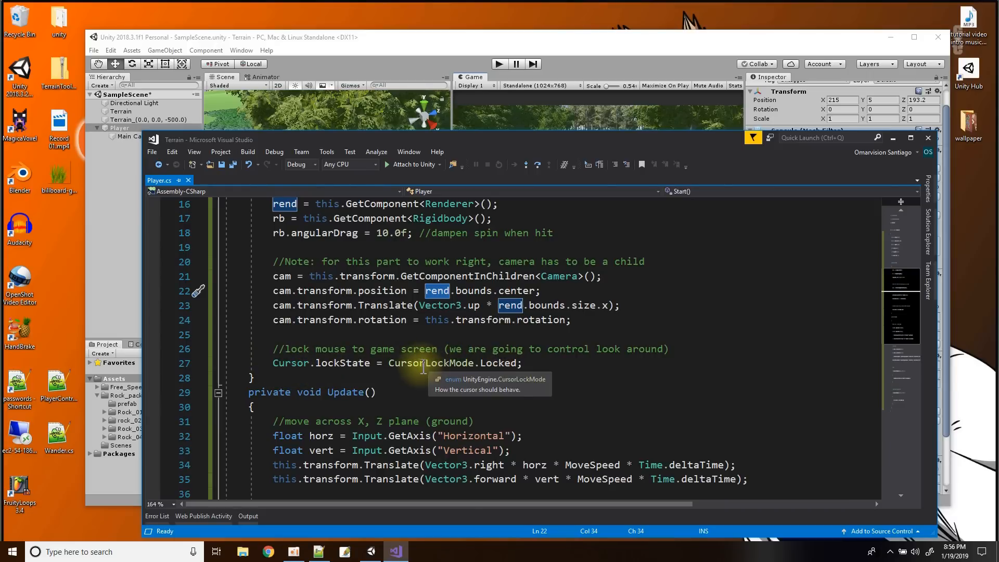
{"action": "mouse_move", "coordinate": [498, 363]}
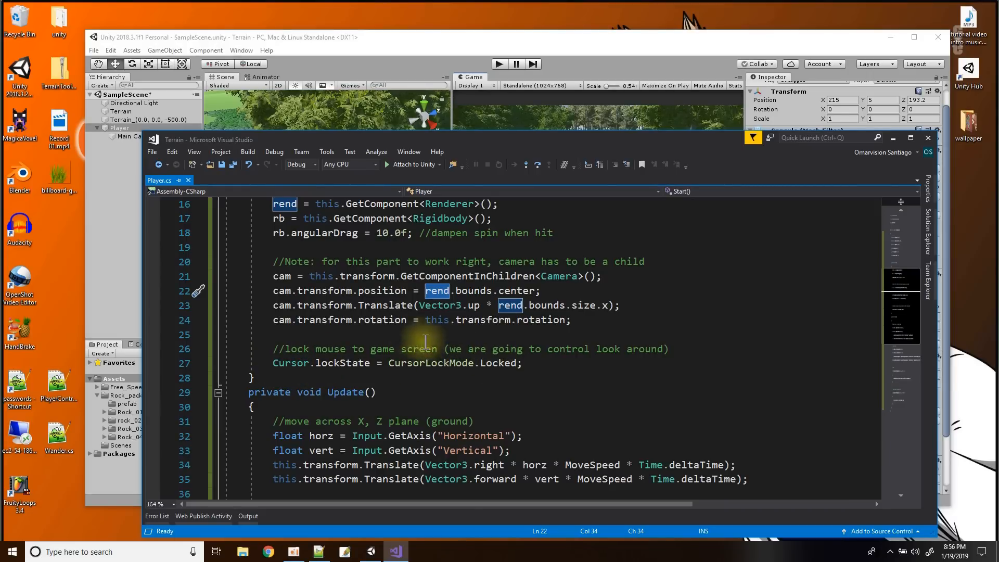
{"action": "scroll", "coordinate": [346, 362], "scroll_direction": "down", "scroll_amount": 2}
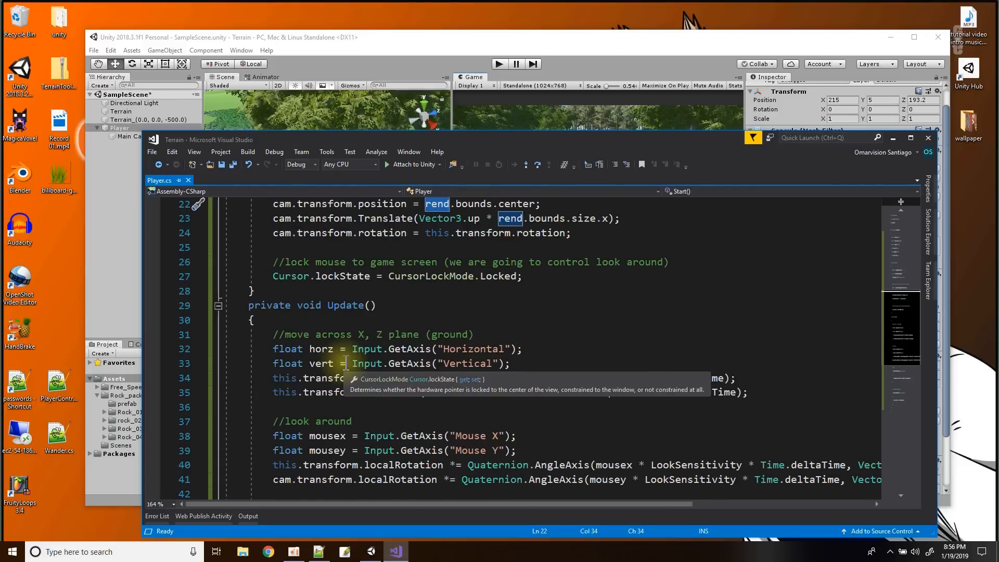
{"action": "scroll", "coordinate": [417, 398], "scroll_direction": "down", "scroll_amount": 2}
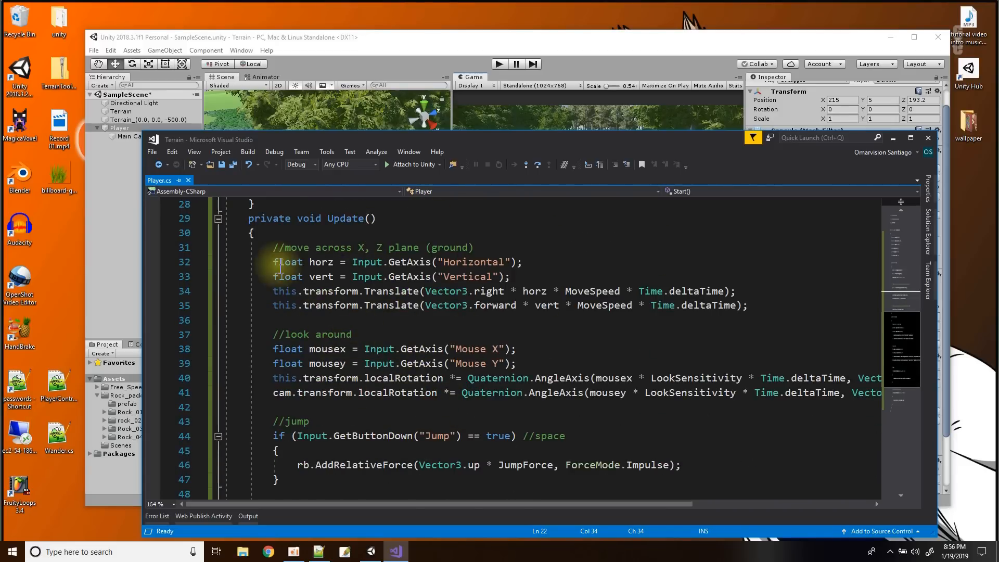
Add the comment "// -1 ... 1" after the horz declaration in the Update movement block
{"action": "left_click_drag", "start_coordinate": [280, 265], "coordinate": [339, 310]}
{"action": "left_click", "coordinate": [432, 320]}
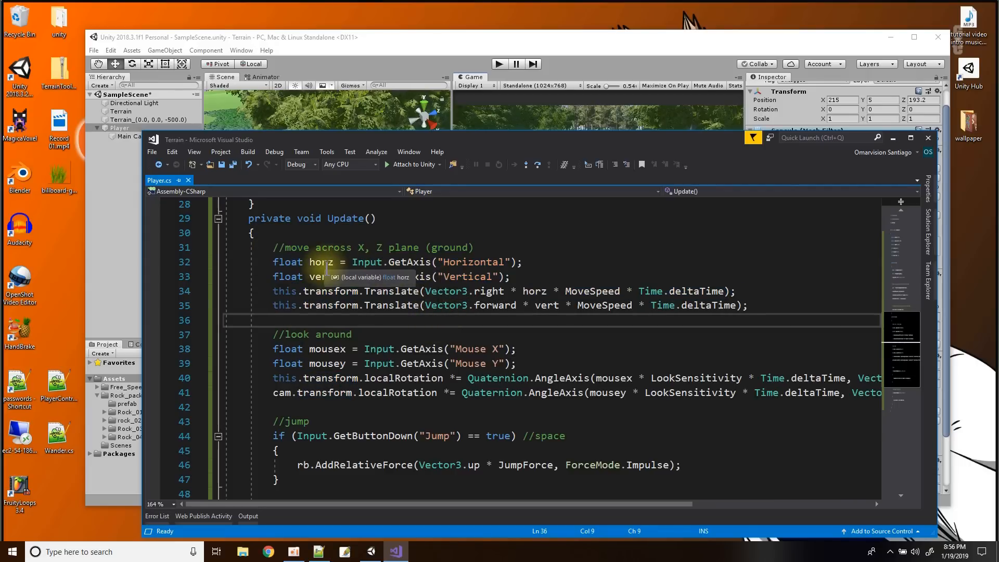
{"action": "left_click", "coordinate": [548, 264]}
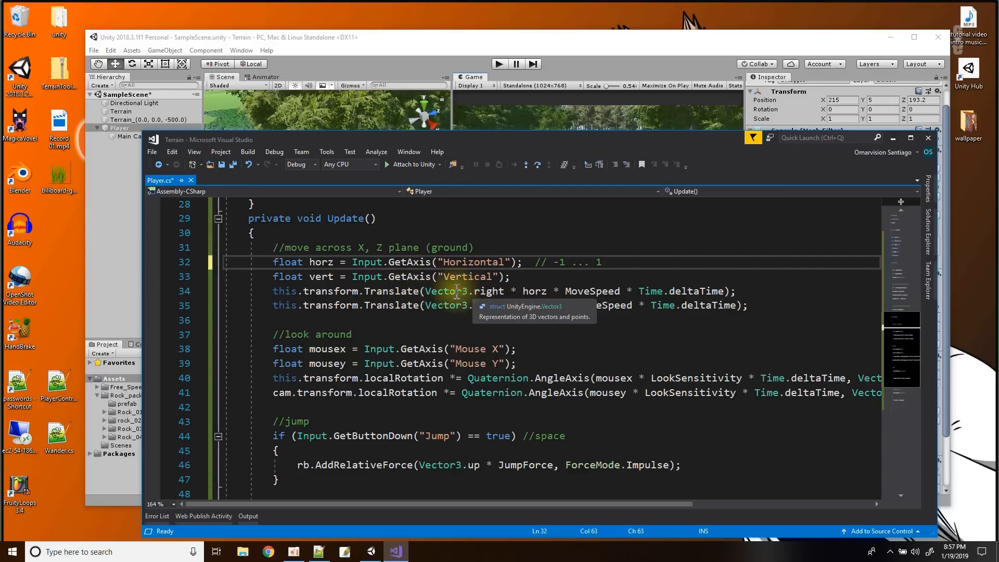
Compare the capsule's directions in Unity's Scene view with the Vector3.right and Vector3.forward Translate lines, and examine the look around block
{"action": "left_click", "coordinate": [430, 61]}
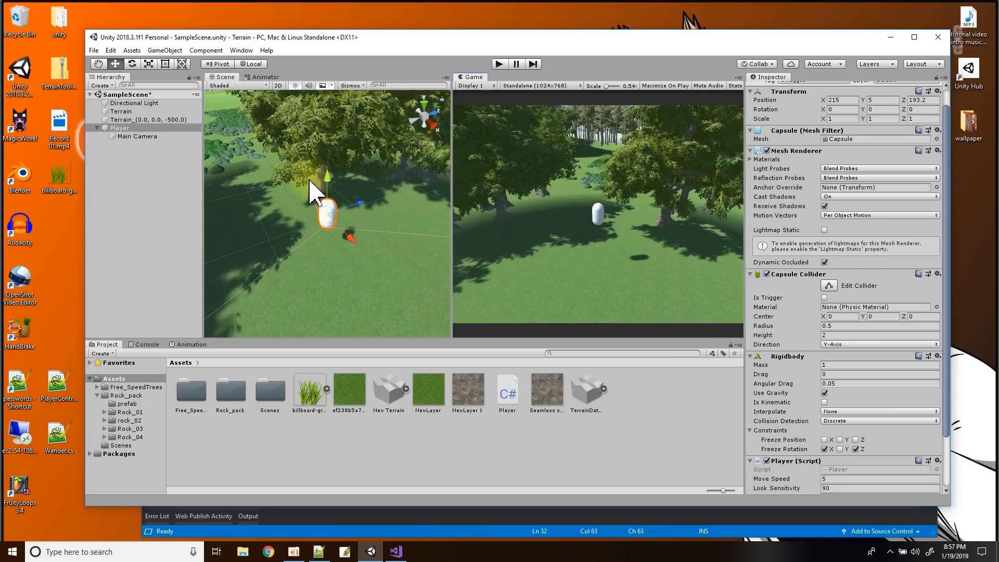
{"action": "left_click", "coordinate": [555, 531]}
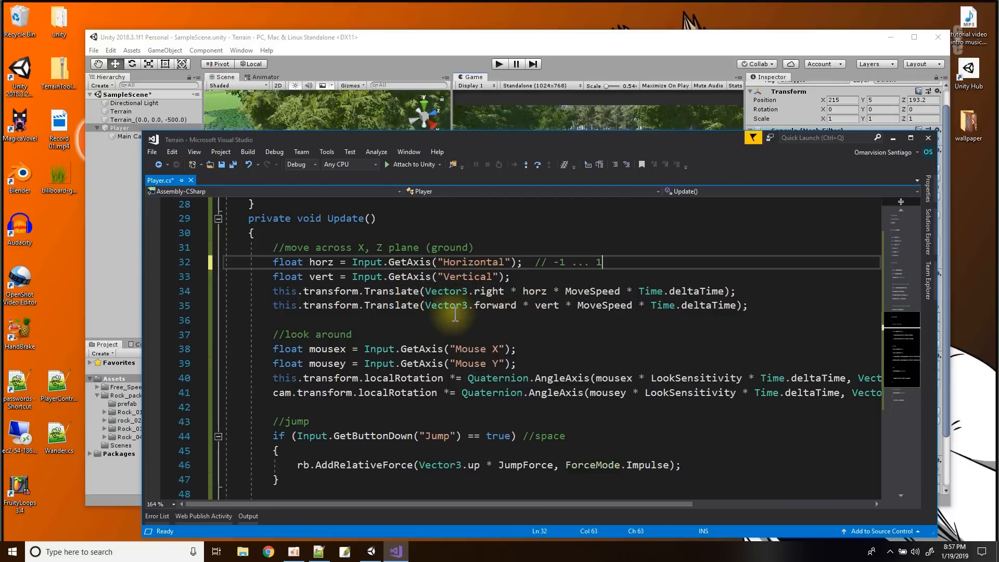
{"action": "left_click", "coordinate": [408, 63]}
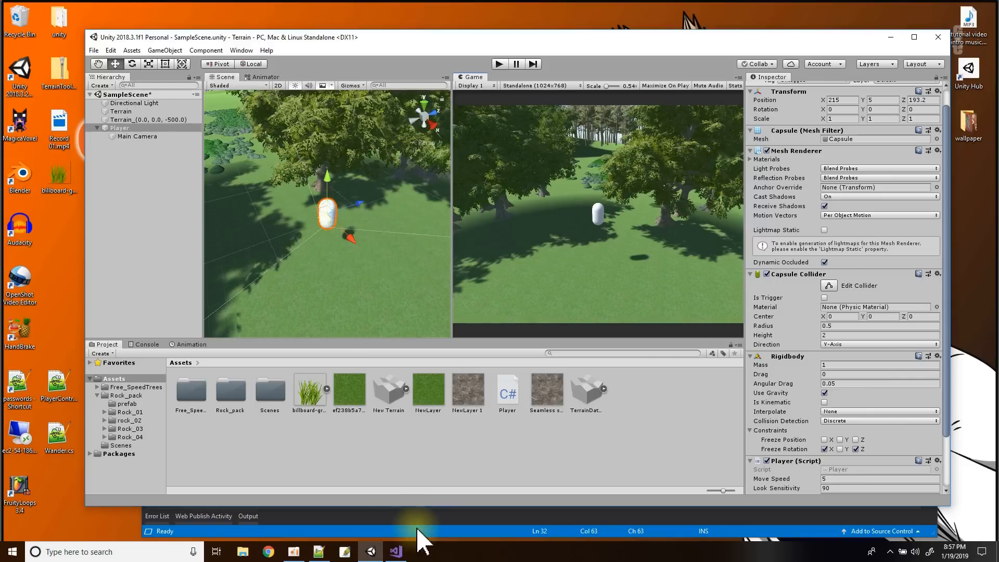
{"action": "left_click", "coordinate": [396, 550]}
{"action": "scroll", "coordinate": [372, 354], "scroll_direction": "down", "scroll_amount": 1}
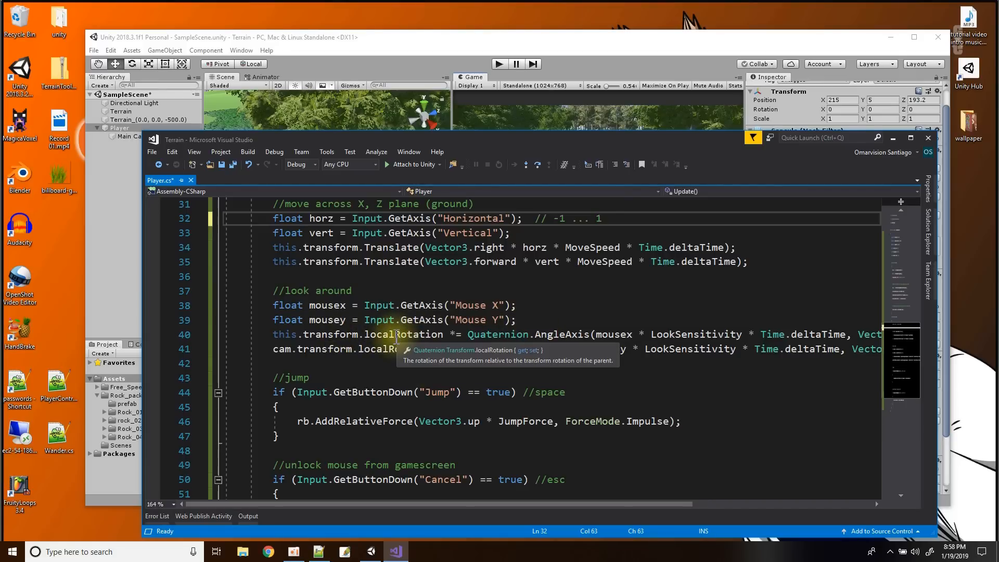
Examine the full localRotation lines for the player and camera, including their AngleAxis arguments, checking the rotation axes against the capsule in Unity
{"action": "left_click", "coordinate": [461, 334]}
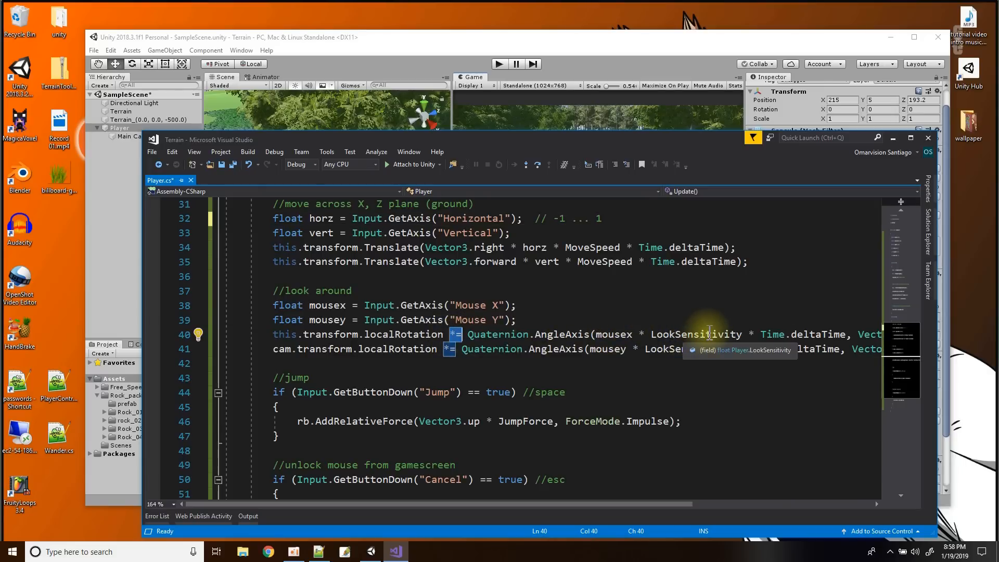
{"action": "left_click_drag", "start_coordinate": [462, 505], "coordinate": [498, 504]}
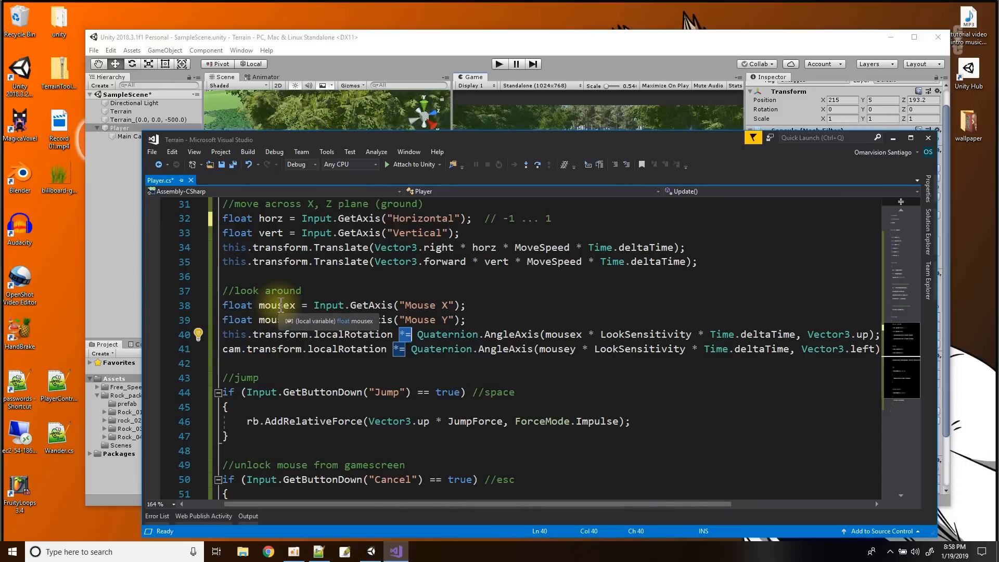
{"action": "double_click", "coordinate": [237, 334]}
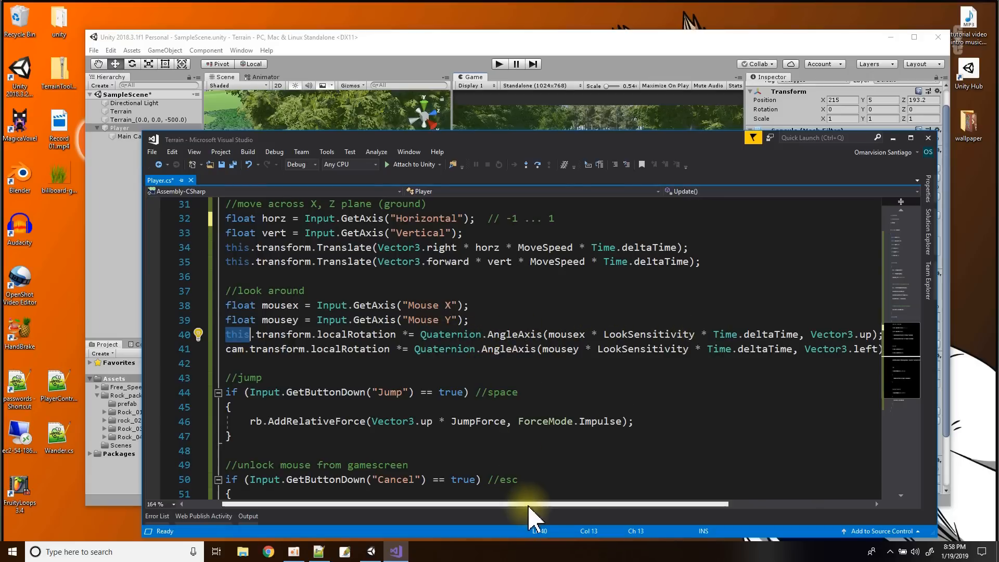
{"action": "left_click_drag", "start_coordinate": [529, 505], "coordinate": [581, 505]}
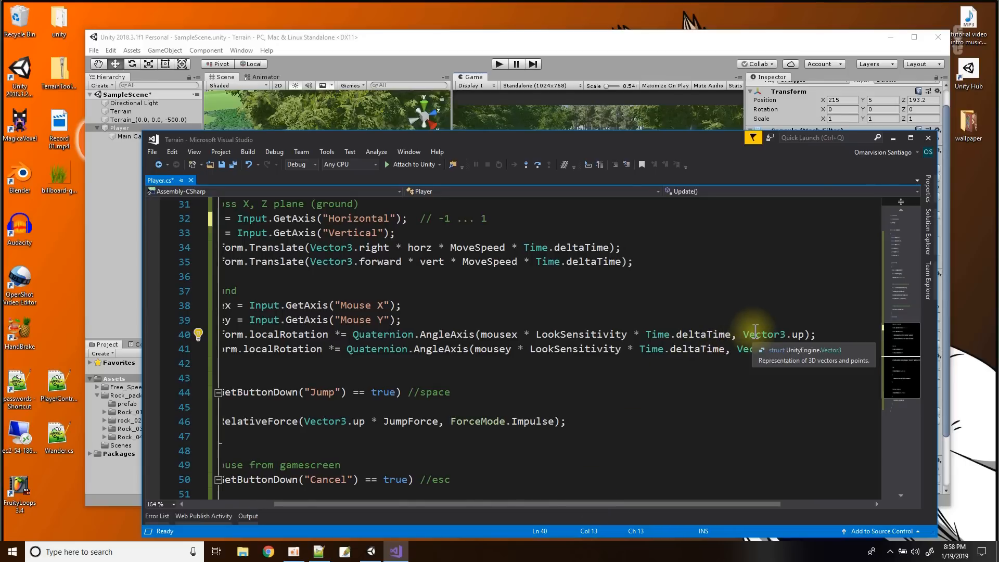
{"action": "left_click", "coordinate": [417, 52]}
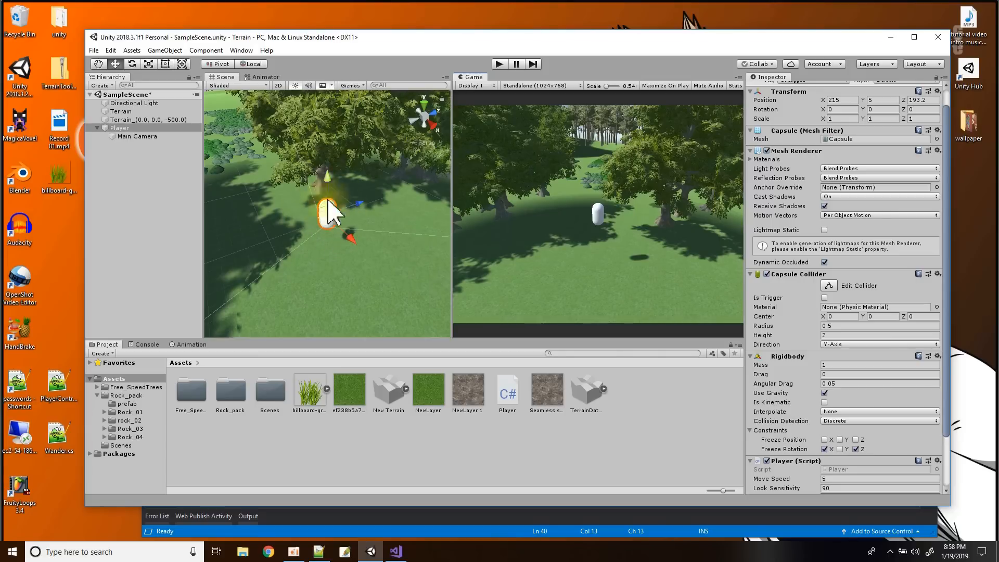
{"action": "left_click", "coordinate": [472, 532]}
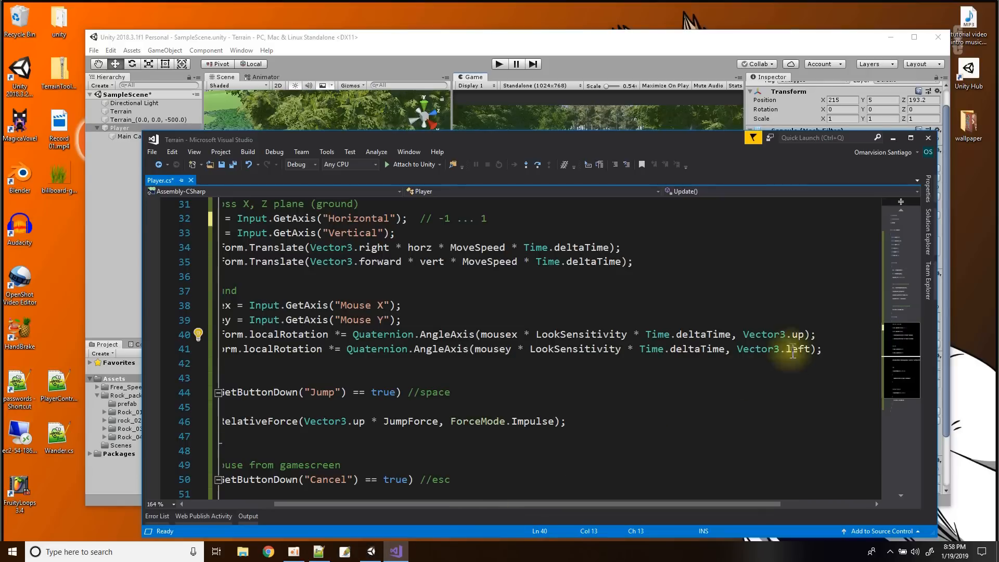
{"action": "left_click_drag", "start_coordinate": [400, 504], "coordinate": [294, 500]}
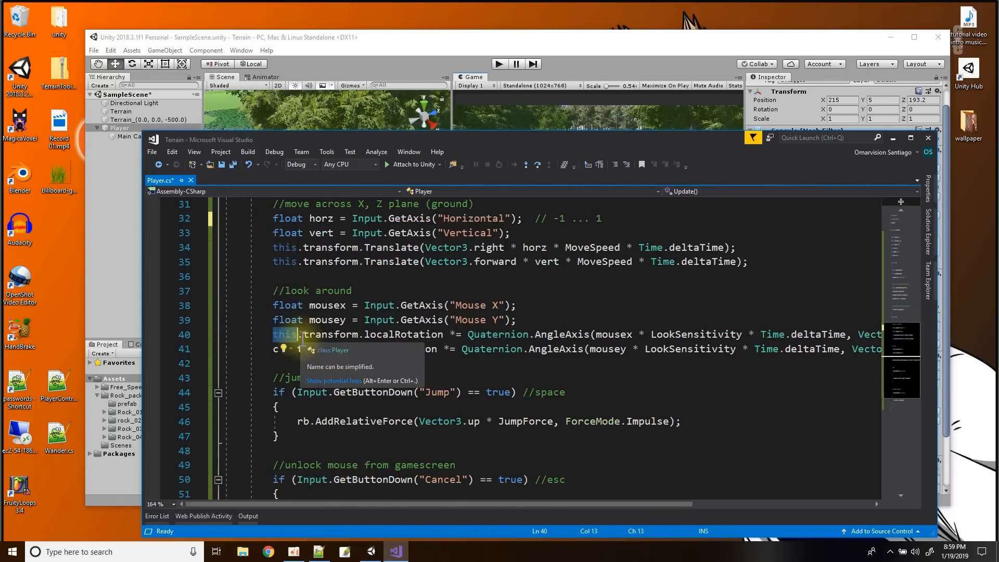
Switch to Unity and select the Main Camera under Player
{"action": "left_click", "coordinate": [309, 33]}
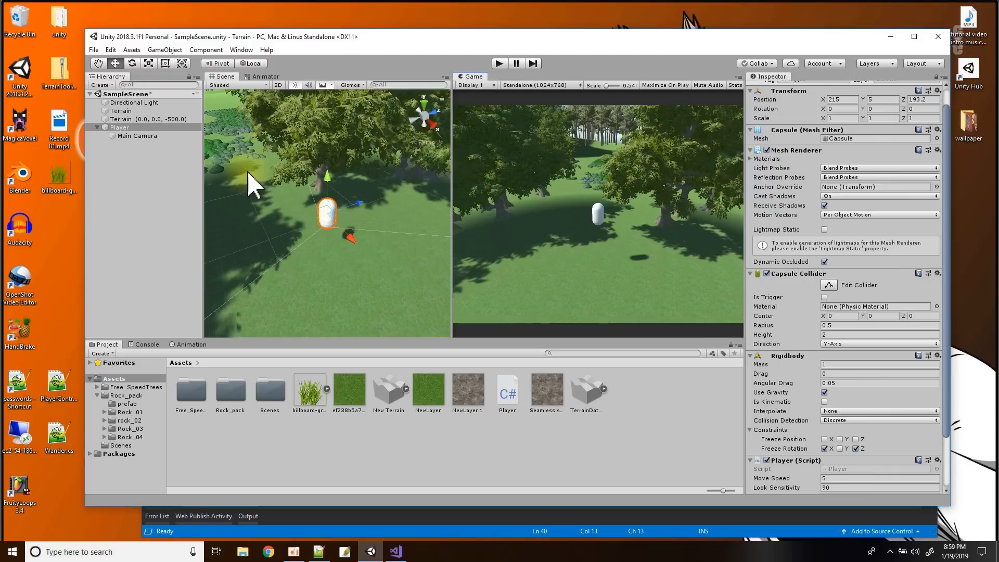
{"action": "left_click", "coordinate": [113, 138]}
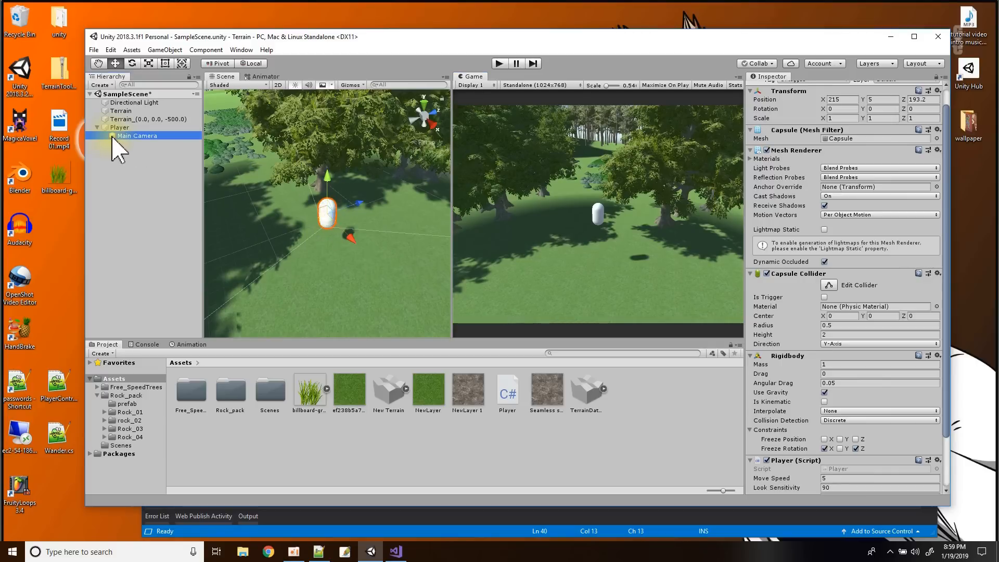
Examine the cam.transform.localRotation line through its Vector3.left argument in Visual Studio, and compare it with the Player capsule's axes in Unity
{"action": "left_click", "coordinate": [344, 535]}
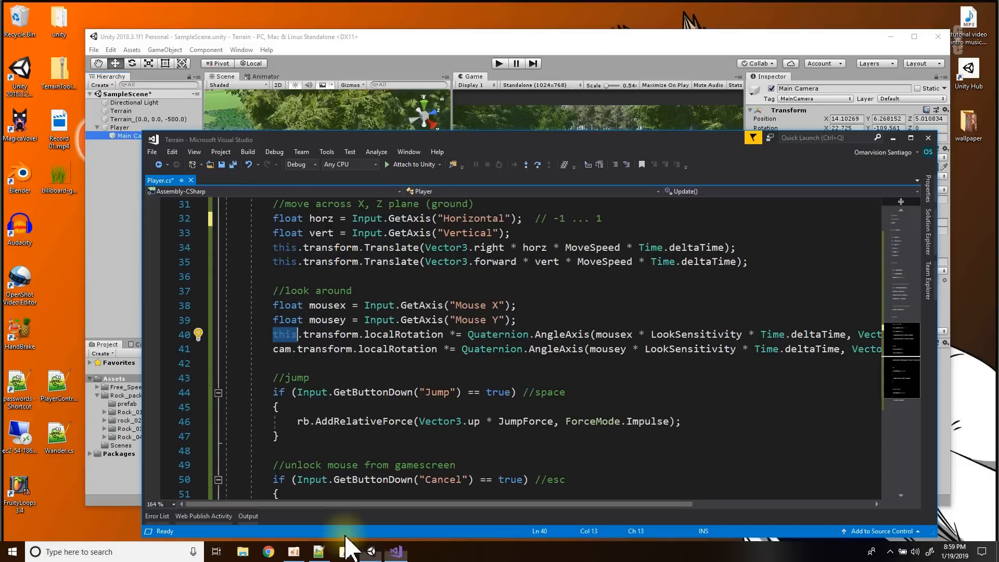
{"action": "double_click", "coordinate": [281, 349]}
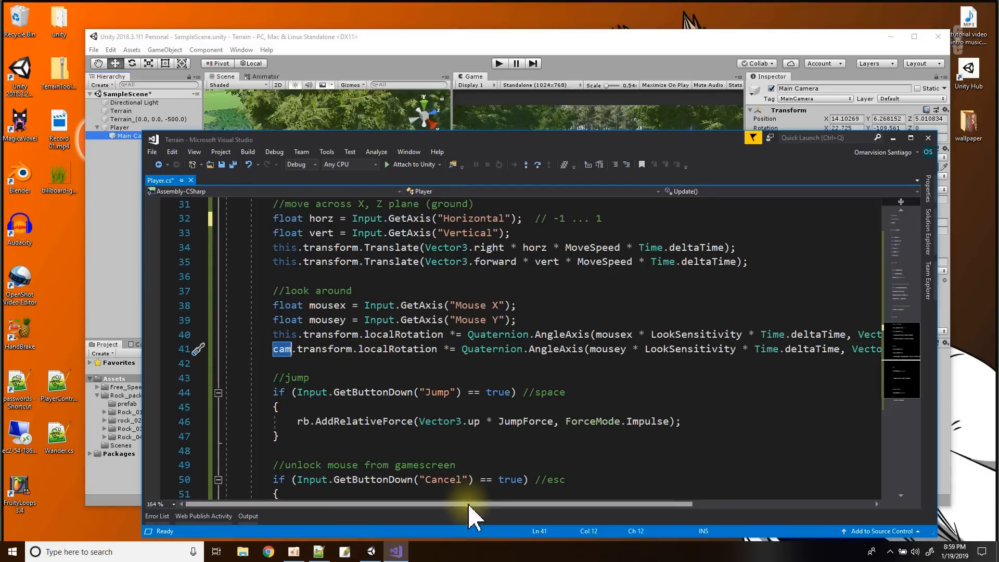
{"action": "left_click_drag", "start_coordinate": [472, 505], "coordinate": [585, 503]}
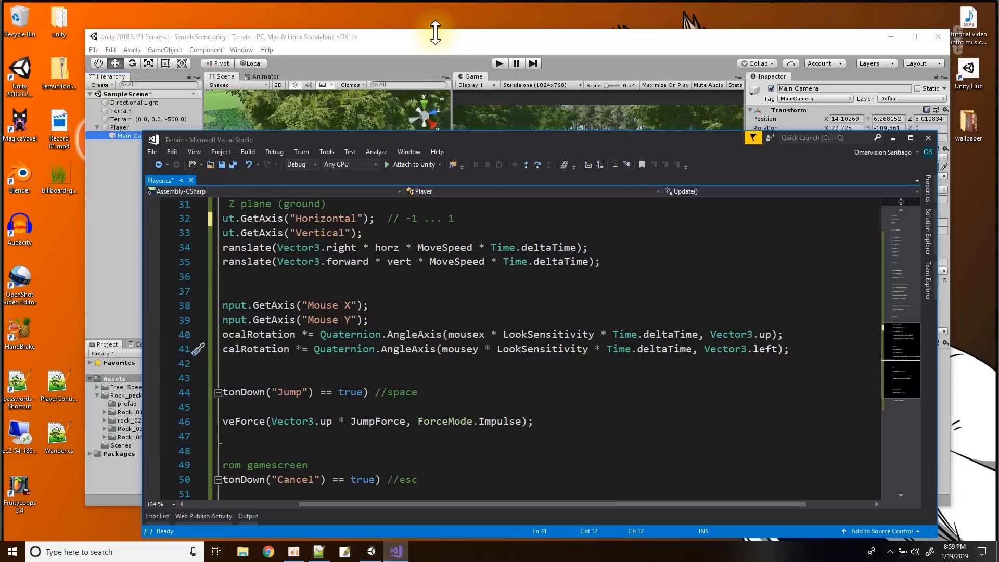
{"action": "left_click", "coordinate": [438, 61]}
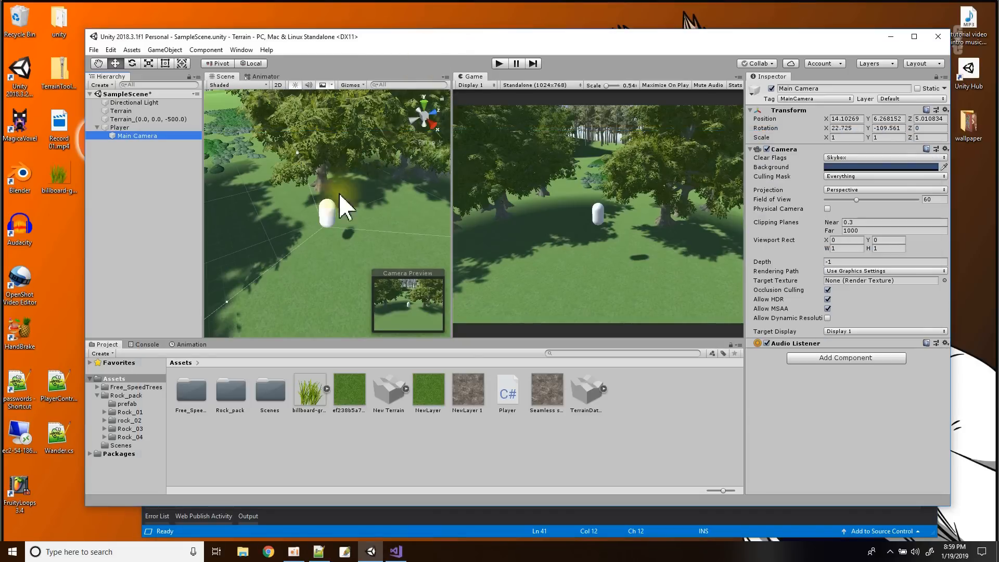
{"action": "left_click", "coordinate": [125, 127]}
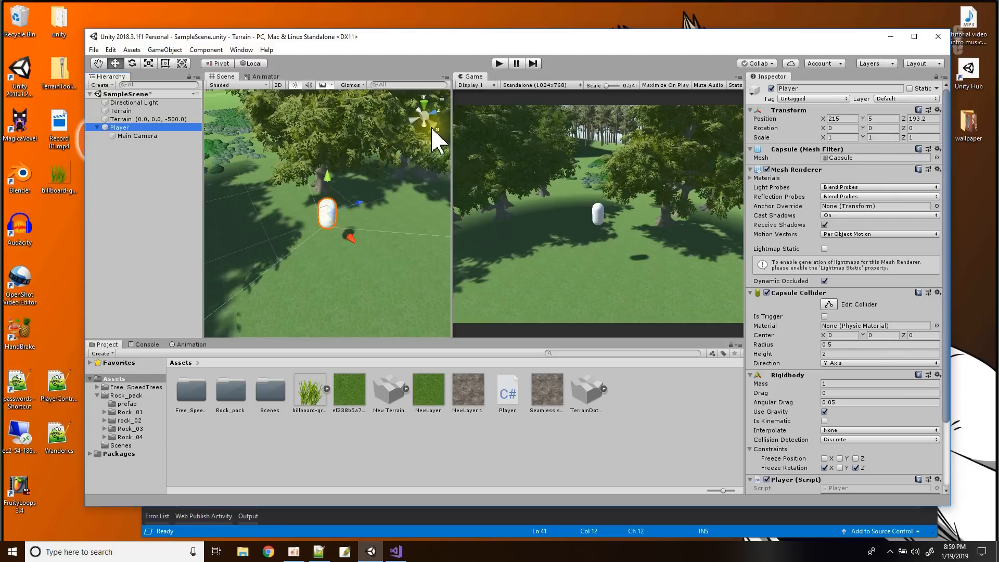
Switch back to Visual Studio and examine the jump and unlock mouse blocks at the end of Update in Player.cs
{"action": "left_click", "coordinate": [396, 549]}
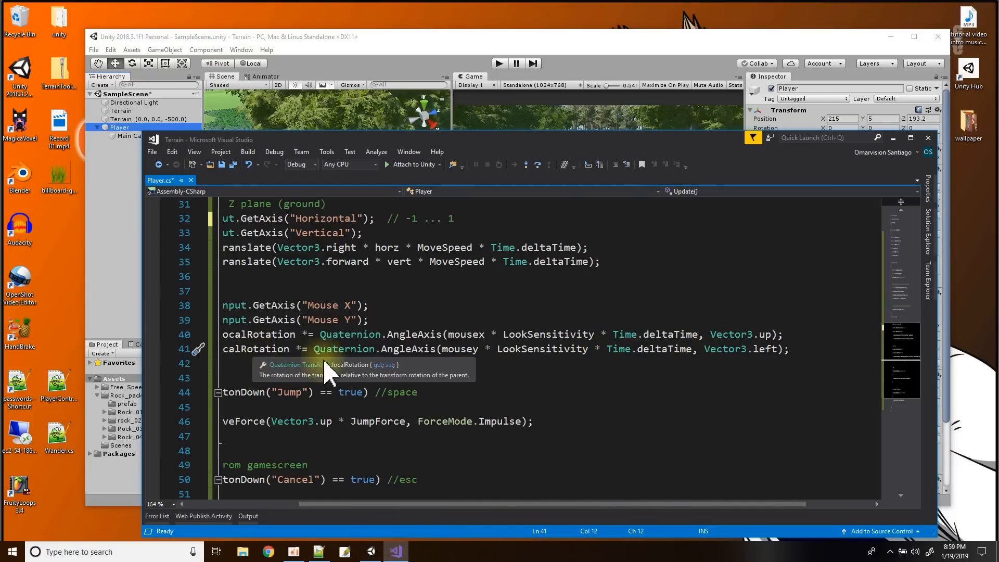
{"action": "left_click_drag", "start_coordinate": [318, 504], "coordinate": [183, 504]}
{"action": "scroll", "coordinate": [419, 370], "scroll_direction": "down", "scroll_amount": 2}
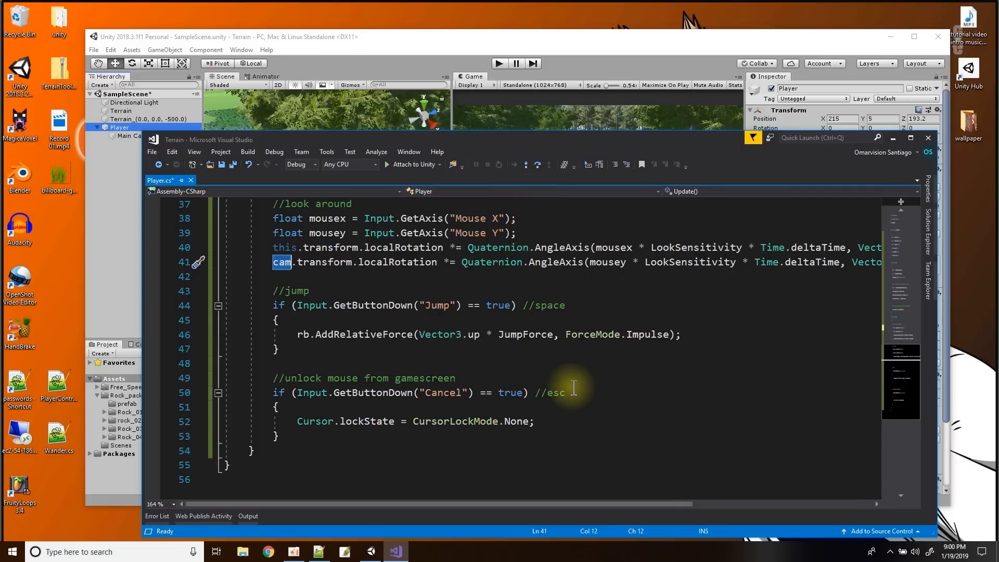
{"action": "scroll", "coordinate": [604, 319], "scroll_direction": "down", "scroll_amount": 1}
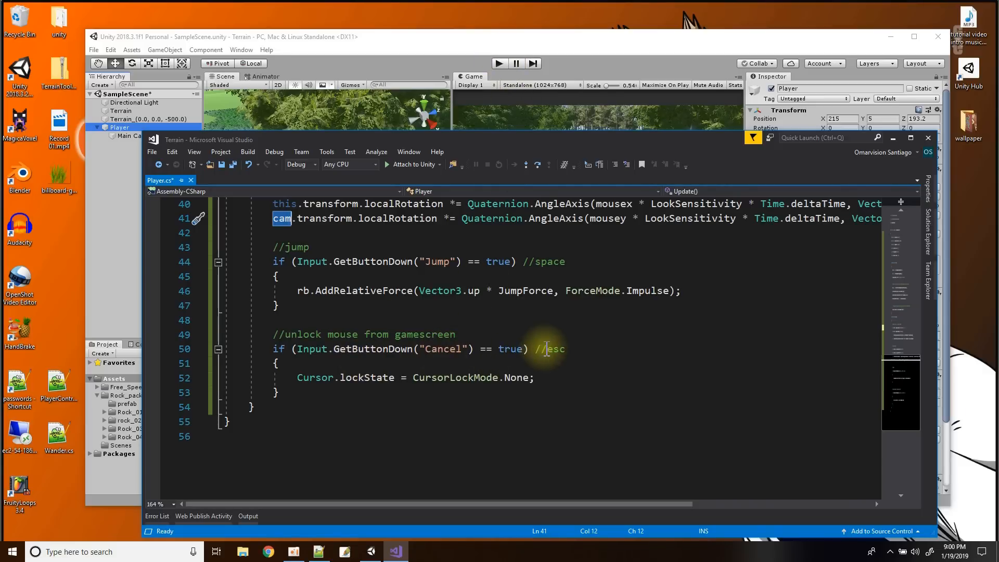
{"action": "scroll", "coordinate": [546, 350], "scroll_direction": "up", "scroll_amount": 2}
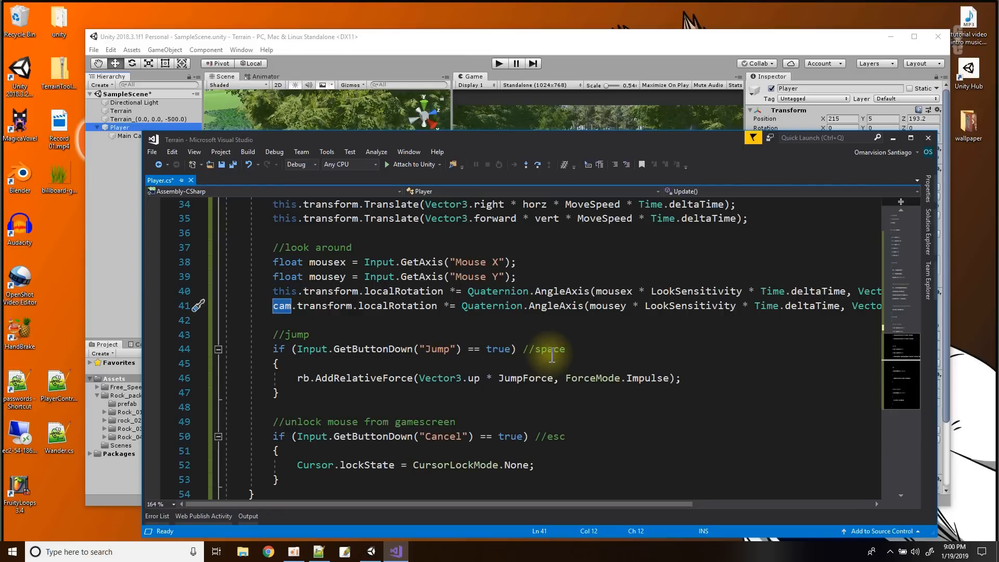
{"action": "scroll", "coordinate": [552, 357], "scroll_direction": "down", "scroll_amount": 3}
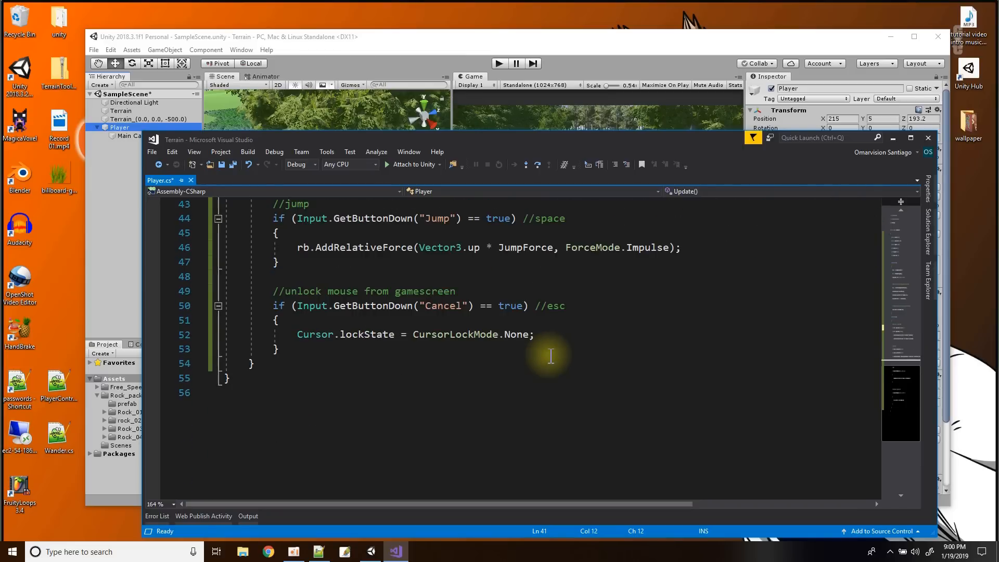
Review the Player class from its field declarations through the Start method to the Update movement and look around blocks
{"action": "scroll", "coordinate": [593, 353], "scroll_direction": "up", "scroll_amount": 14}
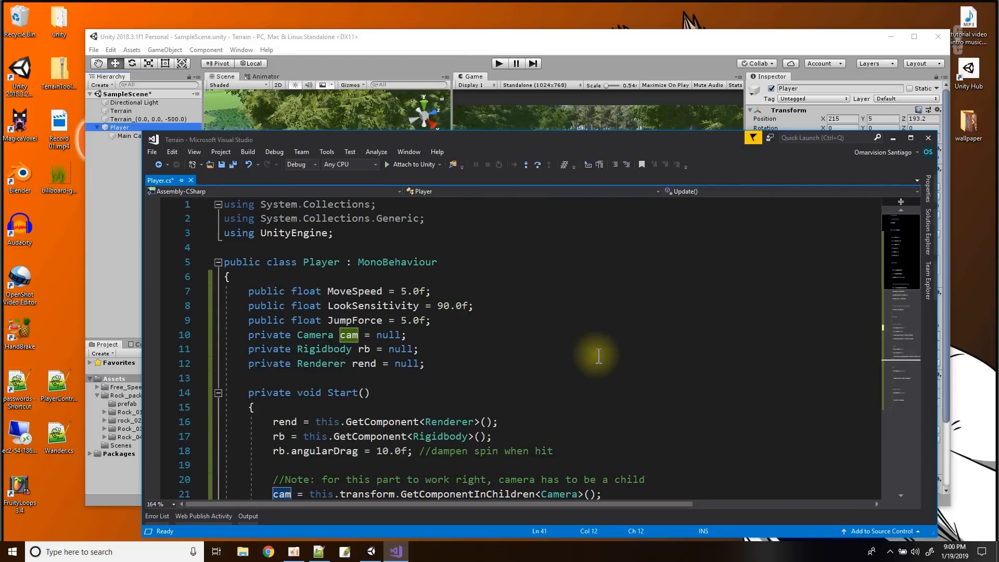
{"action": "scroll", "coordinate": [576, 258], "scroll_direction": "down", "scroll_amount": 1}
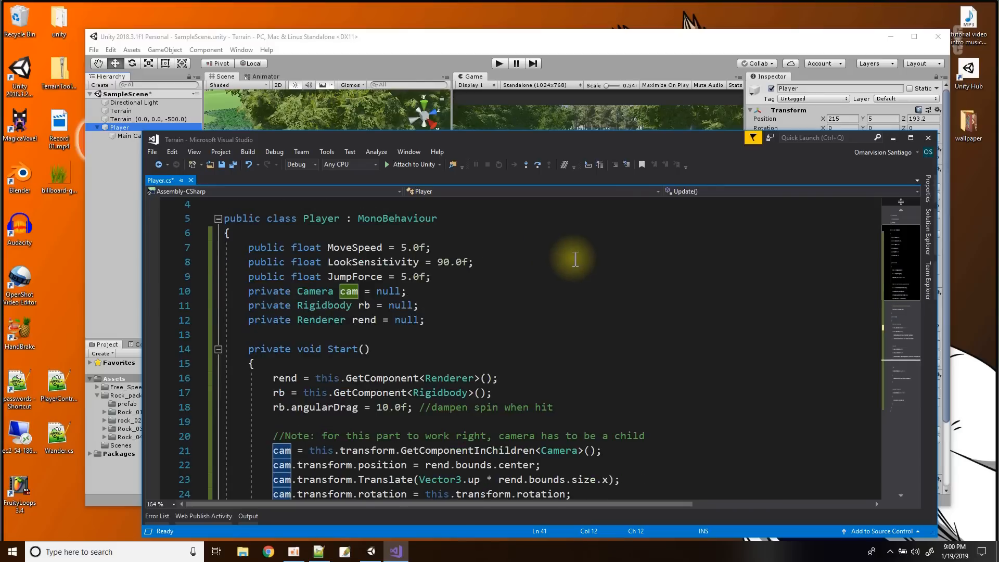
{"action": "scroll", "coordinate": [575, 259], "scroll_direction": "down", "scroll_amount": 1}
{"action": "scroll", "coordinate": [575, 259], "scroll_direction": "down", "scroll_amount": 3}
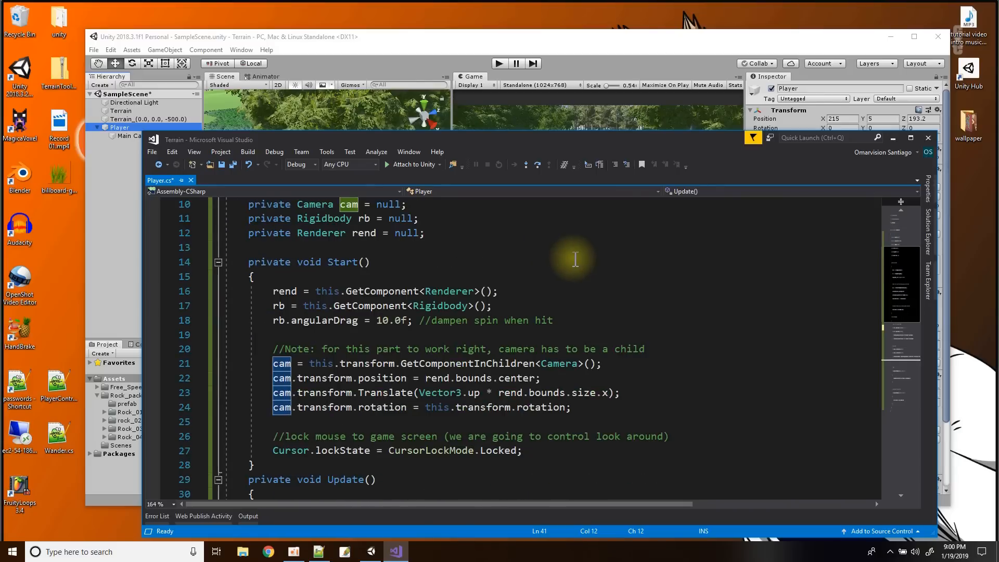
{"action": "scroll", "coordinate": [575, 259], "scroll_direction": "down", "scroll_amount": 3}
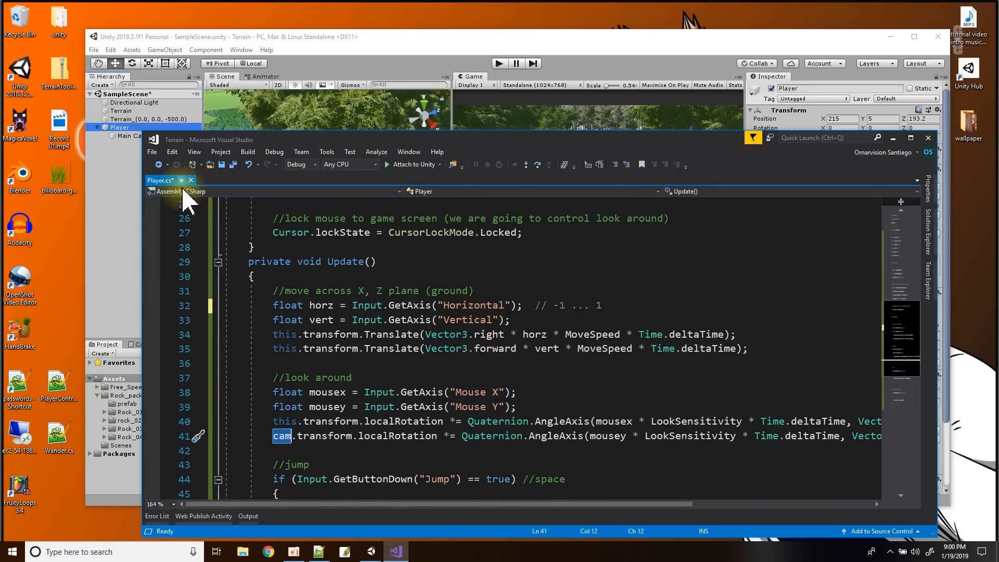
Enlarge the Visual Studio window so the complete localRotation lines fit, and save Player.cs after checking the Update blocks
{"action": "left_click_drag", "start_coordinate": [145, 131], "coordinate": [47, 109]}
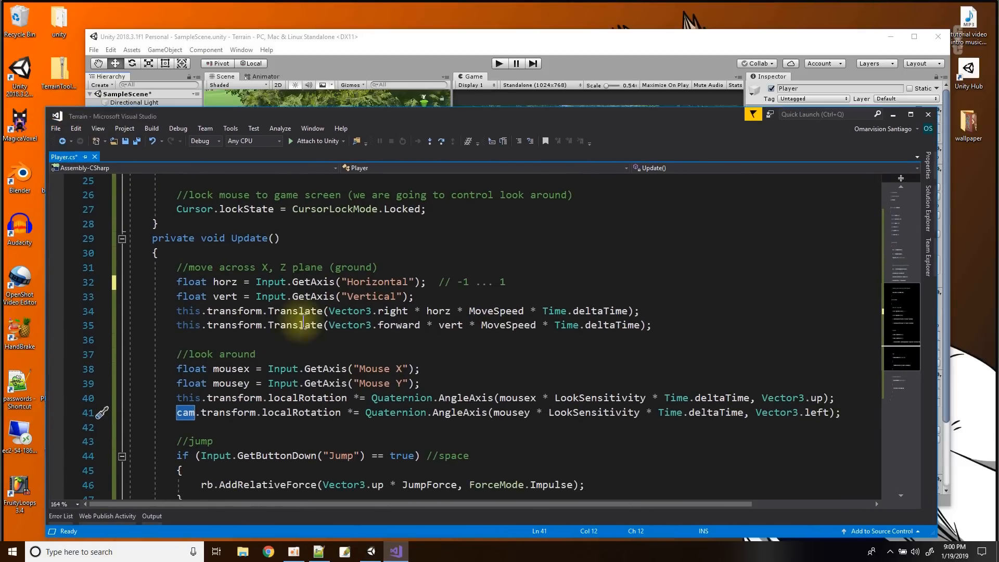
{"action": "scroll", "coordinate": [416, 344], "scroll_direction": "down", "scroll_amount": 3}
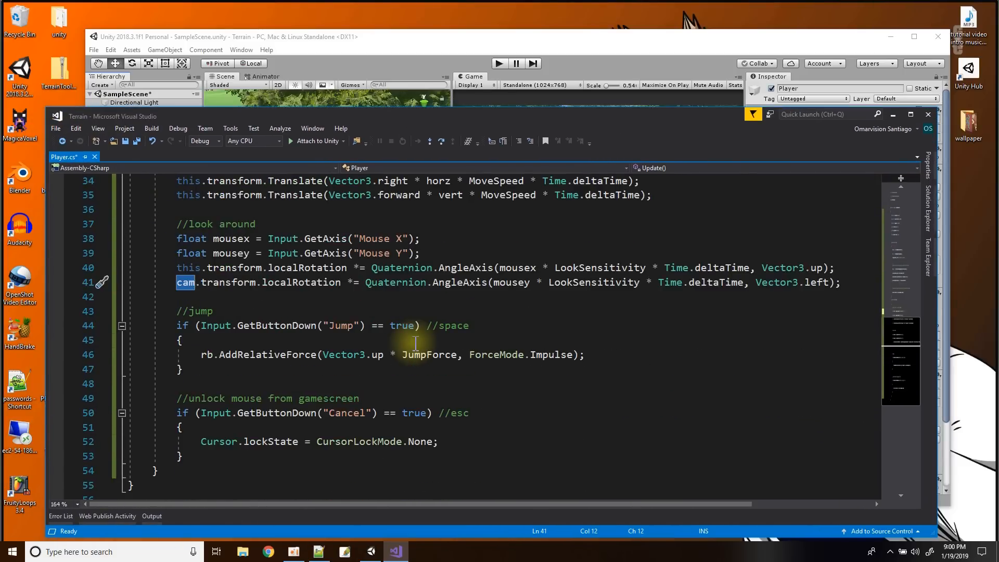
{"action": "scroll", "coordinate": [416, 343], "scroll_direction": "down", "scroll_amount": 1}
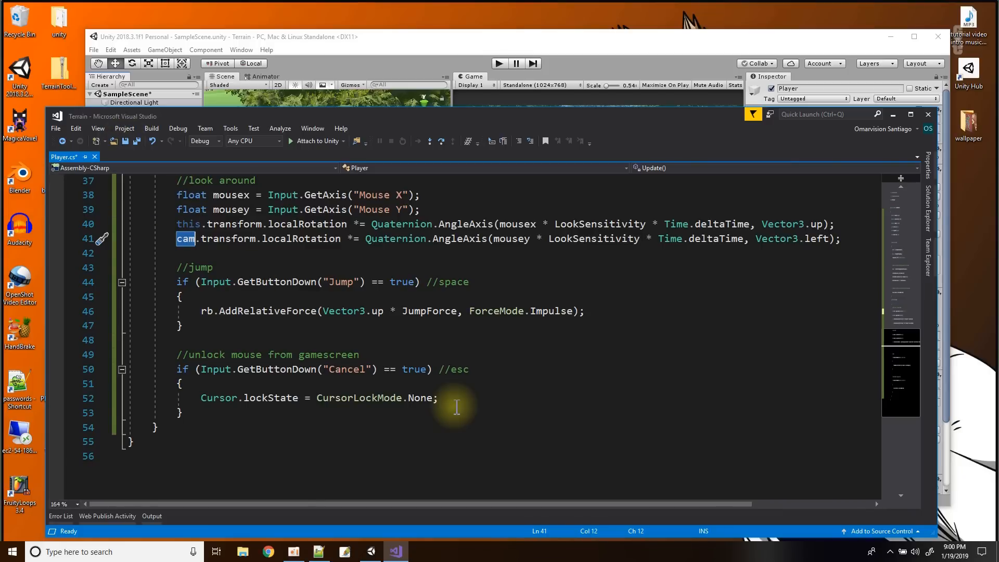
{"action": "scroll", "coordinate": [456, 407], "scroll_direction": "up", "scroll_amount": 2}
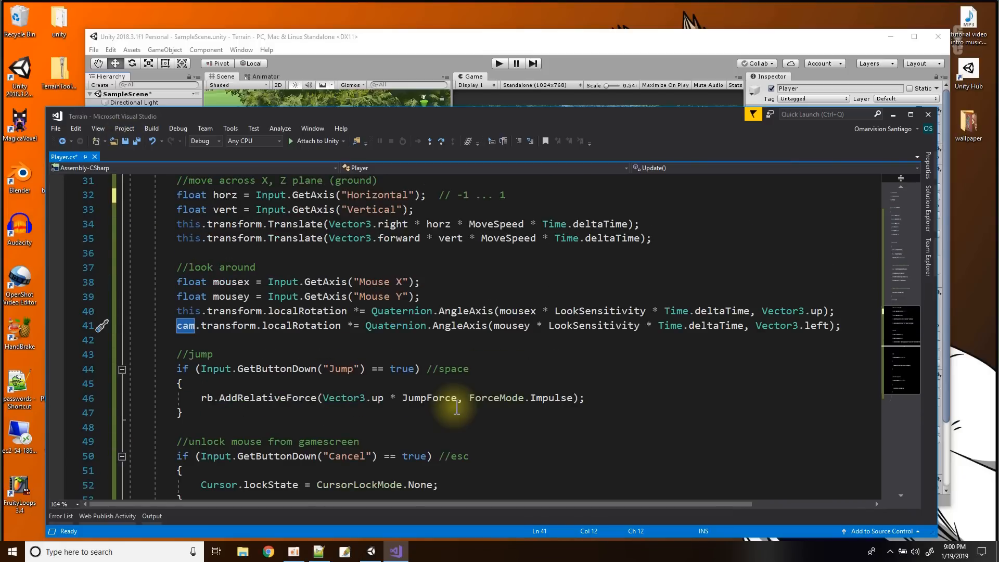
{"action": "left_click", "coordinate": [126, 141]}
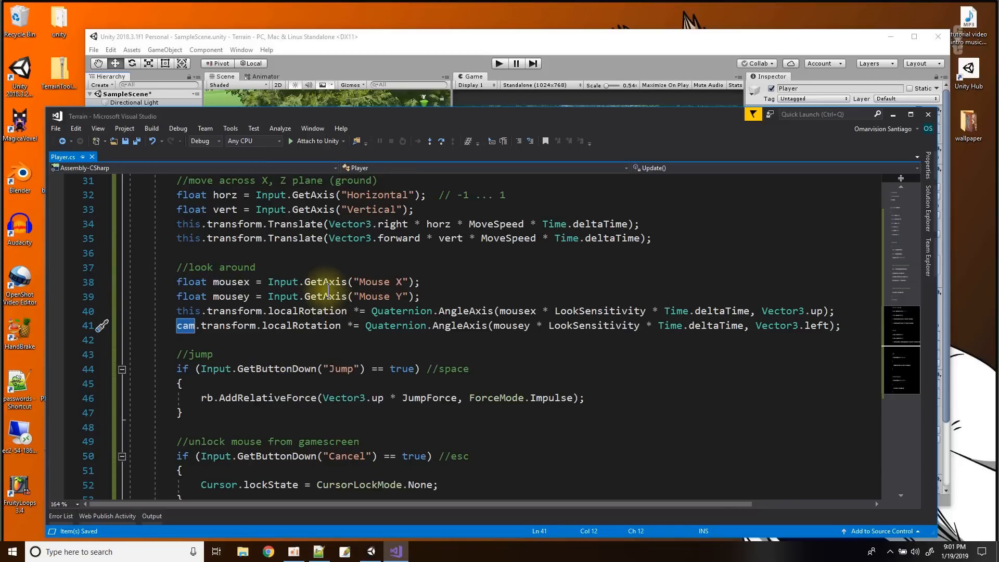
{"action": "scroll", "coordinate": [328, 291], "scroll_direction": "up", "scroll_amount": 10}
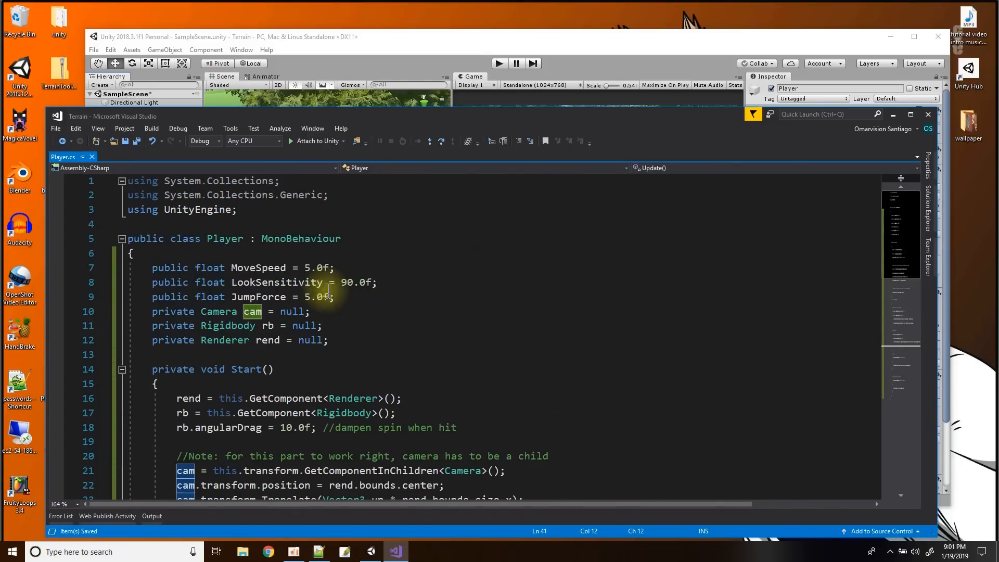
Switch to Unity, play the scene, and walk the player forward among the large trees while looking around
{"action": "left_click", "coordinate": [378, 41]}
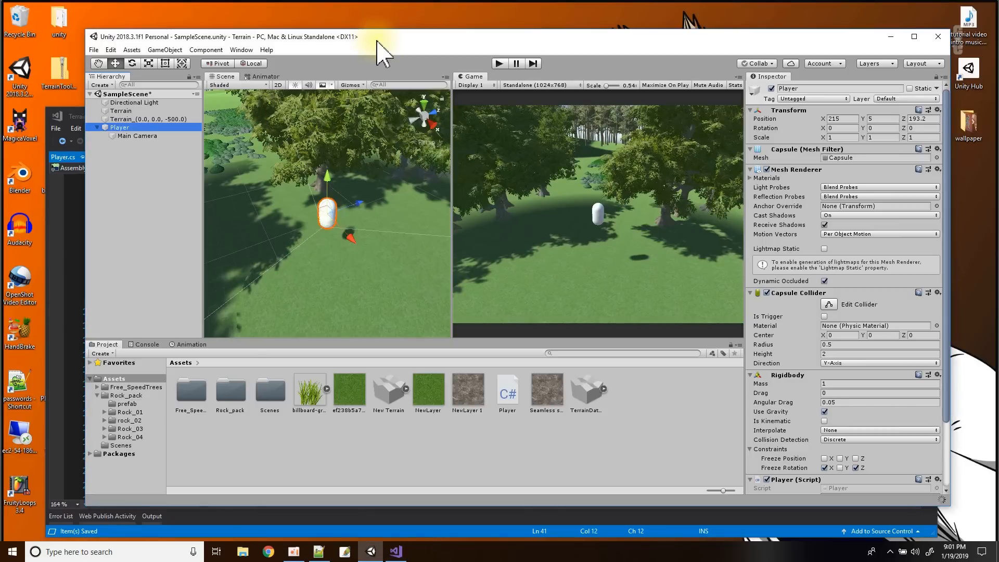
{"action": "left_click", "coordinate": [499, 63]}
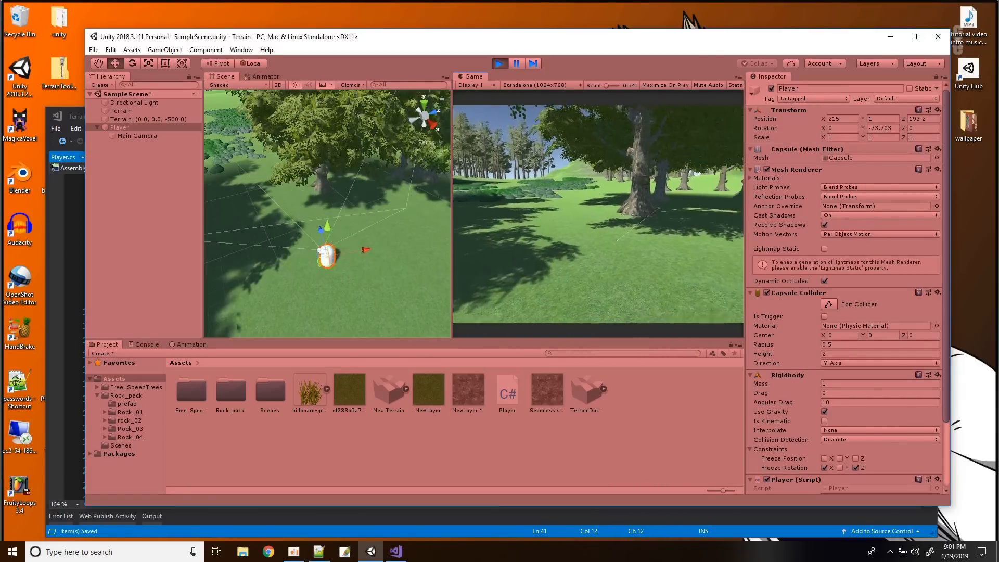
{"action": "key", "text": "w"}
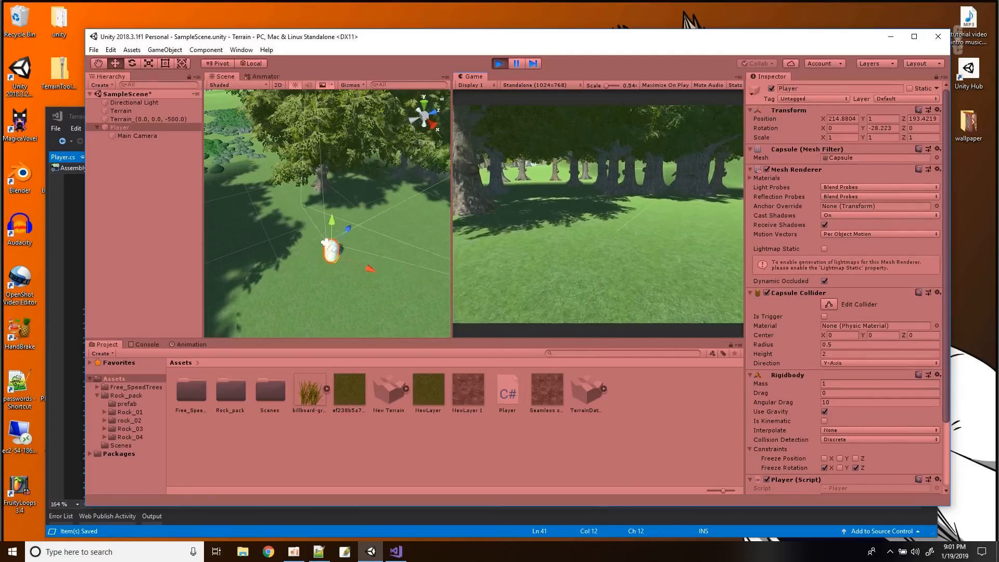
{"action": "key", "text": "w"}
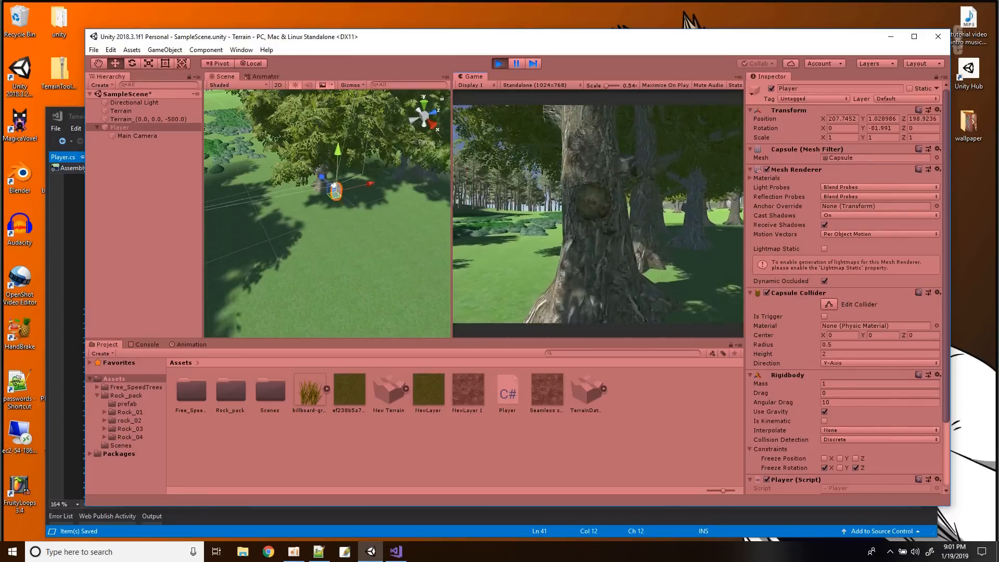
{"action": "key", "text": "w"}
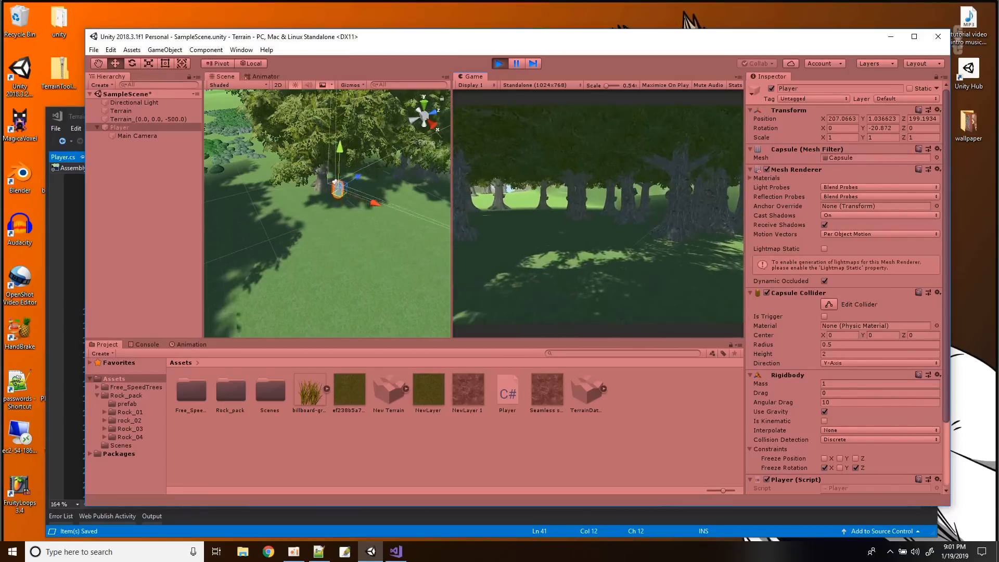
{"action": "key", "text": "w"}
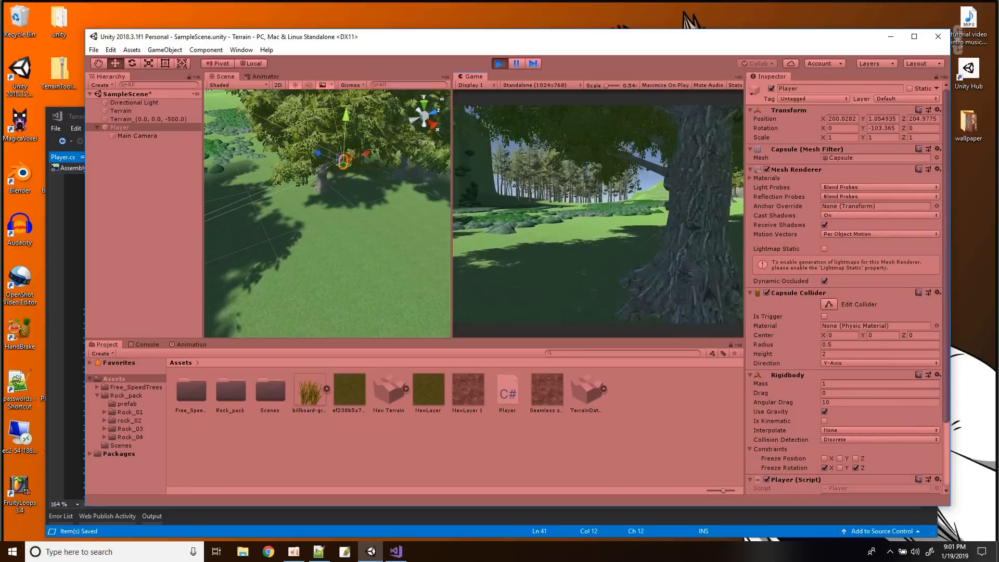
Walk the player out from under the trees and across the field of rocks
{"action": "key", "text": "w"}
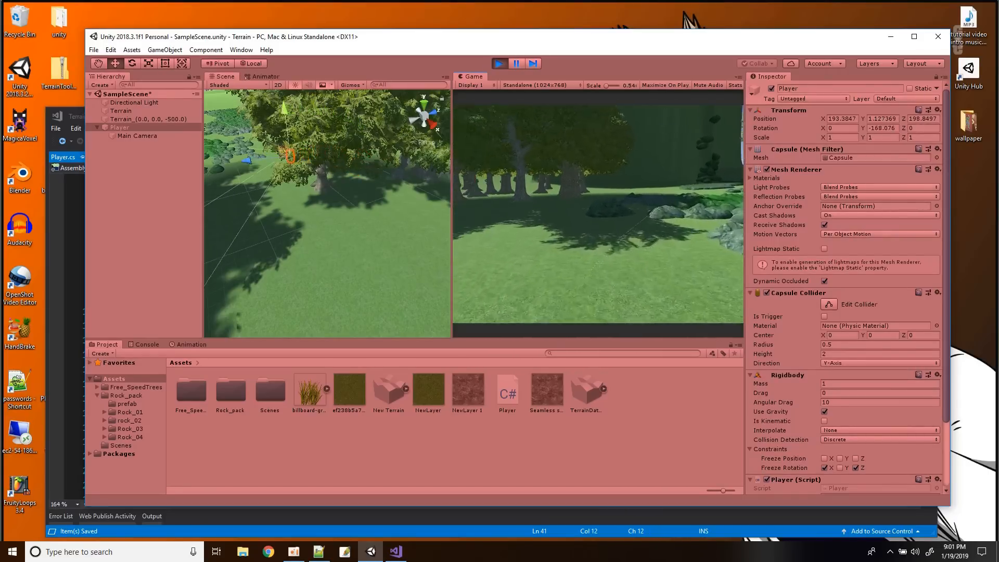
{"action": "key", "text": "w"}
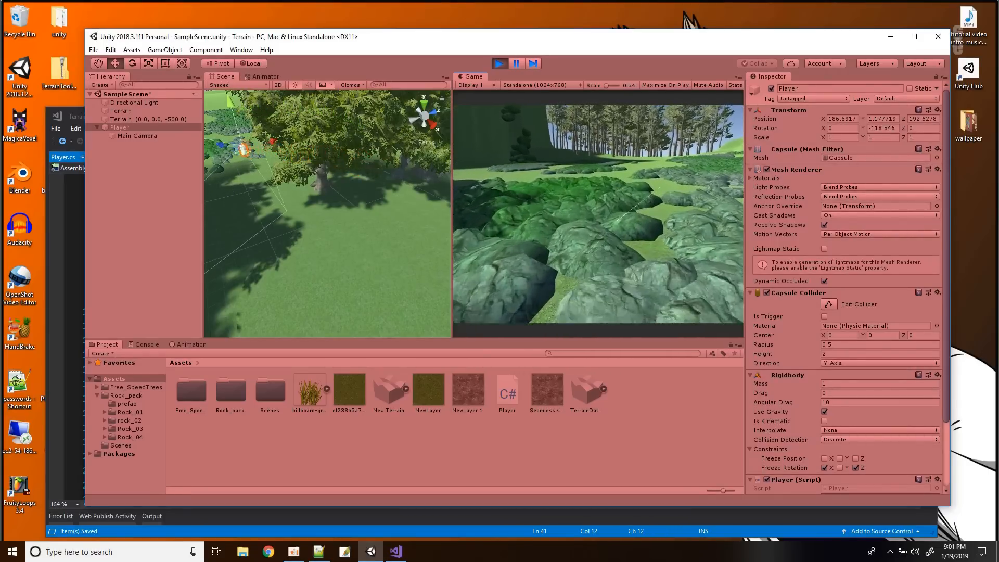
{"action": "key", "text": "w"}
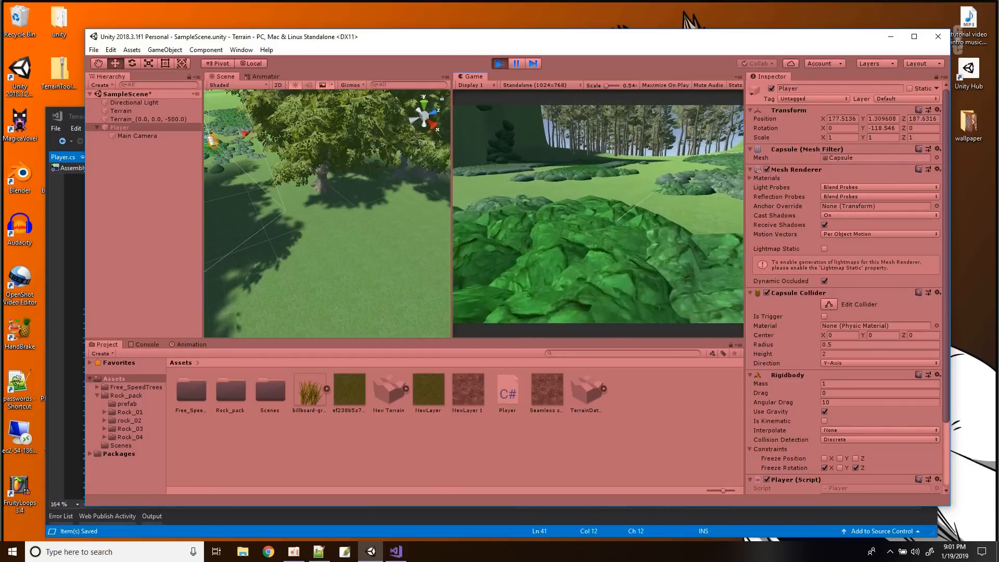
{"action": "key", "text": "w"}
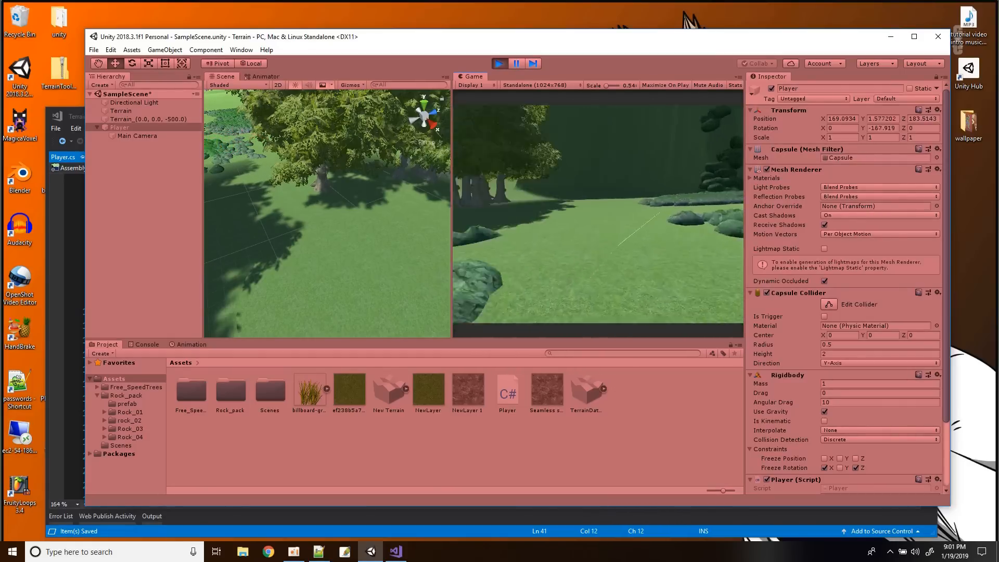
Walk the player out of the foliage, down the hillside and across the open green valley toward the rounded hill
{"action": "key", "text": "w"}
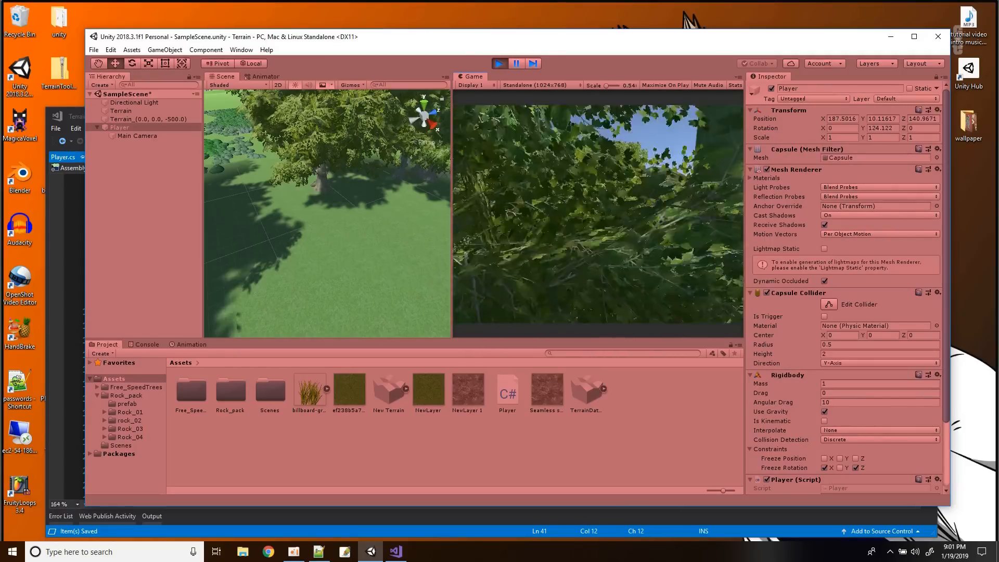
{"action": "key", "text": "w"}
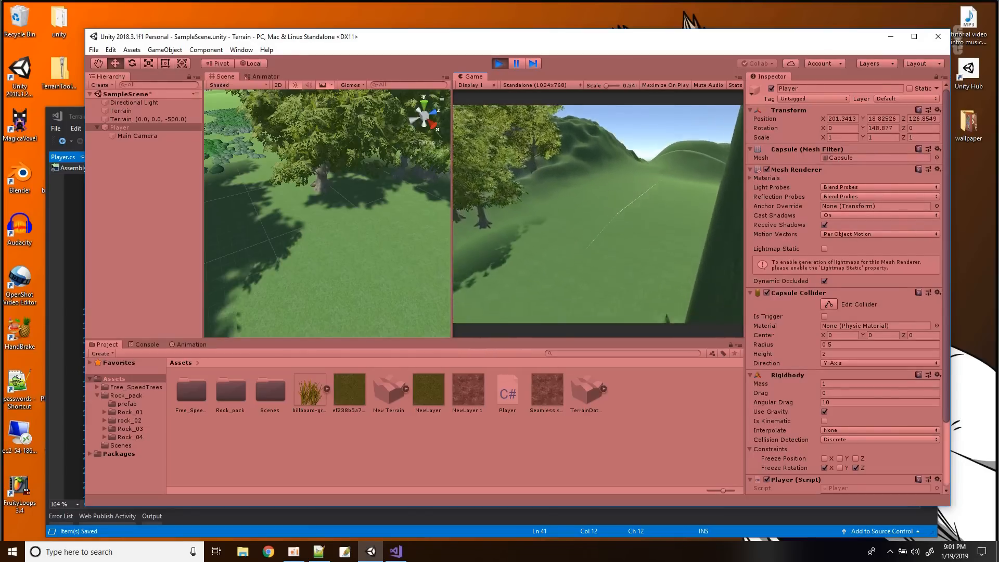
{"action": "key", "text": "w"}
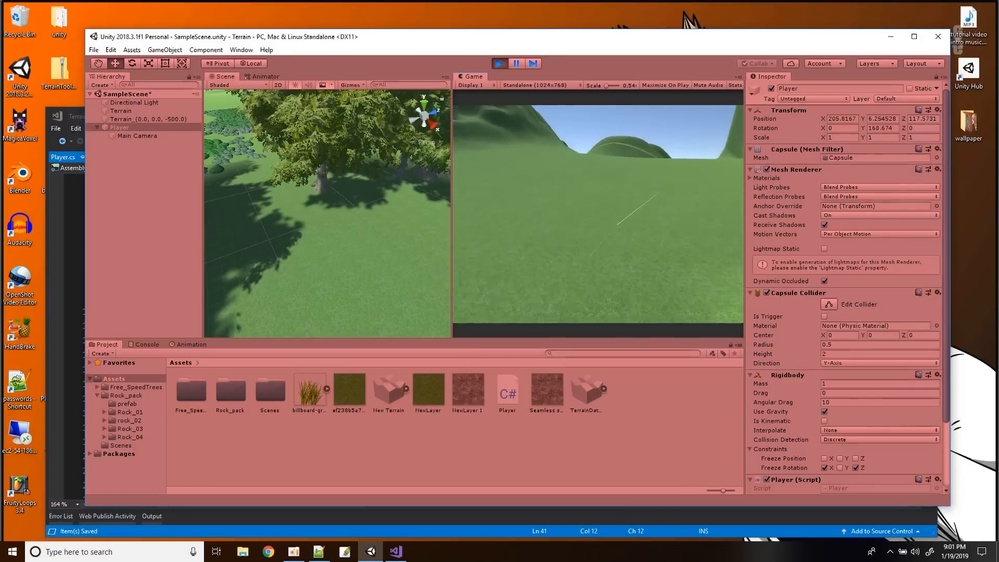
{"action": "key", "text": "w"}
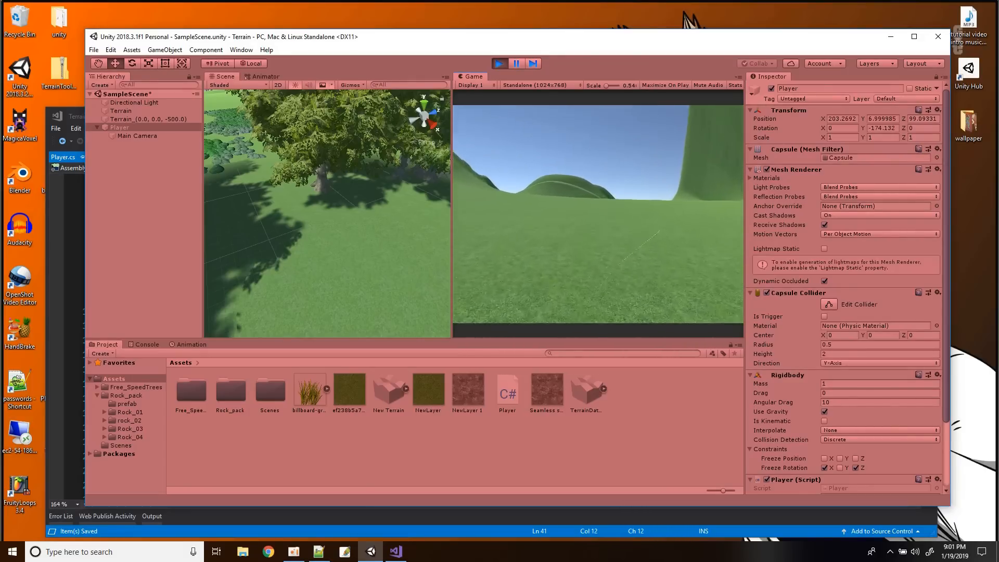
{"action": "key", "text": "w"}
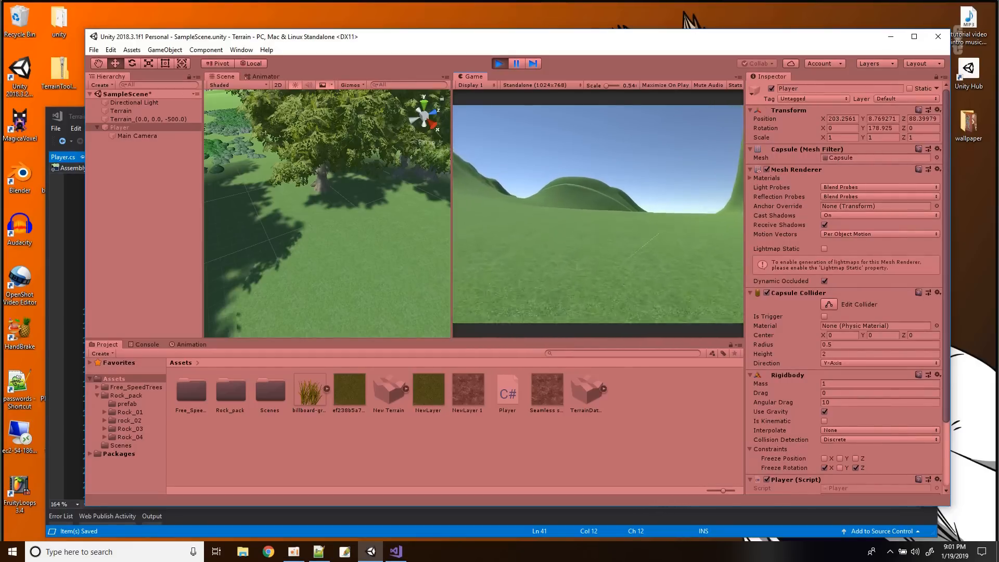
{"action": "key", "text": "w"}
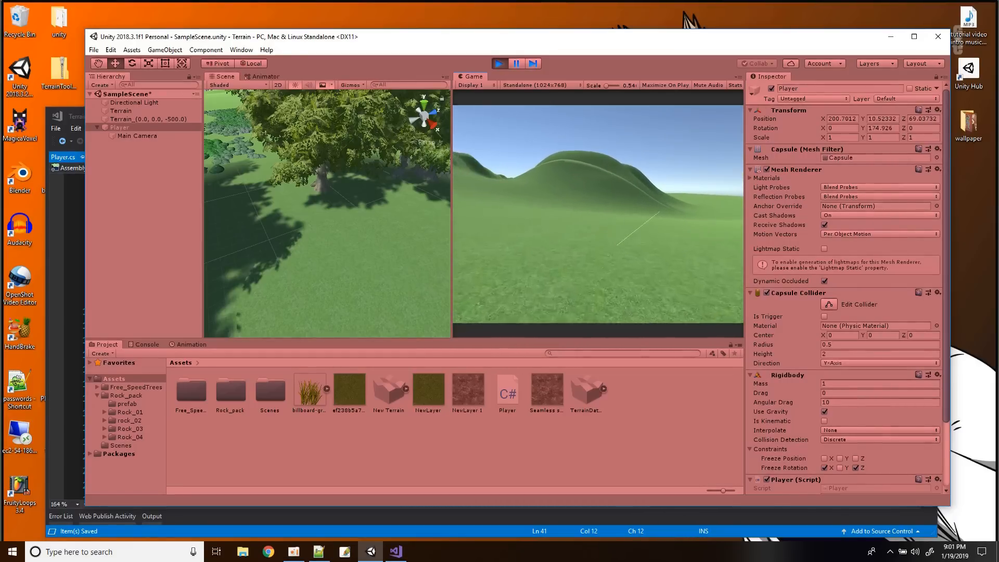
{"action": "key", "text": "w"}
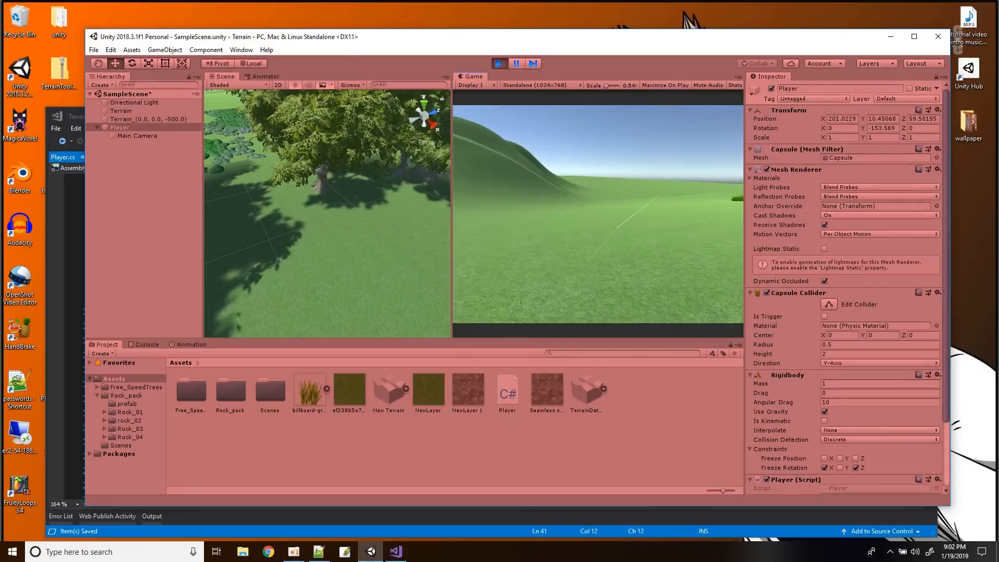
Turn the player away from the hill and walk to the tall grass patch beside the steep slope
{"action": "key", "text": "w"}
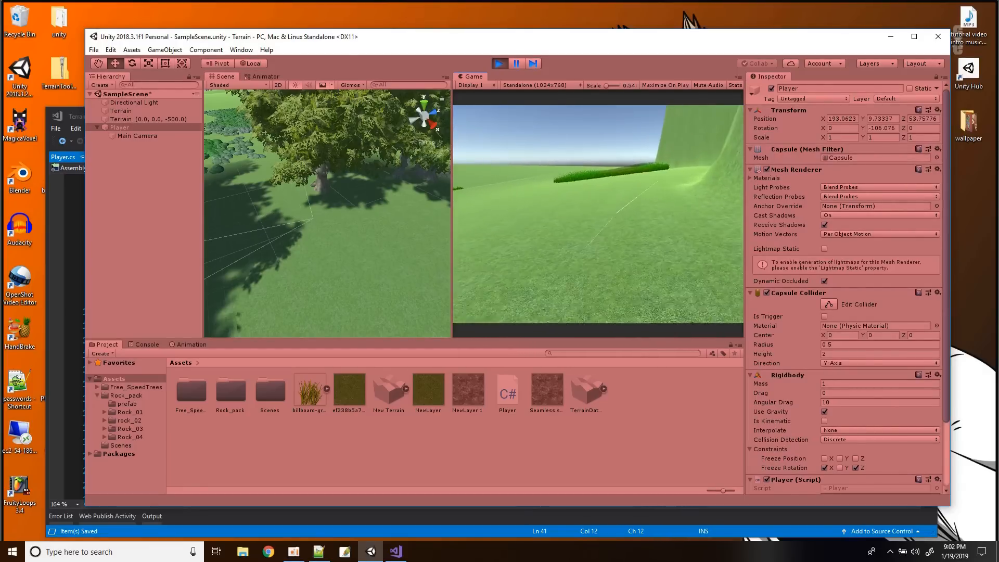
{"action": "key", "text": "w"}
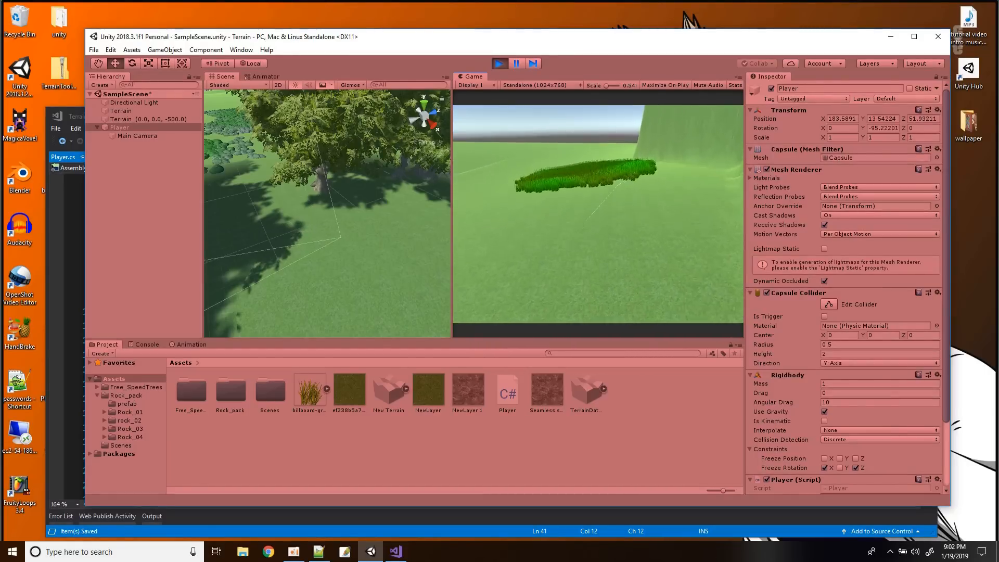
{"action": "key", "text": "w"}
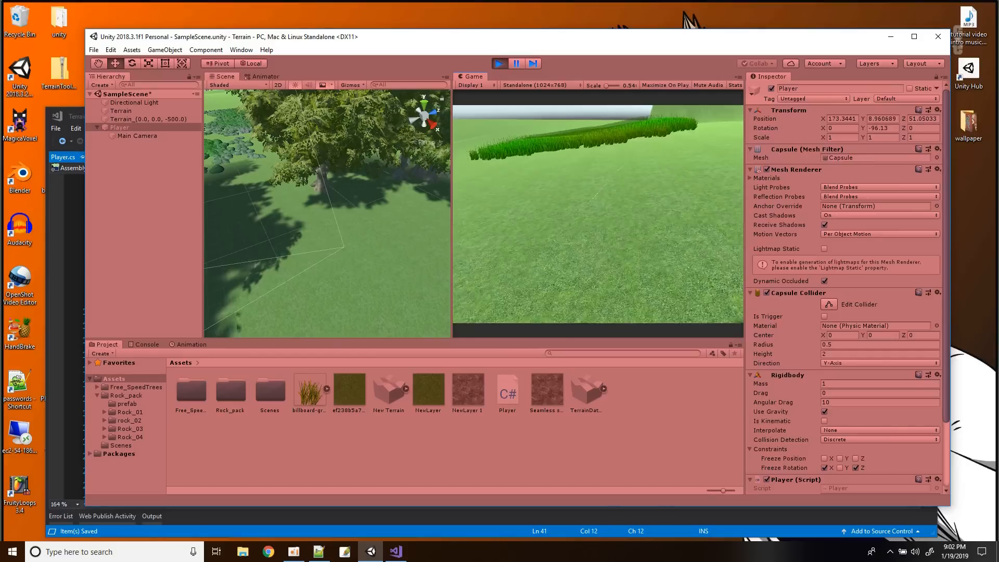
{"action": "key", "text": "w"}
{"action": "key", "text": "w"}
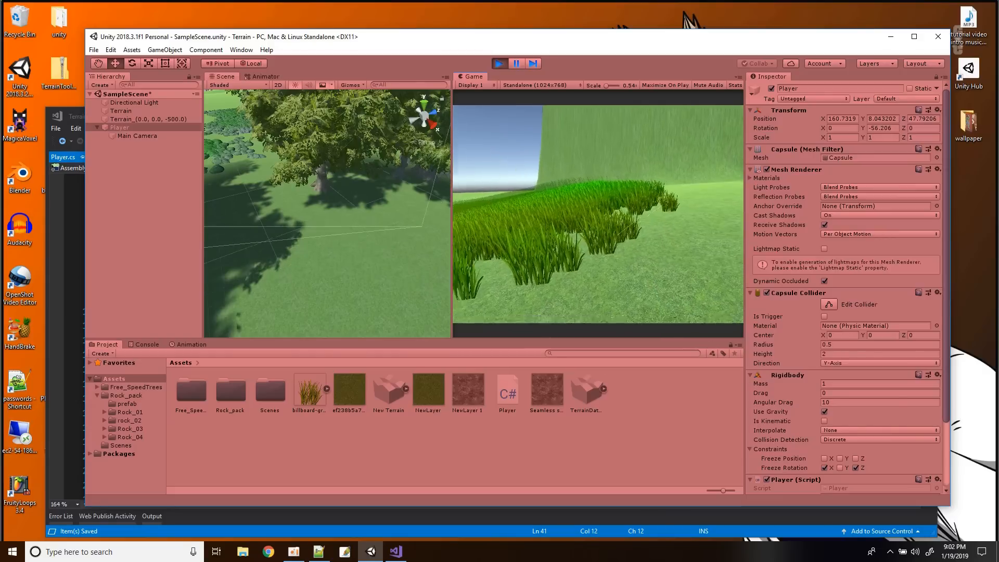
{"action": "key", "text": "w"}
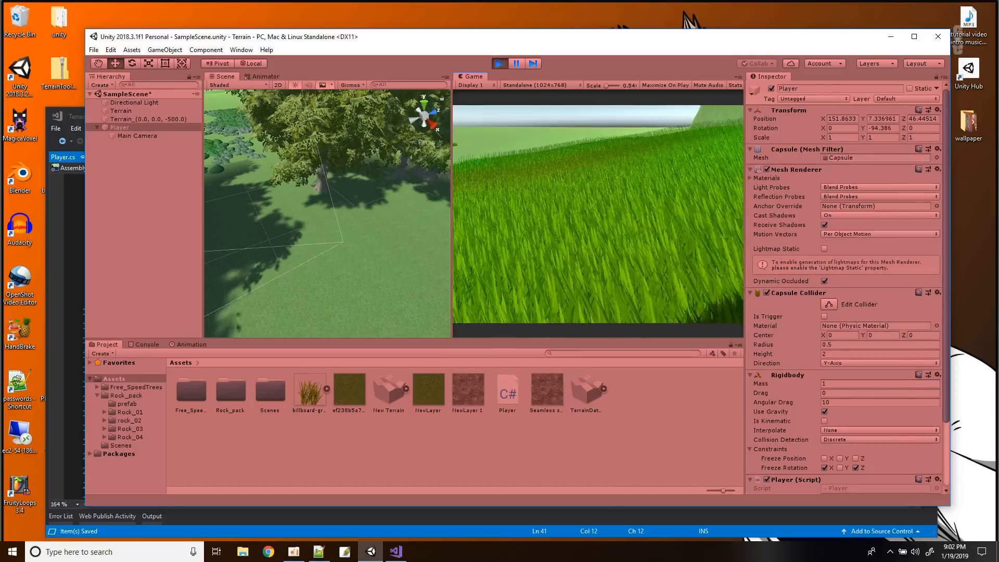
Walk the player through the tall grass and over open ground into the next large grass field, looking around
{"action": "key", "text": "w"}
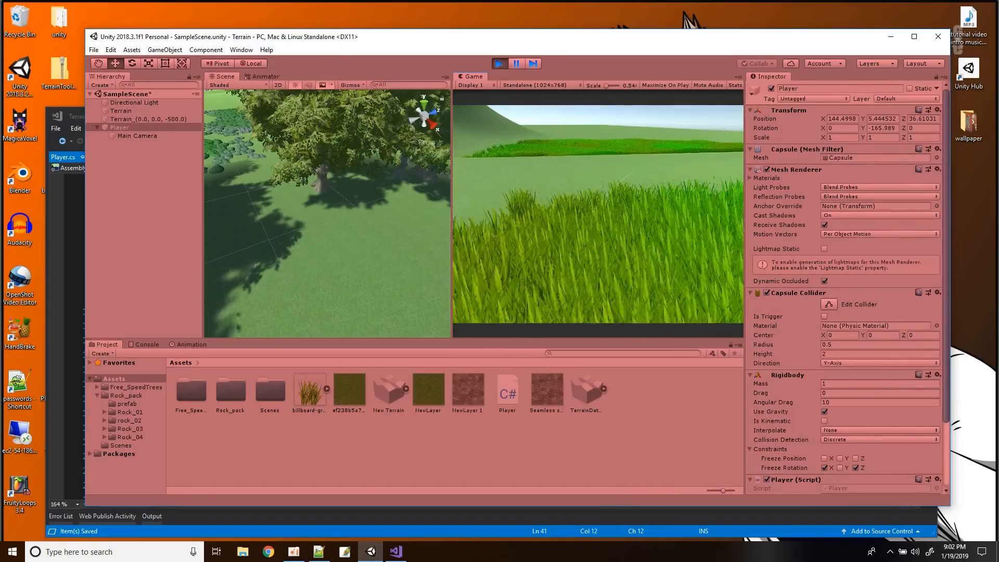
{"action": "key", "text": "w"}
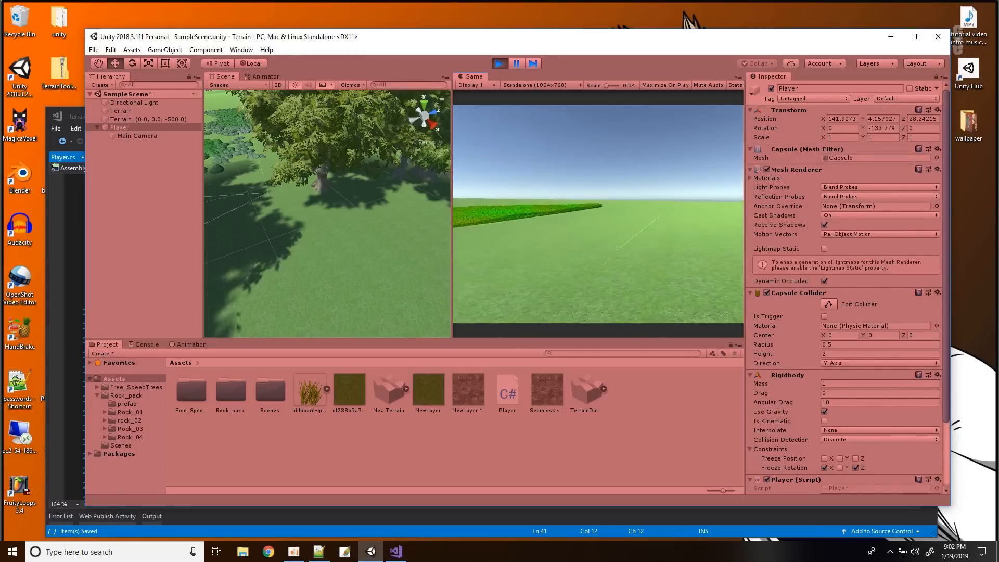
{"action": "key", "text": "w"}
{"action": "key", "text": "w"}
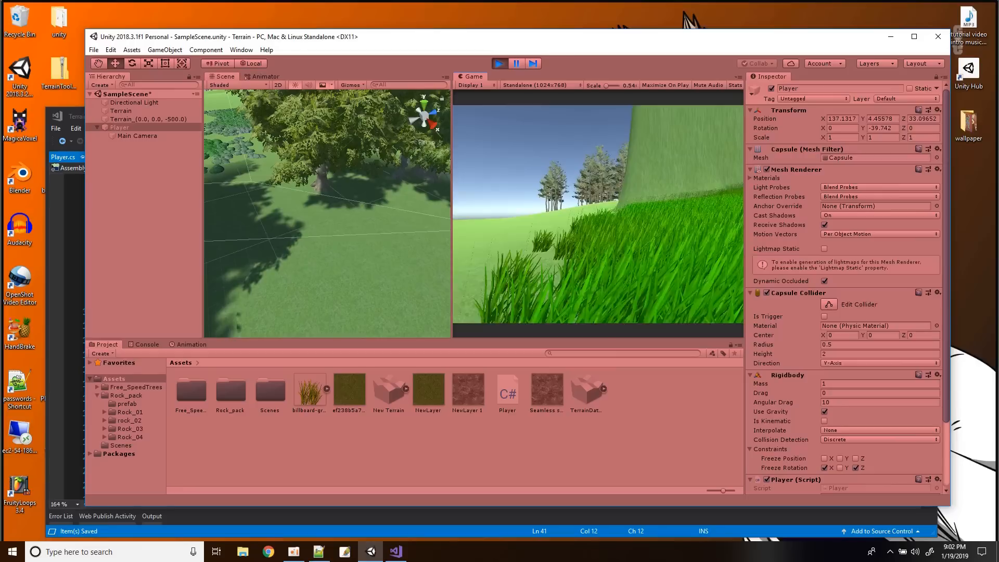
{"action": "key", "text": "w"}
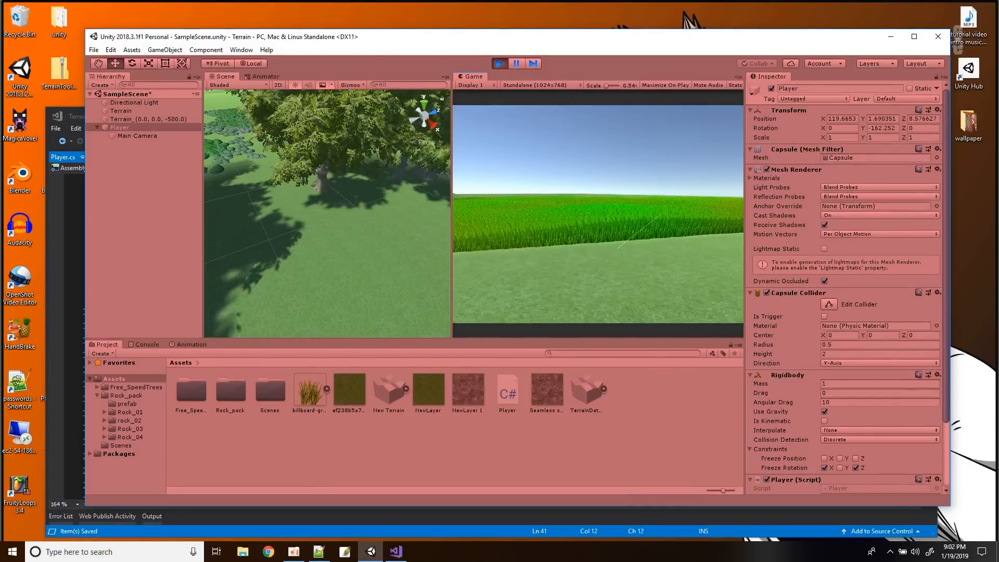
{"action": "key", "text": "w"}
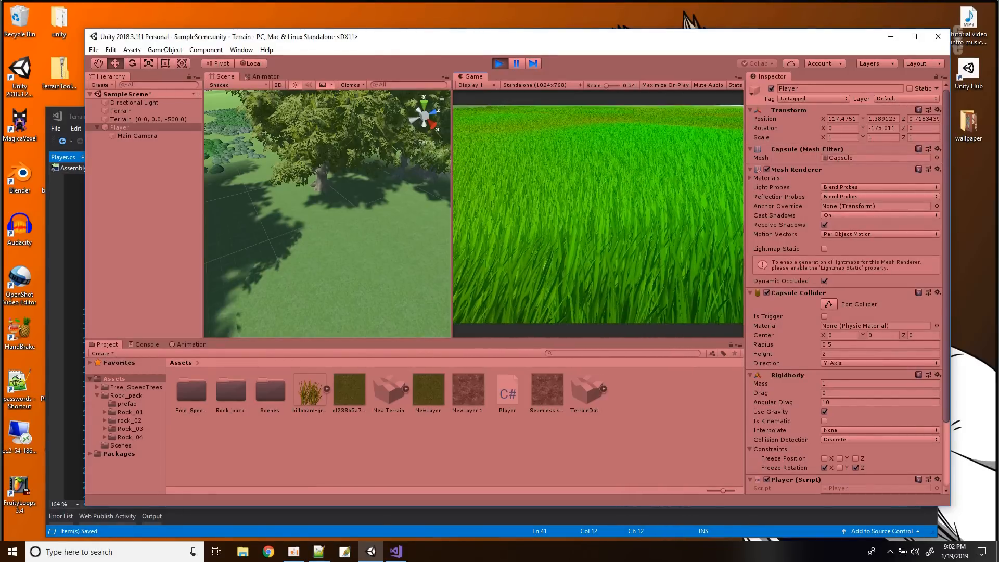
{"action": "key", "text": "w"}
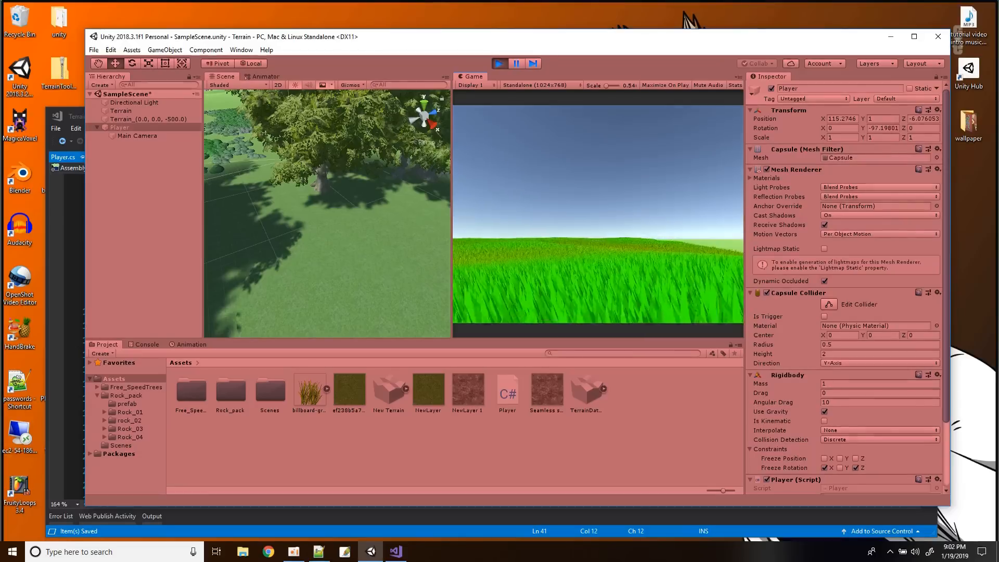